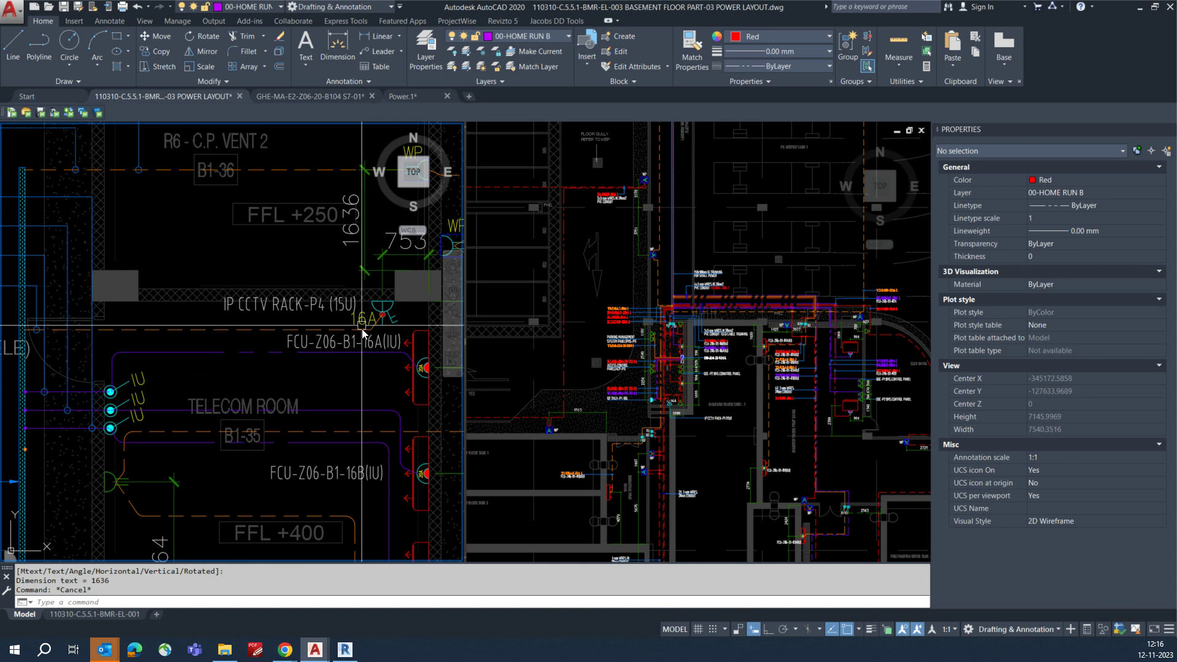
# - Fillet the dashed home-run line into the IP CCTV rack socket's connecting line using the 150 radius
pyautogui.write('F')
pyautogui.press('Return')
pyautogui.click(352, 327)
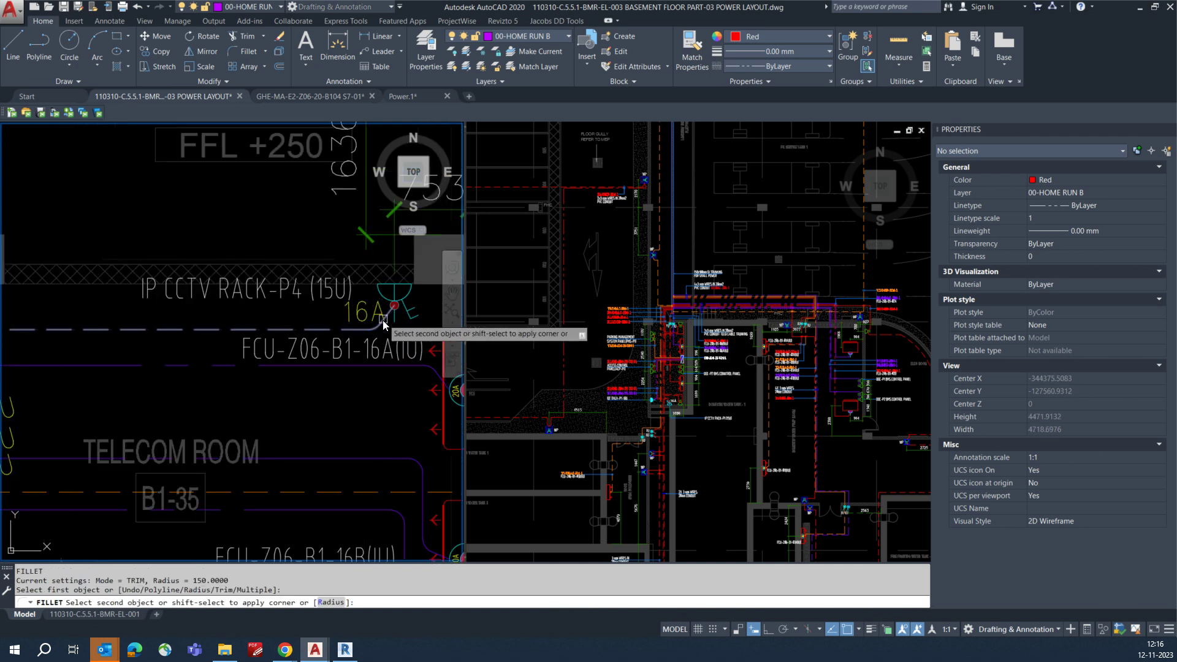
pyautogui.scroll(-4, 368, 319)
pyautogui.press('Escape')
# - Add a horizontal linear dimension from the WP socket's centre to the column corner near parking bay 179, placed below the socket
pyautogui.moveTo(248, 320); pyautogui.dragTo(285, 305, button='middle')
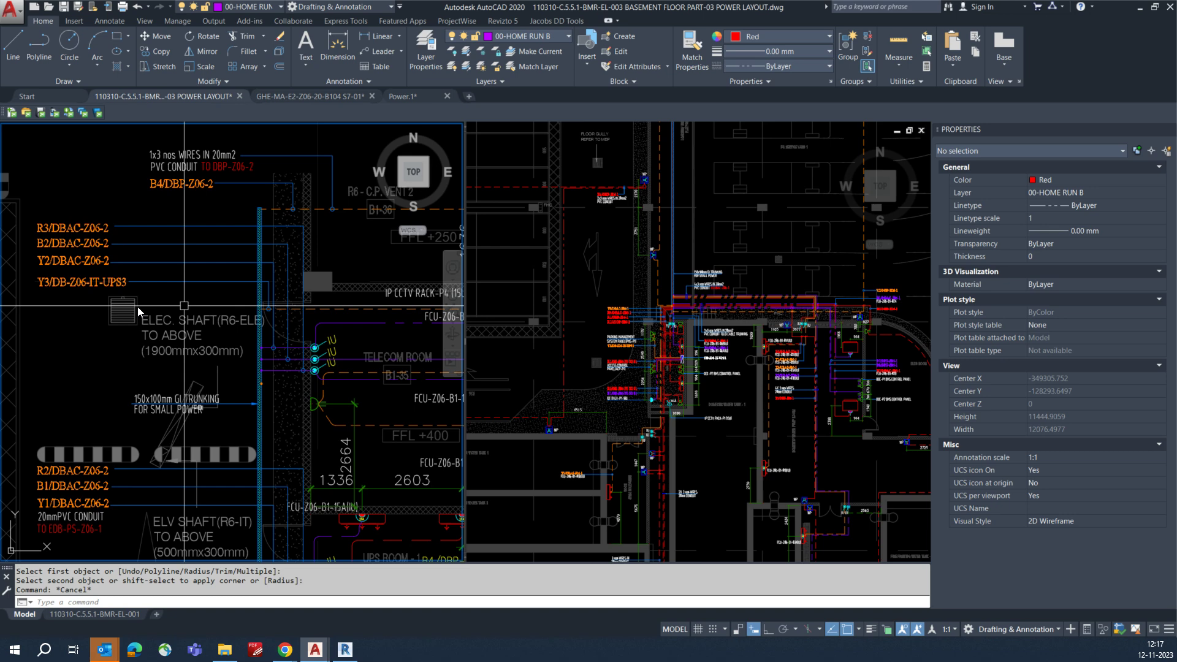
pyautogui.scroll(-8, 241, 309)
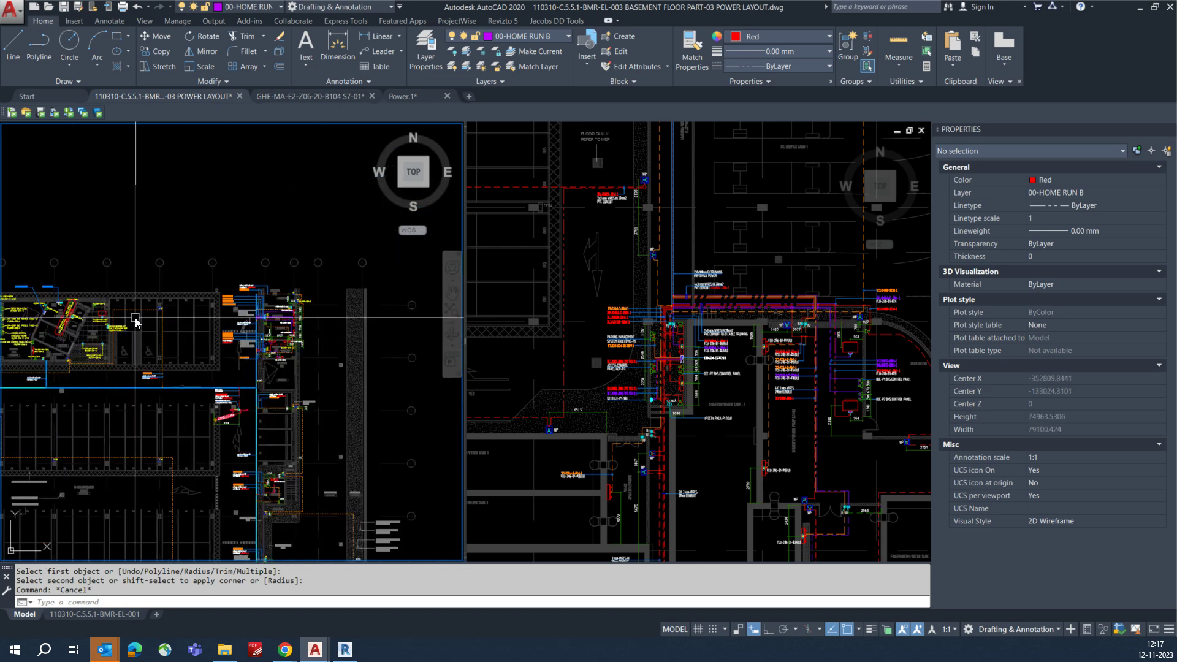
pyautogui.scroll(10, 193, 303)
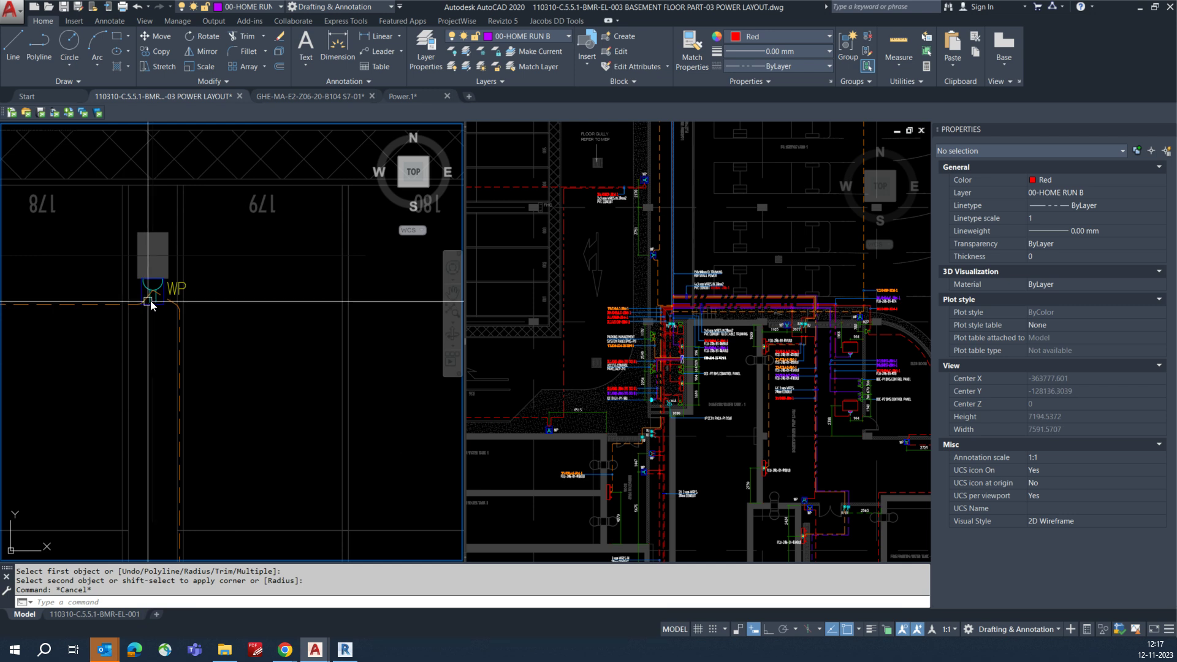
pyautogui.scroll(2, 153, 305)
pyautogui.write('DLI')
pyautogui.press('Return')
pyautogui.click(157, 268)
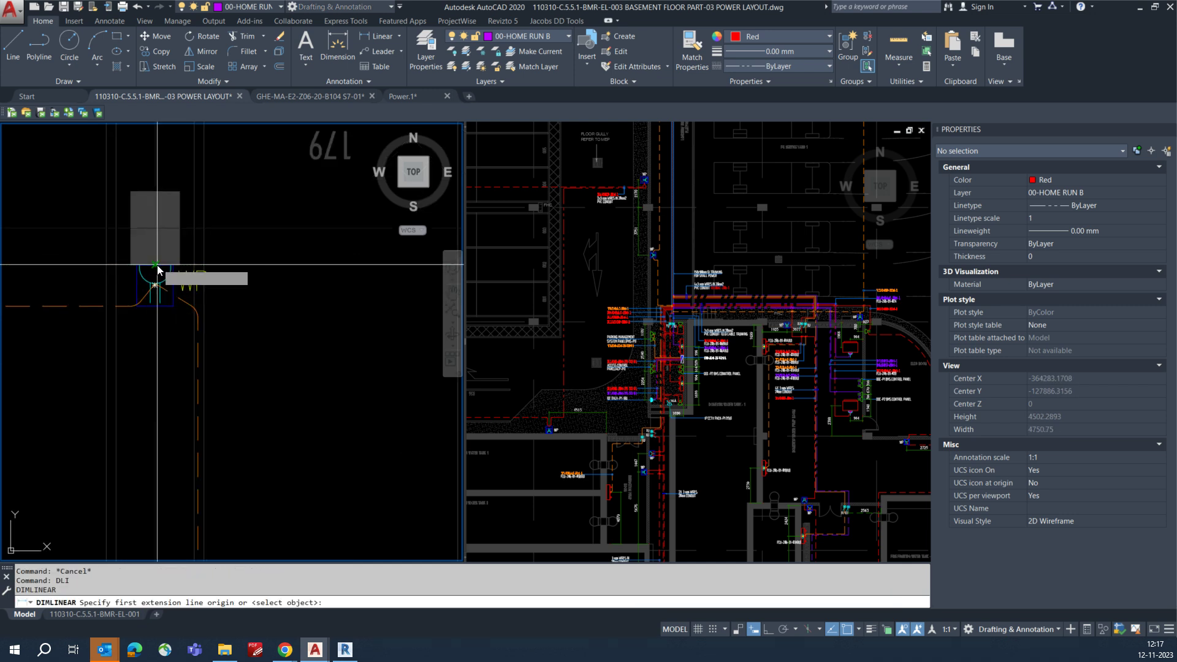
pyautogui.click(180, 268)
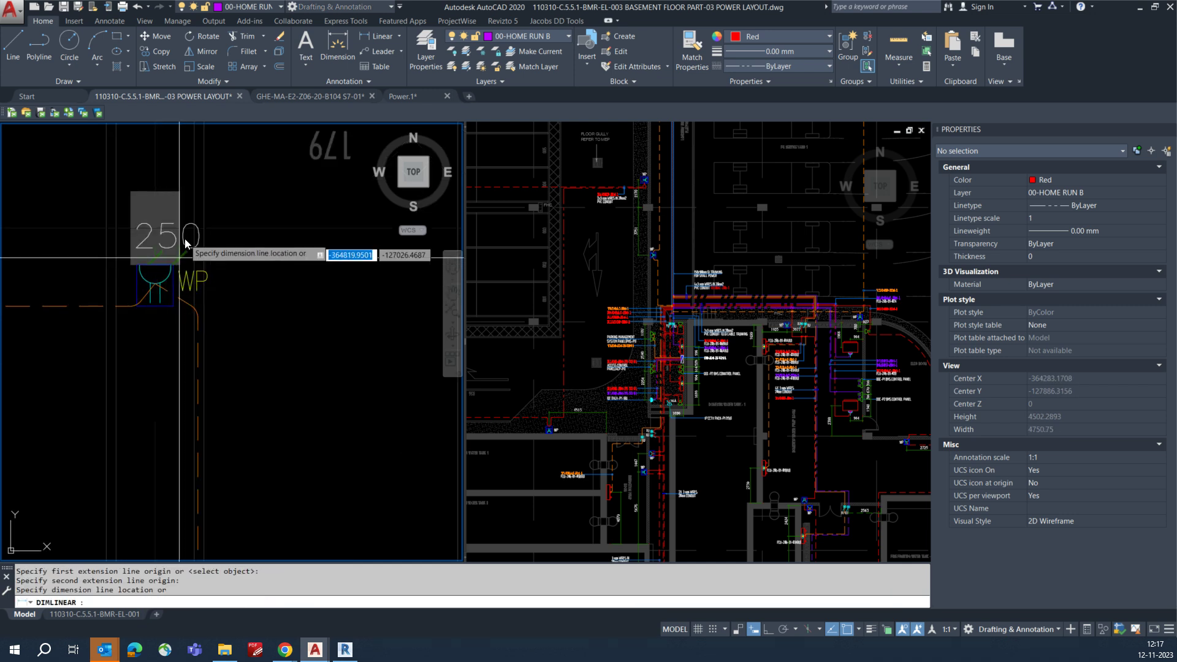
pyautogui.click(251, 396)
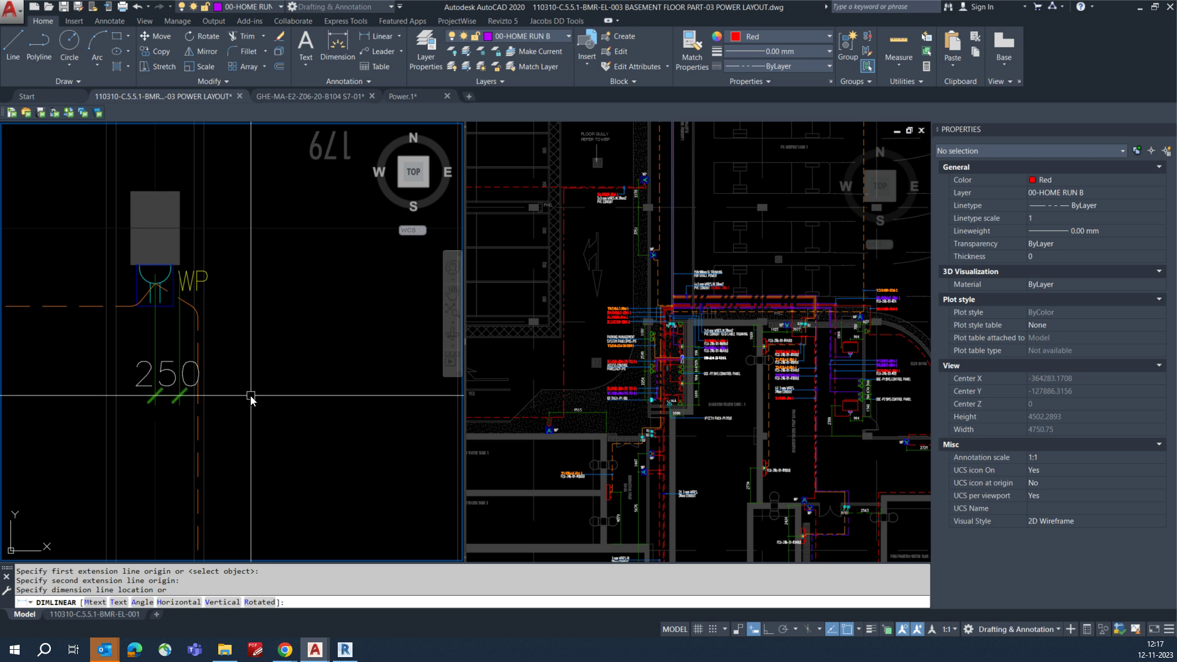
pyautogui.scroll(-4, 374, 344)
pyautogui.moveTo(145, 348); pyautogui.dragTo(315, 341, button='middle')
pyautogui.moveTo(229, 346); pyautogui.dragTo(241, 236, button='middle')
pyautogui.moveTo(229, 381); pyautogui.dragTo(251, 268, button='middle')
pyautogui.moveTo(175, 367); pyautogui.dragTo(339, 306, button='middle')
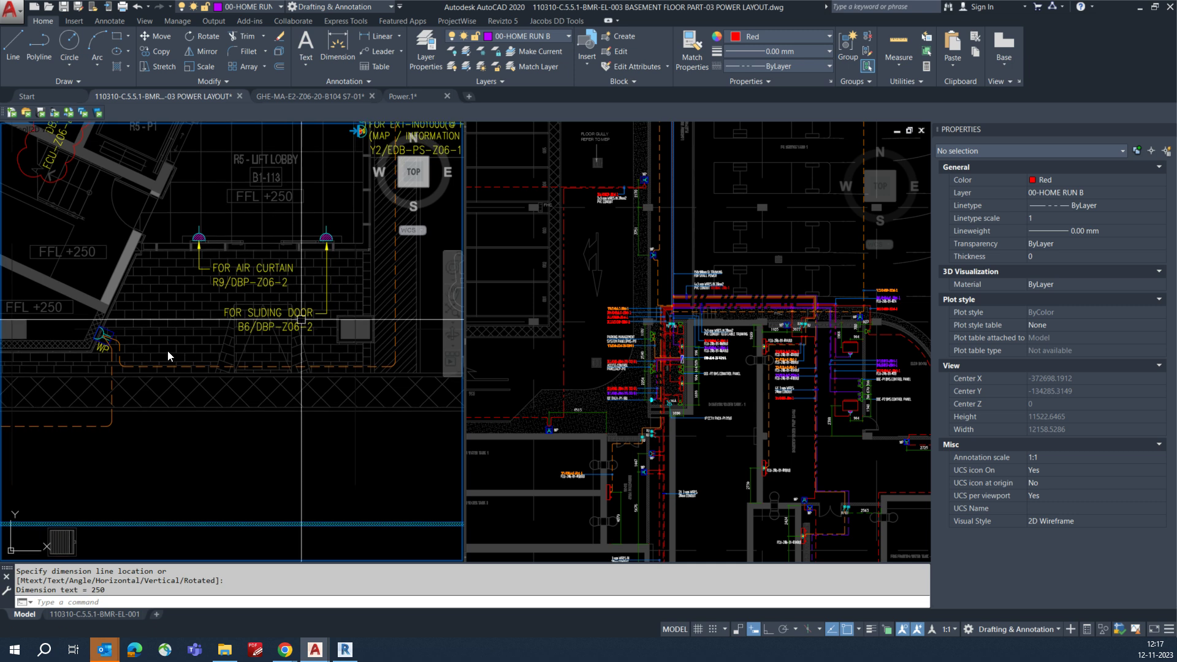
pyautogui.scroll(3, 94, 340)
pyautogui.press('space')
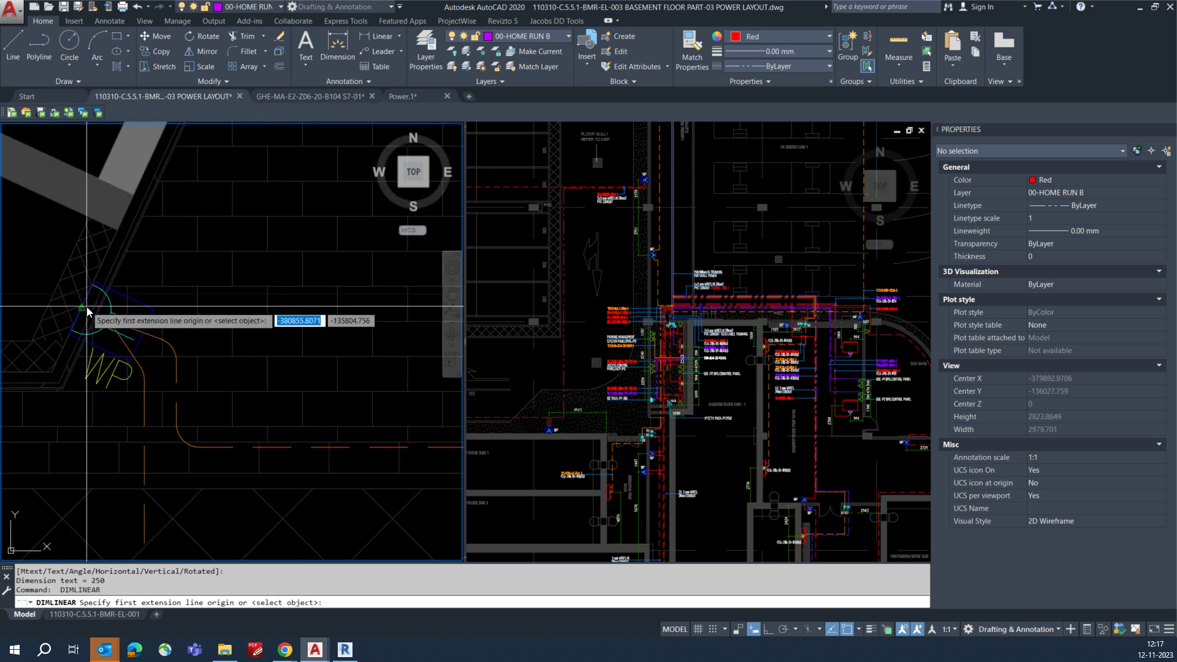
pyautogui.press('Escape')
pyautogui.press('Escape')
pyautogui.press('Escape')
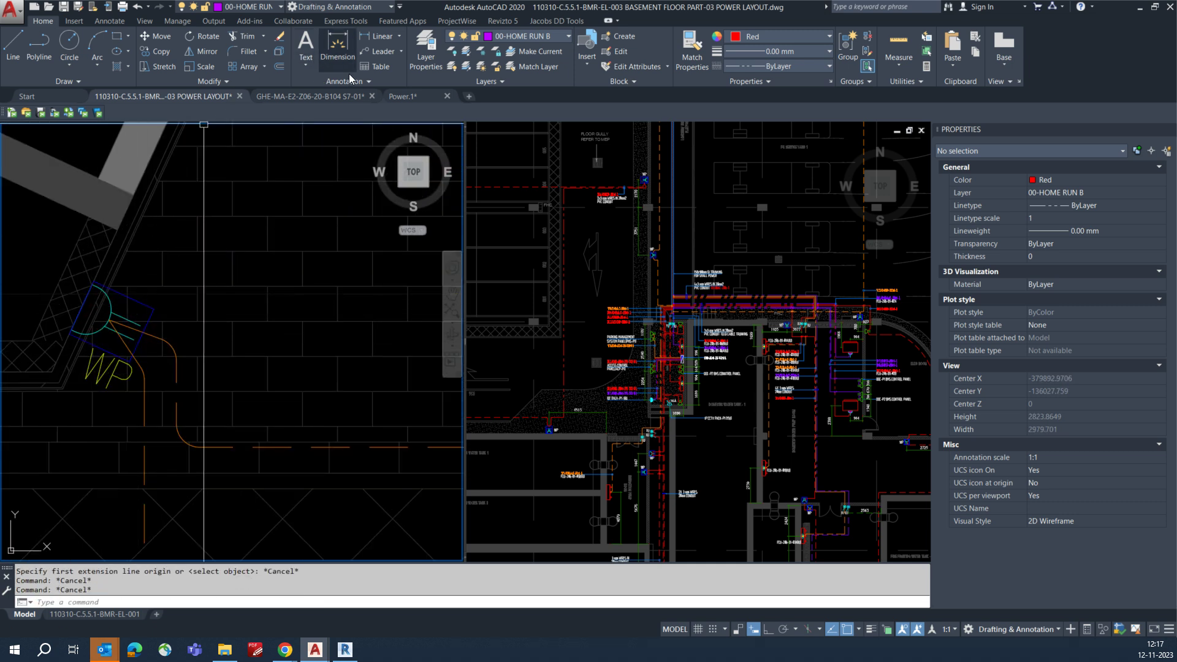
# - Add an aligned dimension along the angled wall from its lower corner to the WP socket outside the R5 lift lobby
pyautogui.click(399, 37)
pyautogui.click(387, 82)
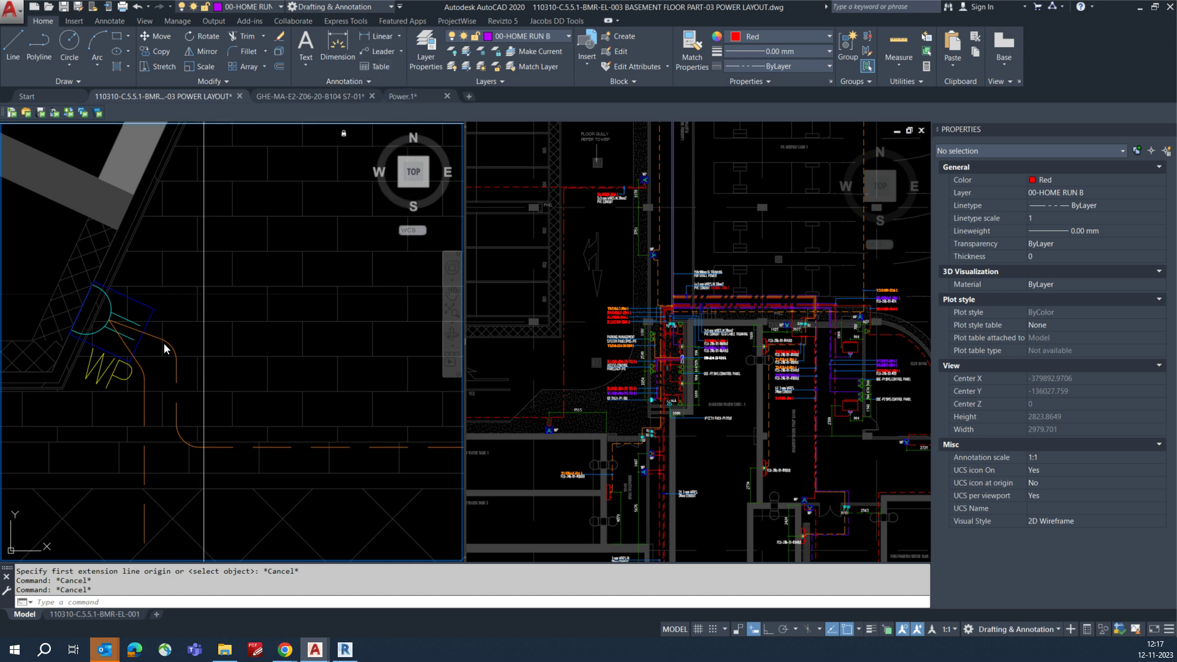
pyautogui.click(54, 371)
pyautogui.click(92, 312)
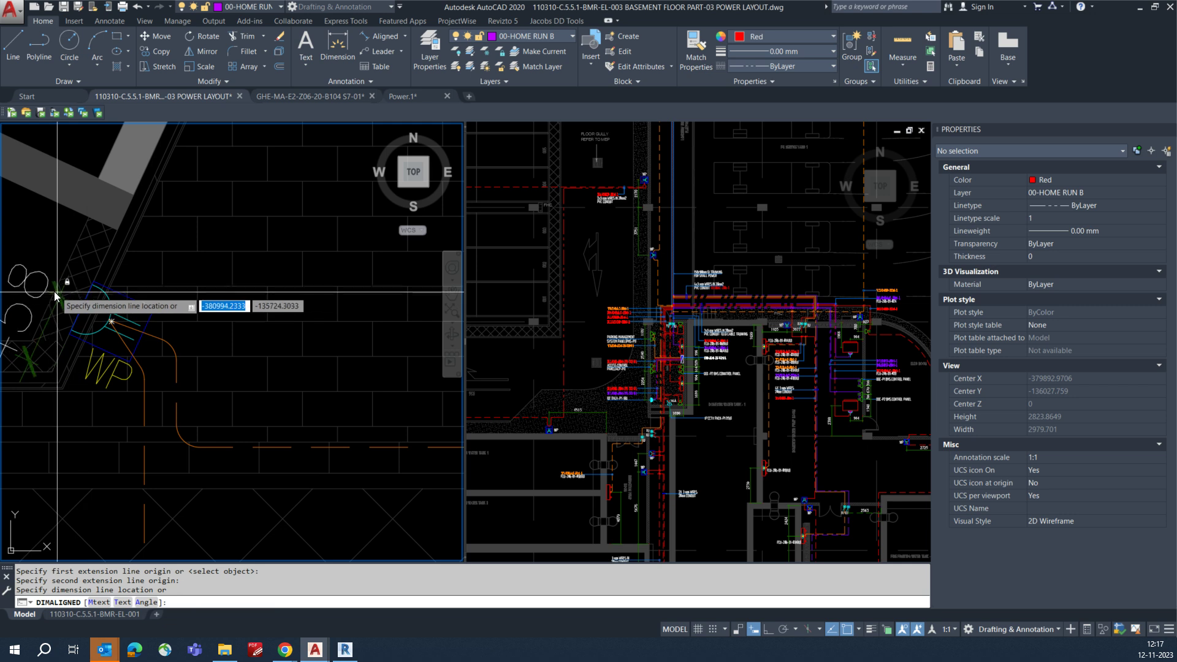
pyautogui.click(25, 272)
# - Add an aligned dimension from the air curtain outlet to the angled wall in the R5 lift lobby
pyautogui.scroll(-2, 132, 362)
pyautogui.scroll(4, 175, 328)
pyautogui.press('Return')
pyautogui.click(224, 291)
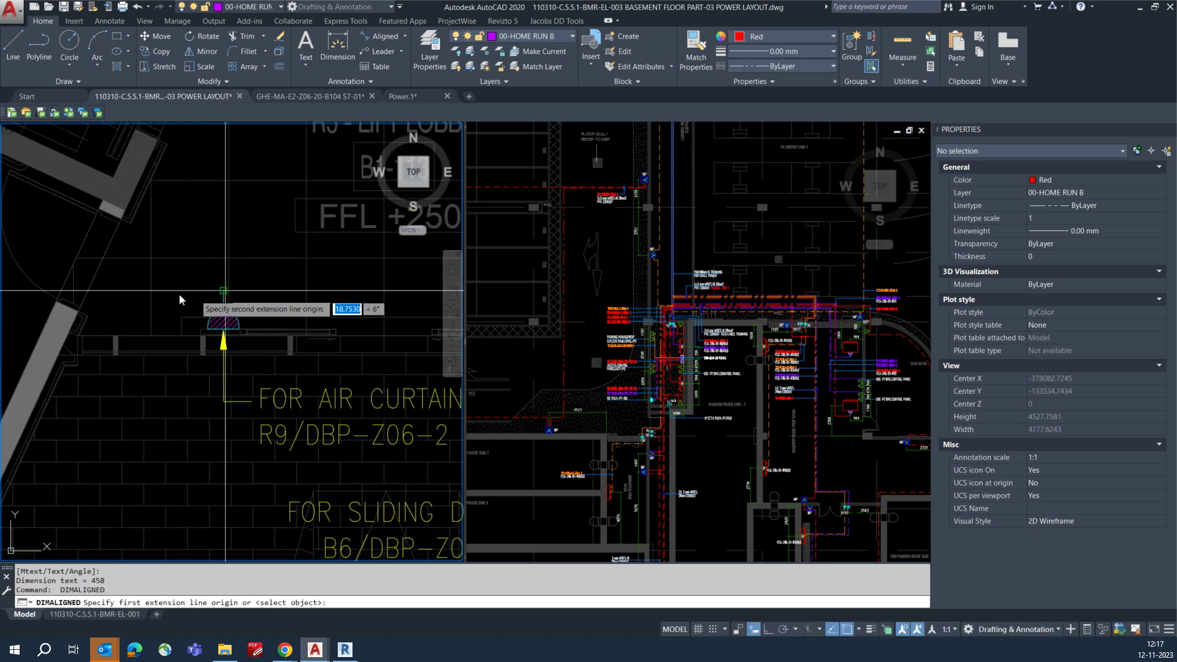
pyautogui.click(91, 293)
pyautogui.click(178, 248)
# - Add an aligned dimension between the air curtain and sliding door outlets, in line with the dimension to the angled wall
pyautogui.scroll(-2, 61, 331)
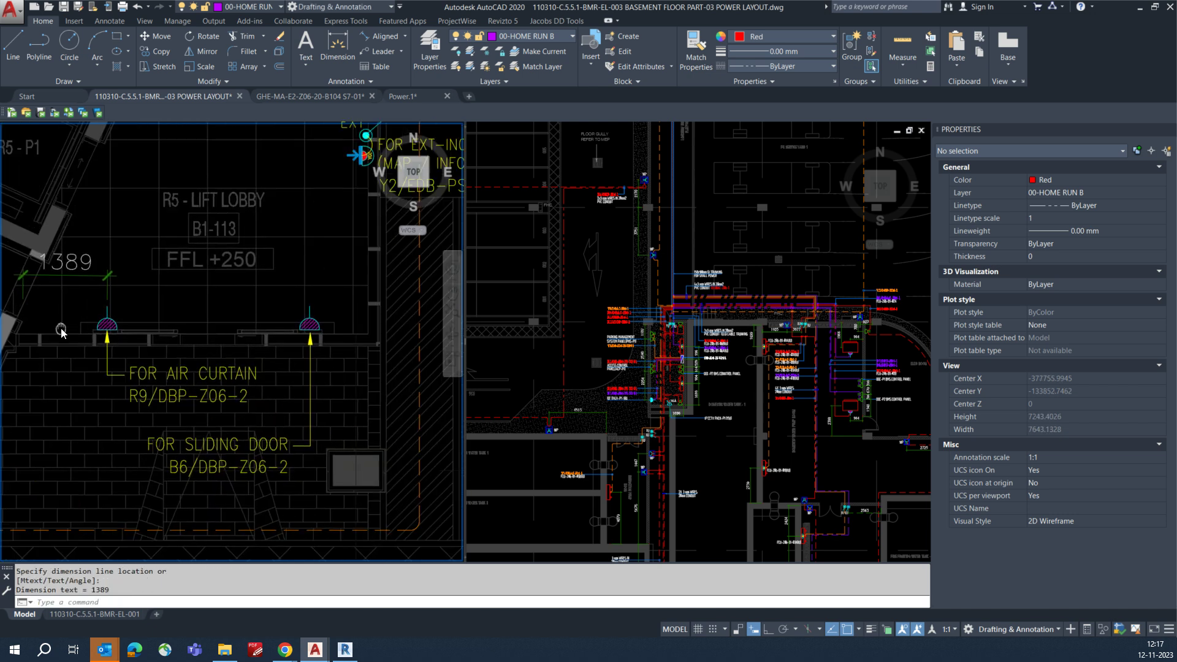
pyautogui.scroll(2, 68, 328)
pyautogui.press('Return')
pyautogui.click(87, 308)
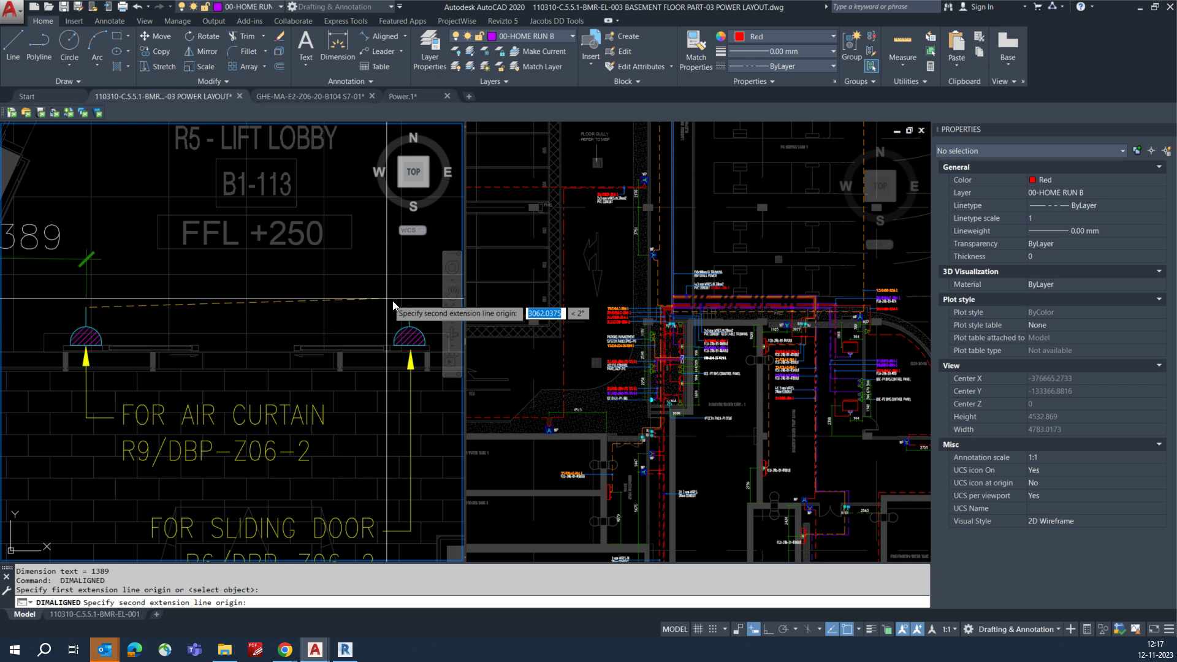
pyautogui.click(410, 307)
pyautogui.click(86, 266)
# - Stretch the origin of the dimension between the two outlets onto the air curtain outlet's centre
pyautogui.click(120, 262)
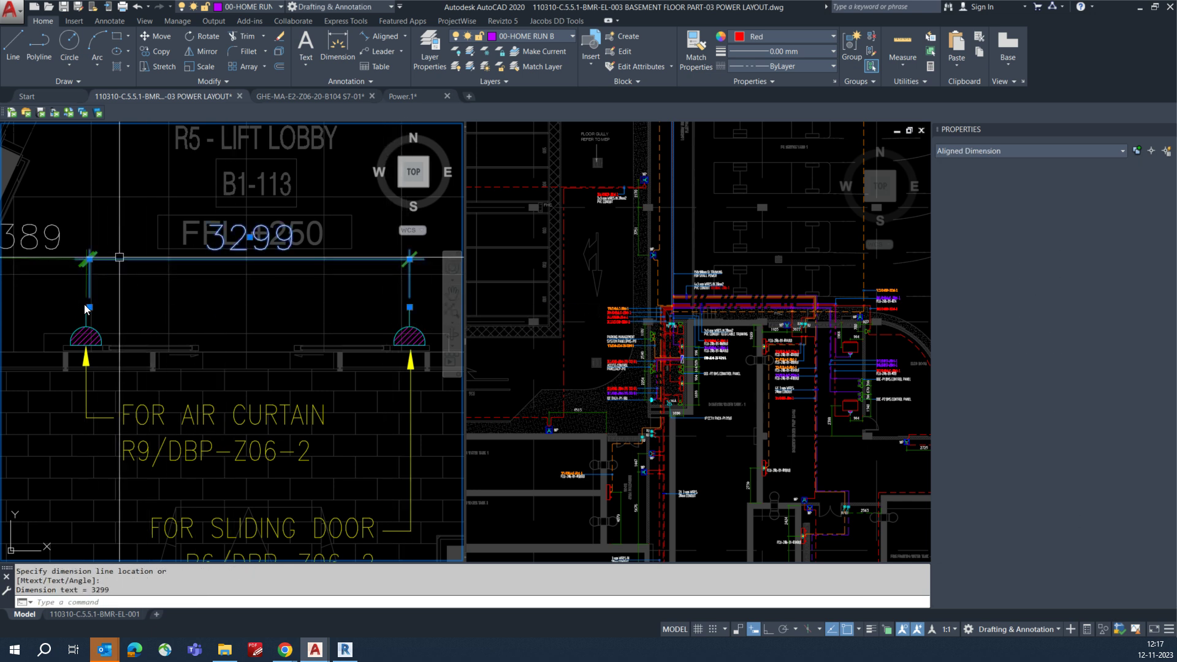
pyautogui.scroll(2, 91, 314)
pyautogui.click(95, 305)
pyautogui.scroll(-5, 92, 313)
pyautogui.press('Escape')
pyautogui.press('Escape')
# - Add a linear dimension from the sliding door outlet to the lobby's side wall, aligned with the neighbouring dimensions
pyautogui.moveTo(336, 323); pyautogui.dragTo(241, 320, button='middle')
pyautogui.write('DKU')
pyautogui.press('Return')
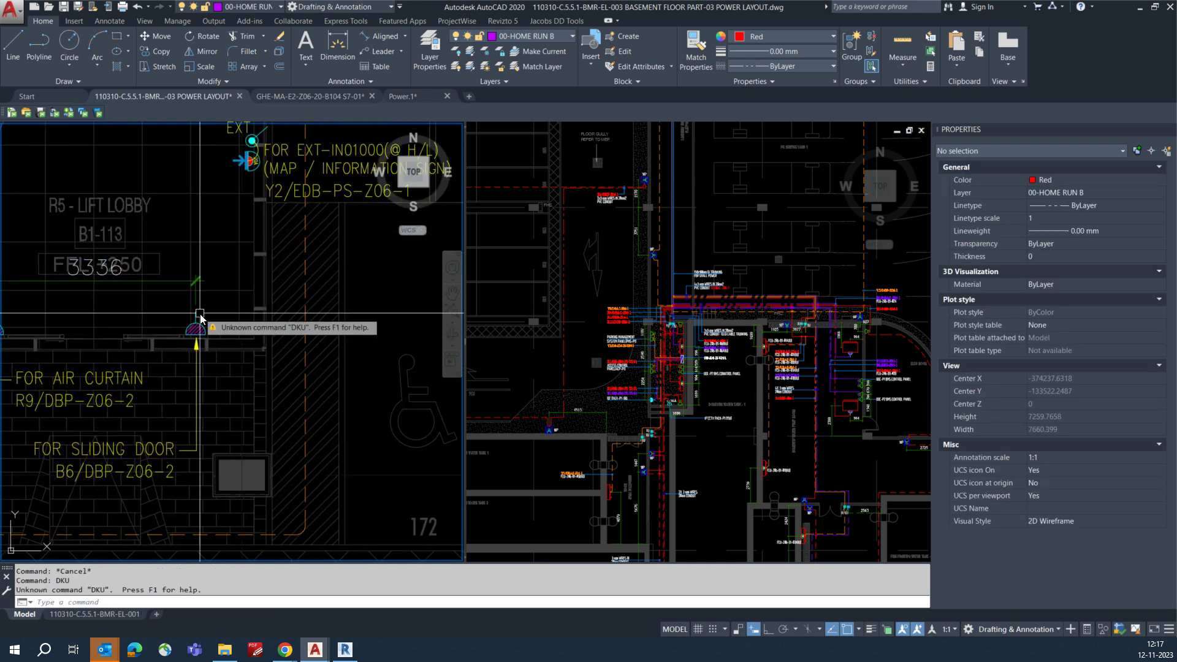
pyautogui.write('DLI')
pyautogui.press('Return')
pyautogui.scroll(2, 204, 313)
pyautogui.click(192, 308)
pyautogui.click(313, 315)
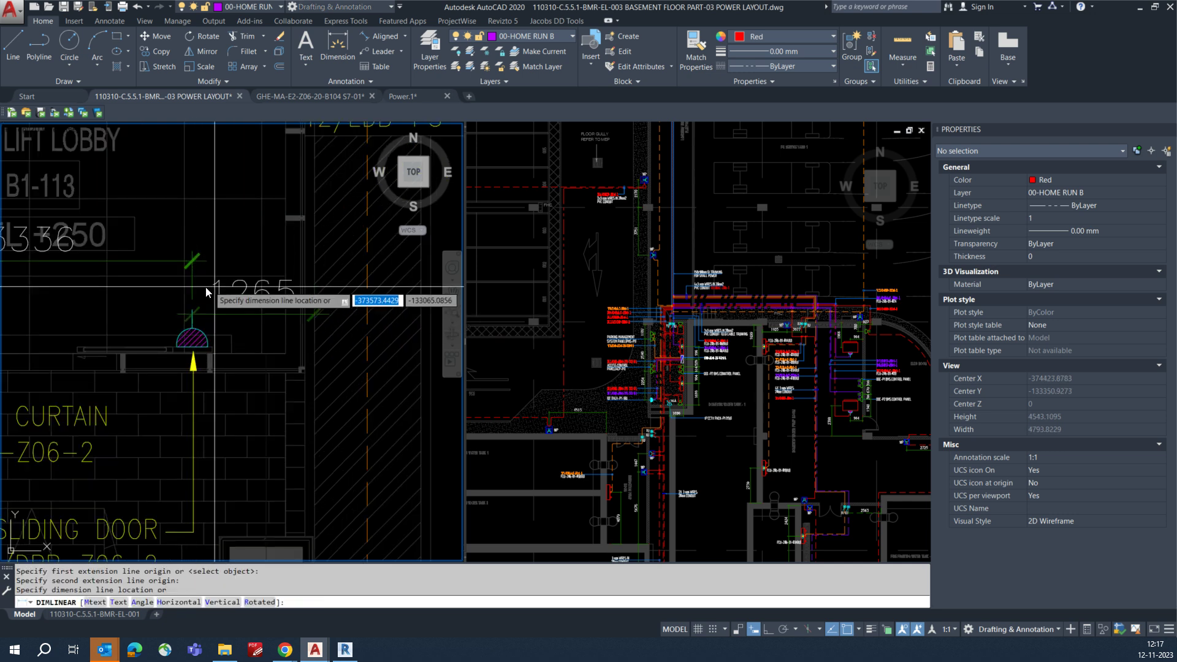
pyautogui.click(192, 265)
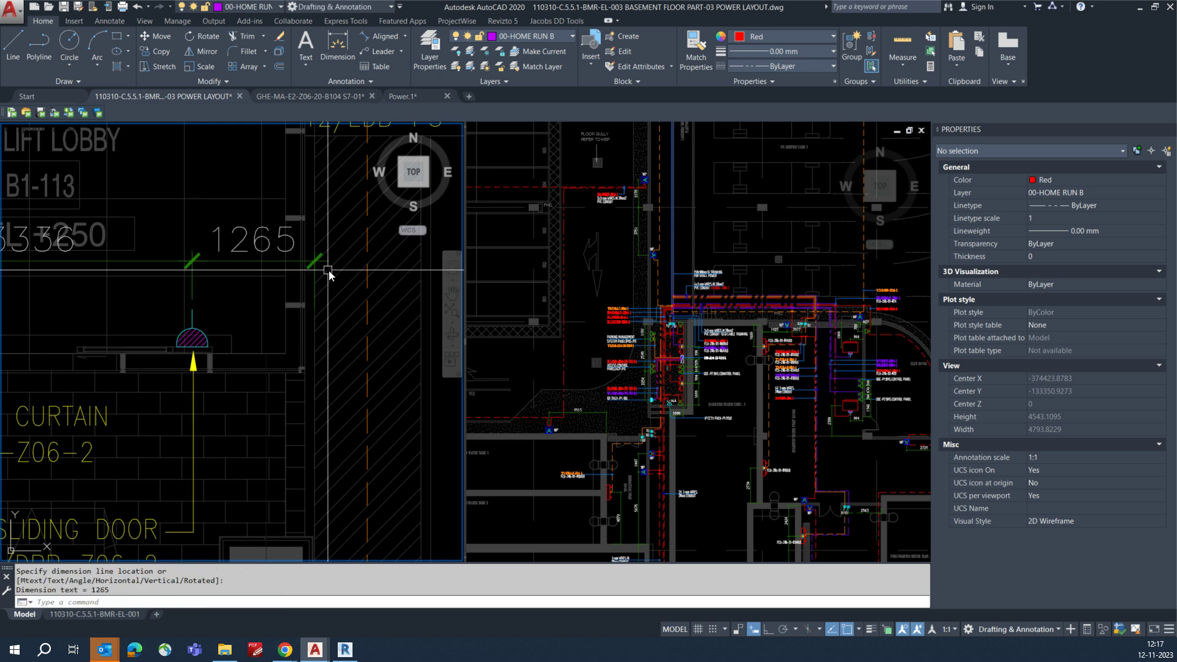
# - Stretch the sliding door outlet dimension's wall-side origin onto the lobby wall's inner face
pyautogui.click(308, 265)
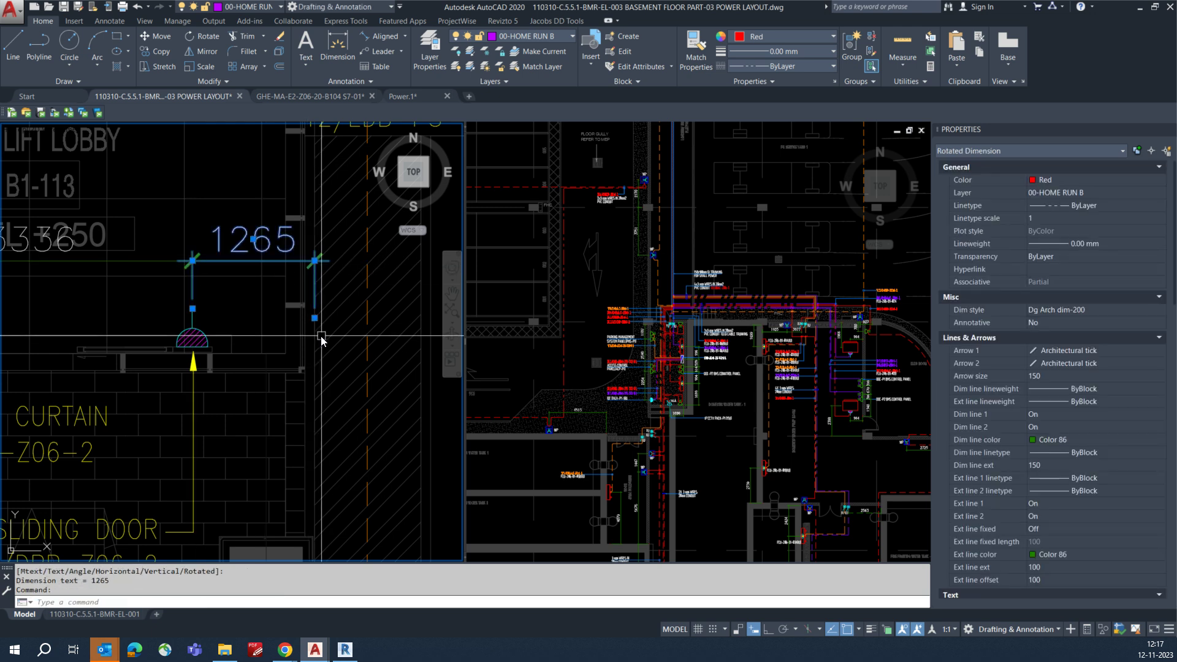
pyautogui.click(314, 317)
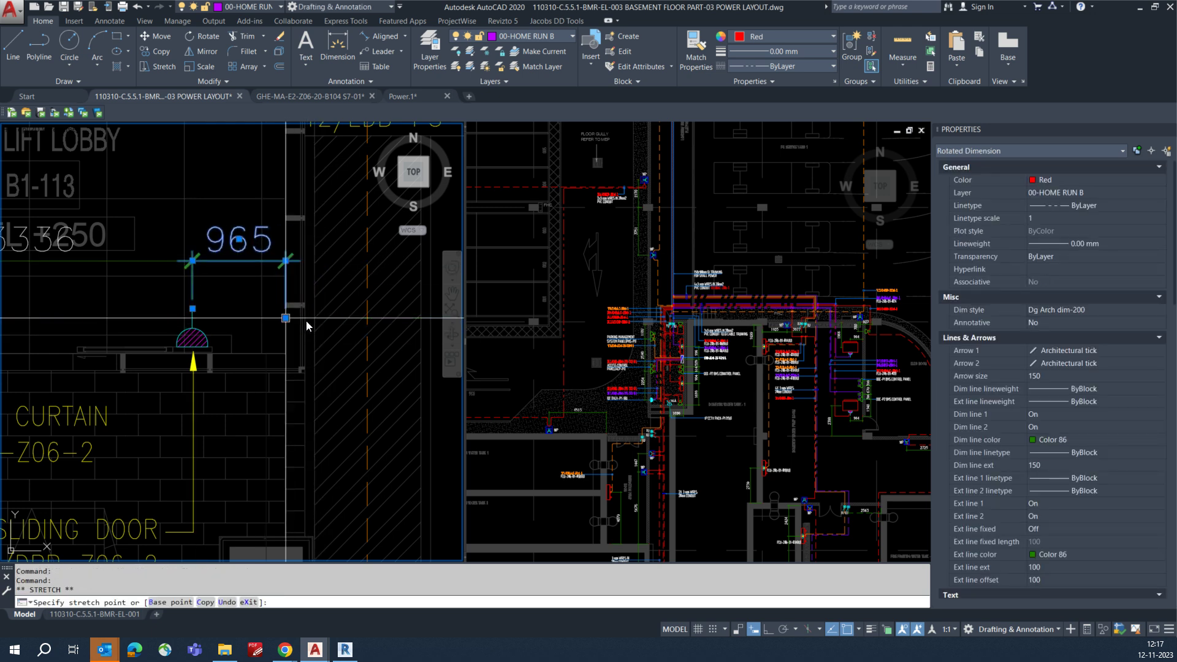
pyautogui.click(300, 322)
pyautogui.scroll(-3, 306, 328)
pyautogui.press('Escape')
# - Review the new dimensions and outlets around the R5 lift lobby entrance and the nearby WP socket
pyautogui.scroll(2, 297, 334)
pyautogui.scroll(-3, 300, 331)
pyautogui.scroll(4, 273, 356)
pyautogui.scroll(-3, 271, 352)
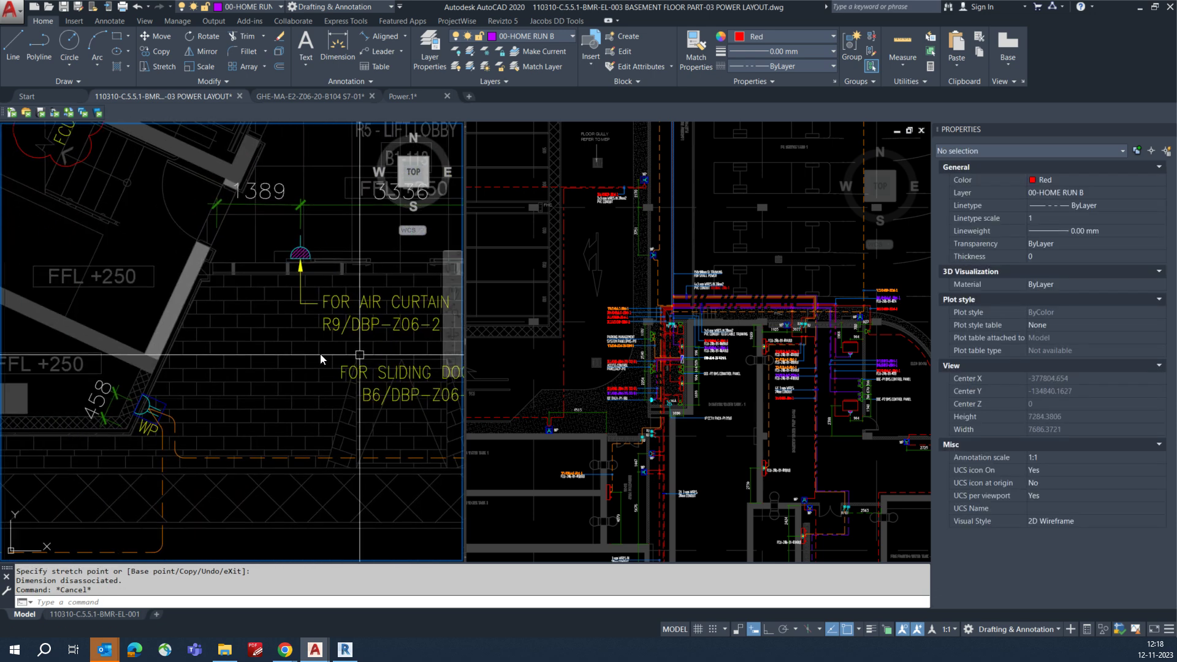
pyautogui.scroll(2, 283, 300)
pyautogui.moveTo(282, 297)
pyautogui.mouseDown(button='middle')
pyautogui.moveTo(269, 378)
pyautogui.moveTo(200, 333)
pyautogui.mouseUp(button='middle')
pyautogui.moveTo(265, 371)
pyautogui.mouseDown(button='middle')
pyautogui.moveTo(207, 319)
pyautogui.moveTo(251, 414)
pyautogui.mouseUp(button='middle')
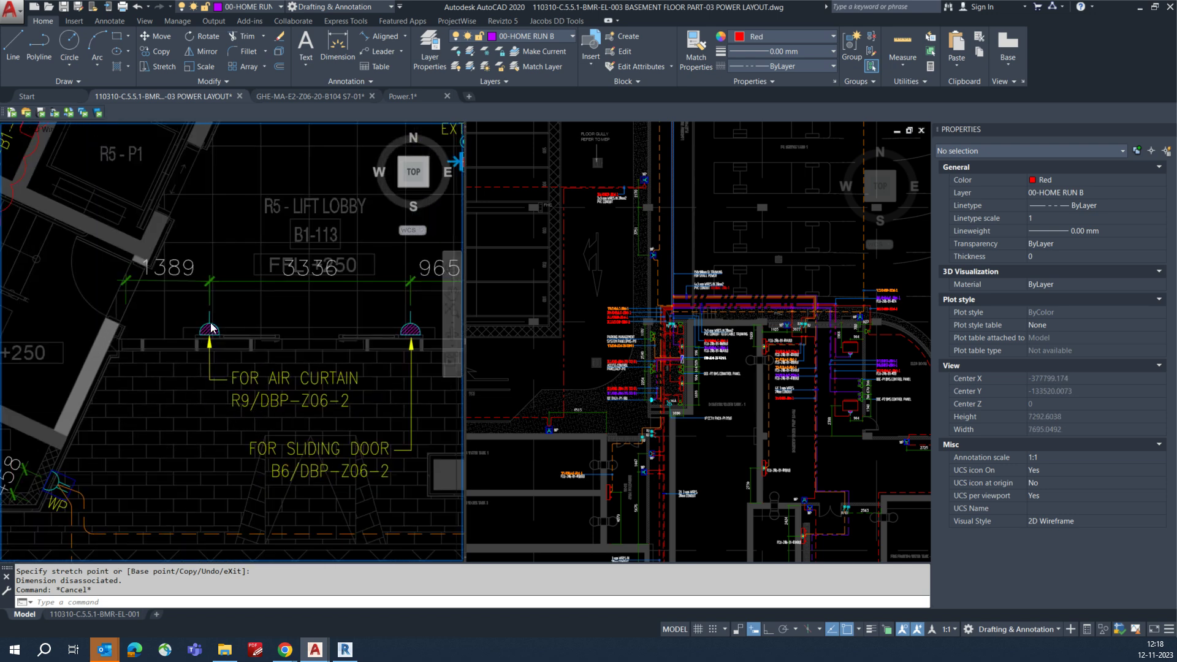
# - Draw a polyline from the air curtain outlet, diagonally and sideways, then straight down to the horizontal trunking, using ortho for the straight runs
pyautogui.scroll(2, 211, 328)
pyautogui.write('PL')
pyautogui.scroll(2, 210, 328)
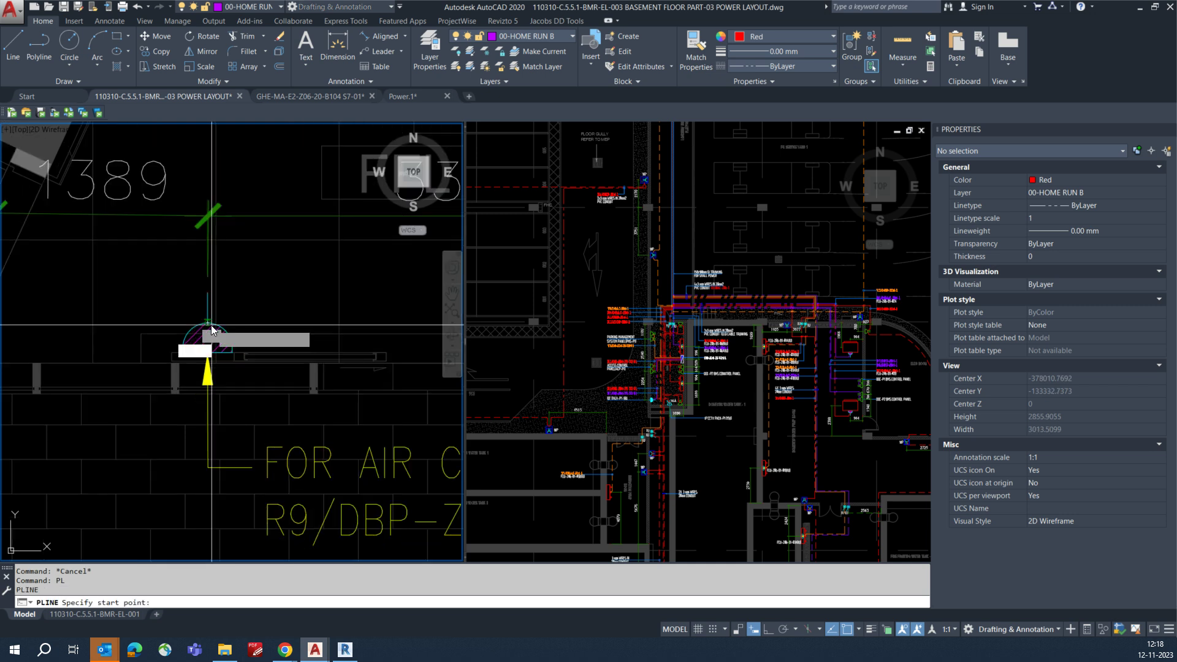
pyautogui.click(211, 329)
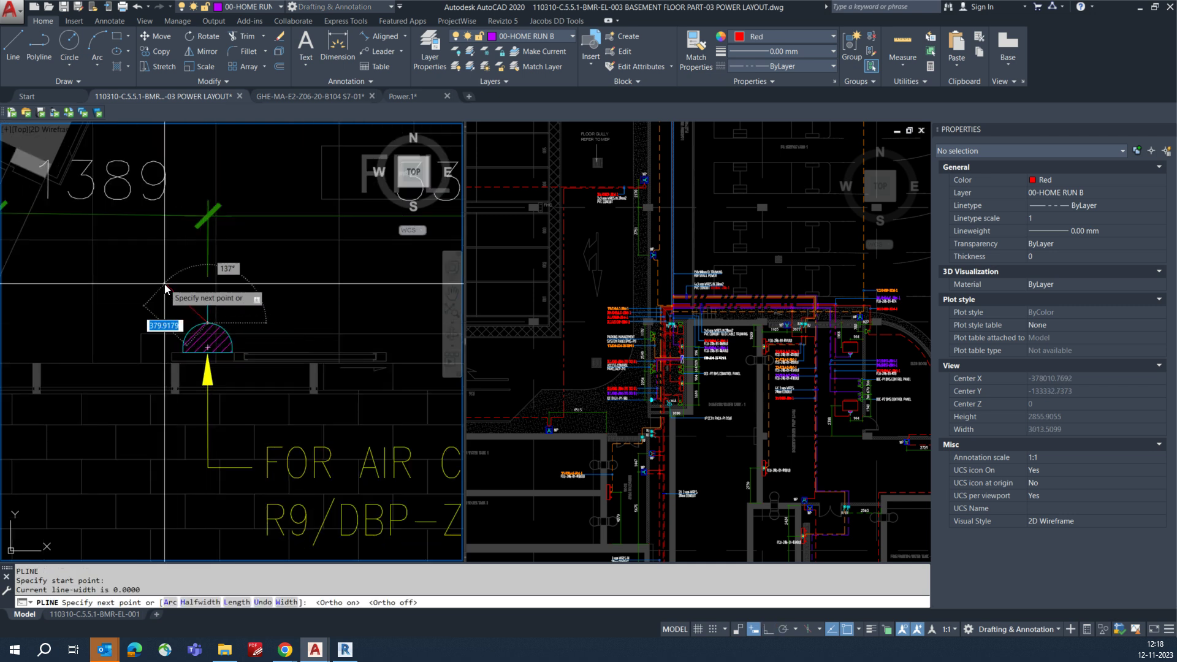
pyautogui.click(164, 284)
pyautogui.press('F8')
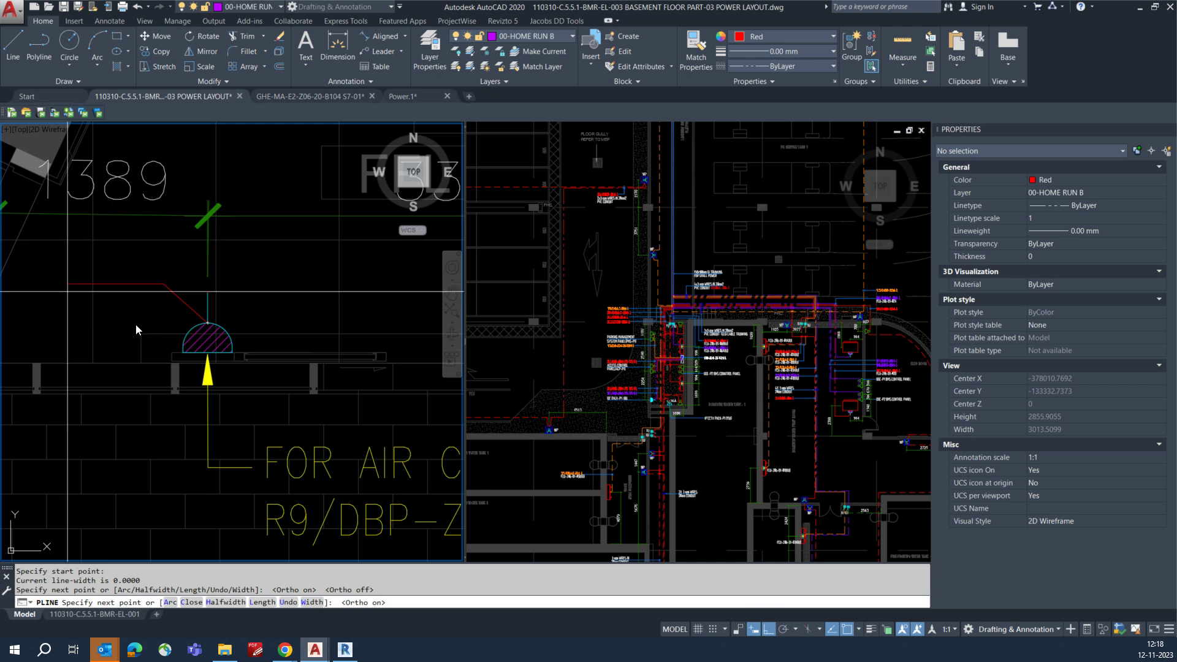
pyautogui.click(68, 292)
pyautogui.scroll(-3, 172, 346)
pyautogui.moveTo(178, 417); pyautogui.dragTo(276, 298, button='middle')
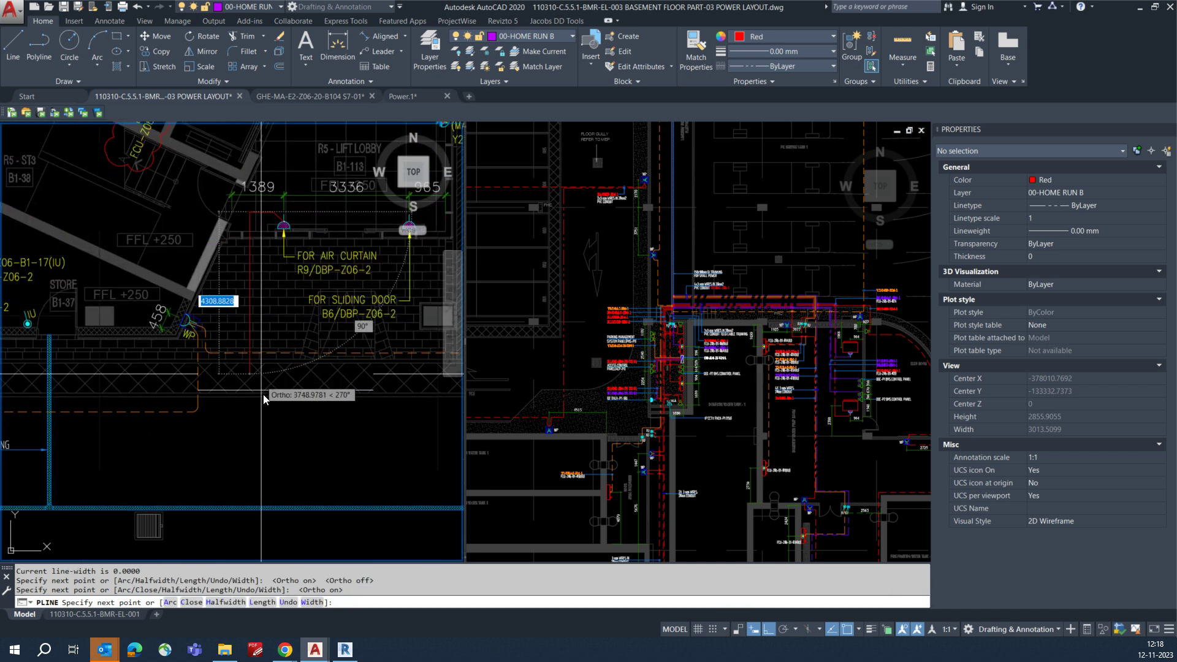
pyautogui.click(251, 503)
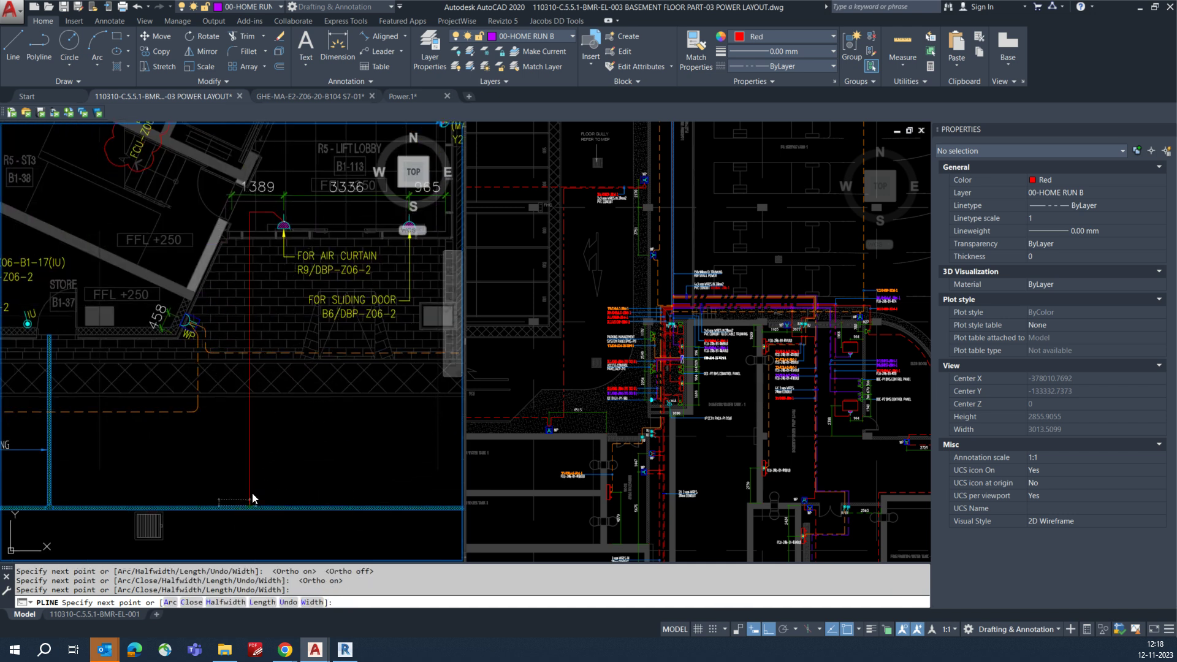
pyautogui.press('Escape')
pyautogui.press('Escape')
pyautogui.press('Escape')
# - Fillet the corners of the air curtain outlet's new home-run polyline
pyautogui.write('f')
pyautogui.press('space')
pyautogui.scroll(1, 254, 227)
pyautogui.click(248, 221)
pyautogui.click(265, 203)
pyautogui.press('space')
pyautogui.click(278, 203)
pyautogui.press('Escape')
# - Match the air curtain home-run line's properties to the existing dashed red conduit line in the other viewport
pyautogui.click(524, 185)
pyautogui.write('MA')
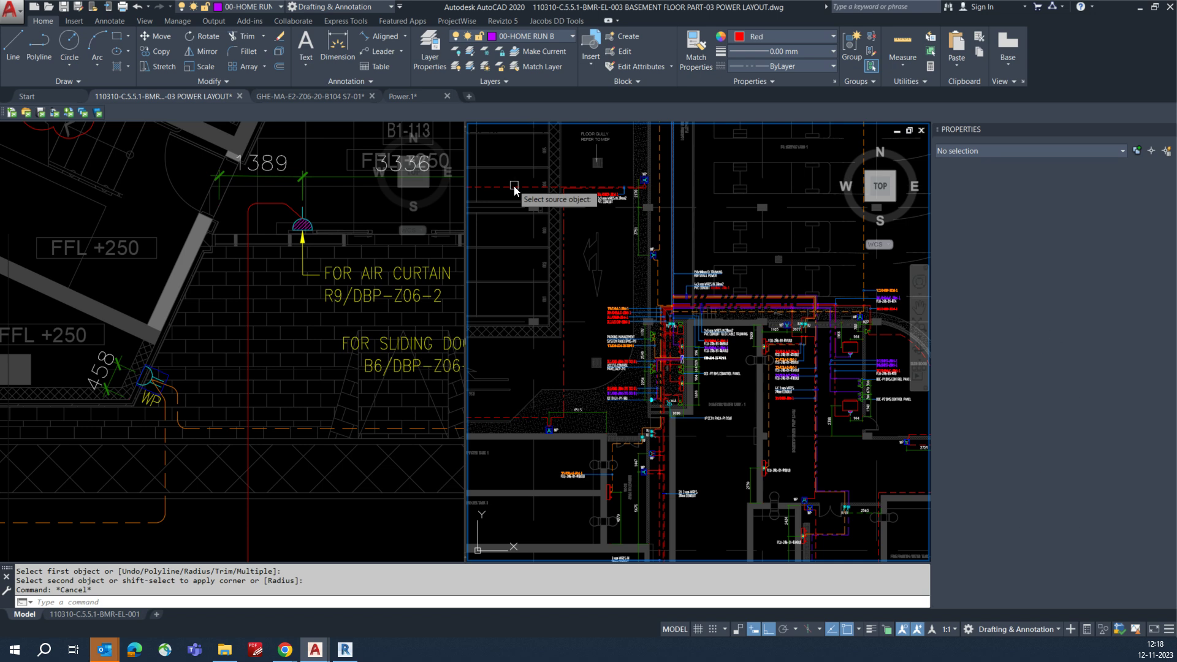
pyautogui.press('Return')
pyautogui.click(272, 204)
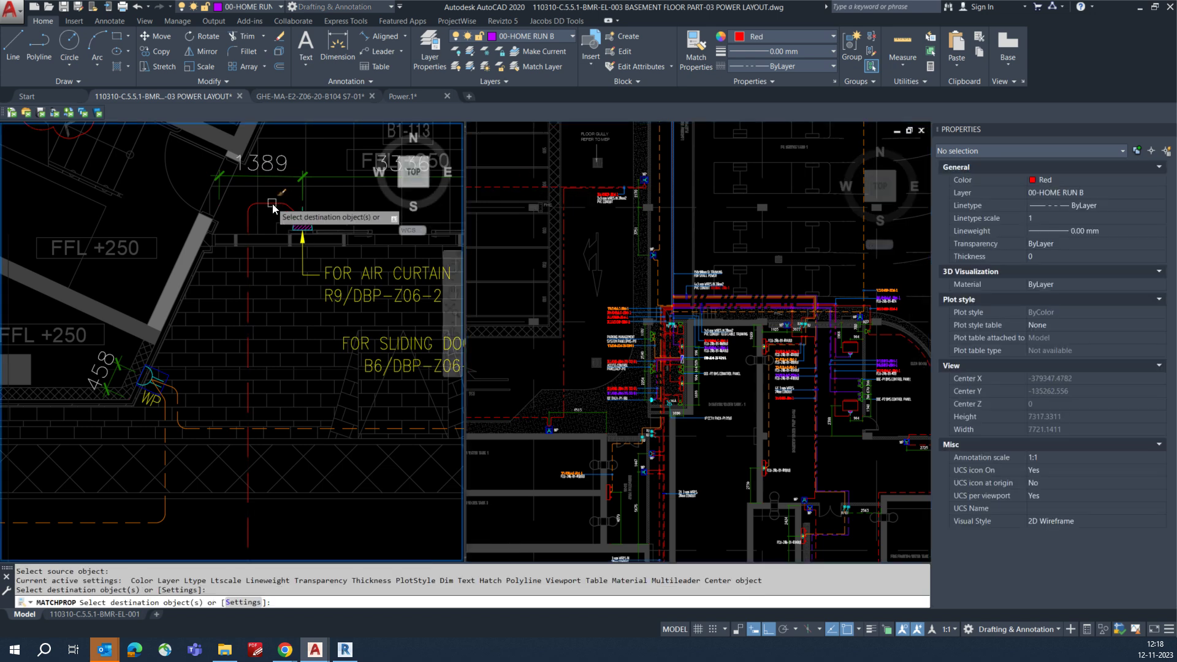
pyautogui.press('Escape')
pyautogui.press('Escape')
# - Copy the orange connection dot from the existing home run at the trunking to the lower end of the air curtain home-run line
pyautogui.moveTo(293, 244); pyautogui.dragTo(124, 278, button='middle')
pyautogui.moveTo(220, 287); pyautogui.dragTo(298, 279, button='middle')
pyautogui.scroll(-1, 298, 279)
pyautogui.moveTo(245, 355); pyautogui.dragTo(273, 229, button='middle')
pyautogui.moveTo(208, 357); pyautogui.dragTo(197, 303, button='middle')
pyautogui.scroll(-1, 198, 304)
pyautogui.moveTo(252, 379); pyautogui.dragTo(45, 352, button='middle')
pyautogui.moveTo(310, 342); pyautogui.dragTo(190, 360, button='middle')
pyautogui.scroll(3, 239, 326)
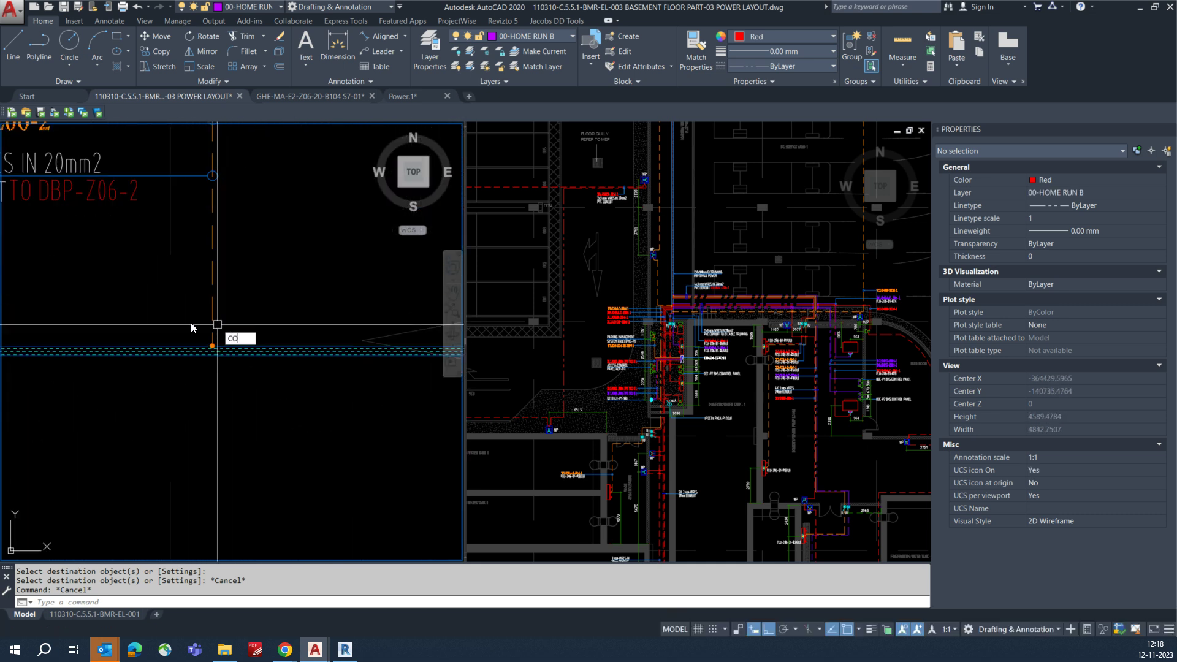
pyautogui.click(232, 369)
pyautogui.press('Return')
pyautogui.scroll(2, 214, 341)
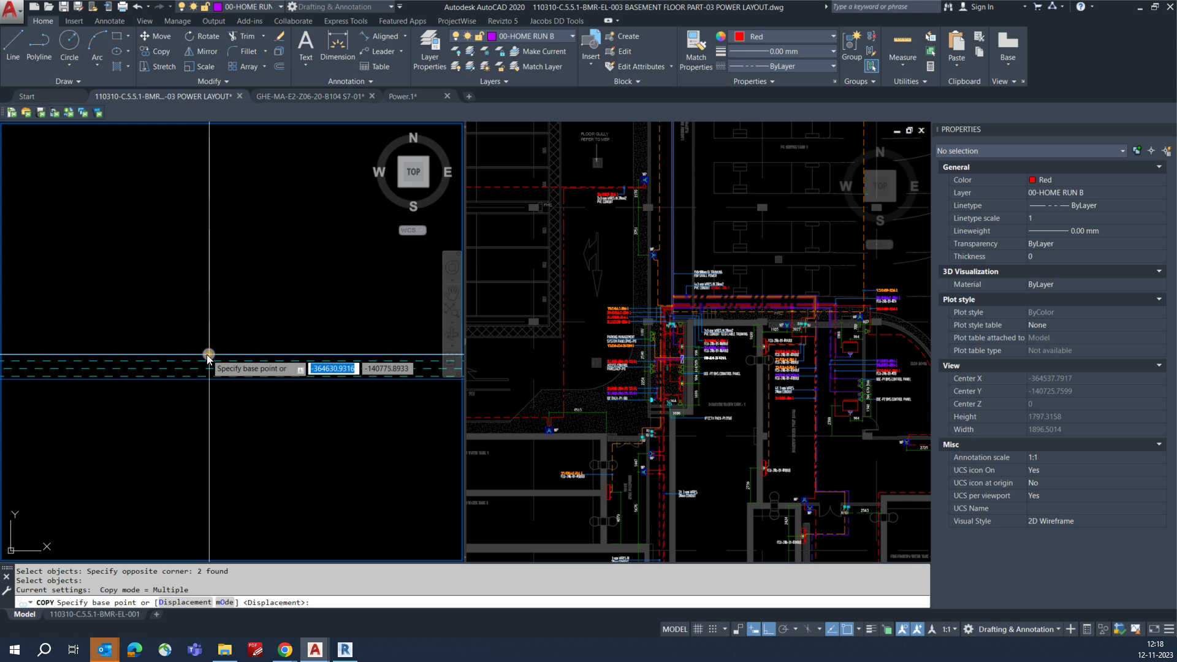
pyautogui.click(208, 355)
pyautogui.scroll(-3, 250, 357)
pyautogui.moveTo(43, 358); pyautogui.dragTo(439, 352, button='middle')
pyautogui.moveTo(245, 347); pyautogui.dragTo(517, 349, button='middle')
pyautogui.scroll(3, 82, 350)
pyautogui.press('Escape')
# - Examine the circuit and conduit callouts on existing home runs in both viewports, including the R3/DBP-Z06-2 label
pyautogui.click(693, 212)
pyautogui.scroll(-5, 692, 212)
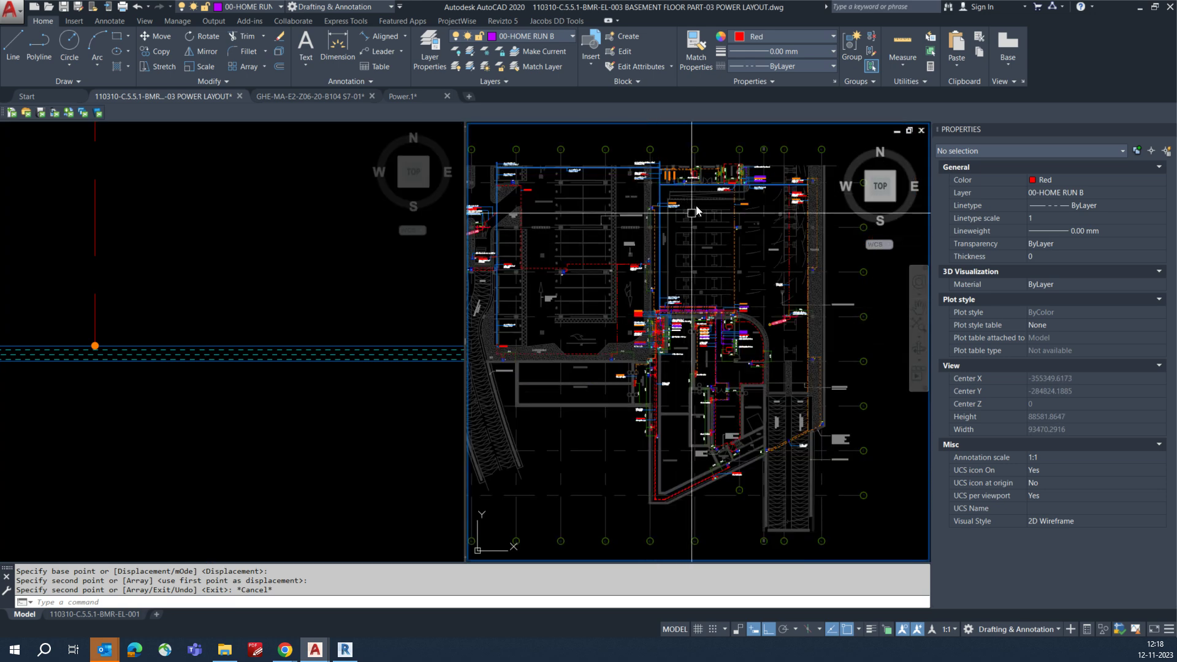
pyautogui.scroll(6, 708, 169)
pyautogui.scroll(-4, 749, 293)
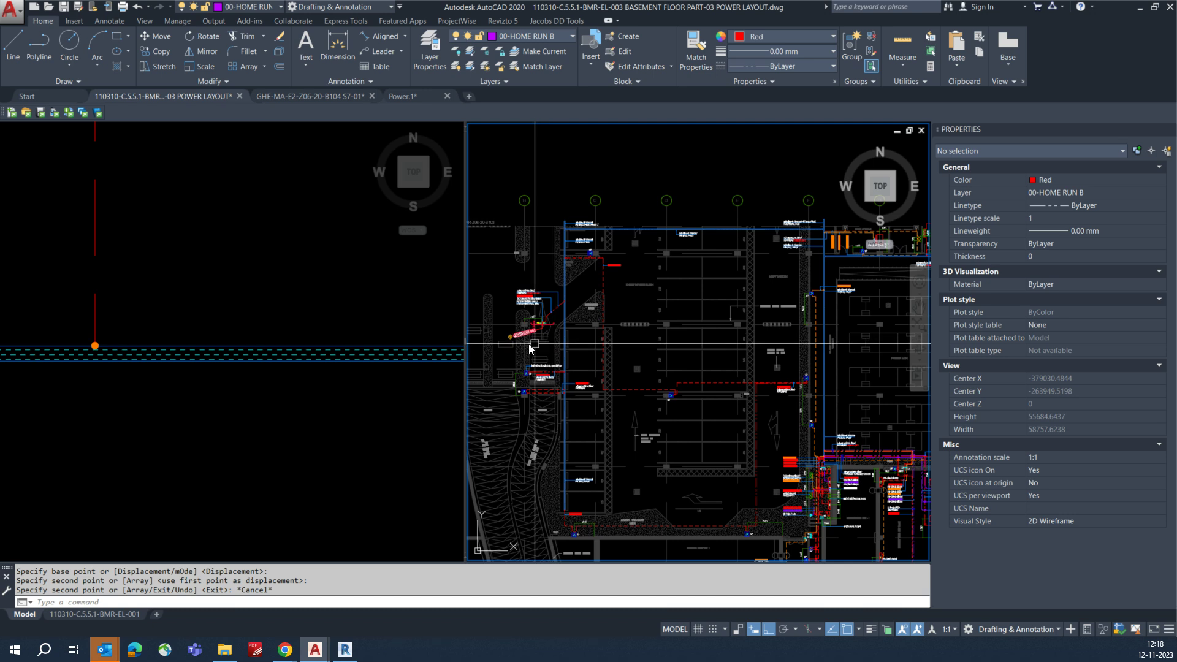
pyautogui.scroll(3, 531, 349)
pyautogui.click(226, 315)
pyautogui.scroll(-5, 277, 323)
pyautogui.press('Escape')
pyautogui.scroll(4, 347, 302)
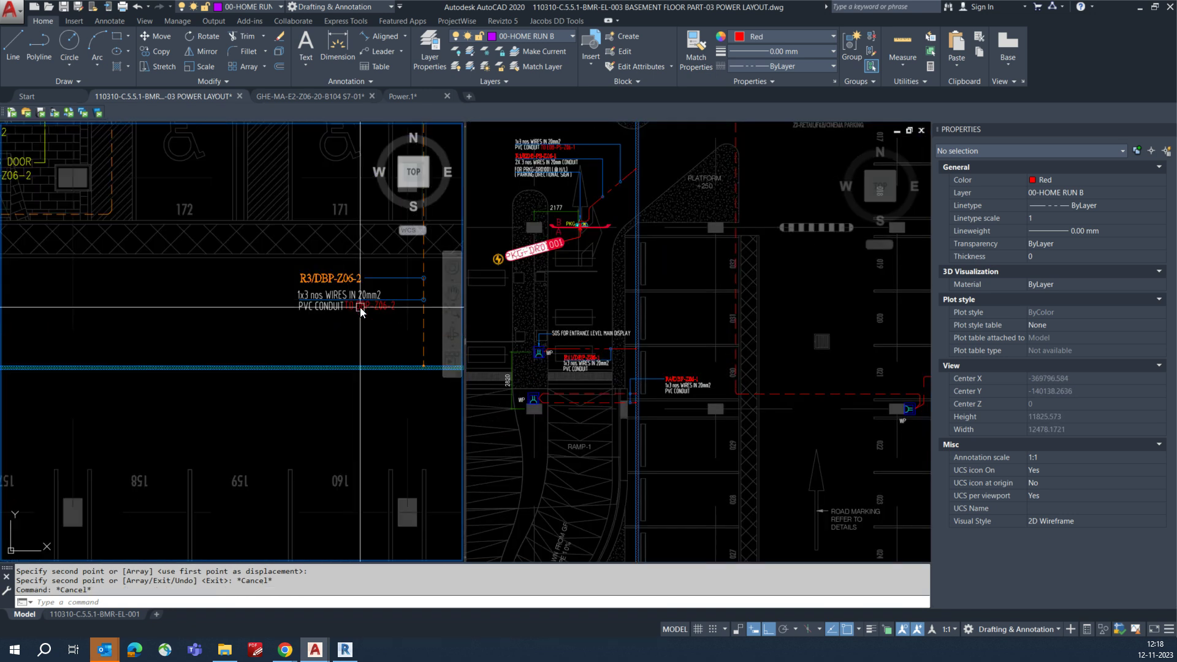
# - Copy the R3/DBP-Z06-2 circuit tag and wires/conduit callout with their leaders from the existing home run to the air curtain home-run line
pyautogui.write('co')
pyautogui.press('space')
pyautogui.click(368, 325)
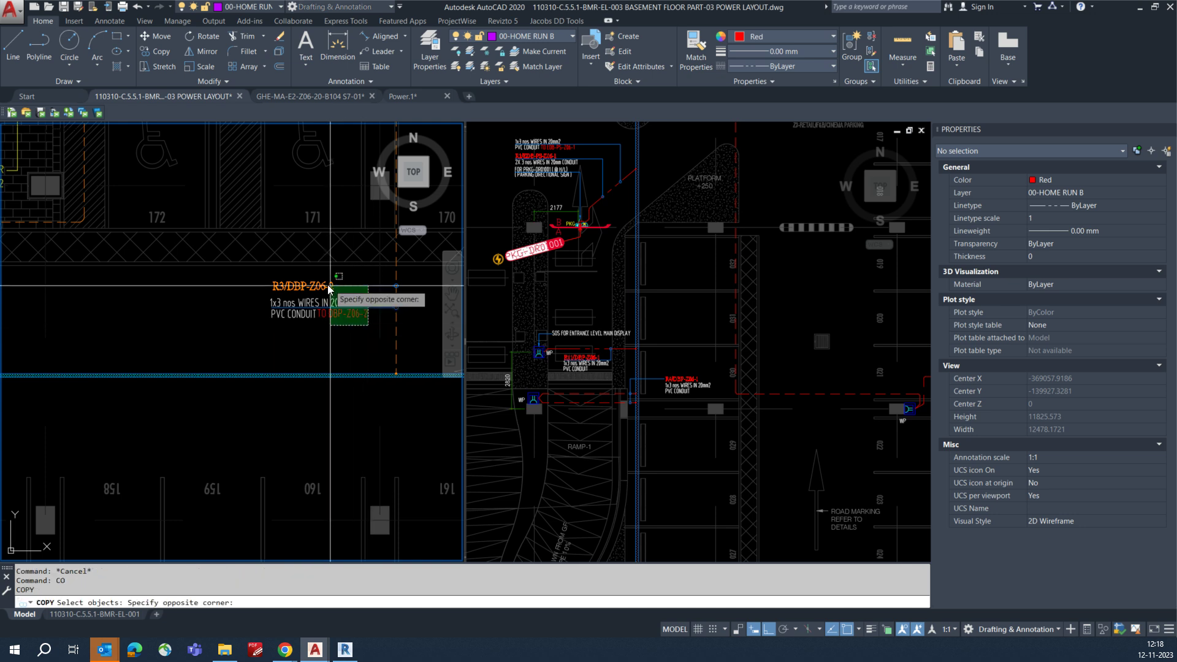
pyautogui.click(328, 283)
pyautogui.click(420, 329)
pyautogui.press('space')
pyautogui.click(396, 337)
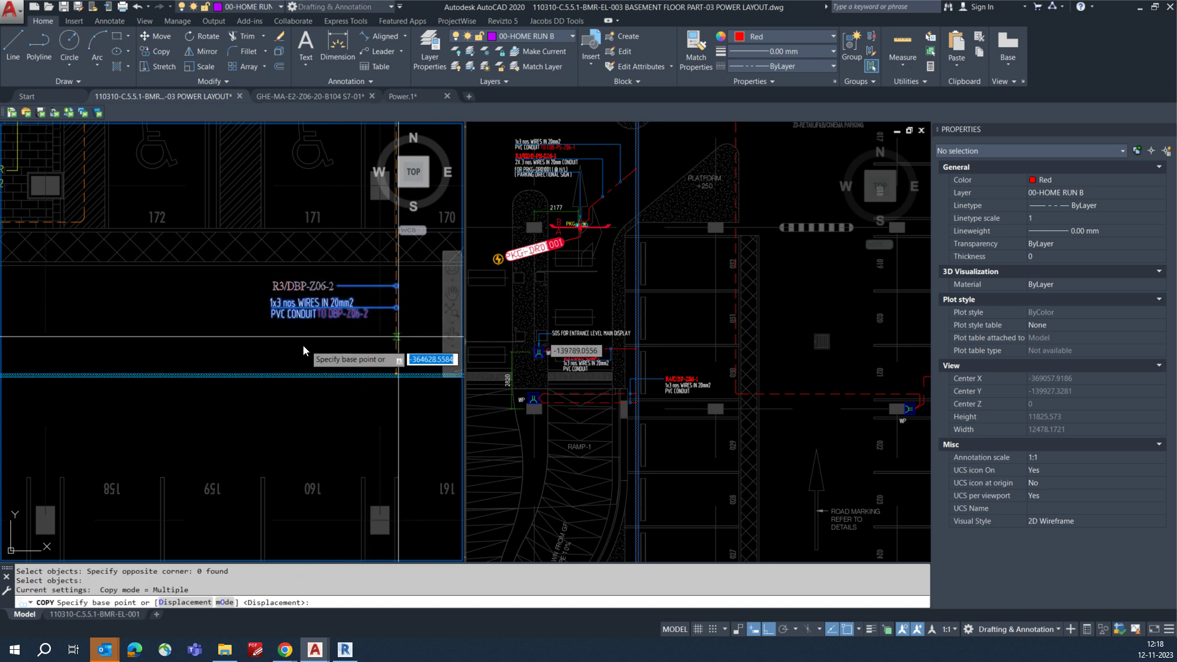
pyautogui.moveTo(303, 344); pyautogui.dragTo(498, 347, button='middle')
pyautogui.scroll(-1, 260, 345)
pyautogui.scroll(2, 250, 340)
pyautogui.scroll(1, 252, 347)
pyautogui.click(254, 356)
pyautogui.press('Escape')
pyautogui.press('Escape')
# - Change the copied circuit tag on the air curtain home run to R9/DBP-Z06-2
pyautogui.moveTo(288, 292); pyautogui.dragTo(285, 347, button='middle')
pyautogui.scroll(2, 119, 403)
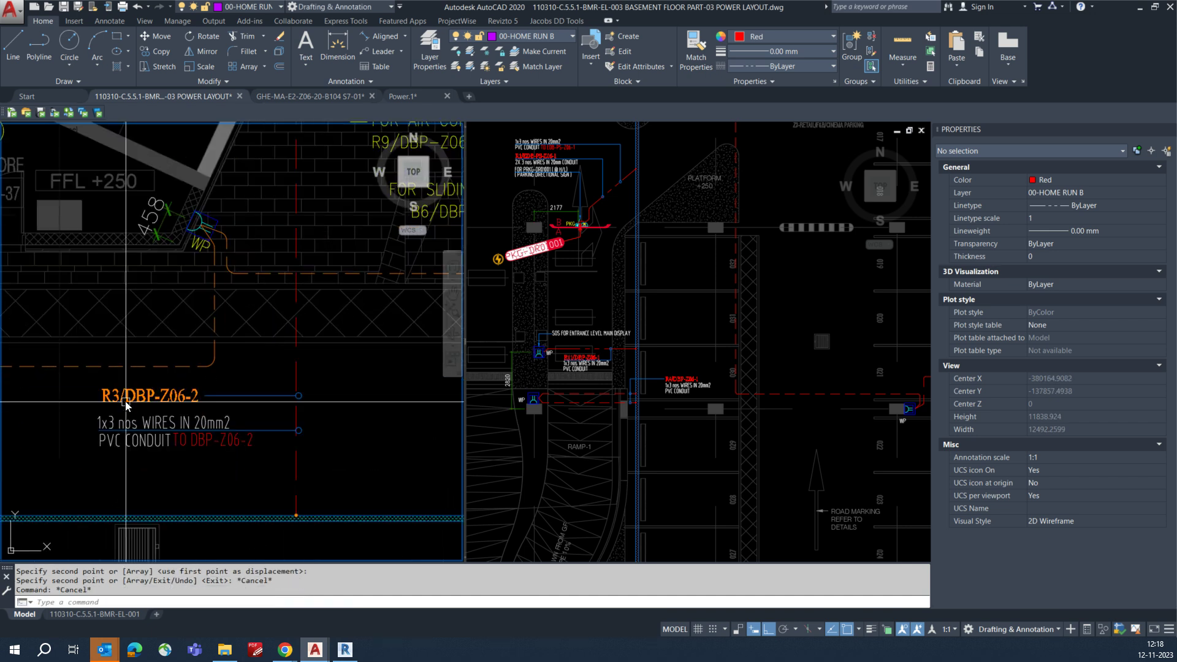
pyautogui.click(117, 402)
pyautogui.doubleClick(116, 402)
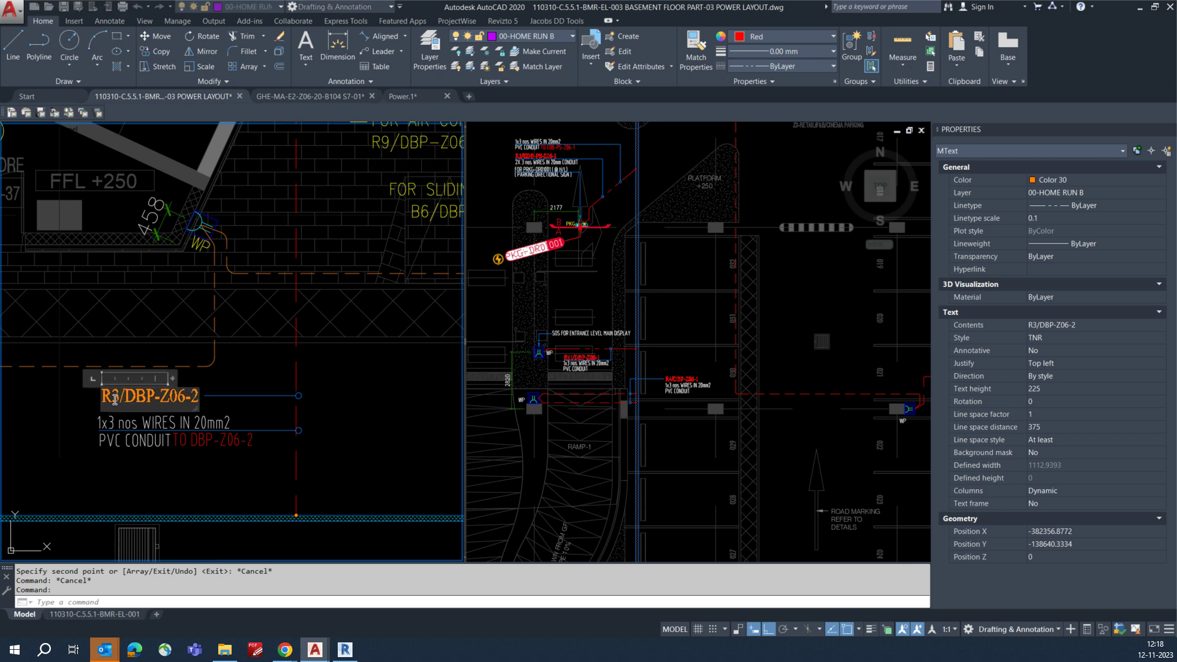
pyautogui.write('9')
pyautogui.click(197, 416)
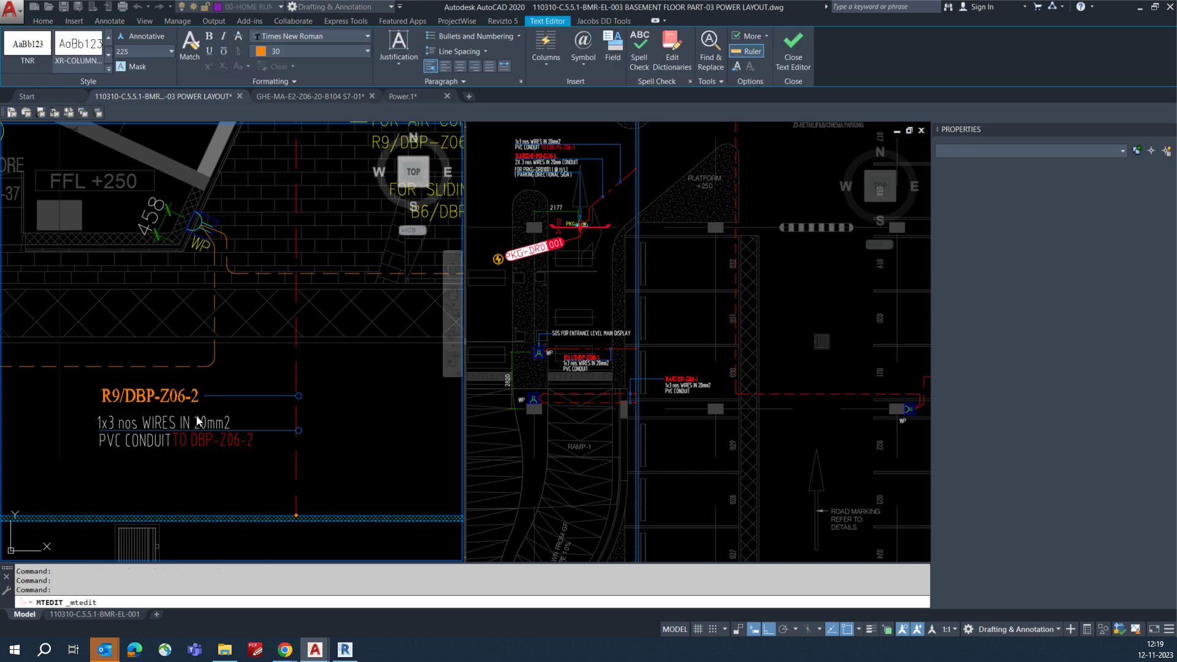
# - Move the wires and conduit callout with its leader a short distance down along the air curtain home run
pyautogui.click(86, 412)
pyautogui.click(342, 468)
pyautogui.press('Return')
pyautogui.click(323, 440)
pyautogui.click(323, 463)
pyautogui.press('Escape')
# - Stretch the circled ends of both callout leaders so they sit on the air curtain home-run line
pyautogui.write('s')
pyautogui.press('Return')
pyautogui.click(325, 390)
pyautogui.click(271, 491)
pyautogui.keyDown('shift'); pyautogui.click(322, 469); pyautogui.keyUp('shift')
pyautogui.keyDown('shift'); pyautogui.click(279, 481); pyautogui.keyUp('shift')
pyautogui.press('Return')
pyautogui.scroll(3, 309, 443)
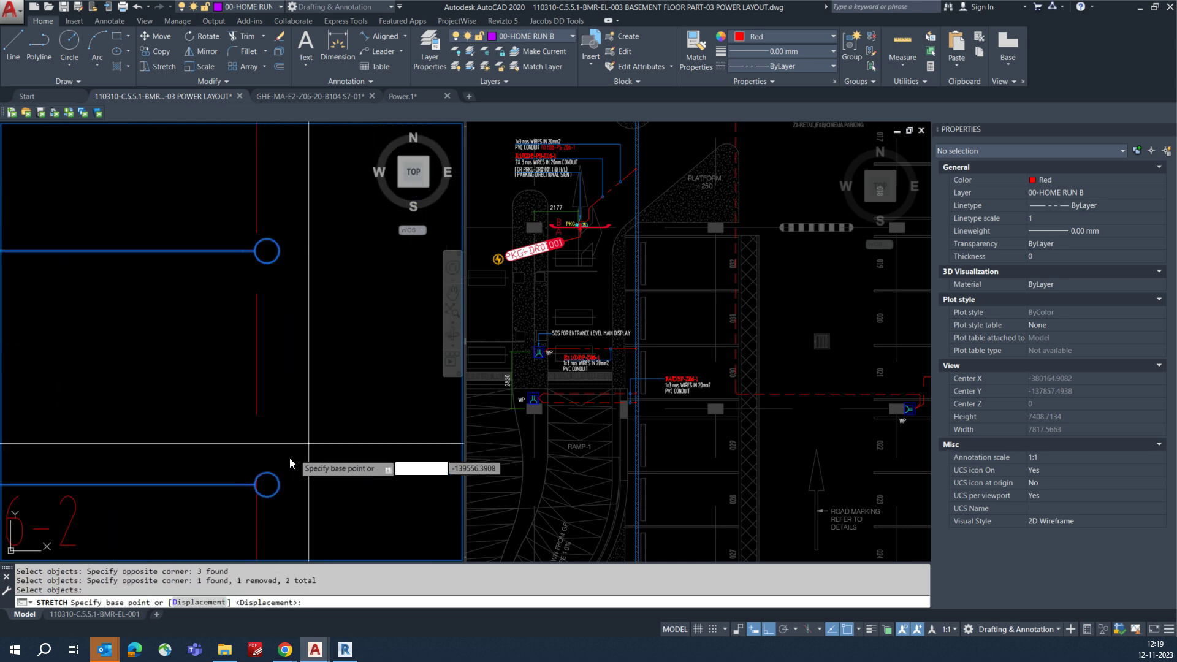
pyautogui.click(266, 485)
pyautogui.click(255, 484)
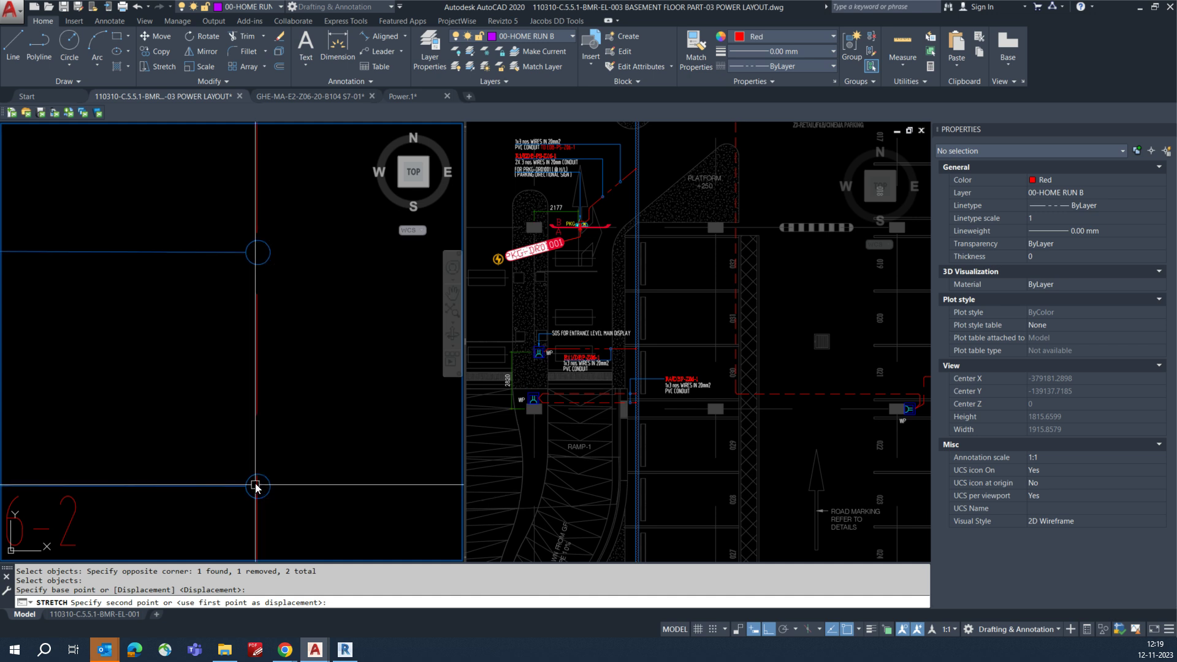
pyautogui.scroll(-8, 285, 425)
# - Move the R9/DBP-Z06-2 circuit tag and its leader down, closer to the wires and conduit callout
pyautogui.write('m')
pyautogui.press('Return')
pyautogui.click(155, 418)
pyautogui.click(294, 403)
pyautogui.press('Return')
pyautogui.click(292, 417)
pyautogui.press('Escape')
# - Copy the SOS FOR ENTRANCE LEVEL MAIN DISPLAY note from the other viewport to beside the air curtain socket
pyautogui.moveTo(327, 364); pyautogui.dragTo(234, 402, button='middle')
pyautogui.press('Escape')
pyautogui.press('Escape')
pyautogui.click(625, 371)
pyautogui.scroll(5, 589, 343)
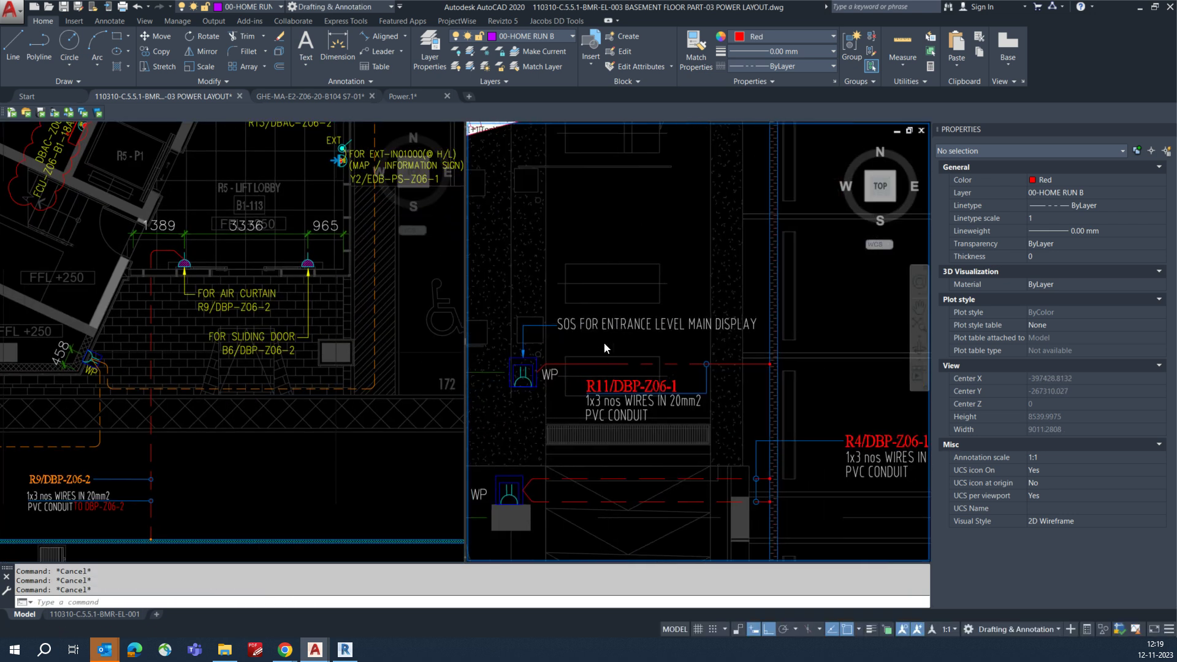
pyautogui.scroll(-2, 604, 343)
pyautogui.write('co')
pyautogui.press('Return')
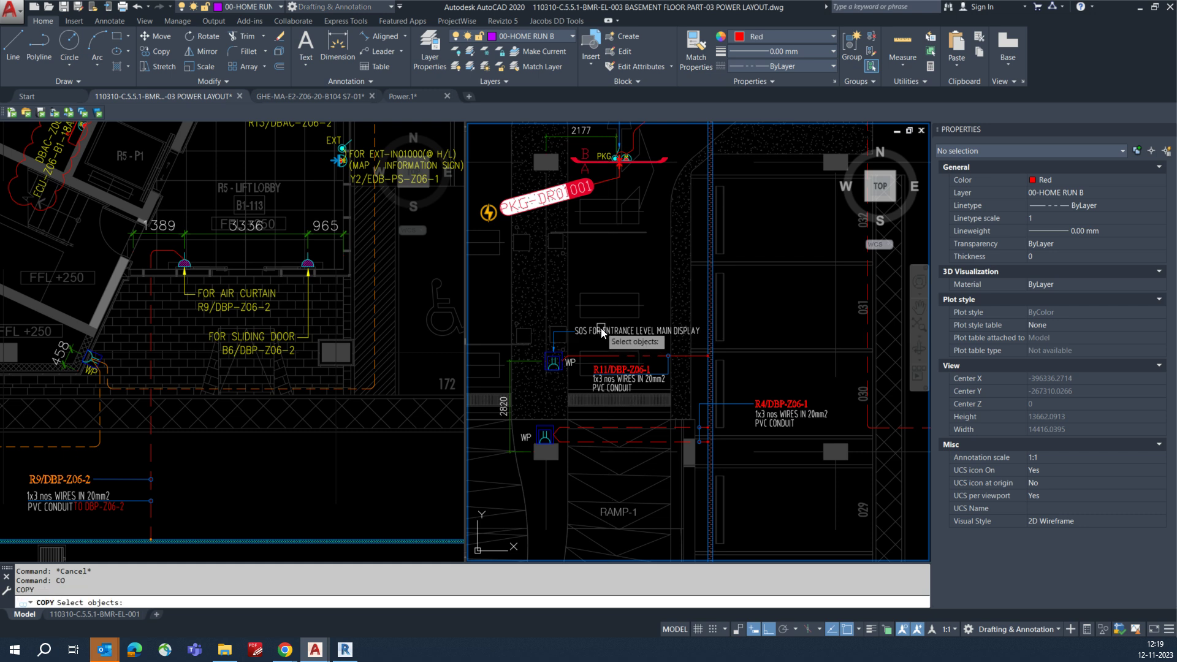
pyautogui.click(601, 329)
pyautogui.press('Return')
pyautogui.click(576, 336)
pyautogui.click(214, 268)
pyautogui.scroll(2, 216, 253)
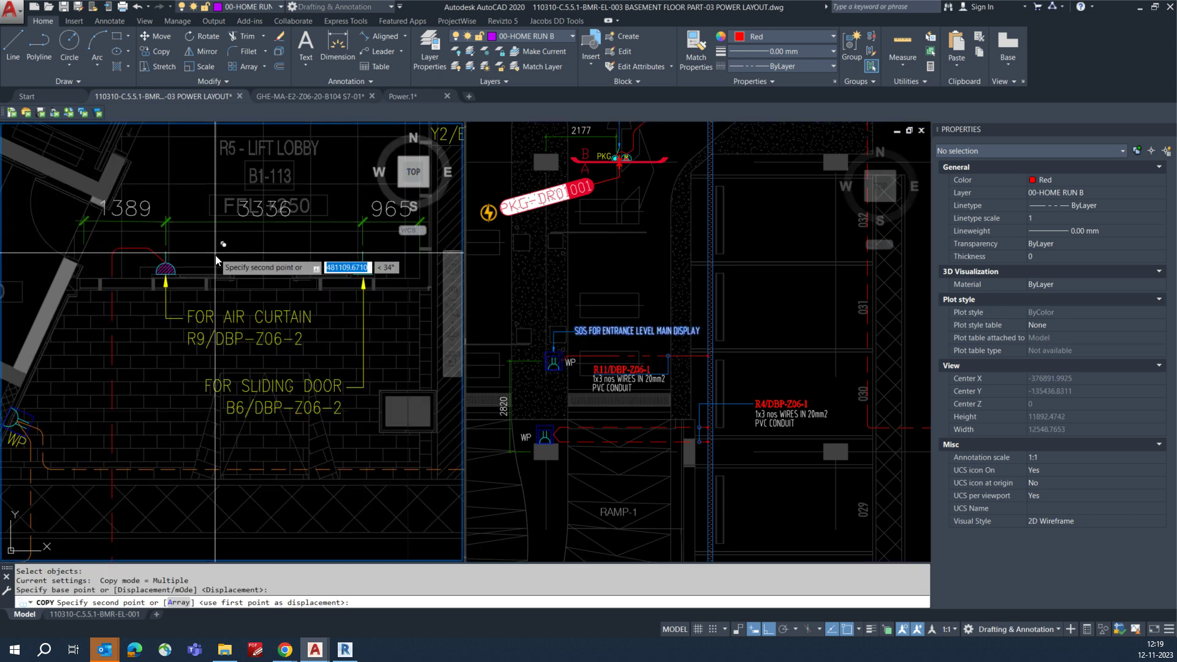
pyautogui.scroll(2, 181, 162)
pyautogui.click(191, 311)
pyautogui.press('Escape')
# - Replace the copied note's text with FOR AIR CURTAIN, taken from the yellow leader label below the socket
pyautogui.doubleClick(193, 308)
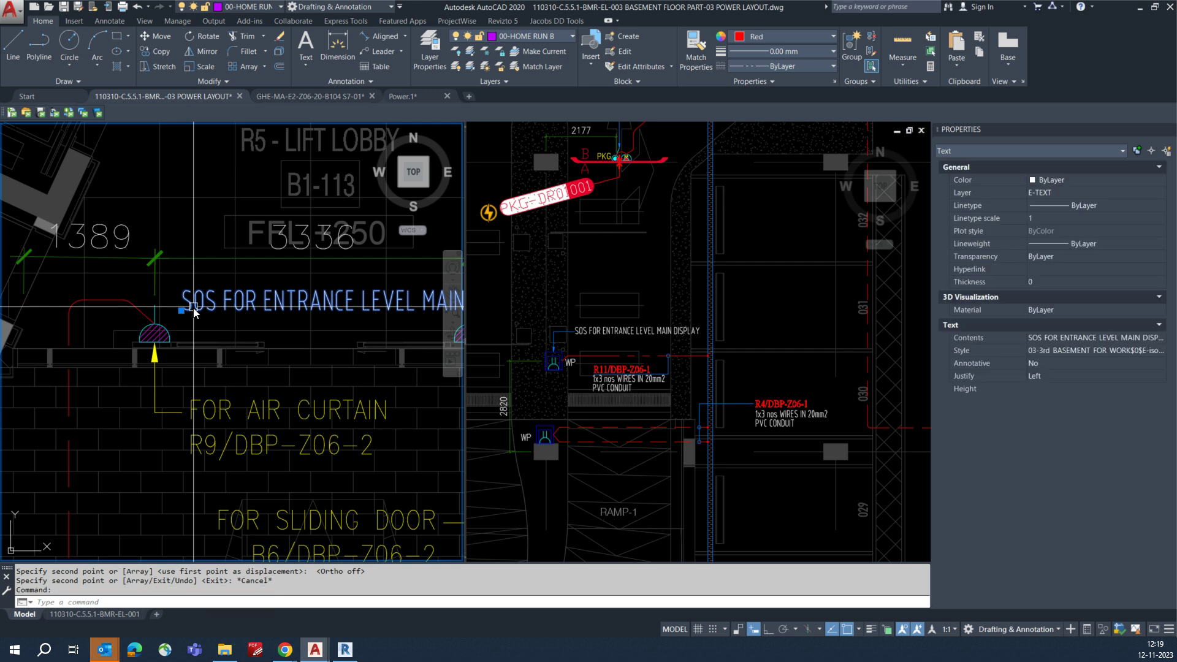
pyautogui.doubleClick(257, 417)
pyautogui.press('Escape')
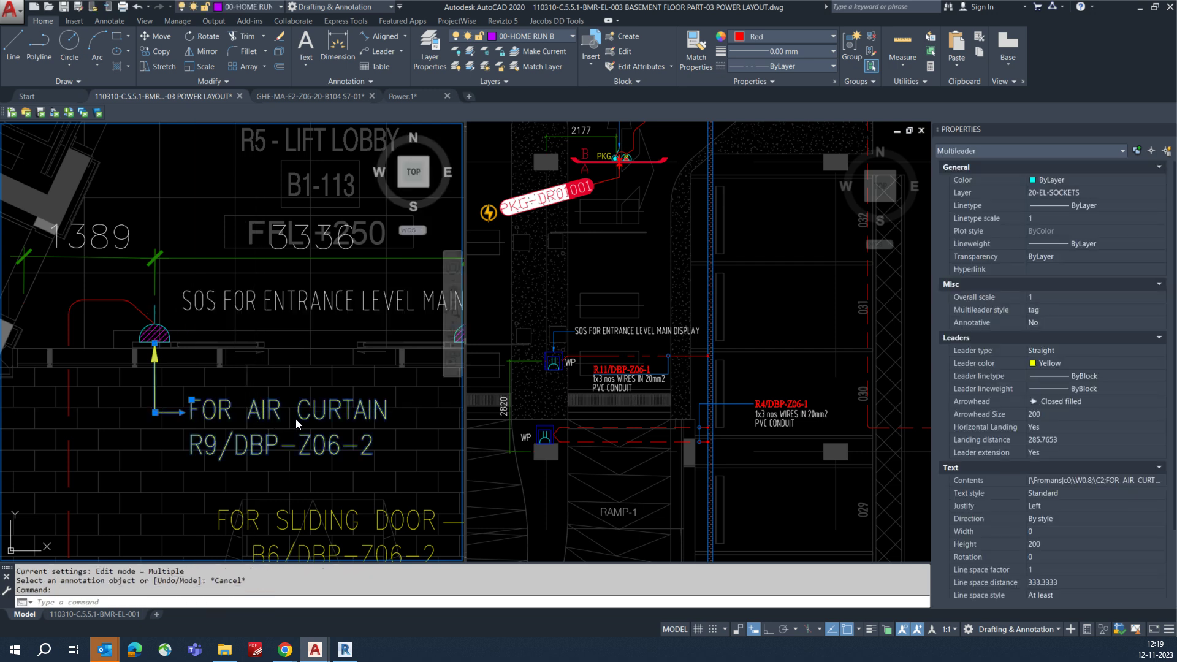
pyautogui.doubleClick(331, 426)
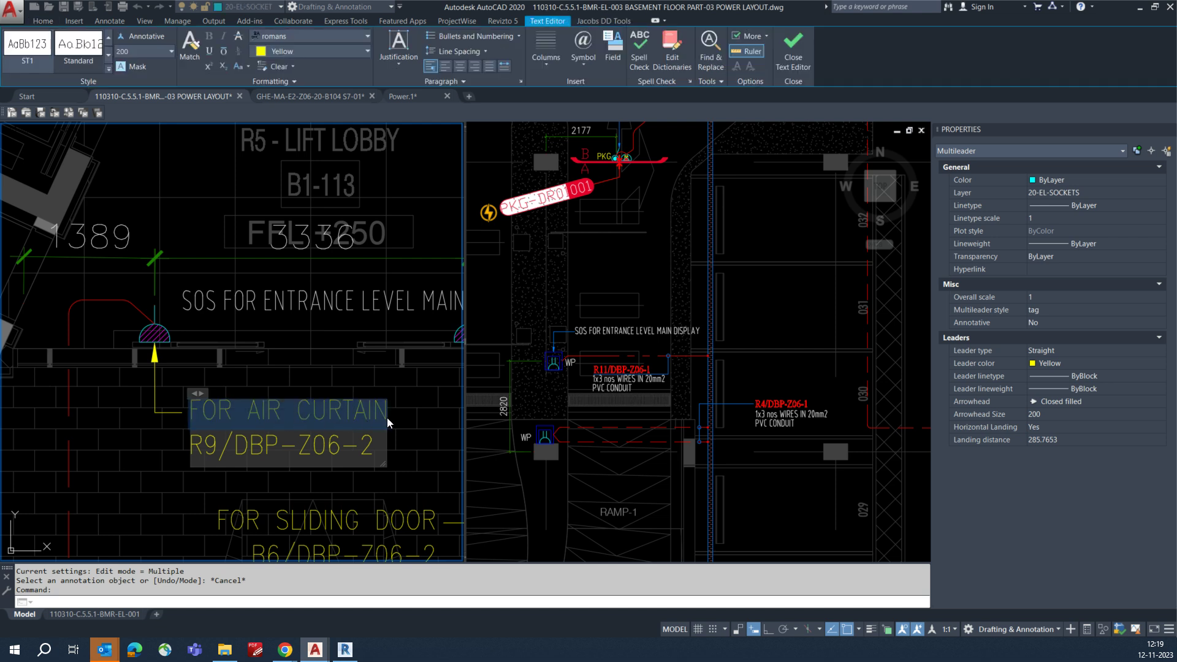
pyautogui.click(413, 421)
pyautogui.press('Escape')
pyautogui.click(264, 303)
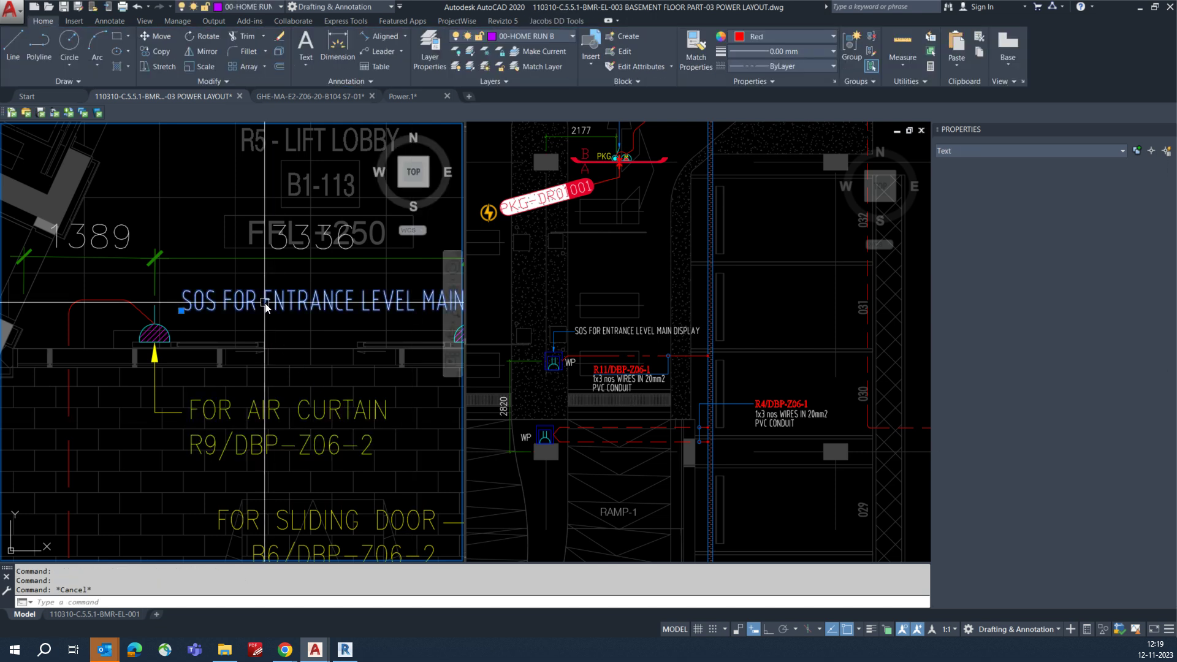
pyautogui.doubleClick(265, 307)
pyautogui.write('FOR AIR CURTAIN')
pyautogui.click(309, 355)
pyautogui.rightClick(309, 356)
pyautogui.press('Escape')
# - Erase the yellow FOR AIR CURTAIN R9/DBP-Z06-2 multileader below the air curtain socket
pyautogui.write('e')
pyautogui.press('Return')
pyautogui.click(212, 417)
pyautogui.press('Return')
# - Move the new FOR AIR CURTAIN note slightly closer to the air curtain socket
pyautogui.write('m')
pyautogui.press('Return')
pyautogui.click(276, 301)
pyautogui.press('Return')
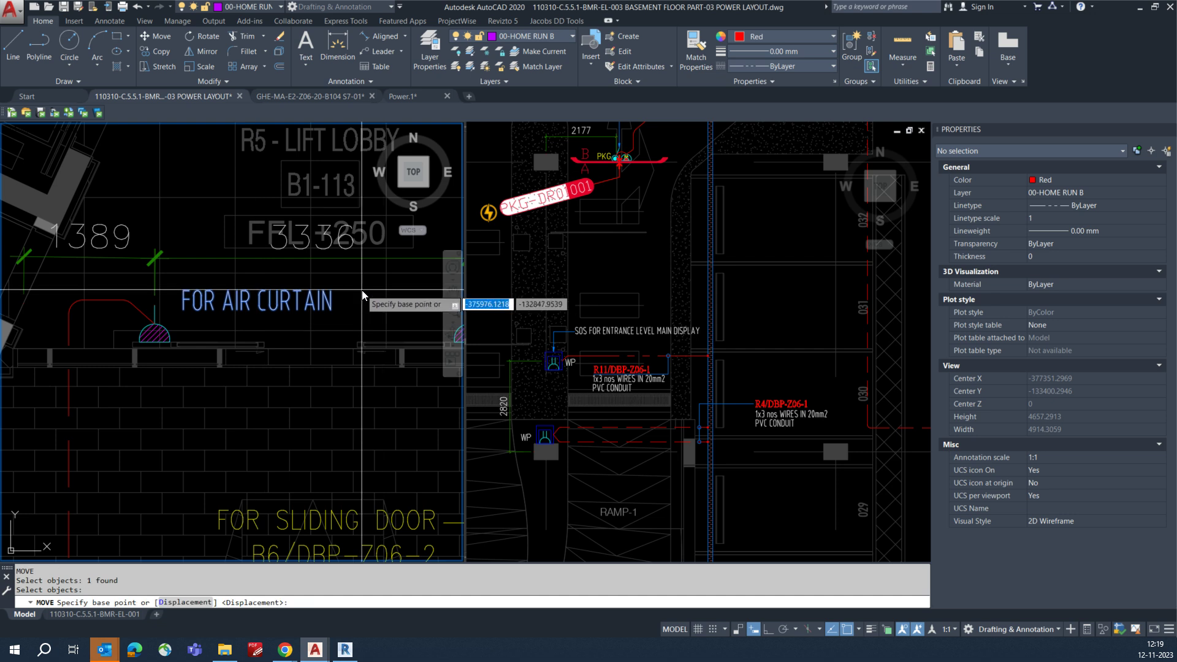
pyautogui.click(362, 296)
pyautogui.click(355, 310)
pyautogui.scroll(-4, 319, 331)
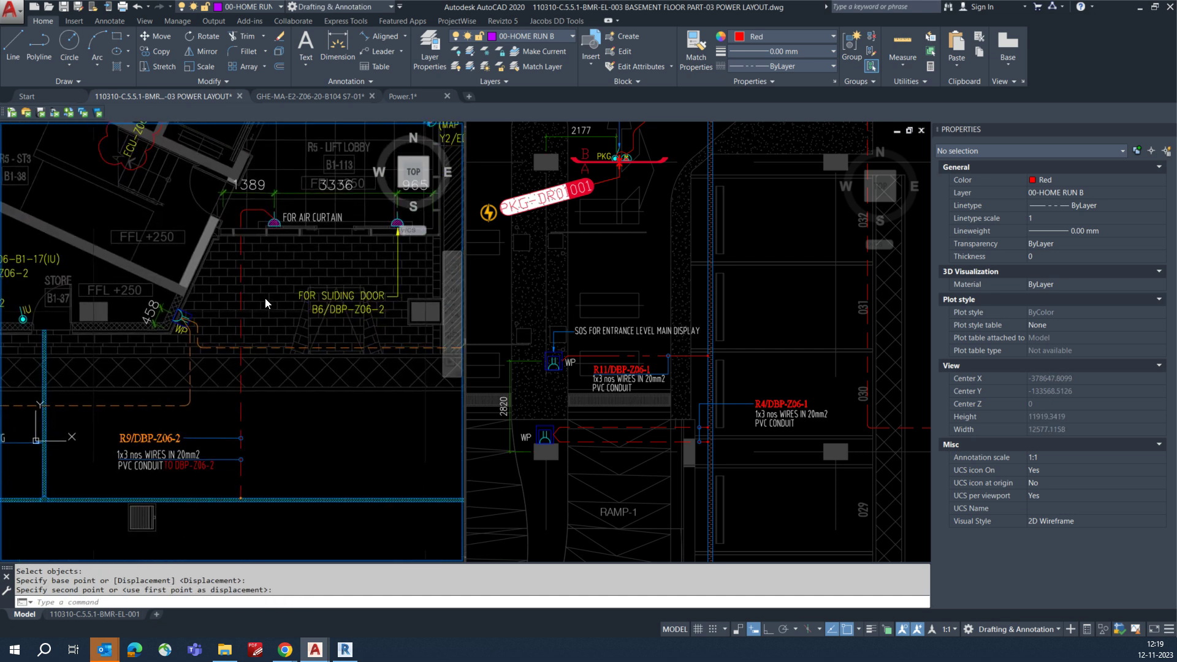
pyautogui.moveTo(255, 388); pyautogui.dragTo(253, 379, button='middle')
pyautogui.press('Escape')
pyautogui.press('Escape')
pyautogui.write('co')
pyautogui.press('Return')
pyautogui.click(293, 208)
pyautogui.press('Return')
pyautogui.click(292, 210)
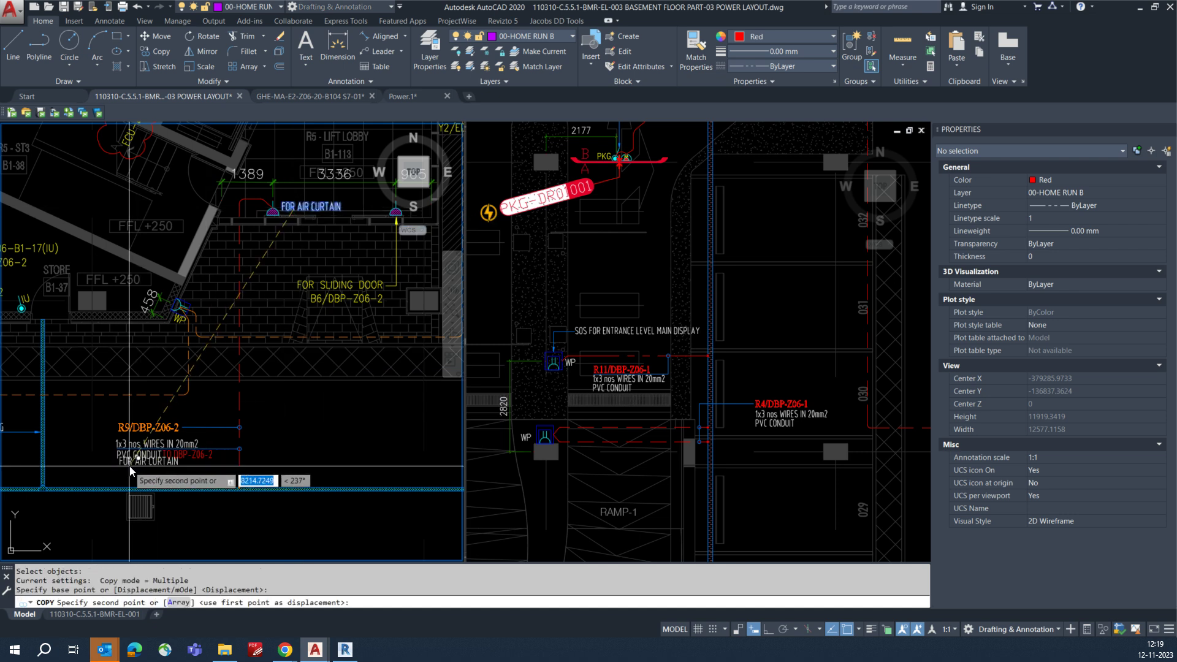
pyautogui.scroll(4, 131, 470)
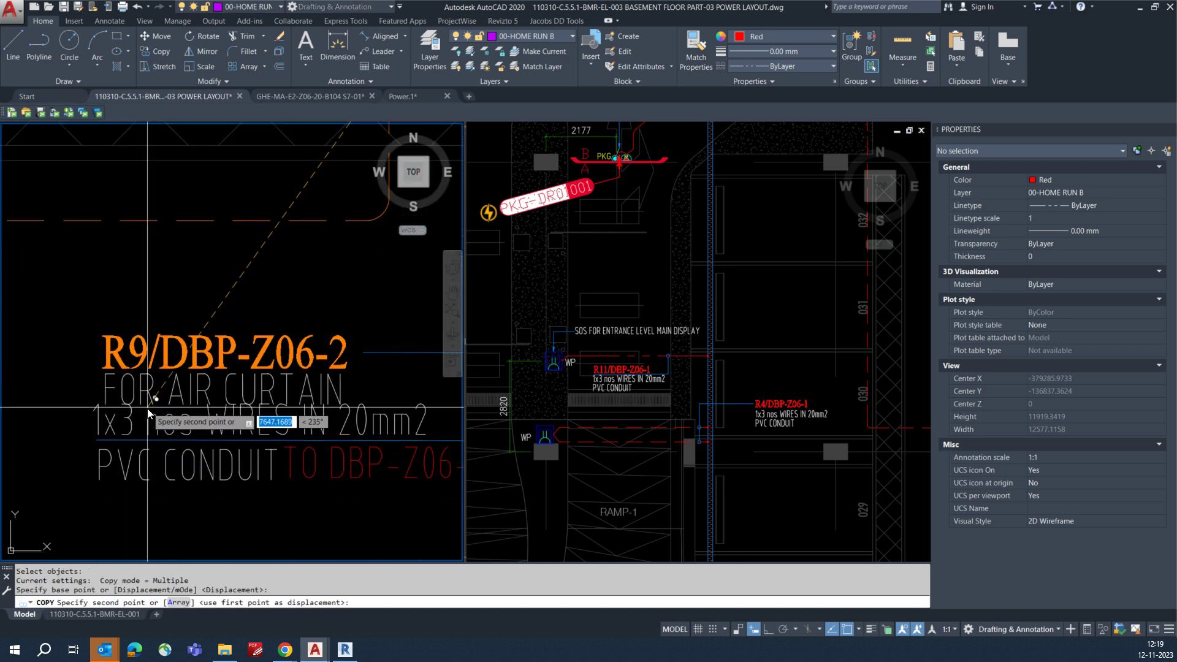
pyautogui.scroll(-1, 148, 412)
pyautogui.scroll(-2, 149, 412)
pyautogui.press('Escape')
pyautogui.moveTo(259, 407); pyautogui.dragTo(77, 455, button='middle')
pyautogui.moveTo(237, 345); pyautogui.dragTo(244, 399, button='middle')
pyautogui.press('Return')
pyautogui.scroll(3, 229, 276)
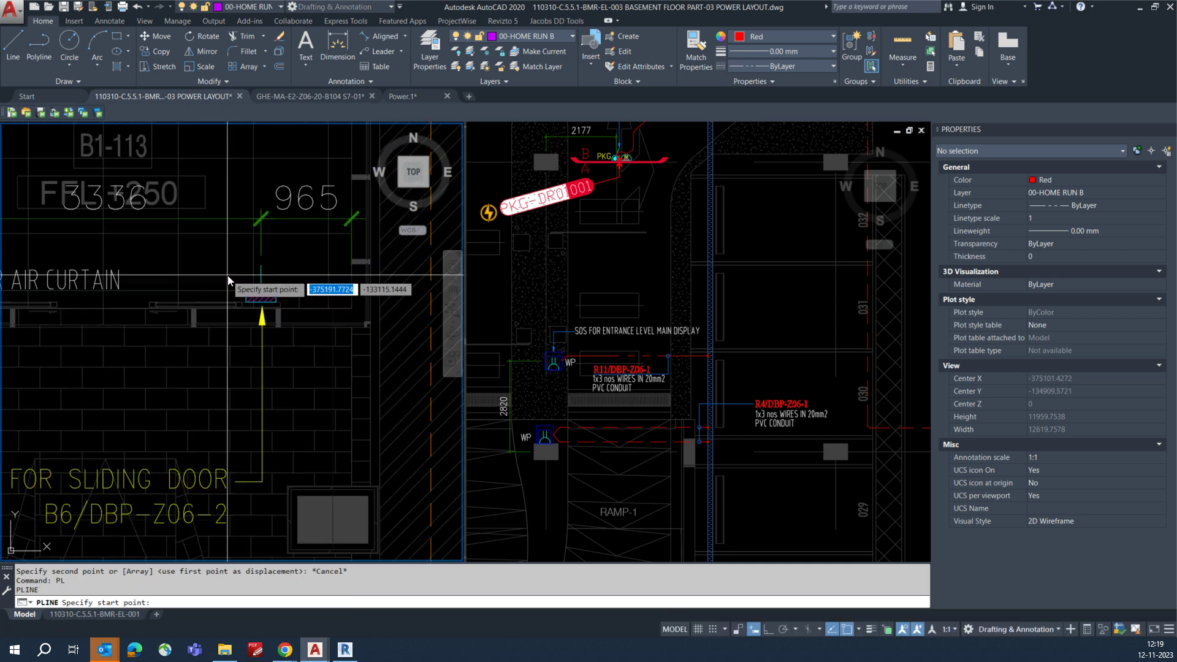
pyautogui.click(261, 284)
pyautogui.press('Escape')
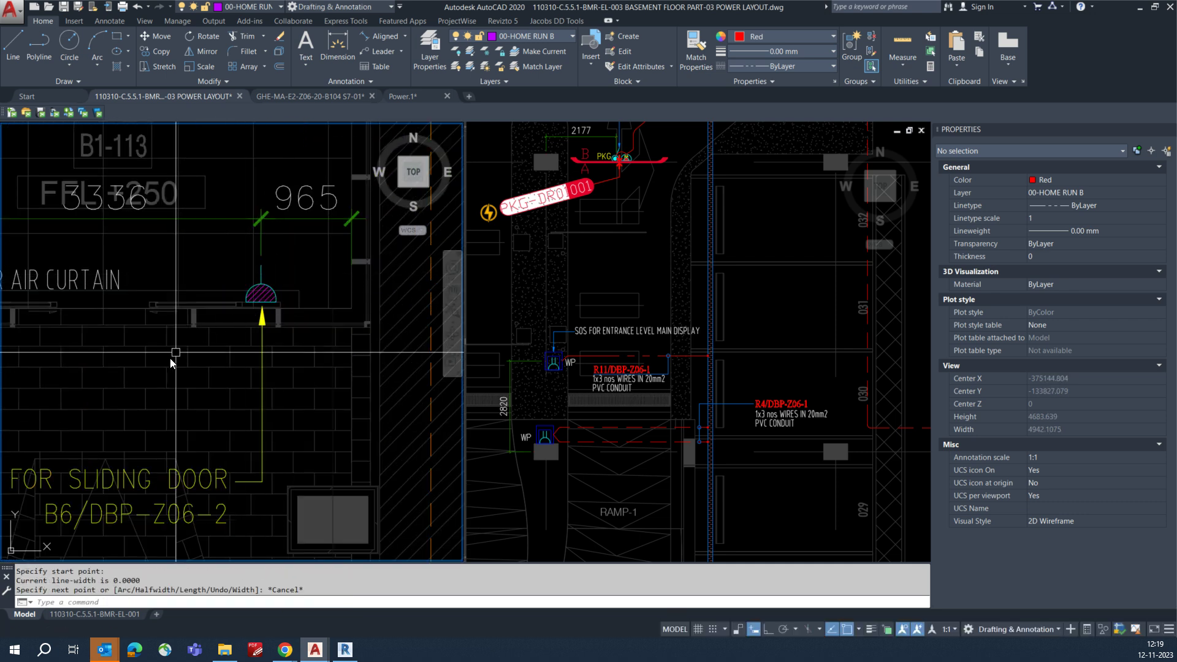
# - Copy the air curtain home-run line with its circuit tag and conduit callout from the air curtain socket to the sliding door socket
pyautogui.scroll(-4, 423, 190)
pyautogui.press('Escape')
pyautogui.press('Escape')
pyautogui.press('Return')
pyautogui.click(239, 437)
pyautogui.click(90, 481)
pyautogui.scroll(2, 238, 236)
pyautogui.press('Return')
pyautogui.click(245, 222)
pyautogui.scroll(-3, 338, 276)
pyautogui.scroll(5, 311, 292)
pyautogui.press('Escape')
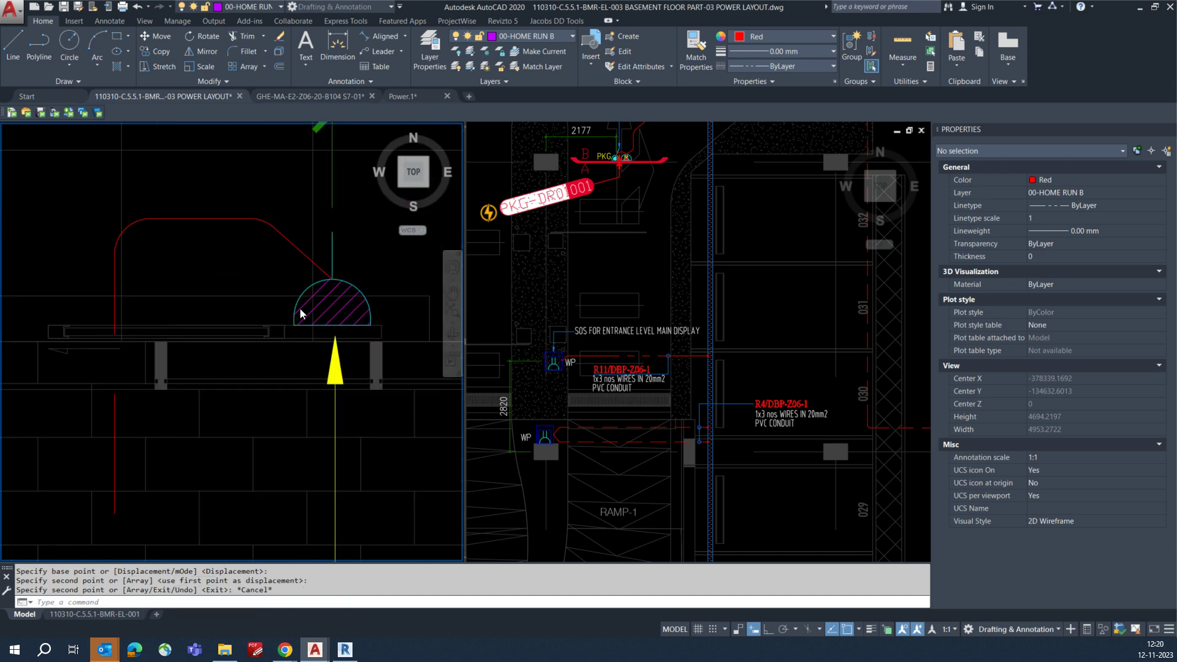
pyautogui.scroll(-5, 304, 310)
pyautogui.scroll(2, 262, 433)
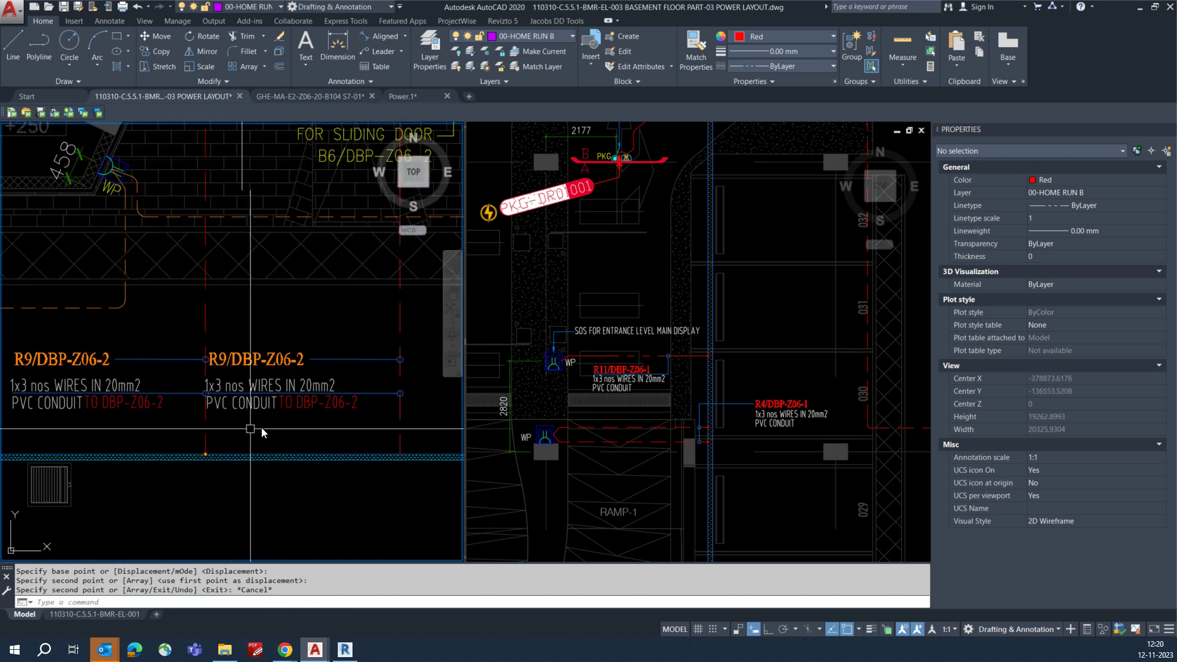
pyautogui.write('s')
pyautogui.press('Return')
pyautogui.click(376, 418)
pyautogui.click(208, 346)
pyautogui.press('Return')
pyautogui.click(288, 428)
pyautogui.press('Escape')
# - Stretch the copied callout texts horizontally away from the air curtain home run, keeping their leader ends on the sliding door home run
pyautogui.write('s')
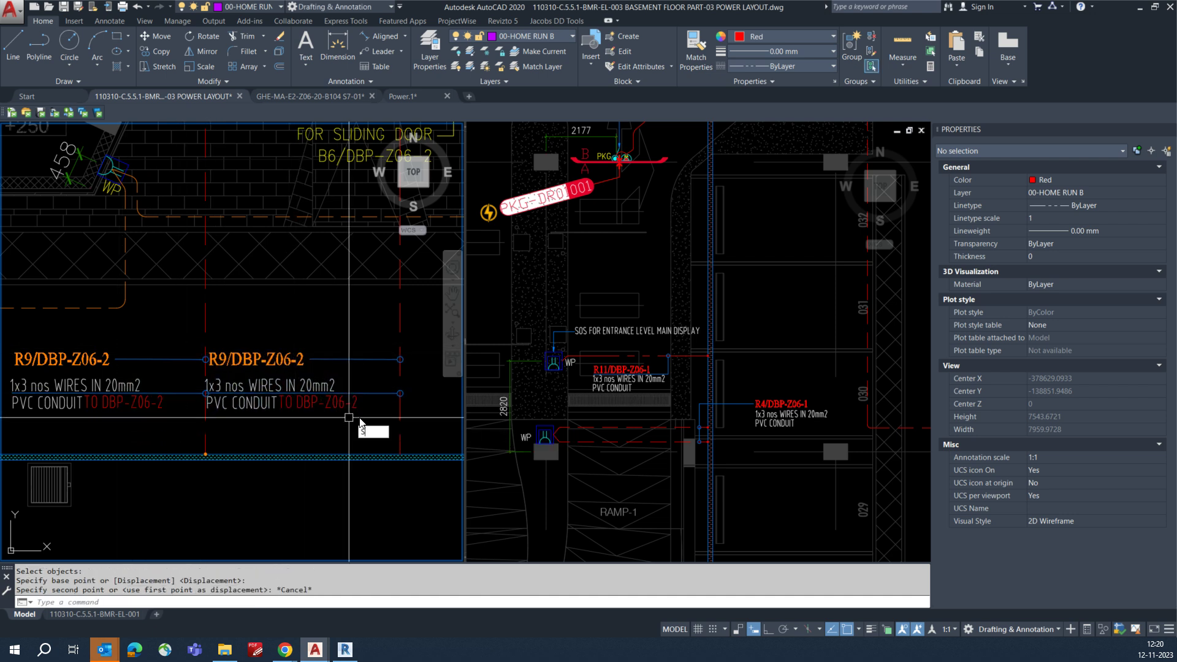
pyautogui.press('Return')
pyautogui.click(360, 417)
pyautogui.click(181, 345)
pyautogui.keyDown('shift'); pyautogui.click(150, 426); pyautogui.keyUp('shift')
pyautogui.press('Return')
pyautogui.click(258, 434)
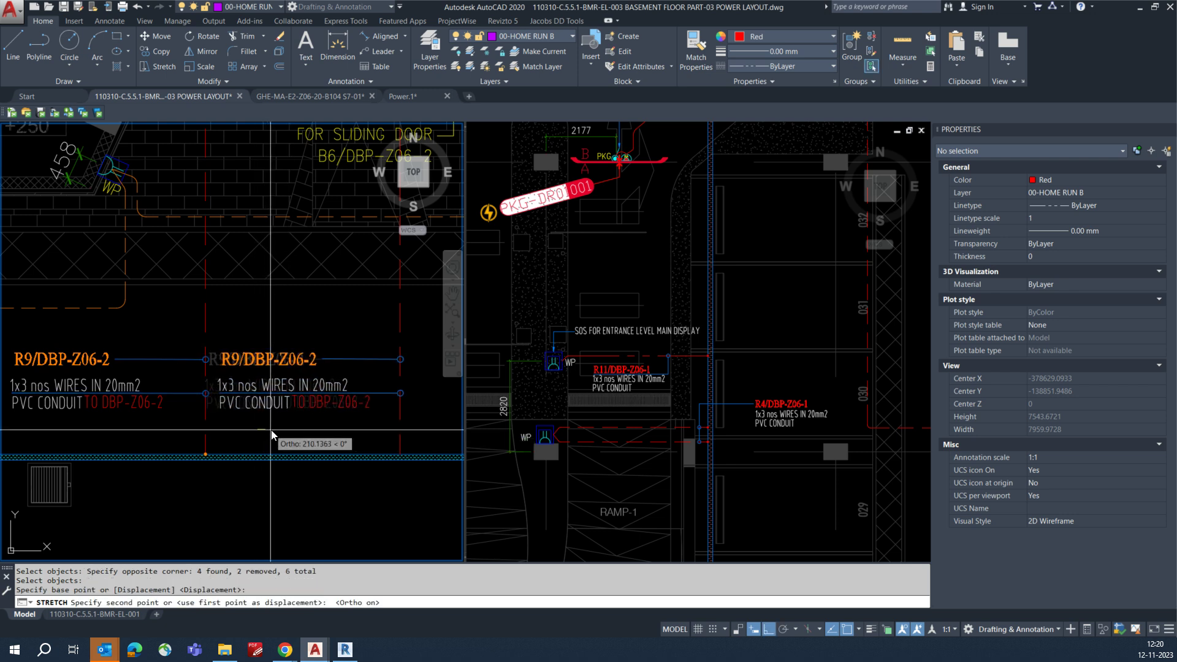
pyautogui.click(274, 436)
# - Change the circuit tag on the sliding door home run to B6/DBP-Z06-2
pyautogui.moveTo(274, 437); pyautogui.dragTo(270, 491, button='middle')
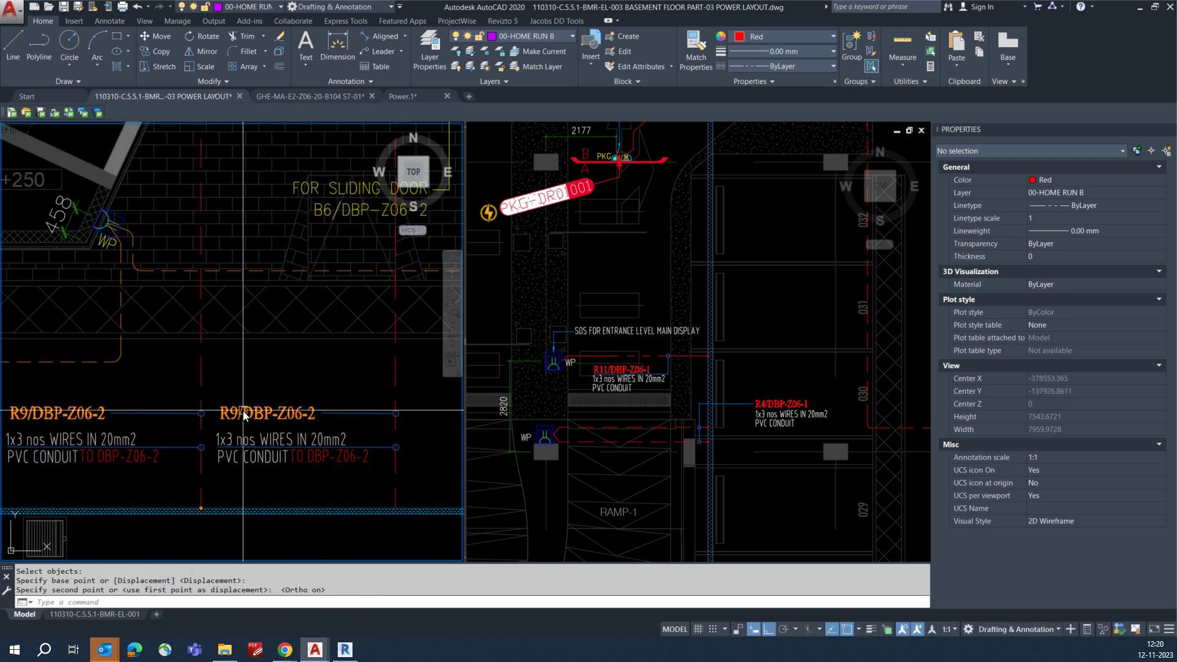
pyautogui.click(244, 416)
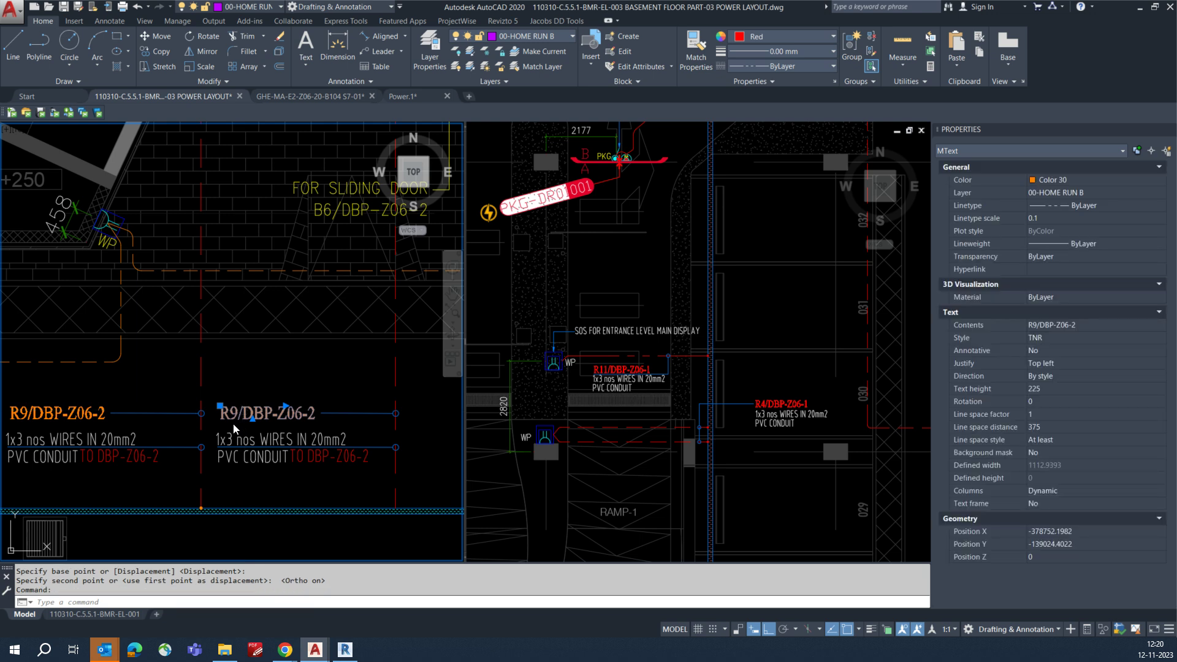
pyautogui.doubleClick(234, 427)
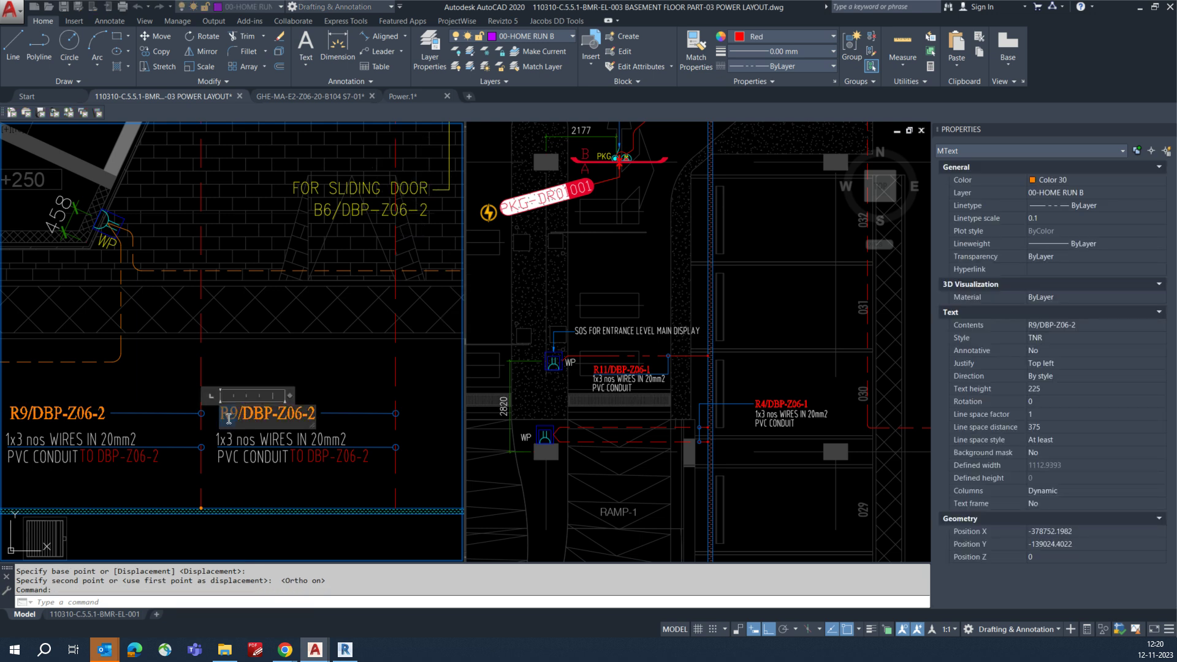
pyautogui.write('B6')
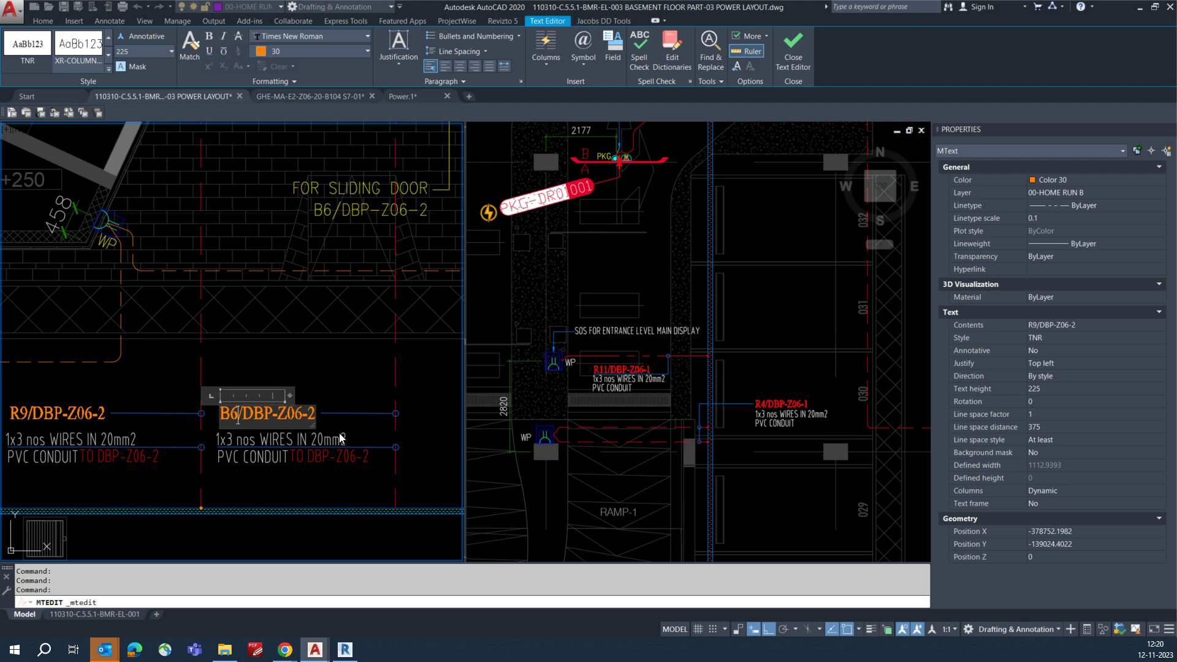
pyautogui.click(339, 432)
pyautogui.scroll(-3, 332, 406)
pyautogui.write('E')
pyautogui.press('Return')
pyautogui.moveTo(377, 287); pyautogui.dragTo(289, 344, button='middle')
pyautogui.press('Escape')
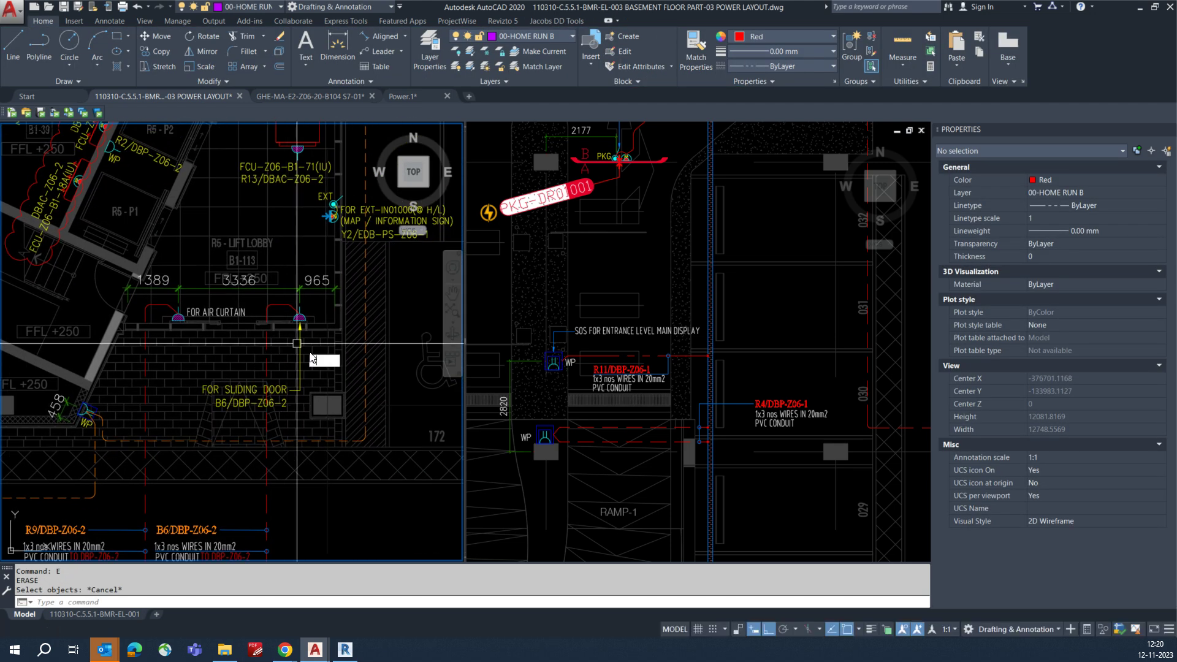
# - Copy the FOR AIR CURTAIN note to beside the sliding door socket, with Ortho turned off for free placement
pyautogui.write('c')
pyautogui.press('Return')
pyautogui.scroll(2, 220, 316)
pyautogui.press('Escape')
pyautogui.press('Escape')
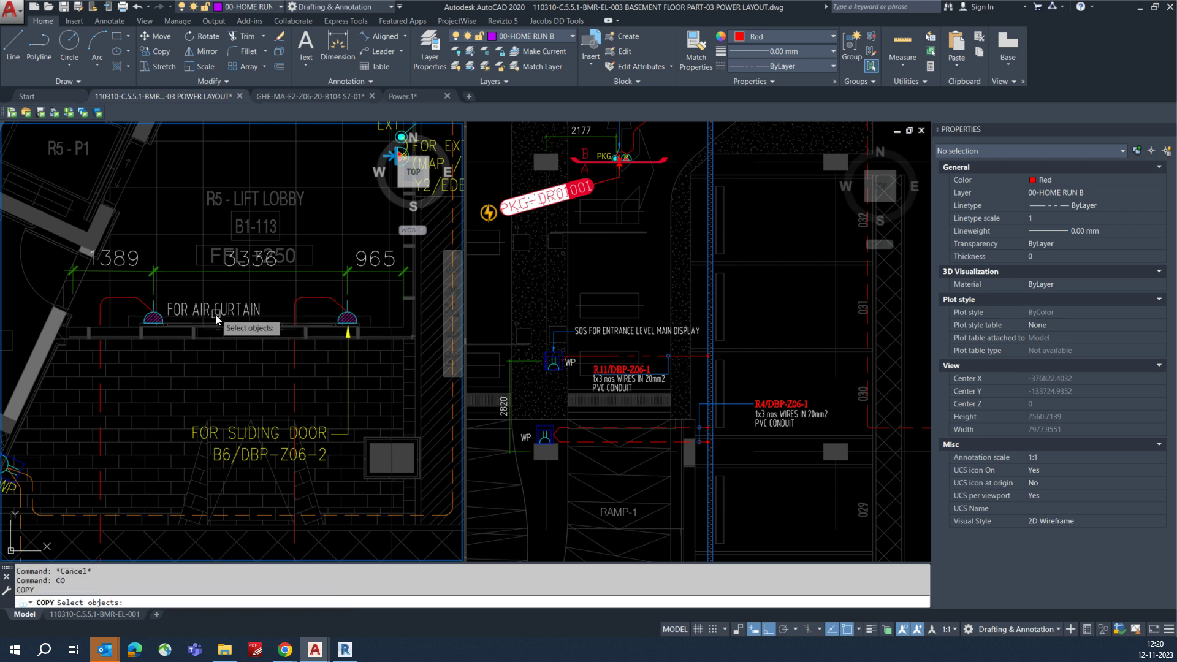
pyautogui.click(205, 311)
pyautogui.press('Return')
pyautogui.click(203, 313)
pyautogui.press('F8')
pyautogui.moveTo(368, 360); pyautogui.dragTo(248, 368, button='middle')
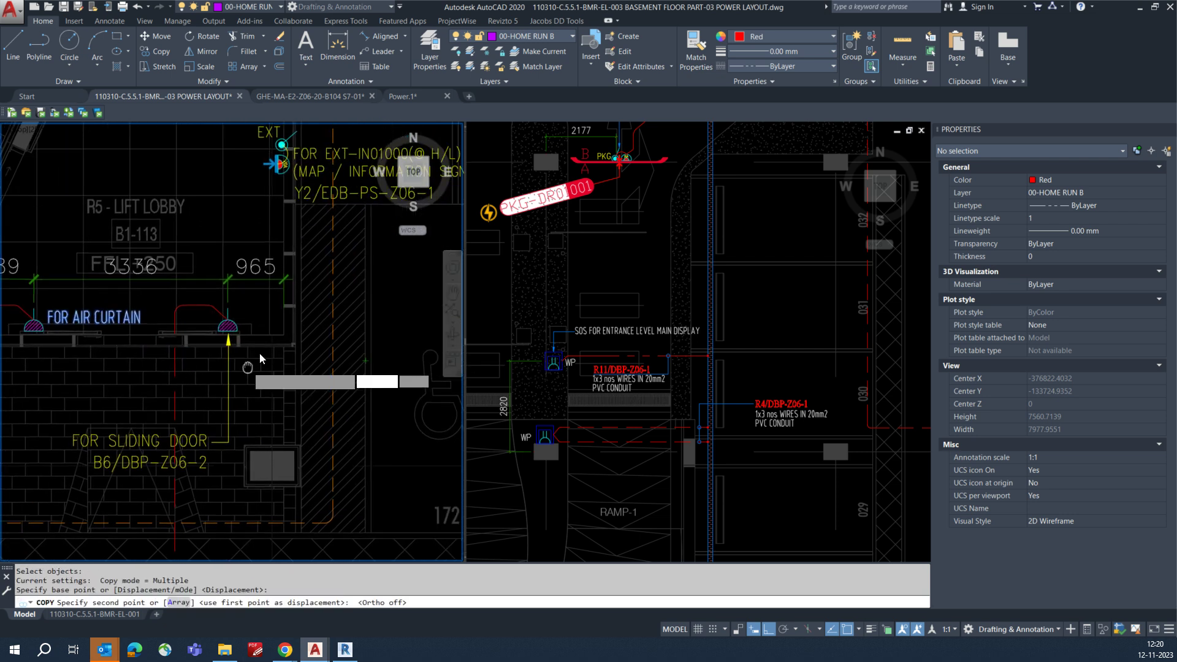
pyautogui.scroll(2, 266, 350)
pyautogui.click(266, 340)
pyautogui.press('Escape')
pyautogui.scroll(-2, 184, 414)
# - Replace the copied FOR AIR CURTAIN note beside the sliding door socket with the FOR SLIDING DOOR wording from the yellow leader note
pyautogui.click(80, 462)
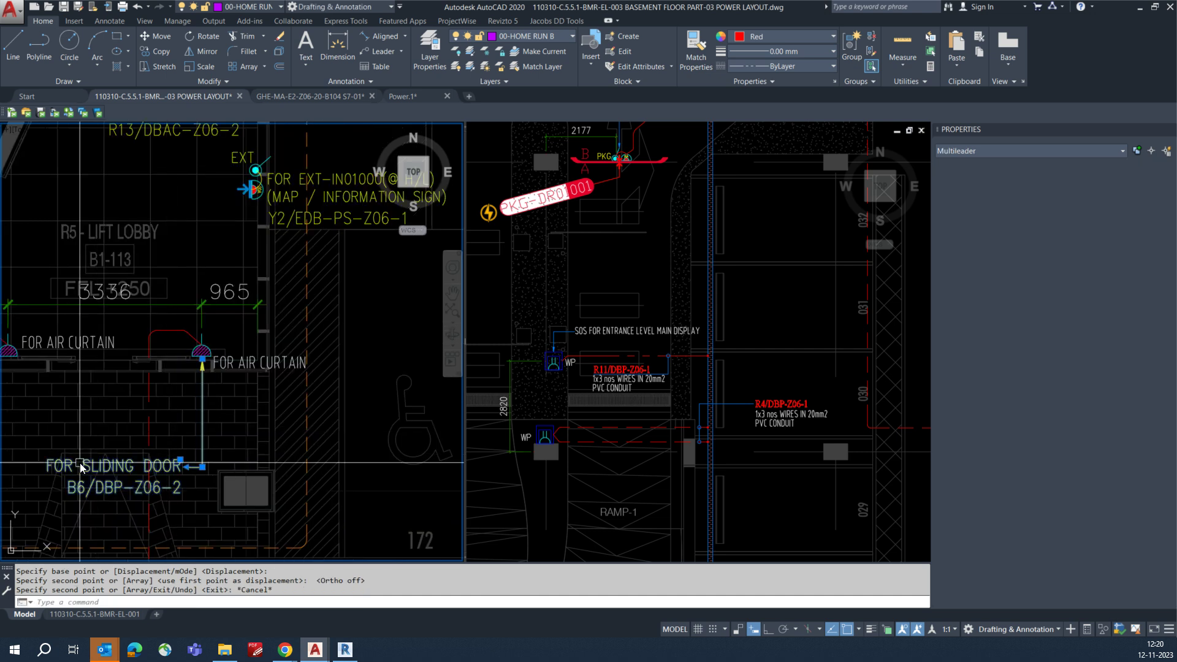
pyautogui.doubleClick(80, 462)
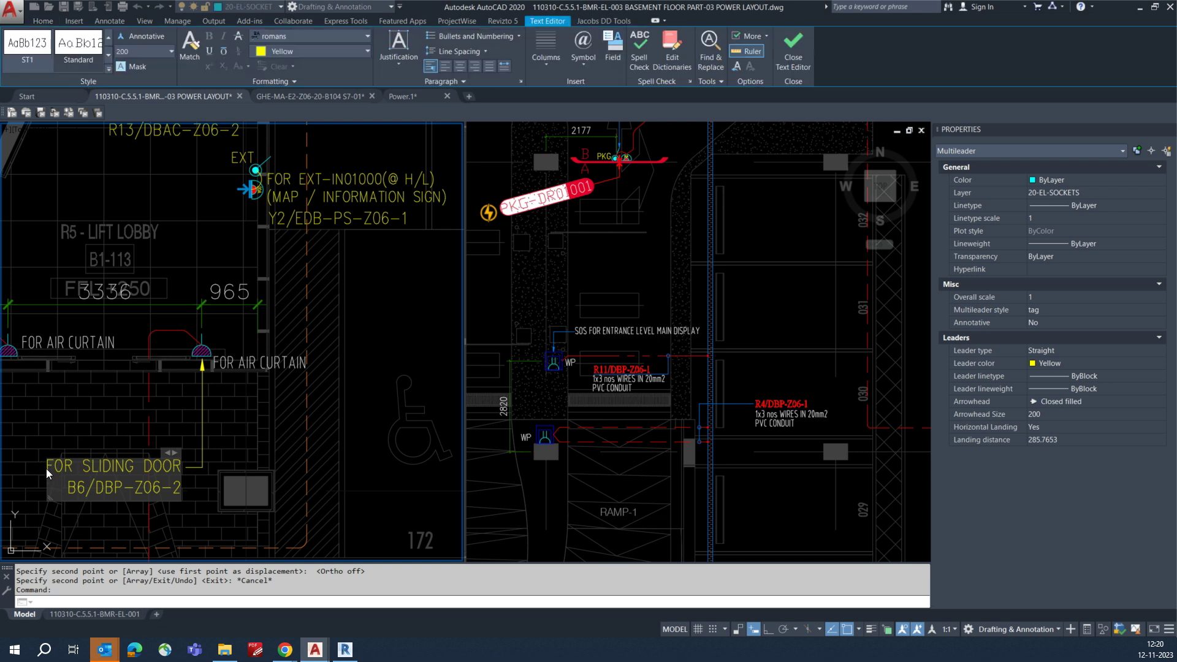
pyautogui.click(188, 468)
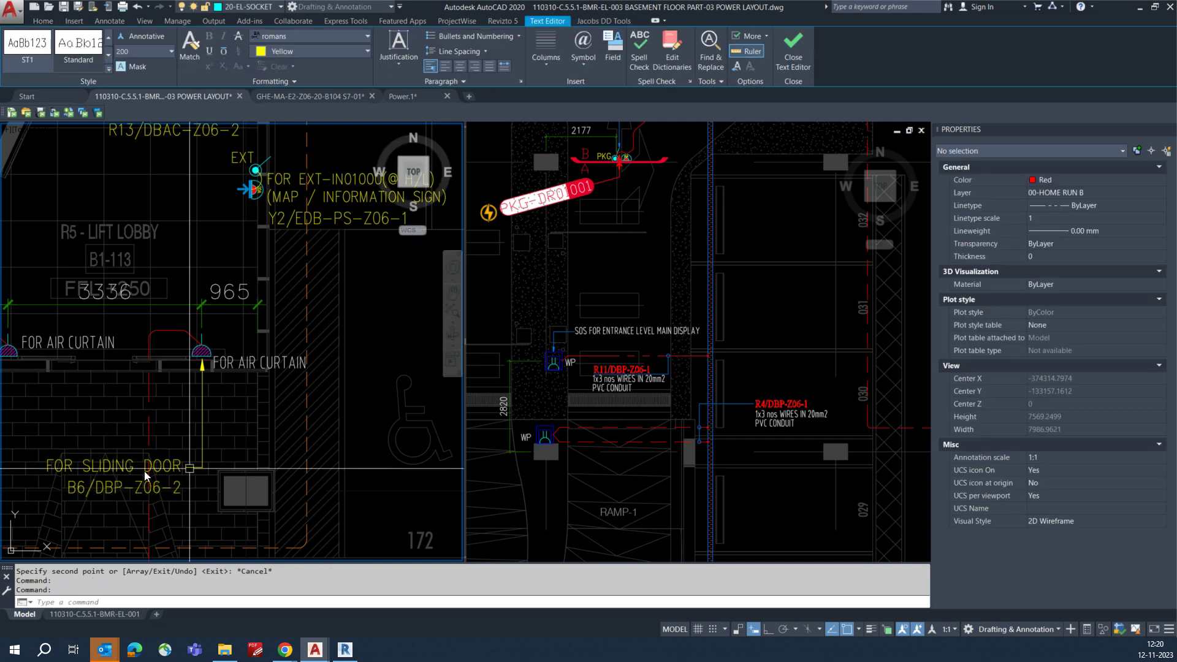
pyautogui.click(145, 471)
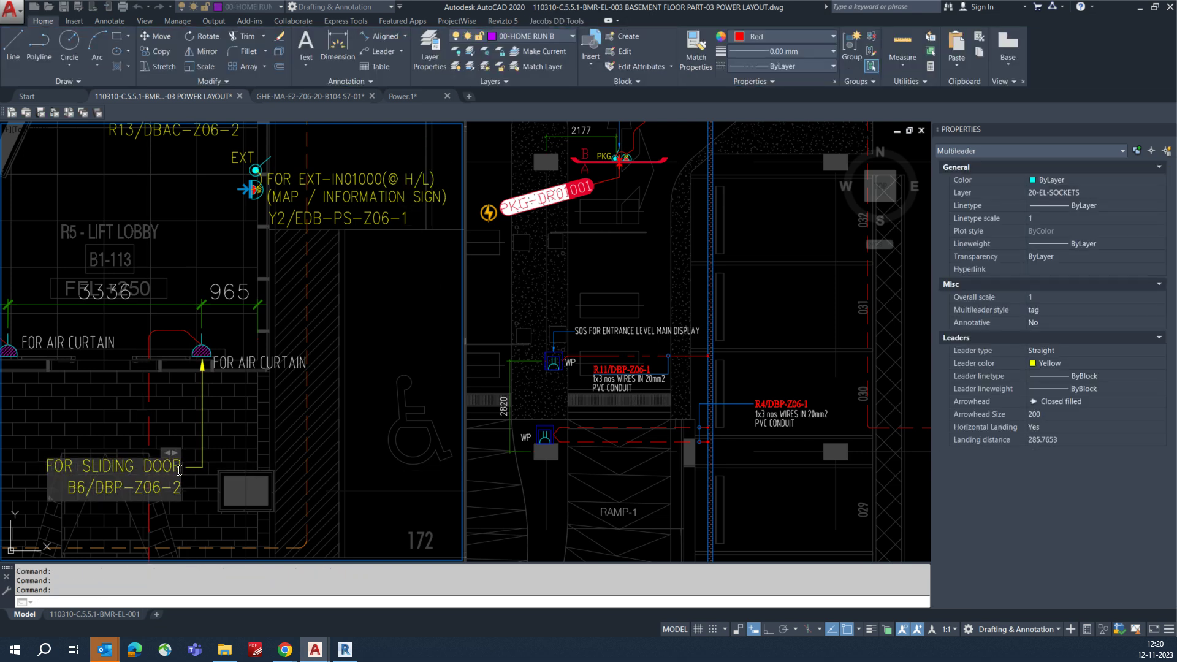
pyautogui.doubleClick(123, 470)
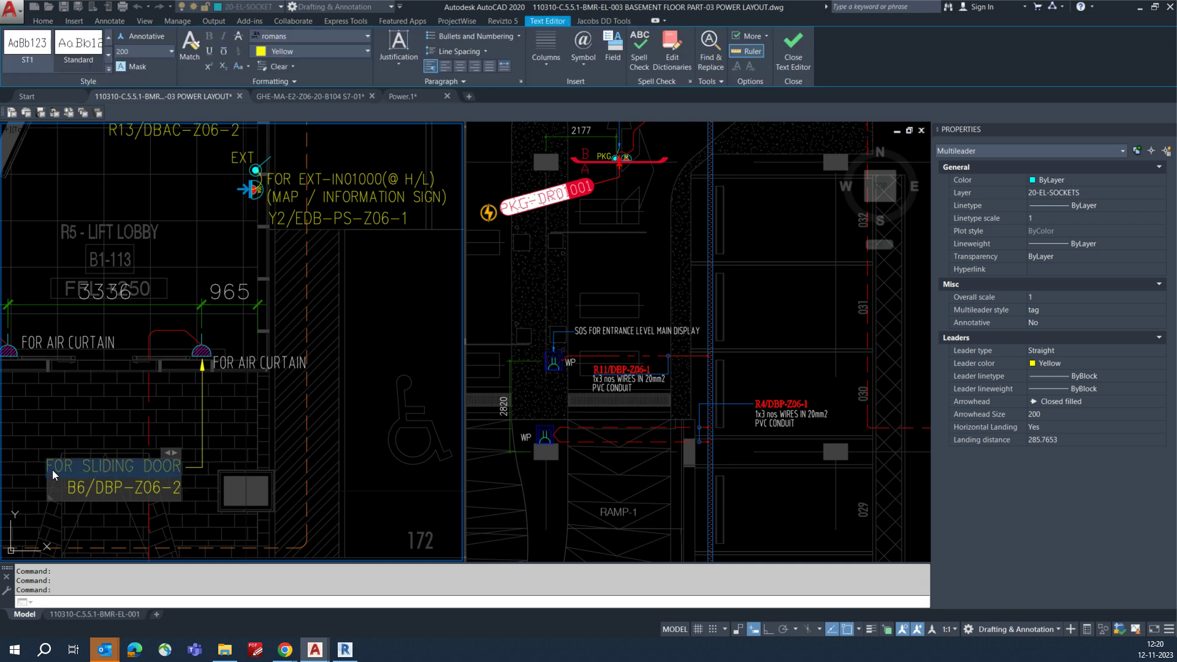
pyautogui.click(317, 376)
pyautogui.doubleClick(253, 363)
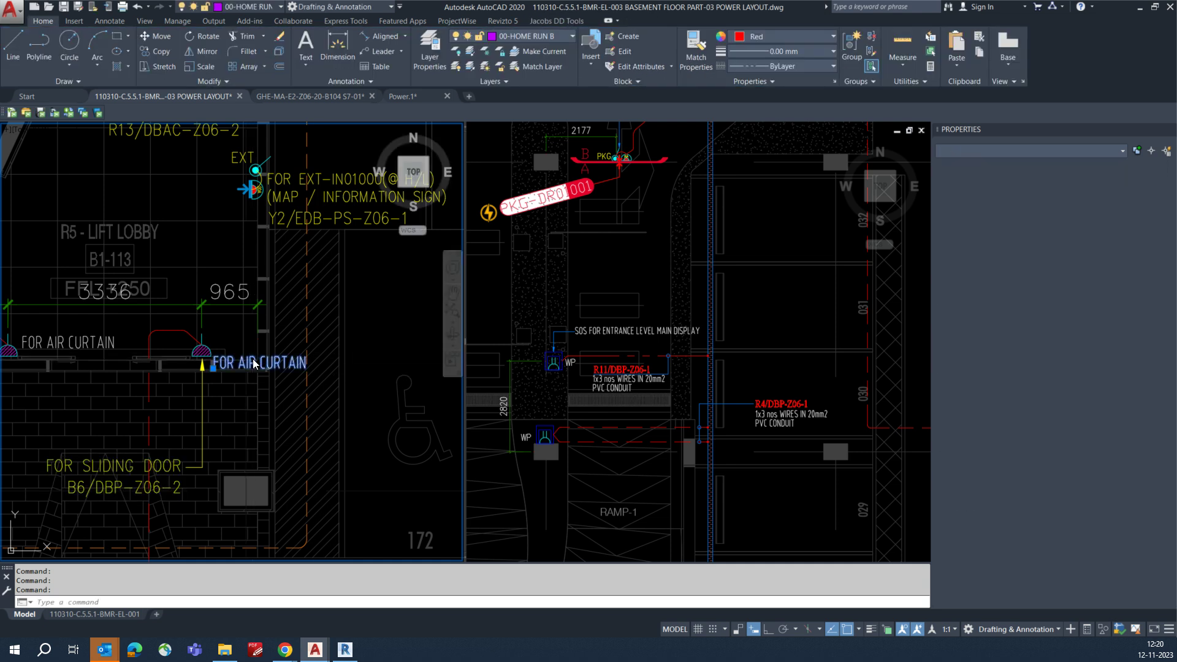
pyautogui.write('FOR SLIDING DOOR')
pyautogui.click(357, 368)
pyautogui.rightClick(357, 368)
pyautogui.click(366, 375)
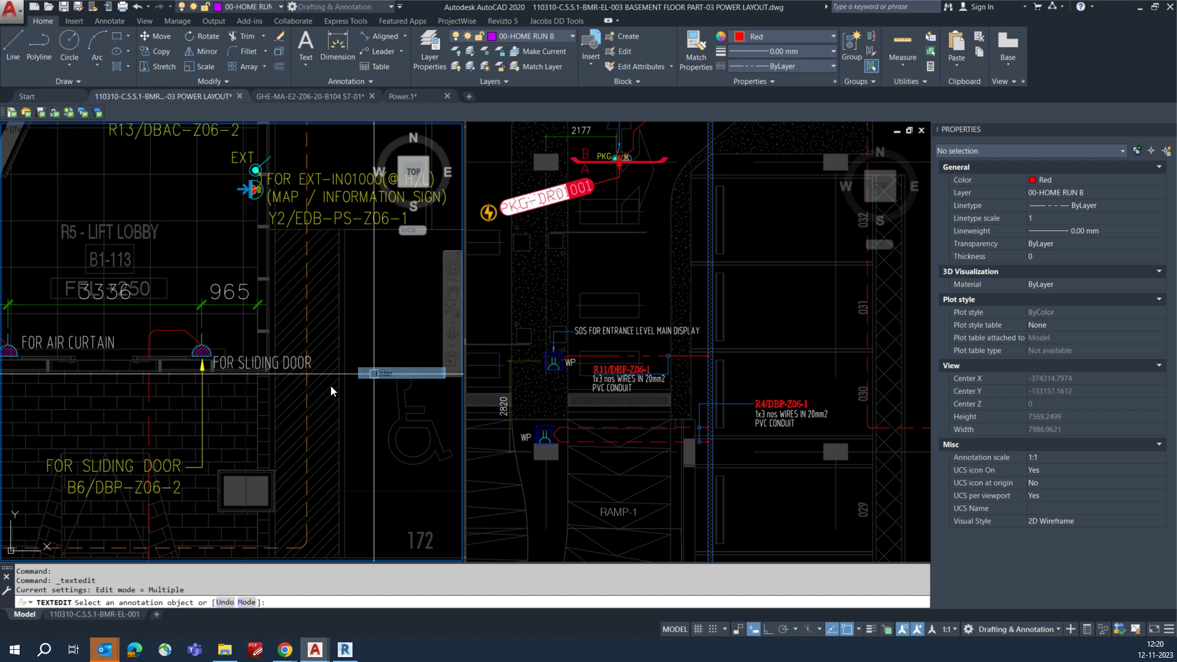
# - Erase the yellow FOR SLIDING DOOR leader note with its B6/DBP-Z06-2 tag below the sliding door socket
pyautogui.press('Escape')
pyautogui.write('e')
pyautogui.press('space')
pyautogui.click(105, 466)
pyautogui.press('space')
# - Try to move the FOR SLIDING DOOR note closer to its socket, and undo the move
pyautogui.write('m')
pyautogui.press('space')
pyautogui.click(242, 362)
pyautogui.press('space')
pyautogui.click(243, 360)
pyautogui.scroll(2, 197, 379)
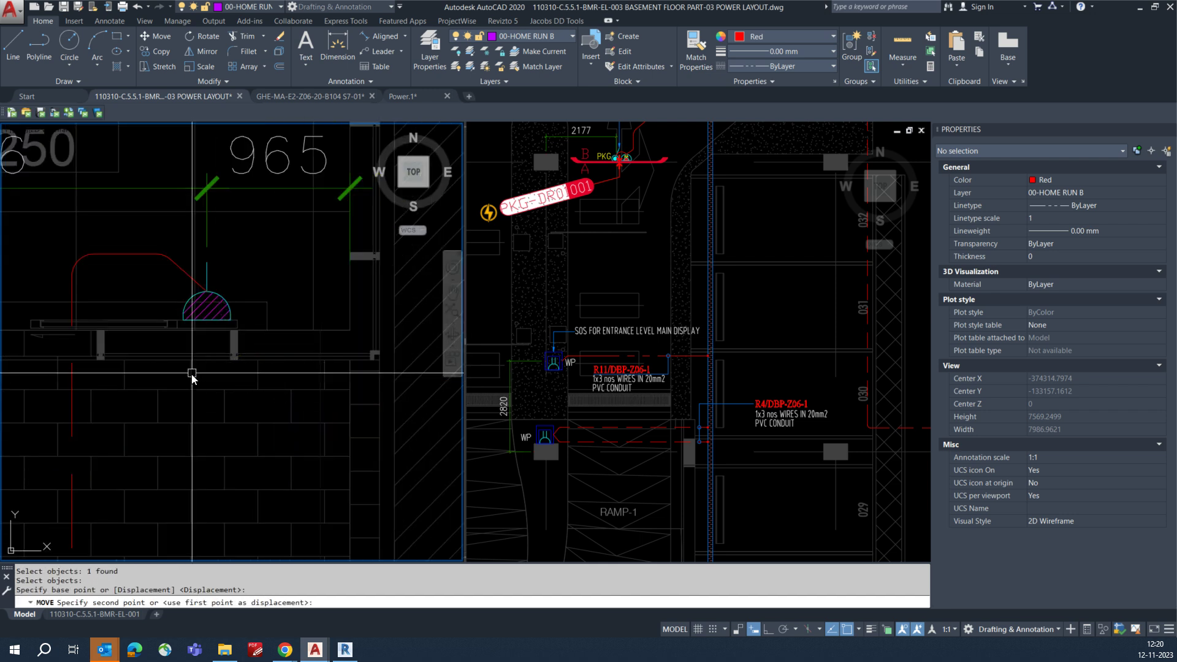
pyautogui.hotkey('ctrl', 'z')
pyautogui.scroll(-4, 259, 370)
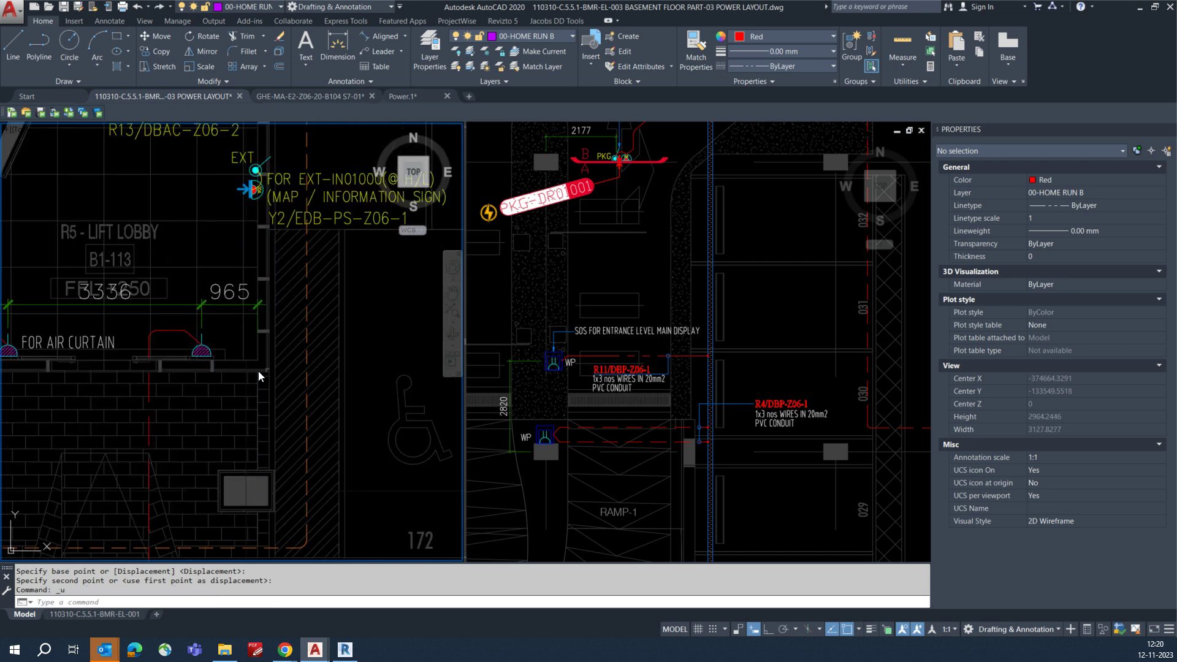
# - Move the FOR SLIDING DOOR note to just below the sliding door socket
pyautogui.click(234, 364)
pyautogui.write('m')
pyautogui.press('Return')
pyautogui.press('Return')
pyautogui.click(233, 366)
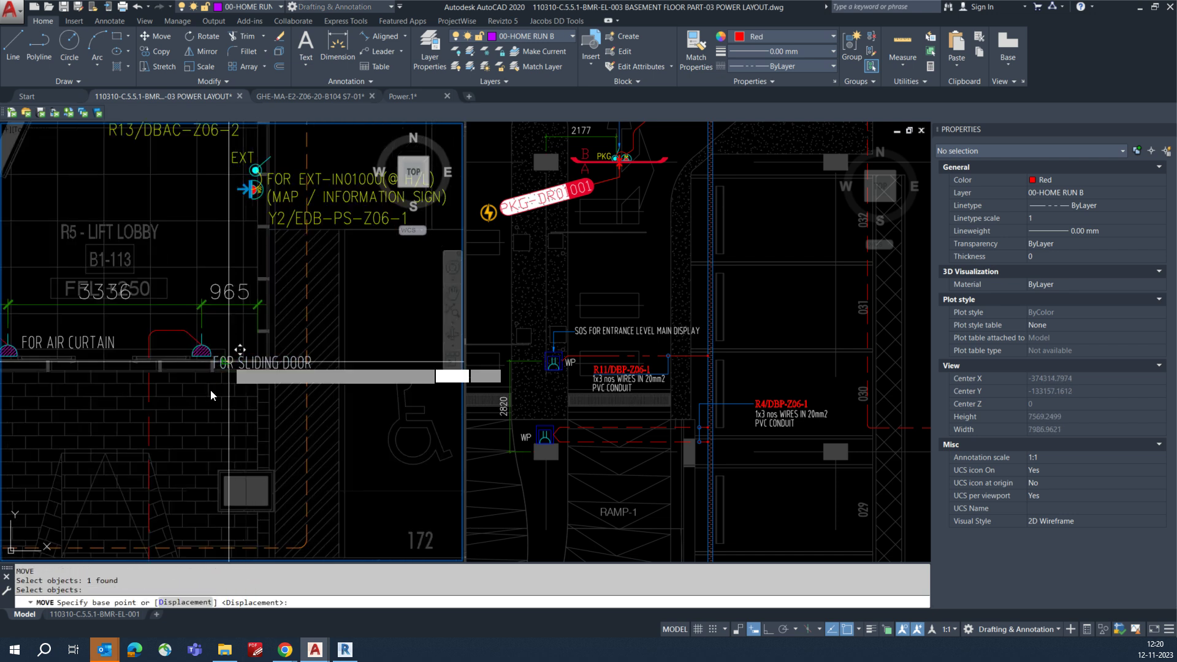
pyautogui.scroll(5, 192, 381)
pyautogui.click(175, 354)
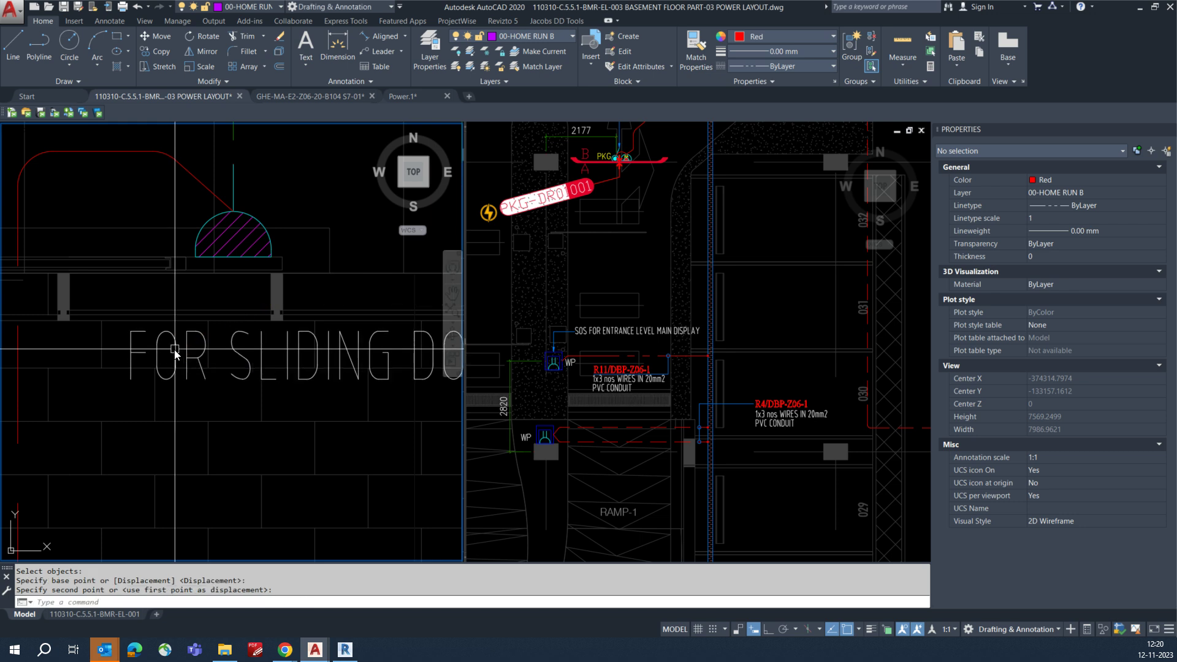
pyautogui.scroll(-5, 207, 396)
pyautogui.scroll(2, 284, 359)
pyautogui.press('Escape')
pyautogui.scroll(4, 267, 357)
pyautogui.scroll(-3, 255, 361)
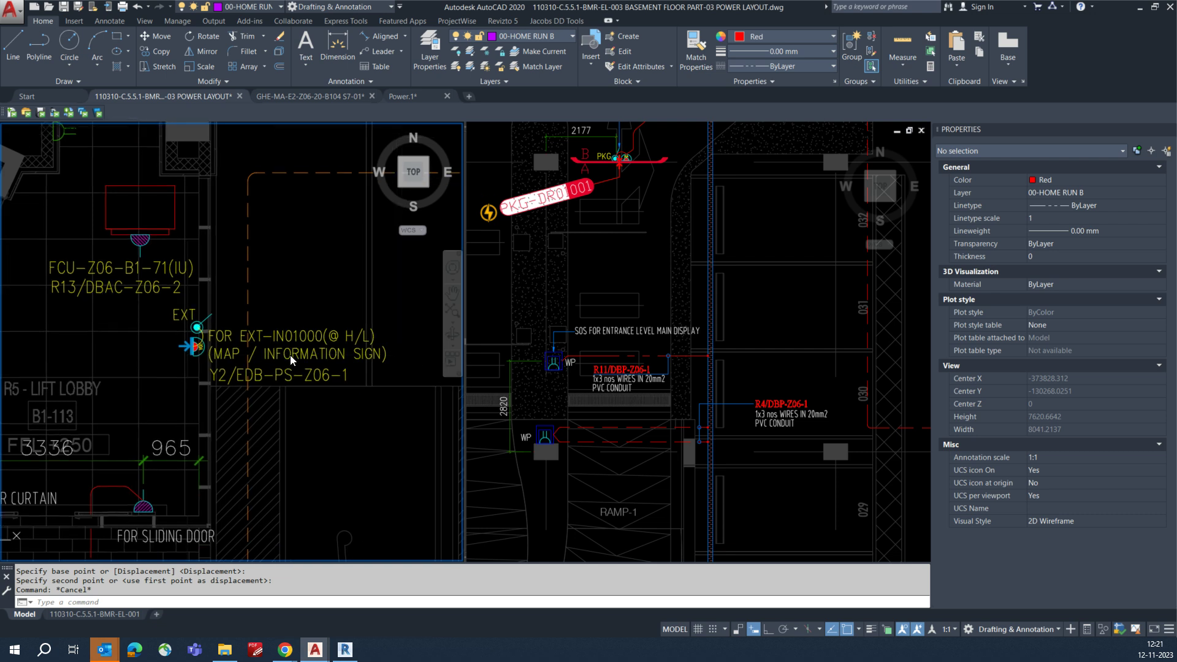
# - Start a home-run polyline at the EXT-IN01000 map/information sign outlet with a short first segment, and turn Ortho on for the straight runs
pyautogui.moveTo(302, 370); pyautogui.dragTo(340, 356, button='middle')
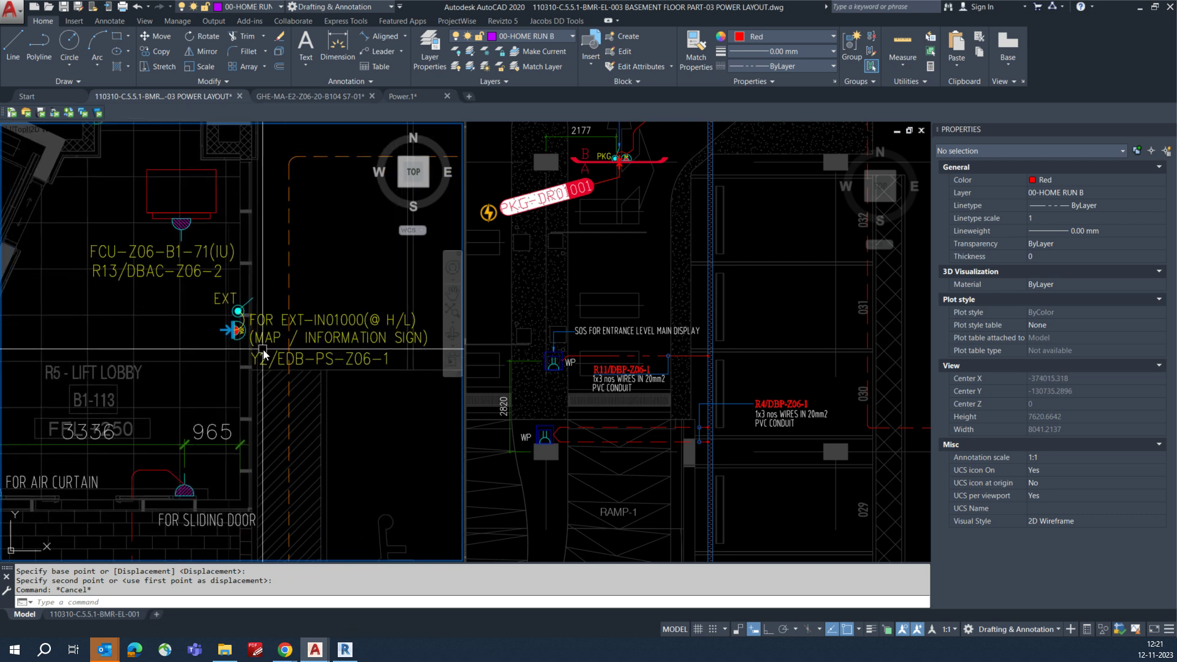
pyautogui.scroll(-3, 274, 368)
pyautogui.moveTo(282, 366)
pyautogui.mouseDown(button='middle')
pyautogui.moveTo(279, 320)
pyautogui.moveTo(262, 310)
pyautogui.mouseUp(button='middle')
pyautogui.write('pl')
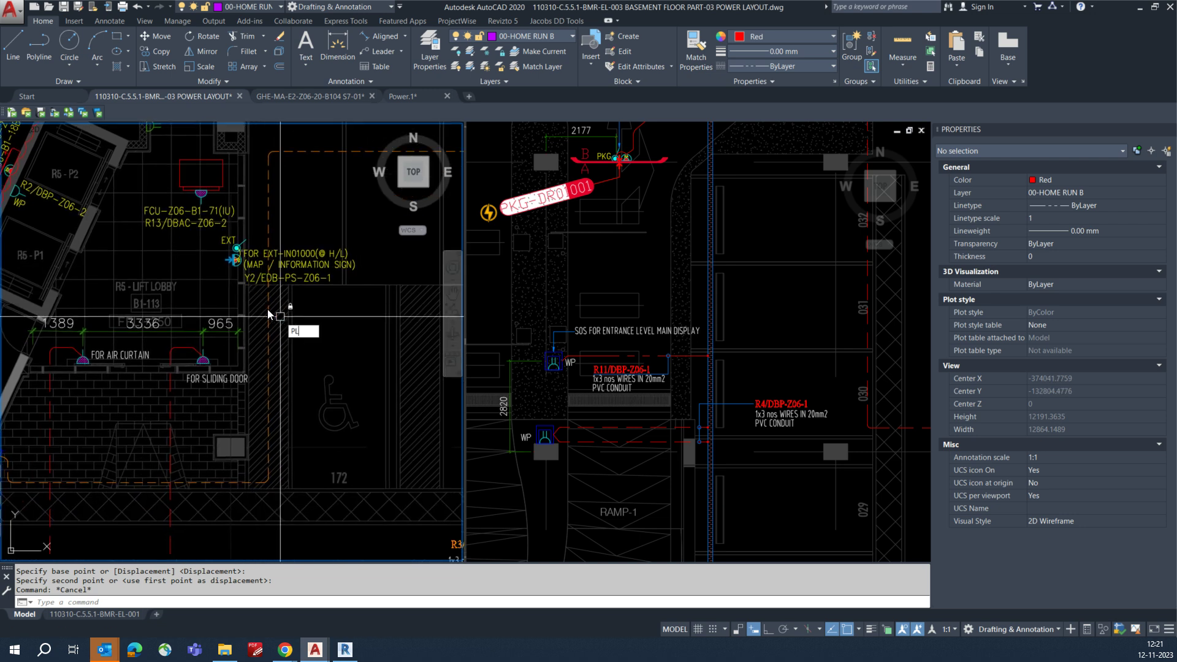
pyautogui.press('Return')
pyautogui.scroll(6, 232, 267)
pyautogui.click(232, 274)
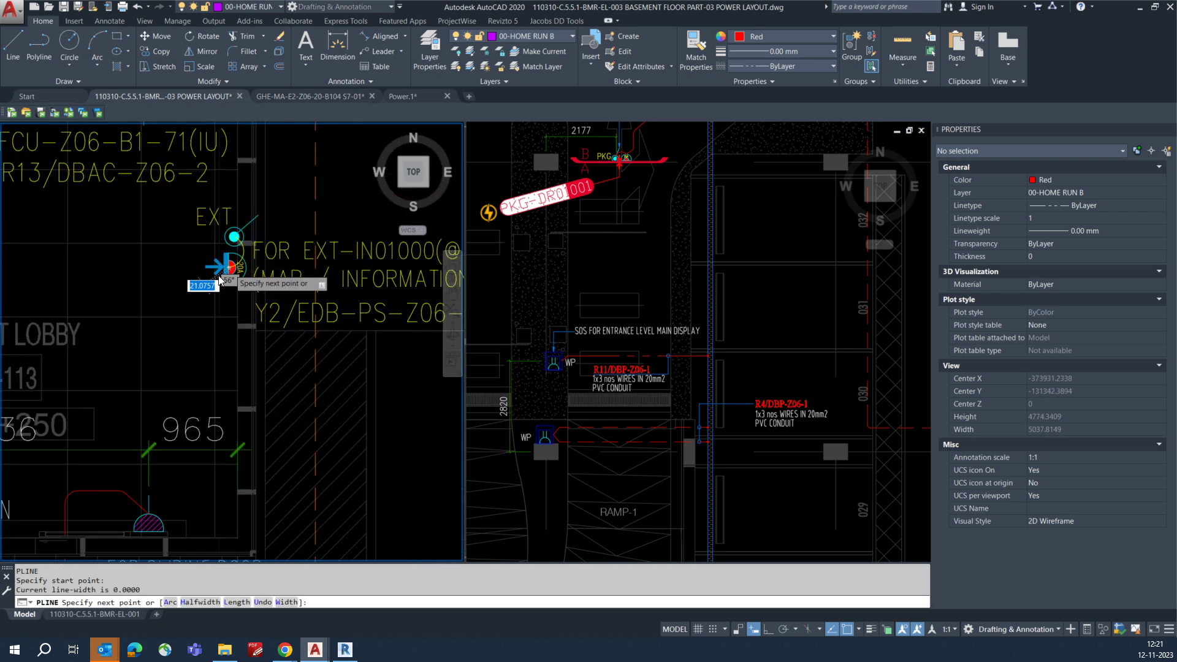
pyautogui.scroll(-2, 167, 276)
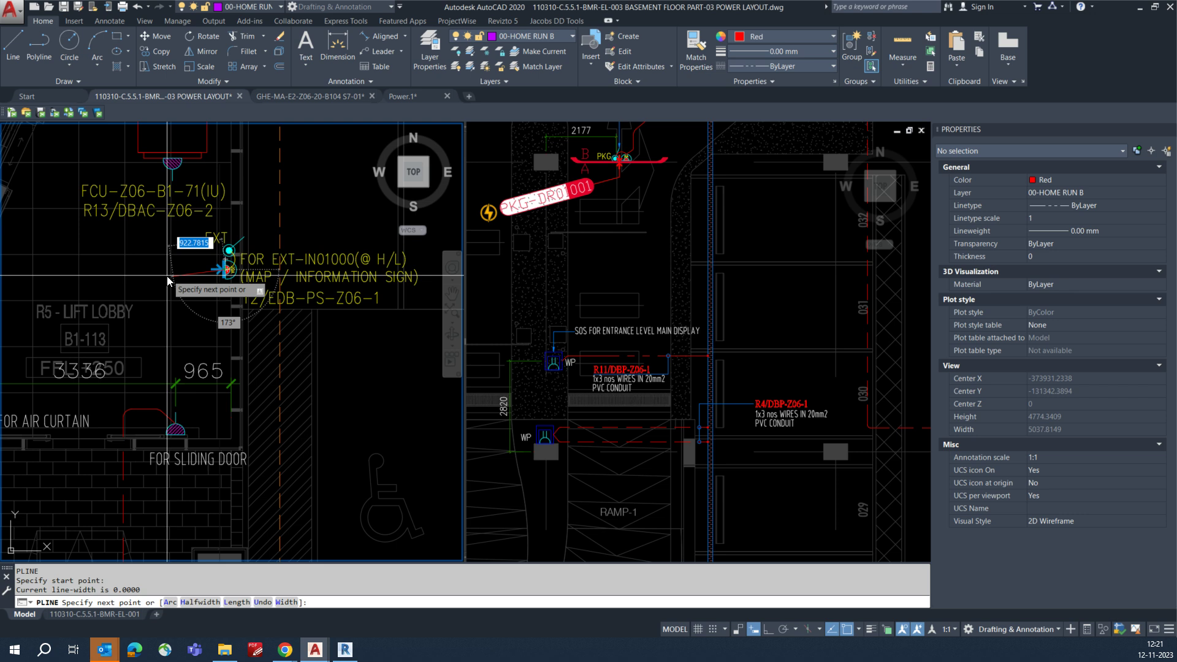
pyautogui.scroll(3, 206, 284)
pyautogui.scroll(2, 205, 284)
pyautogui.click(206, 285)
pyautogui.scroll(-6, 205, 284)
pyautogui.press('F8')
# - Continue the polyline down past the sliding door socket, jog it around the column, and end it on the horizontal trunking
pyautogui.moveTo(204, 416); pyautogui.dragTo(229, 285, button='middle')
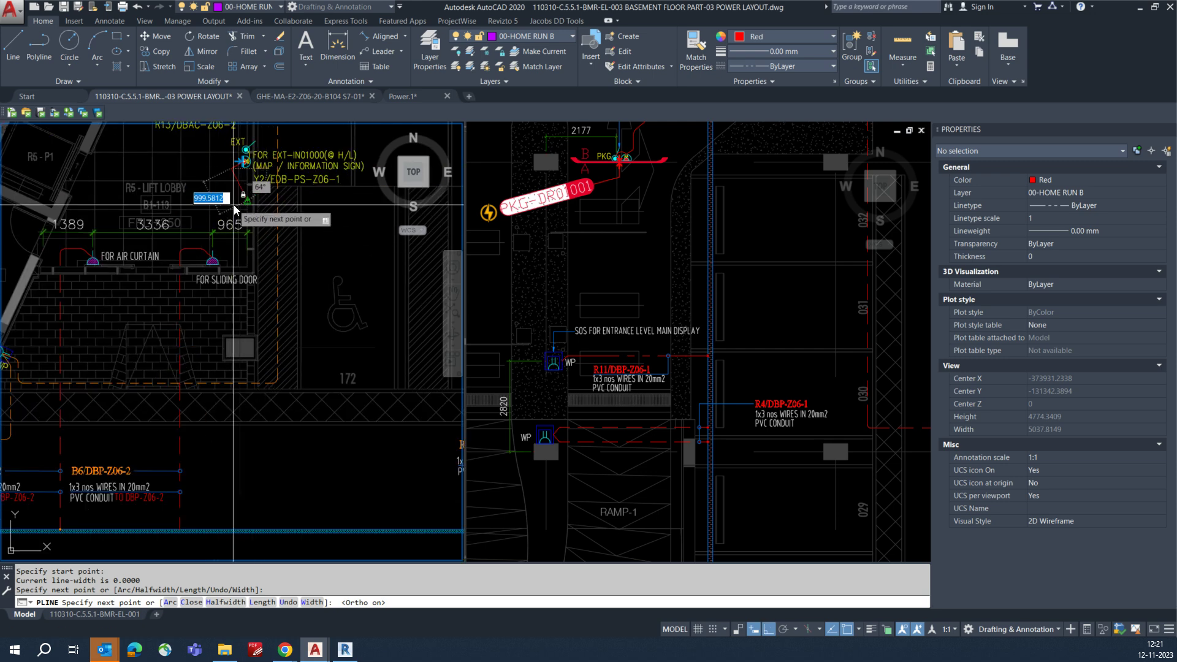
pyautogui.scroll(5, 233, 204)
pyautogui.scroll(-6, 226, 209)
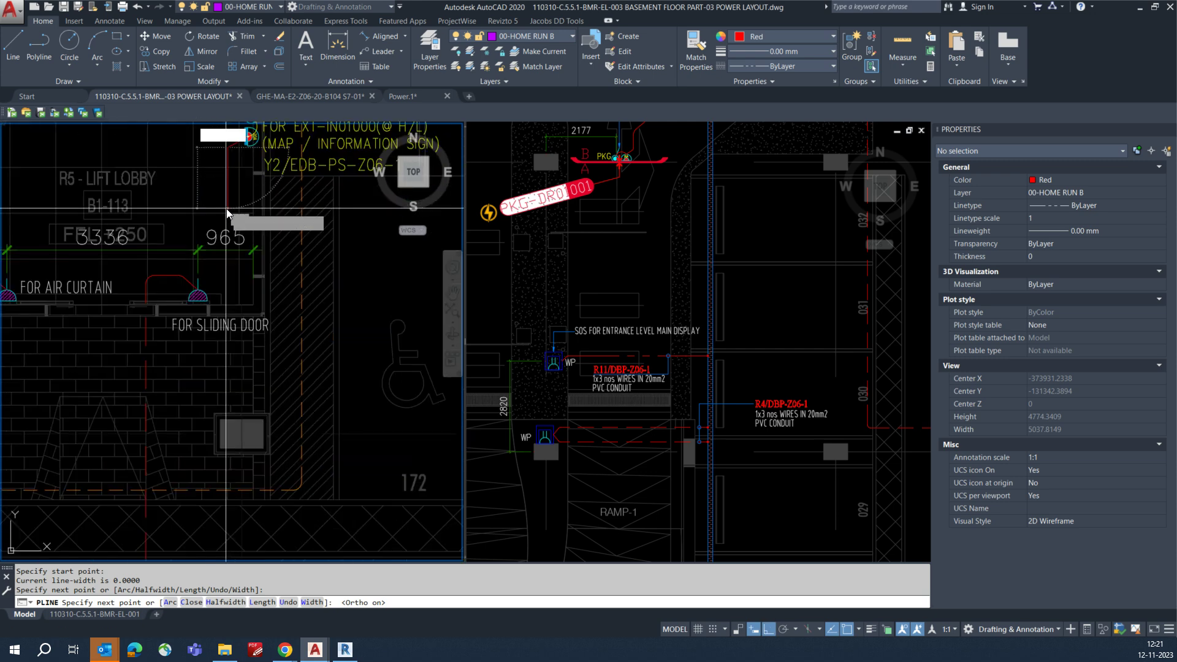
pyautogui.scroll(3, 225, 208)
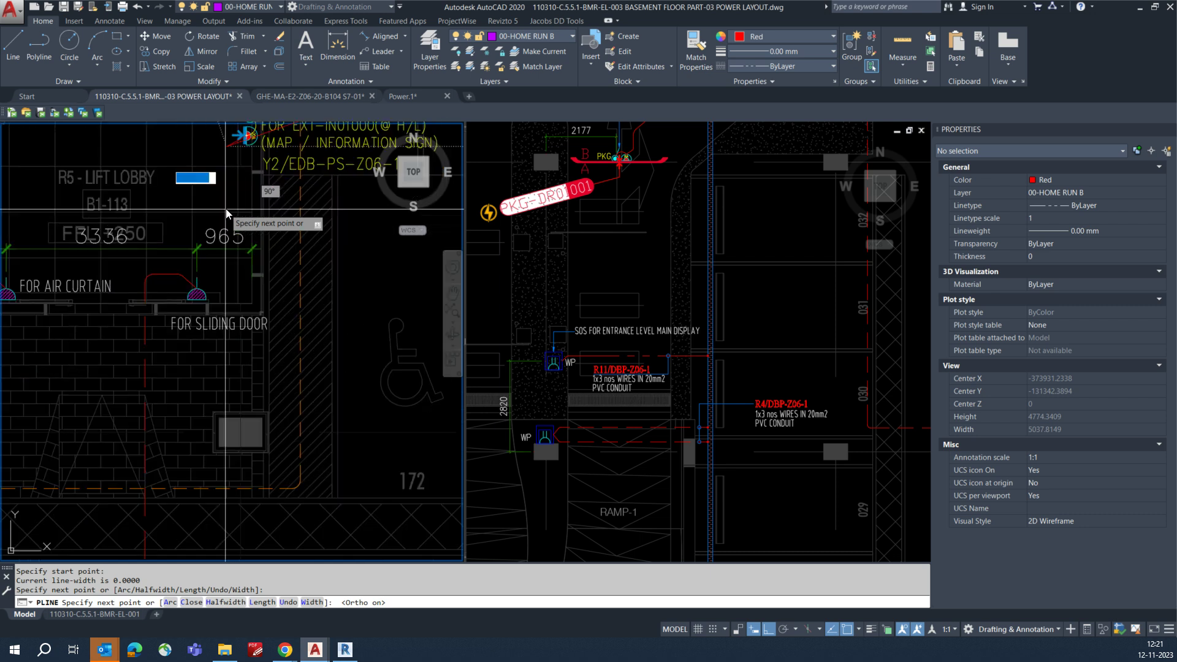
pyautogui.scroll(3, 226, 202)
pyautogui.moveTo(220, 408); pyautogui.dragTo(250, 206, button='middle')
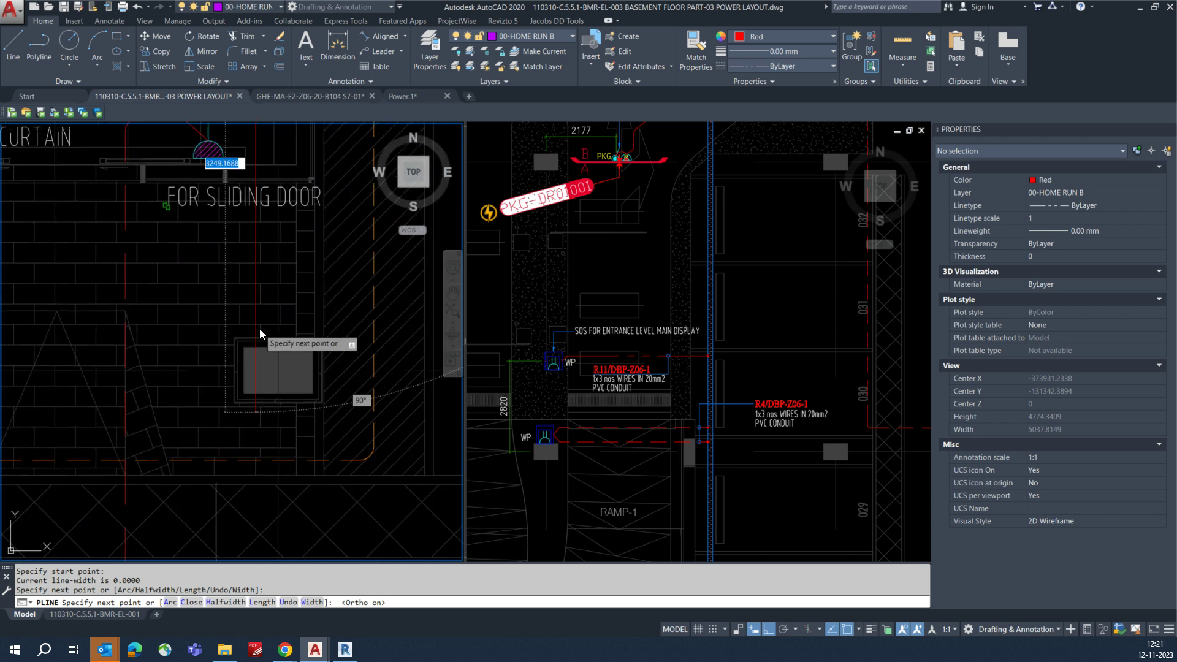
pyautogui.scroll(2, 259, 330)
pyautogui.click(249, 334)
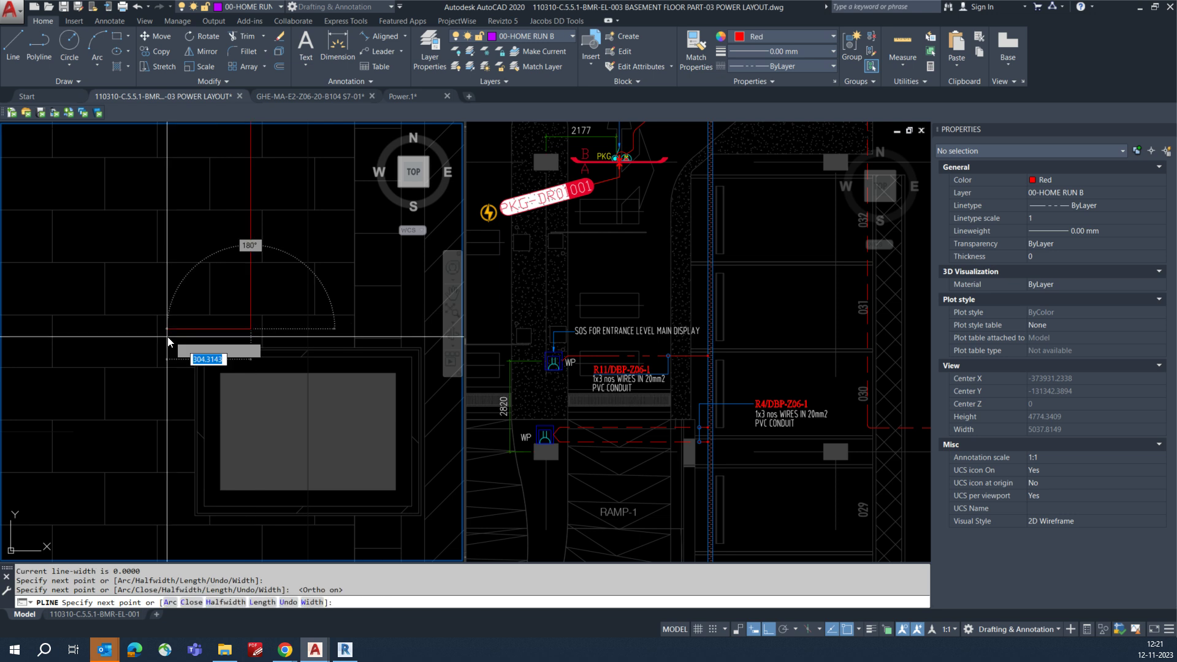
pyautogui.scroll(-4, 184, 353)
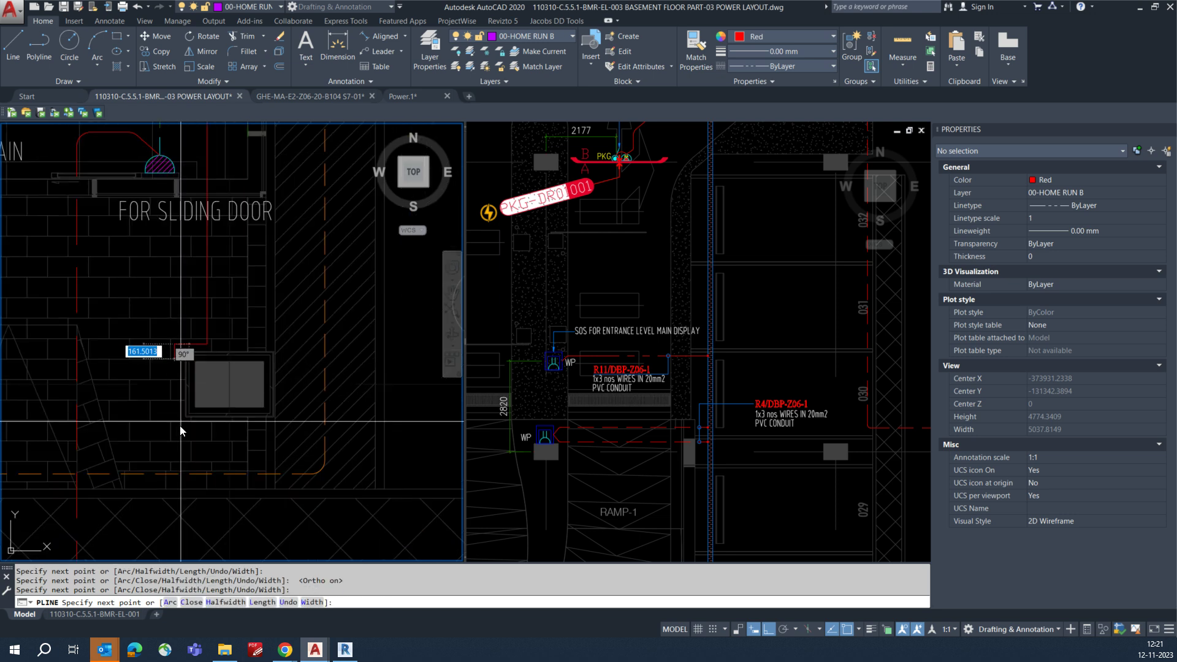
pyautogui.scroll(-4, 179, 426)
pyautogui.moveTo(217, 275); pyautogui.dragTo(221, 221, button='middle')
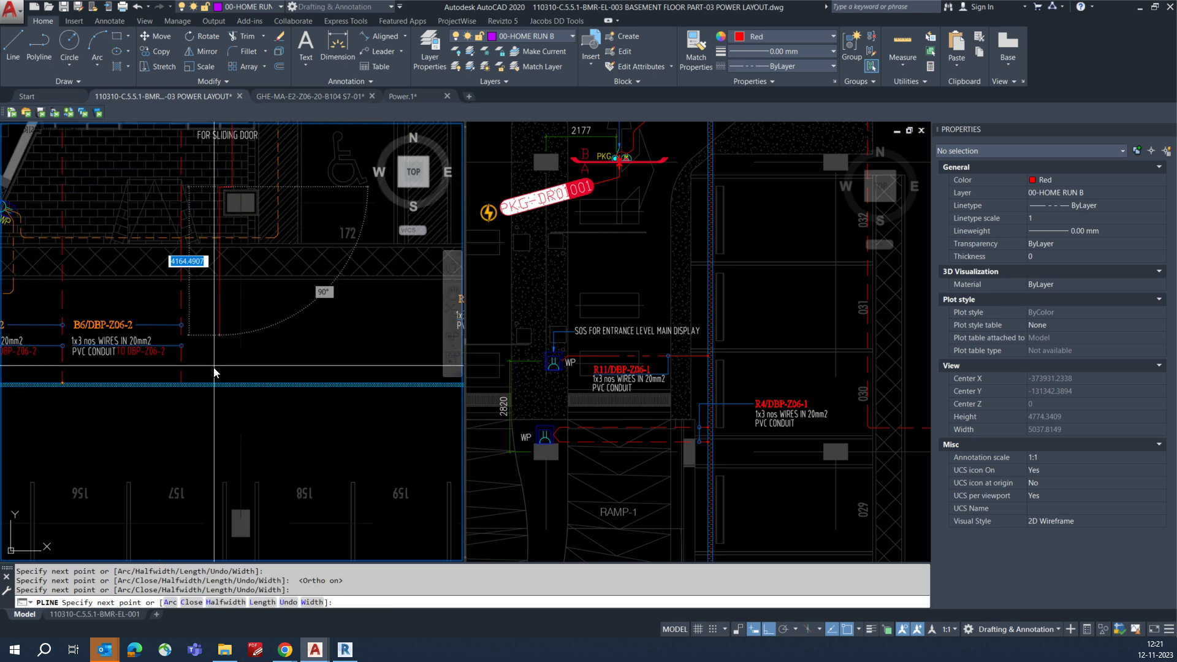
pyautogui.click(222, 381)
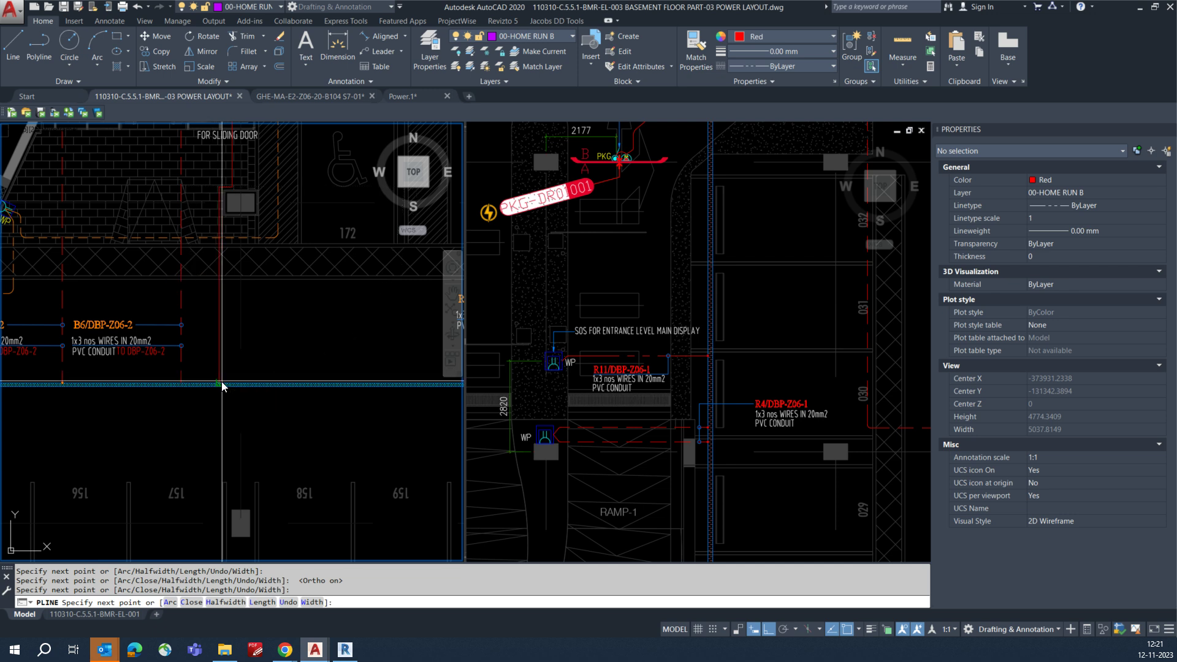
pyautogui.press('Escape')
pyautogui.click(675, 337)
pyautogui.write('ma')
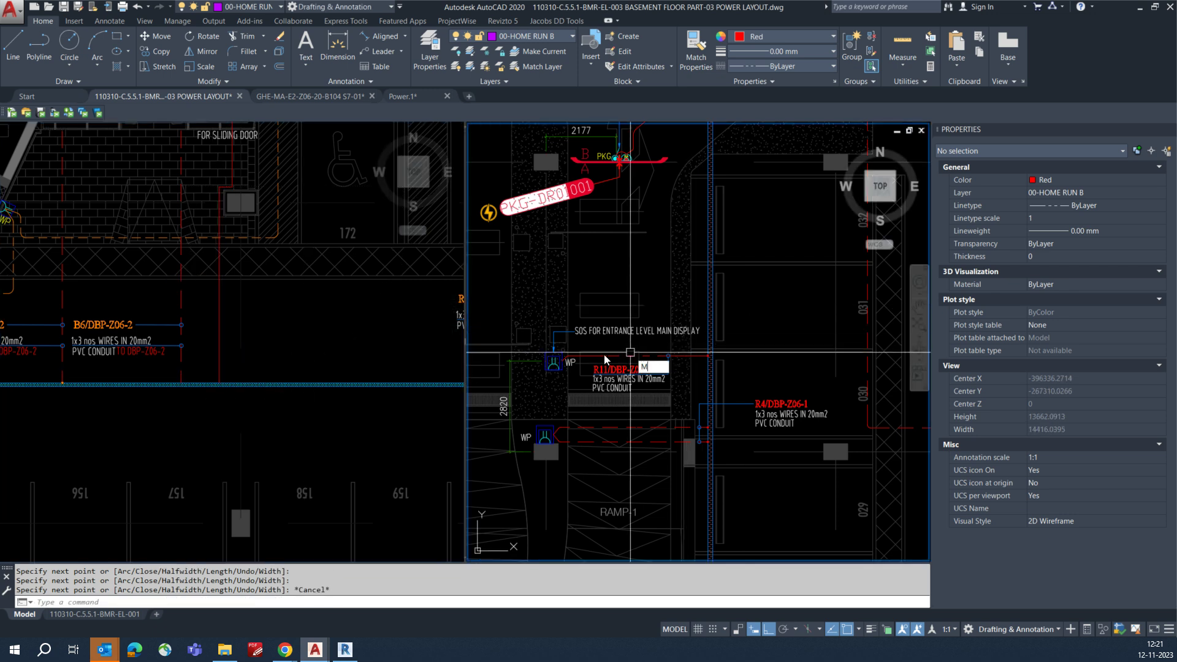
pyautogui.press('space')
pyautogui.click(609, 356)
pyautogui.click(258, 349)
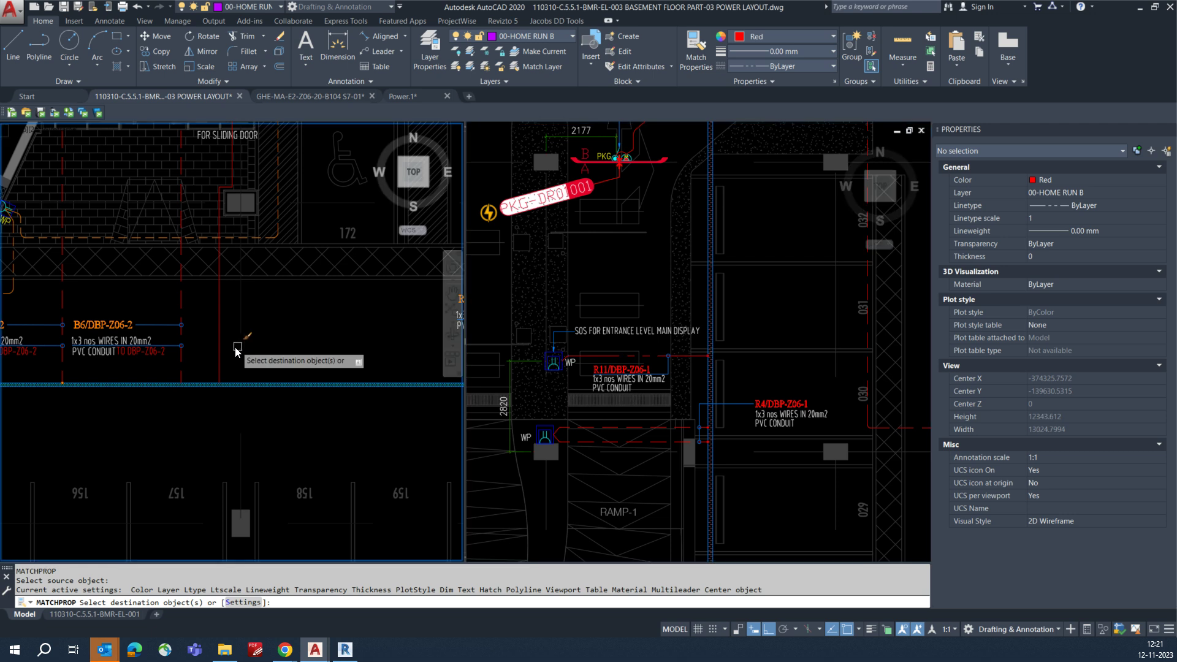
pyautogui.press('Escape')
pyautogui.press('Escape')
# - Match the new sign home-run polyline's properties to the red dashed conduit line of circuit R4/DBP-Z06-1
pyautogui.click(585, 423)
pyautogui.write('ma')
pyautogui.press('space')
pyautogui.click(602, 428)
pyautogui.click(264, 349)
pyautogui.click(249, 348)
pyautogui.click(216, 362)
pyautogui.press('Escape')
# - Set the color of the sign home-run polyline to green
pyautogui.click(239, 341)
pyautogui.press('Escape')
pyautogui.click(204, 357)
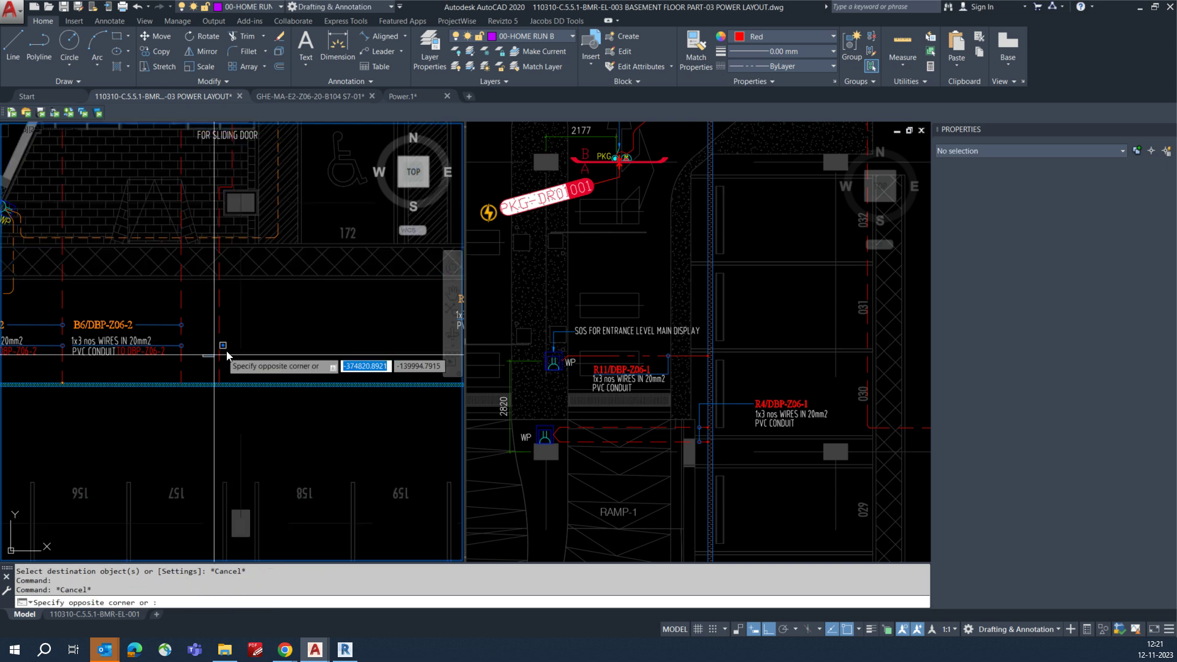
pyautogui.press('Escape')
pyautogui.press('Escape')
pyautogui.click(223, 357)
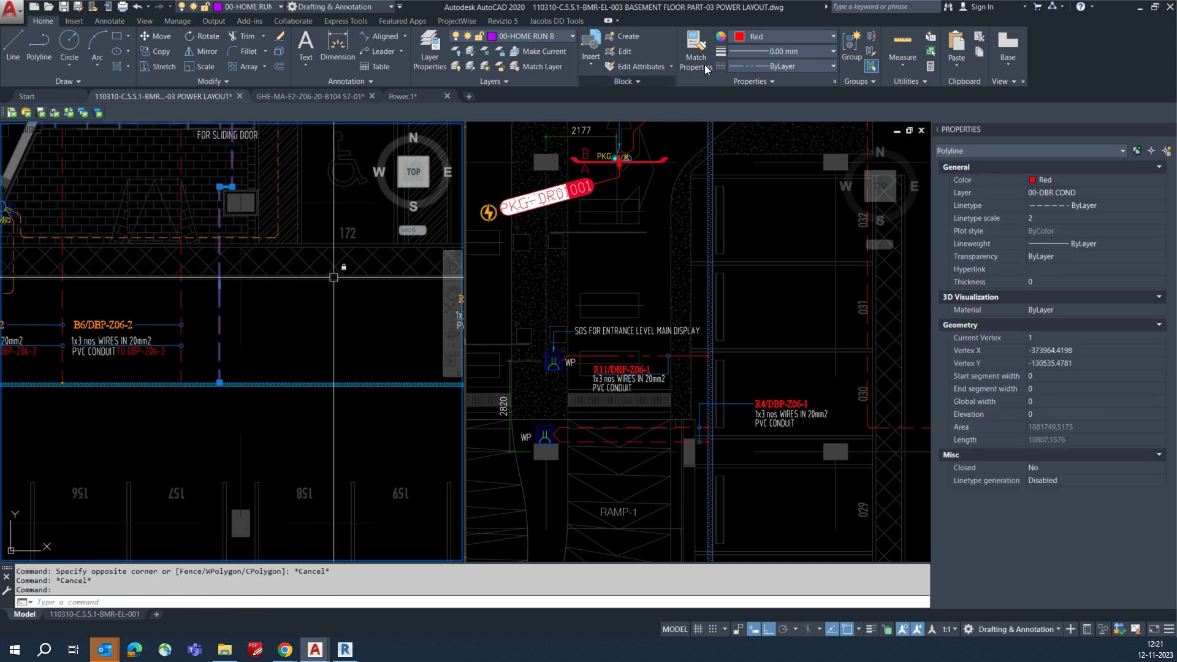
pyautogui.click(787, 37)
pyautogui.click(760, 162)
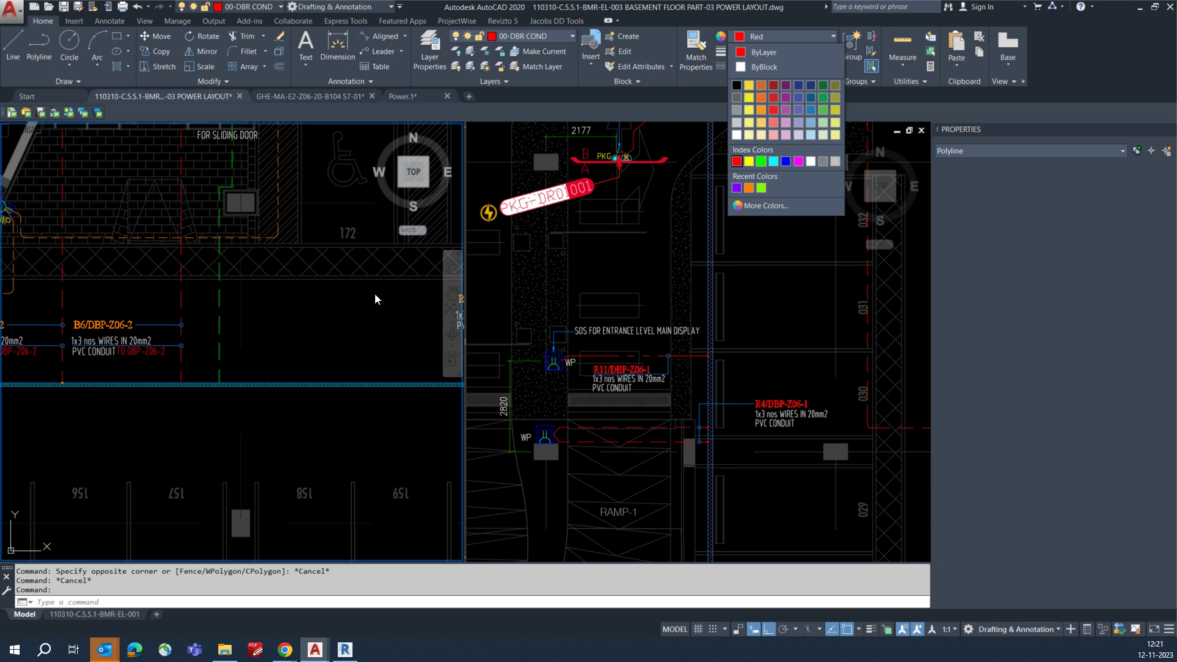
pyautogui.press('Escape')
pyautogui.moveTo(240, 243); pyautogui.dragTo(241, 292, button='middle')
pyautogui.write('f')
pyautogui.press('space')
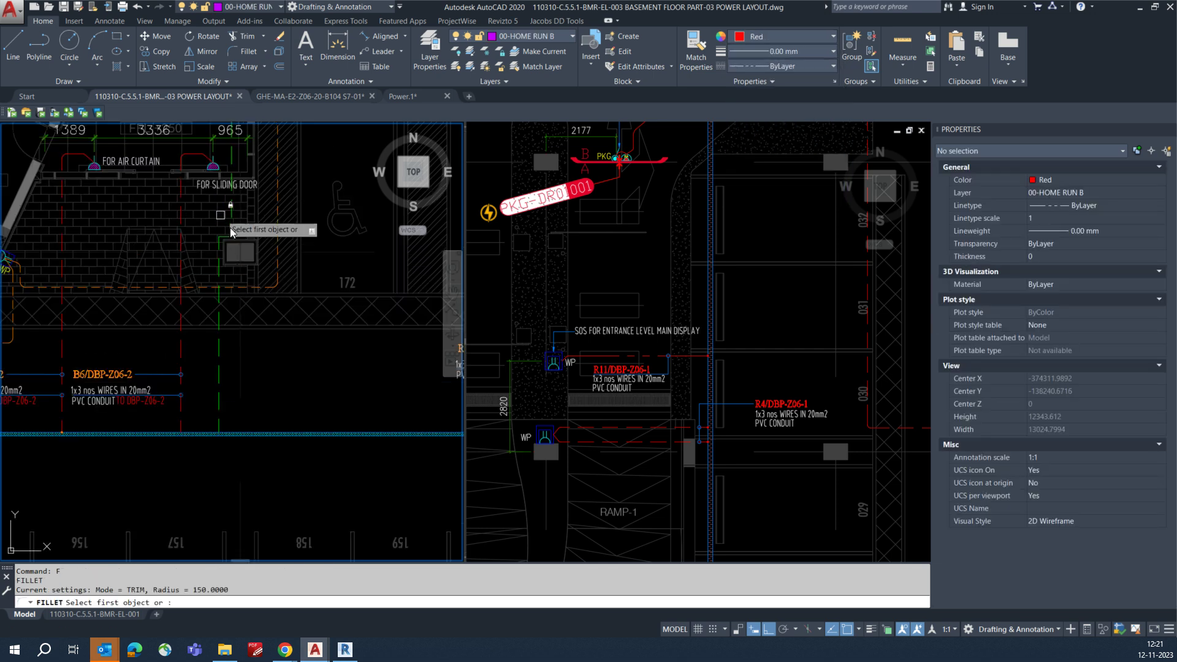
pyautogui.press('Escape')
# - Stretch the upper corner of the green home run's jog straight up by about 590 units, making the jog a slanted segment
pyautogui.scroll(2, 248, 248)
pyautogui.write('s')
pyautogui.press('space')
pyautogui.scroll(2, 214, 229)
pyautogui.moveTo(233, 187)
pyautogui.mouseDown()
pyautogui.moveTo(192, 233)
pyautogui.moveTo(207, 212)
pyautogui.mouseUp()
pyautogui.click(192, 230)
pyautogui.press('space')
pyautogui.click(225, 220)
pyautogui.moveTo(238, 146); pyautogui.dragTo(227, 287, button='middle')
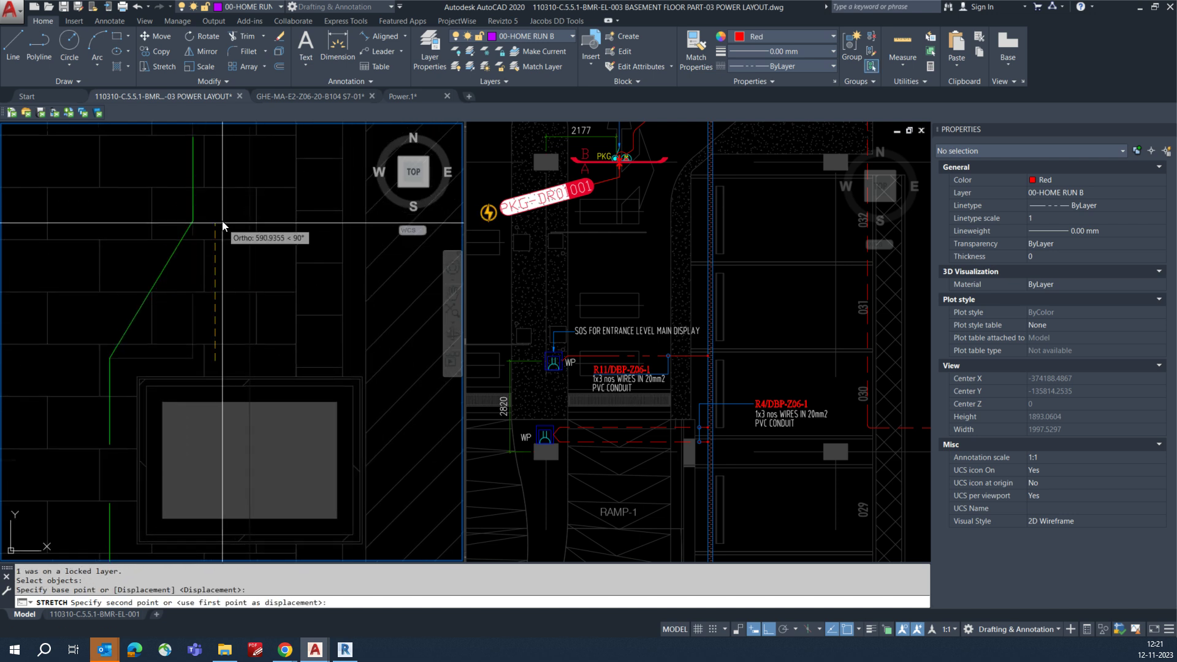
pyautogui.press('Escape')
# - Fillet the green home run with a radius of 150 where its slanted segment meets the vertical run
pyautogui.scroll(-5, 212, 263)
pyautogui.write('f')
pyautogui.press('Return')
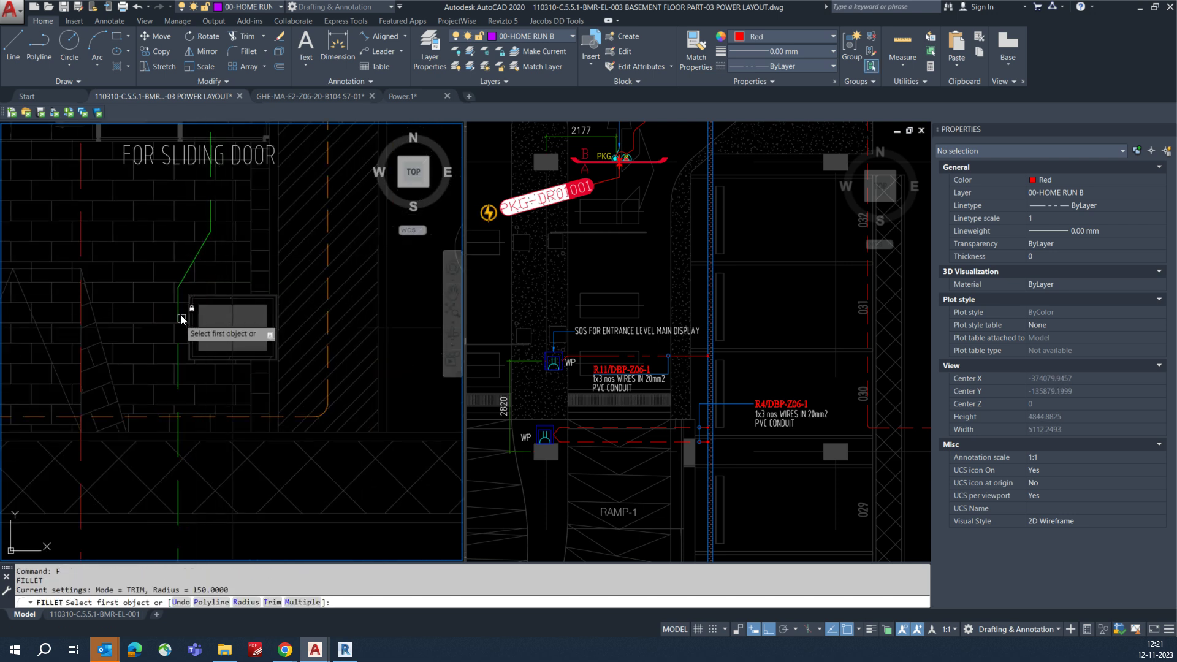
pyautogui.click(195, 256)
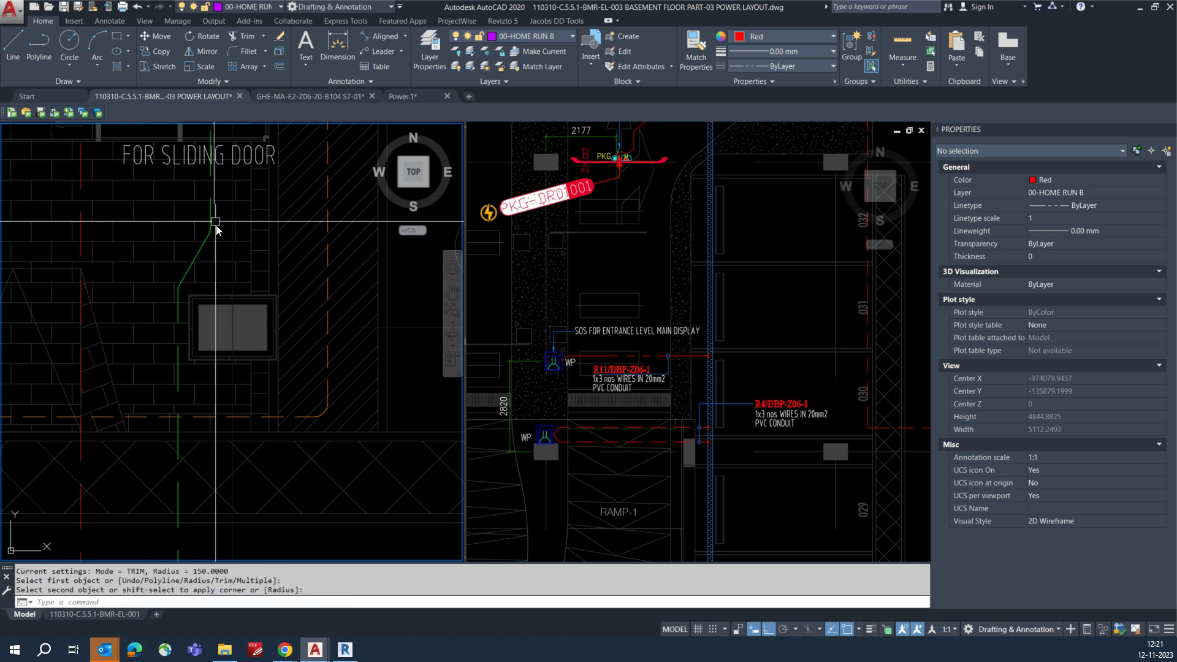
pyautogui.scroll(-3, 213, 218)
pyautogui.press('Escape')
pyautogui.scroll(-3, 231, 326)
pyautogui.press('Escape')
pyautogui.press('Escape')
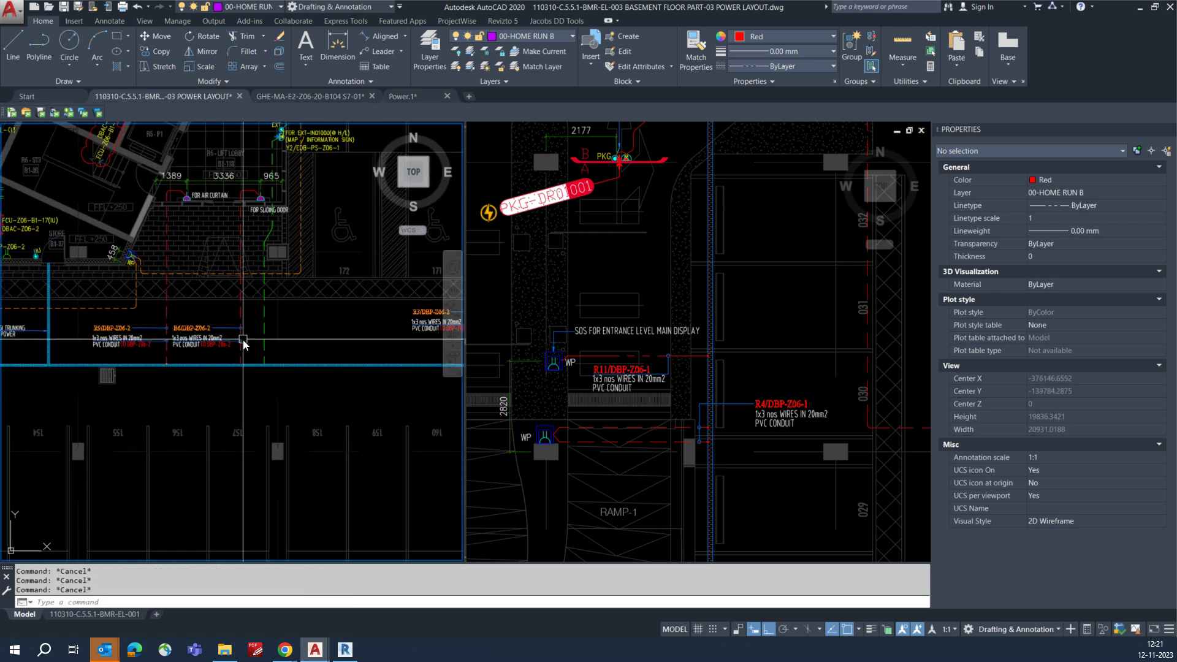
# - Copy the B6/DBP-Z06-2 circuit tag horizontally to the far side of the green home run
pyautogui.press('Return')
pyautogui.scroll(2, 214, 331)
pyautogui.click(192, 322)
pyautogui.press('Return')
pyautogui.click(193, 324)
pyautogui.click(359, 327)
pyautogui.press('Escape')
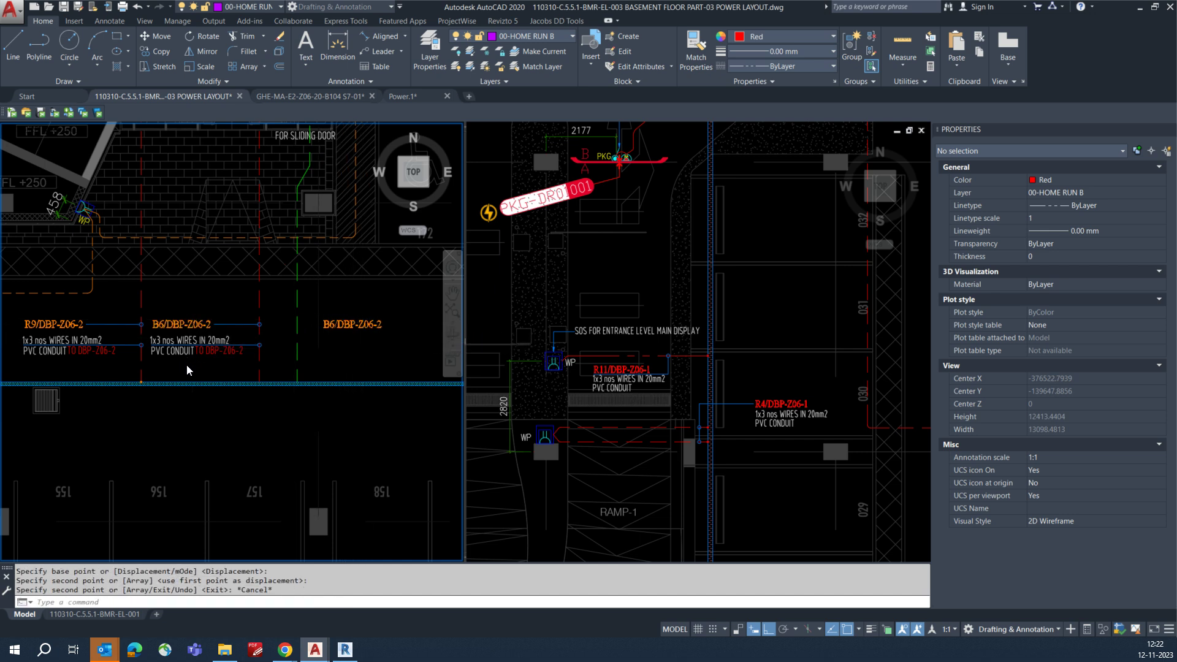
# - Copy the 1x3 nos WIRES IN 20mm2 PVC CONDUIT TO DBP-Z06-2 note and its leader horizontally to the far side of the green home run
pyautogui.press('Return')
pyautogui.scroll(2, 183, 362)
pyautogui.click(228, 354)
pyautogui.click(179, 308)
pyautogui.press('Return')
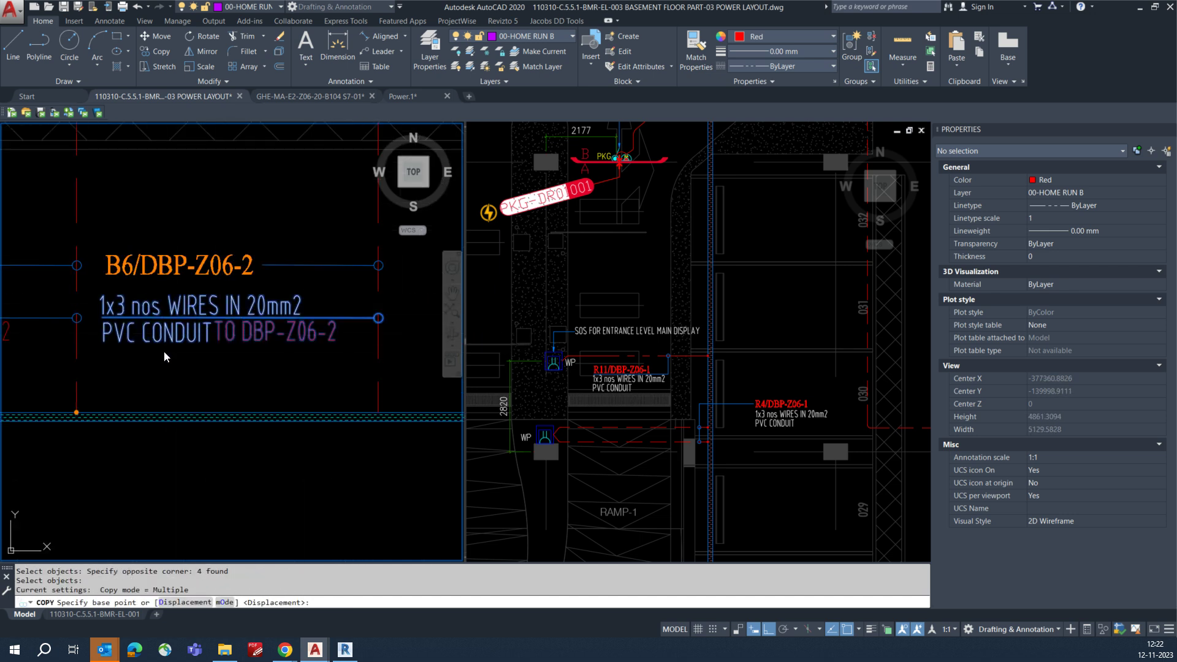
pyautogui.click(164, 350)
pyautogui.scroll(-2, 164, 351)
pyautogui.moveTo(325, 348); pyautogui.dragTo(230, 342, button='middle')
pyautogui.scroll(1, 239, 342)
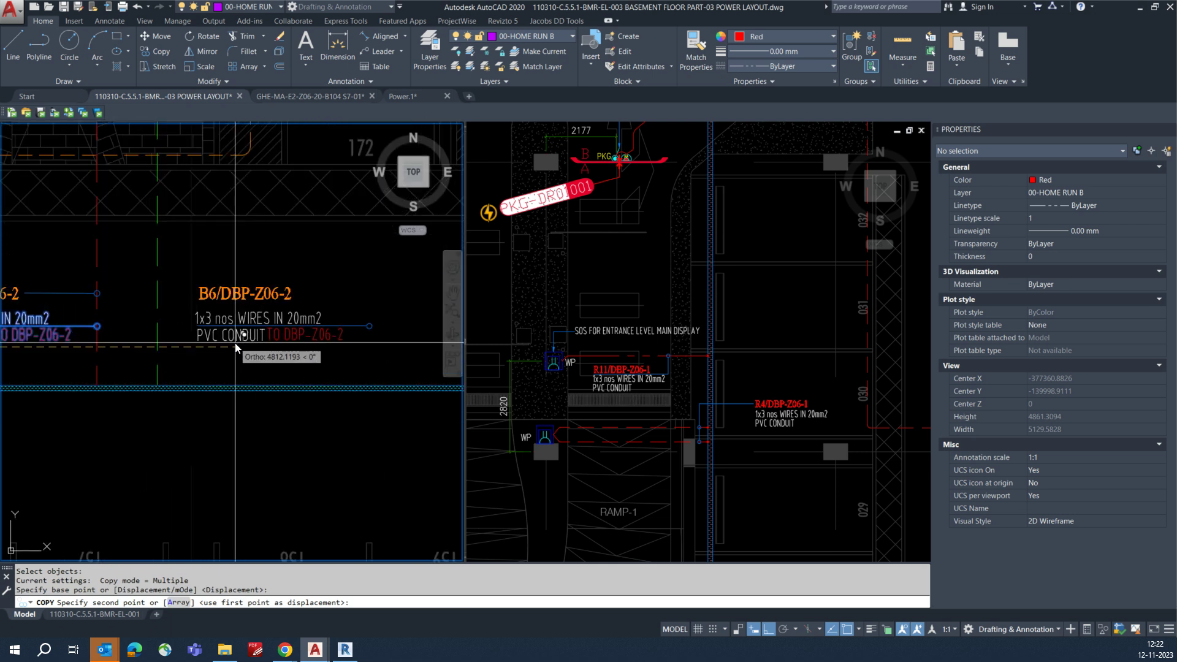
pyautogui.click(362, 323)
pyautogui.press('Escape')
pyautogui.press('Escape')
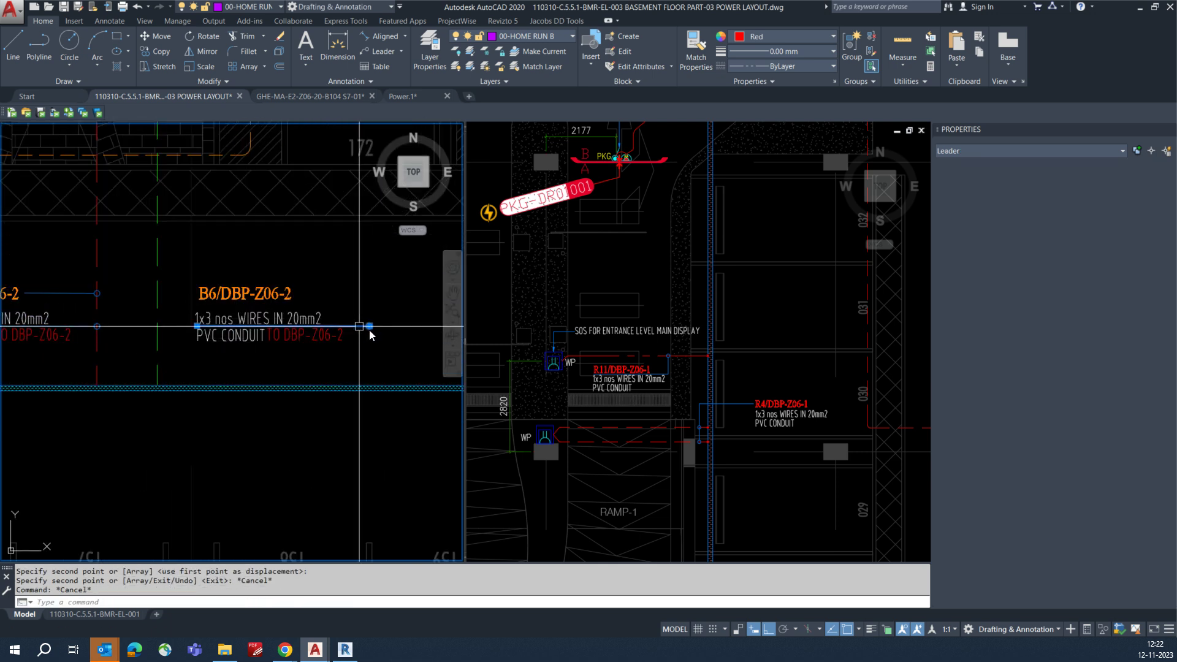
# - Stretch the circled end of the copied conduit note's leader horizontally back onto the green home run
pyautogui.click(369, 326)
pyautogui.click(369, 326)
pyautogui.click(157, 329)
pyautogui.press('Escape')
pyautogui.press('Escape')
# - Copy the conduit note's leader straight up so it joins the circuit tag above to the green home run
pyautogui.scroll(4, 174, 333)
pyautogui.write('co')
pyautogui.press('Return')
pyautogui.click(178, 306)
pyautogui.click(163, 356)
pyautogui.press('Return')
pyautogui.click(170, 372)
pyautogui.click(184, 282)
pyautogui.scroll(-6, 188, 334)
pyautogui.press('Escape')
pyautogui.moveTo(221, 245); pyautogui.dragTo(212, 434, button='middle')
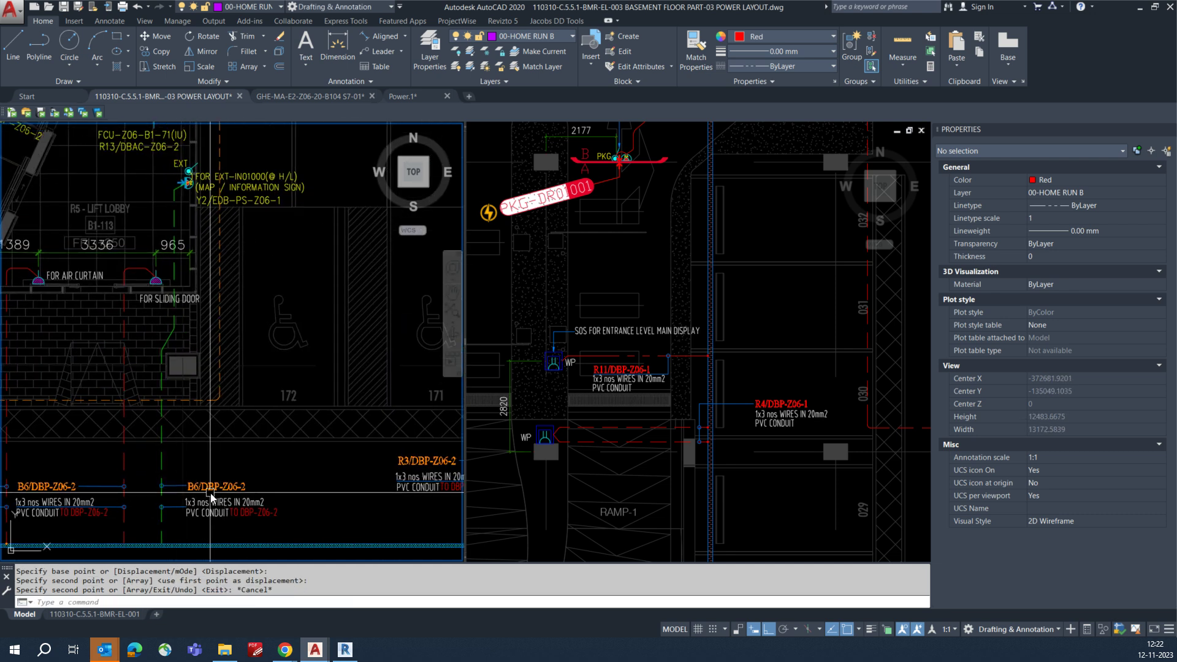
# - Change the circuit tag beside the green home run to B6/DBP-Z06-1
pyautogui.scroll(2, 215, 486)
pyautogui.click(244, 488)
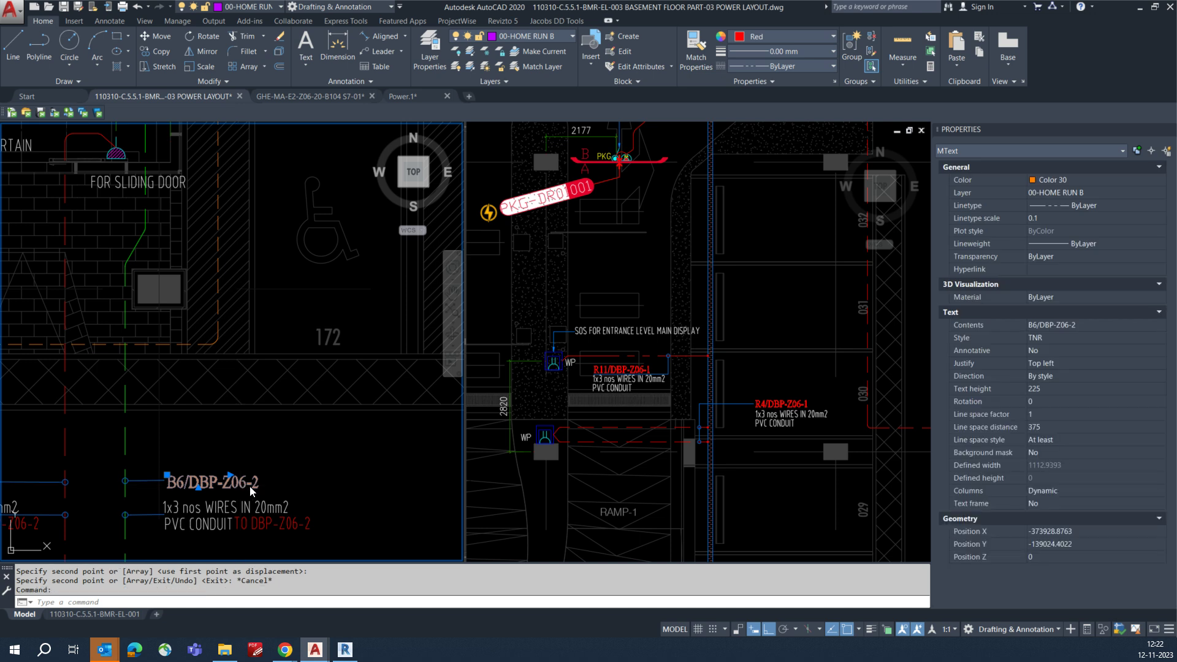
pyautogui.doubleClick(245, 487)
pyautogui.click(271, 484)
pyautogui.press('BackSpace')
pyautogui.write('1')
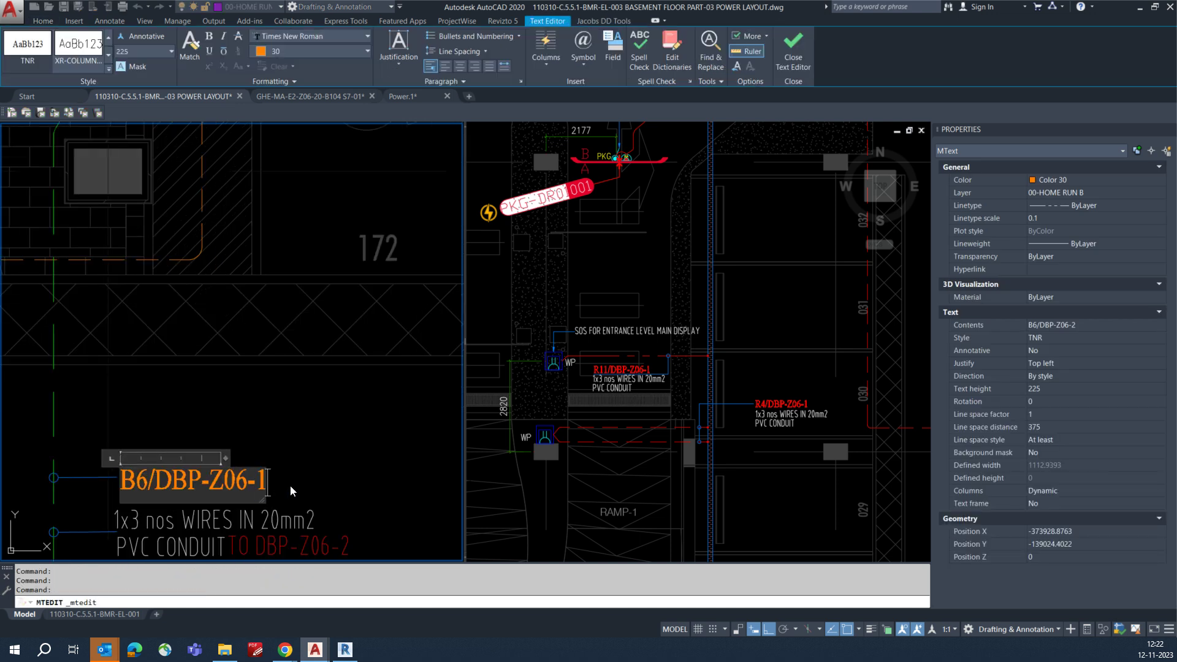
pyautogui.click(297, 479)
pyautogui.scroll(-5, 295, 477)
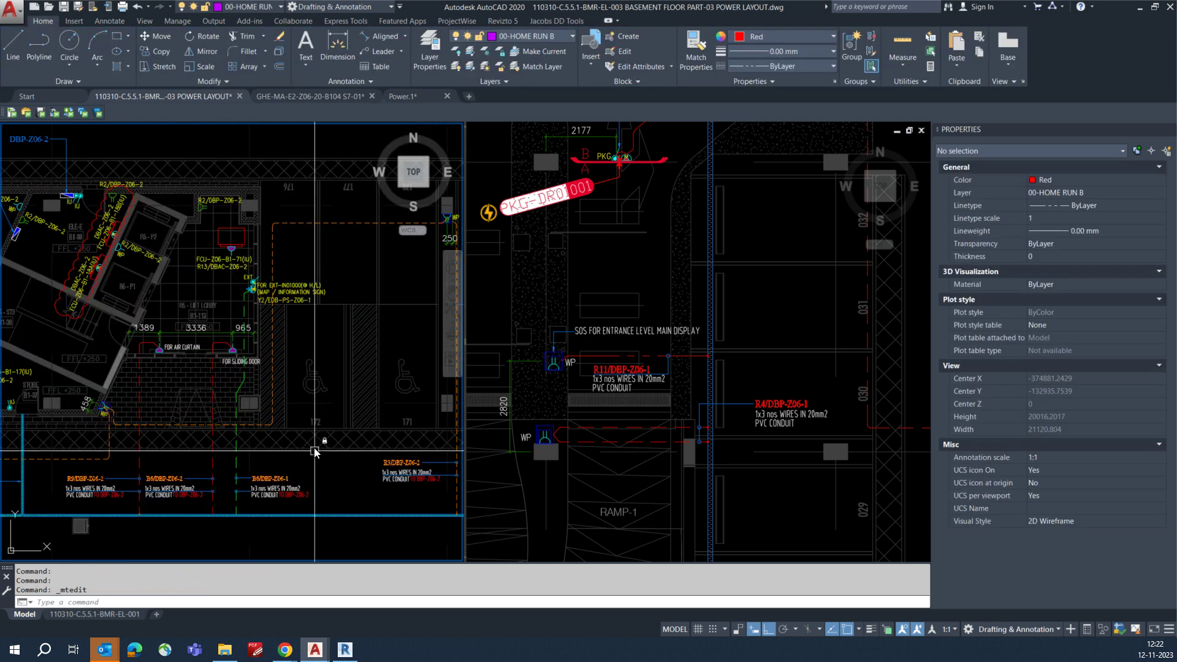
pyautogui.scroll(4, 285, 289)
pyautogui.doubleClick(277, 285)
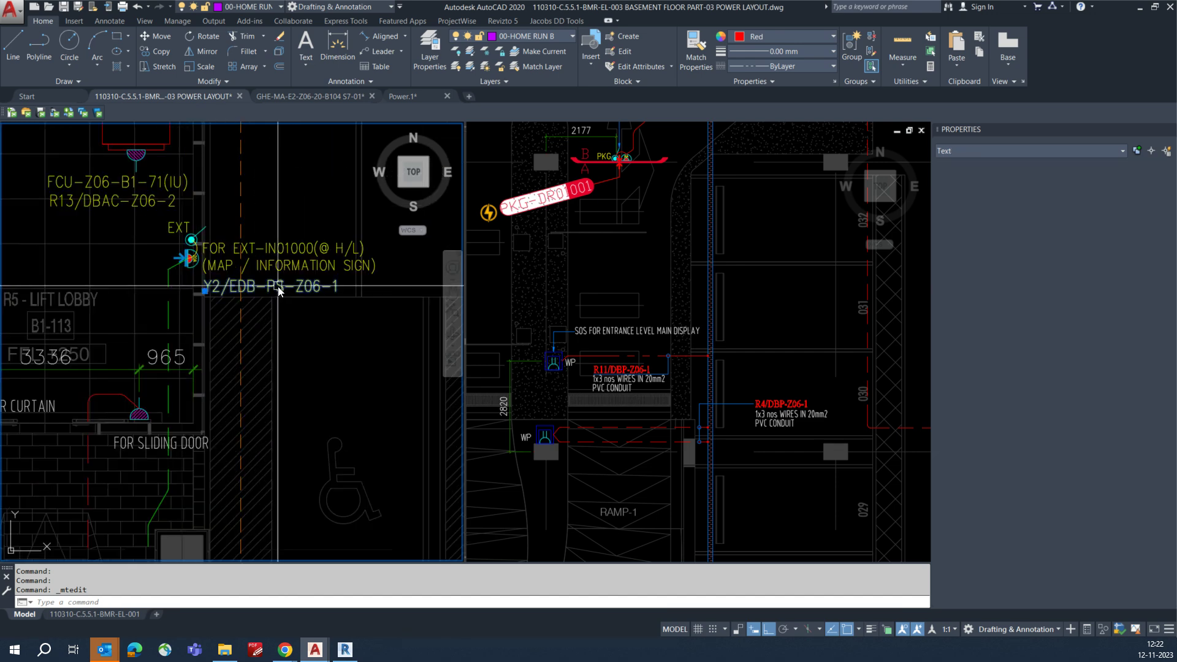
pyautogui.press('Escape')
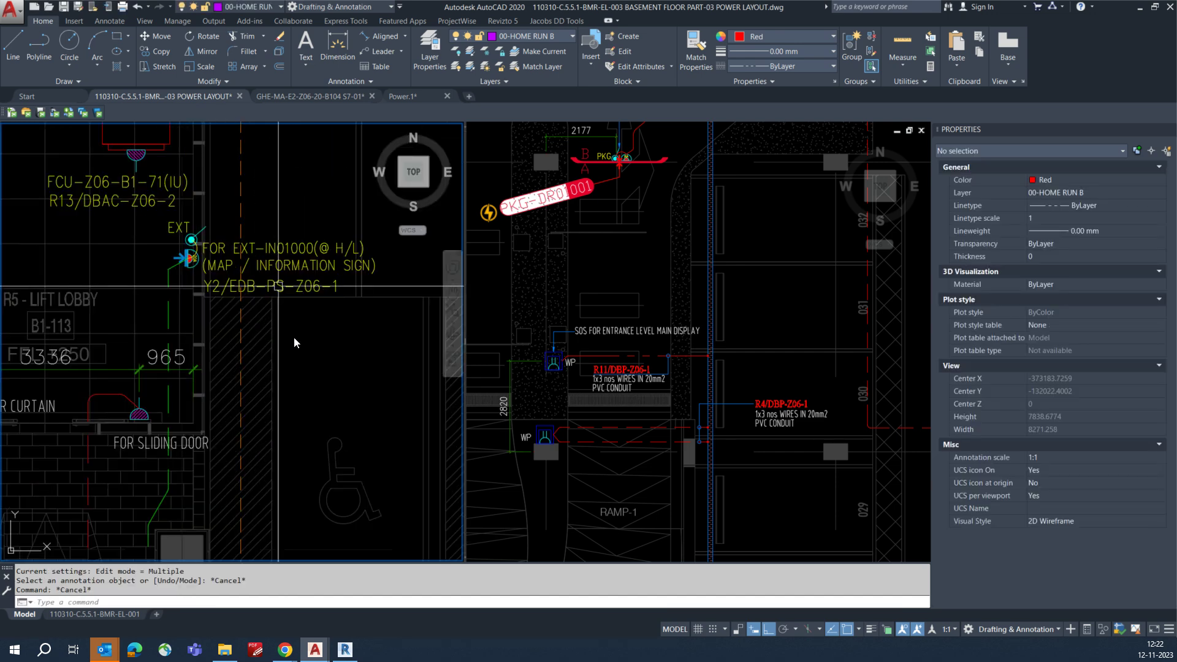
pyautogui.scroll(-5, 270, 417)
pyautogui.scroll(5, 281, 390)
pyautogui.scroll(-4, 281, 389)
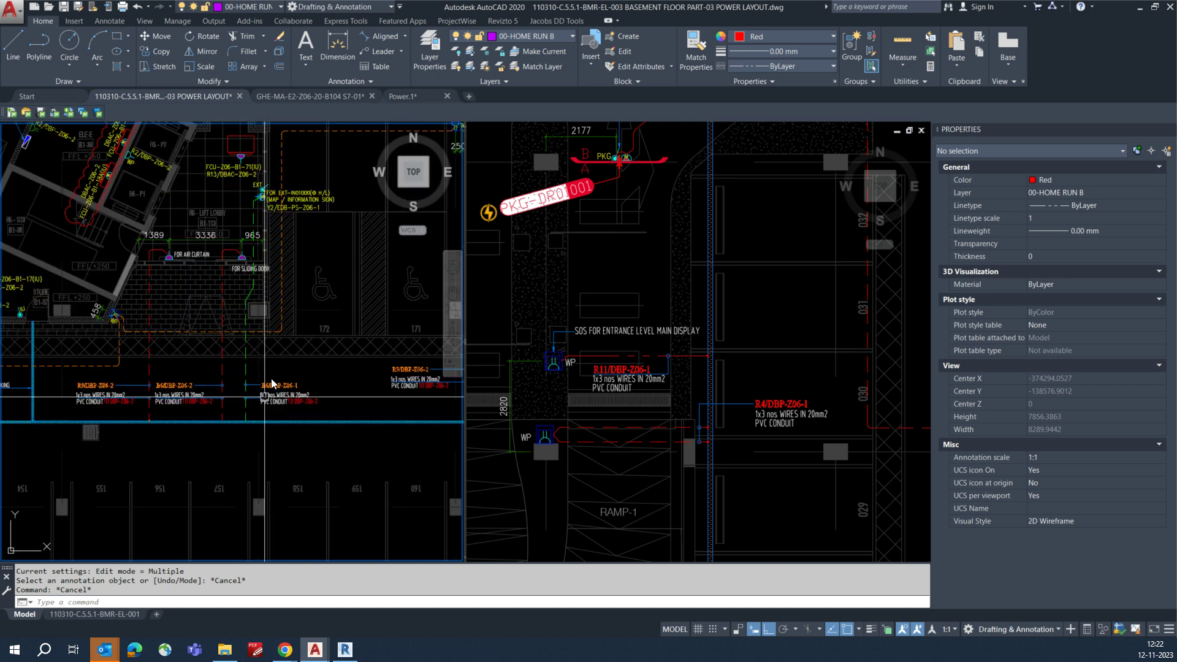
# - Copy the information sign's Y2/EDB-PS-Z06-1 label down to just above the green home run's circuit tag
pyautogui.write('co')
pyautogui.press('Return')
pyautogui.click(307, 210)
pyautogui.press('Return')
pyautogui.click(307, 211)
pyautogui.scroll(5, 290, 375)
pyautogui.click(304, 362)
pyautogui.press('Escape')
pyautogui.press('Return')
pyautogui.click(222, 402)
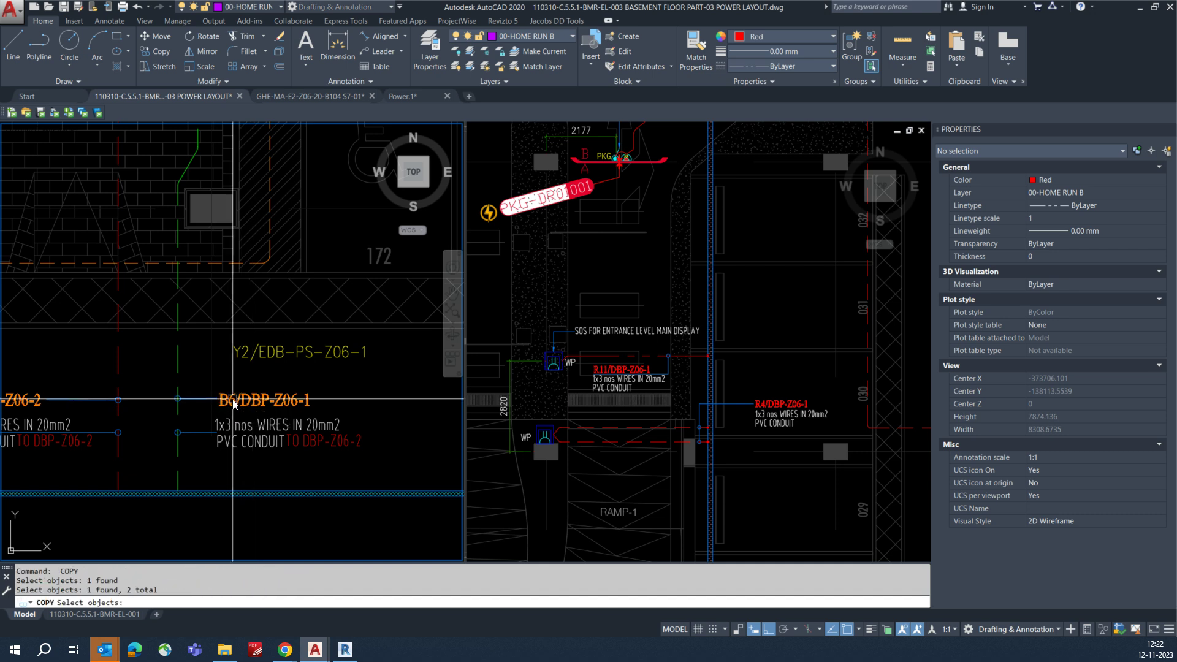
pyautogui.press('Escape')
# - Change the green home run's circuit tag to Y2/EDB-PS-Z06-1
pyautogui.doubleClick(233, 399)
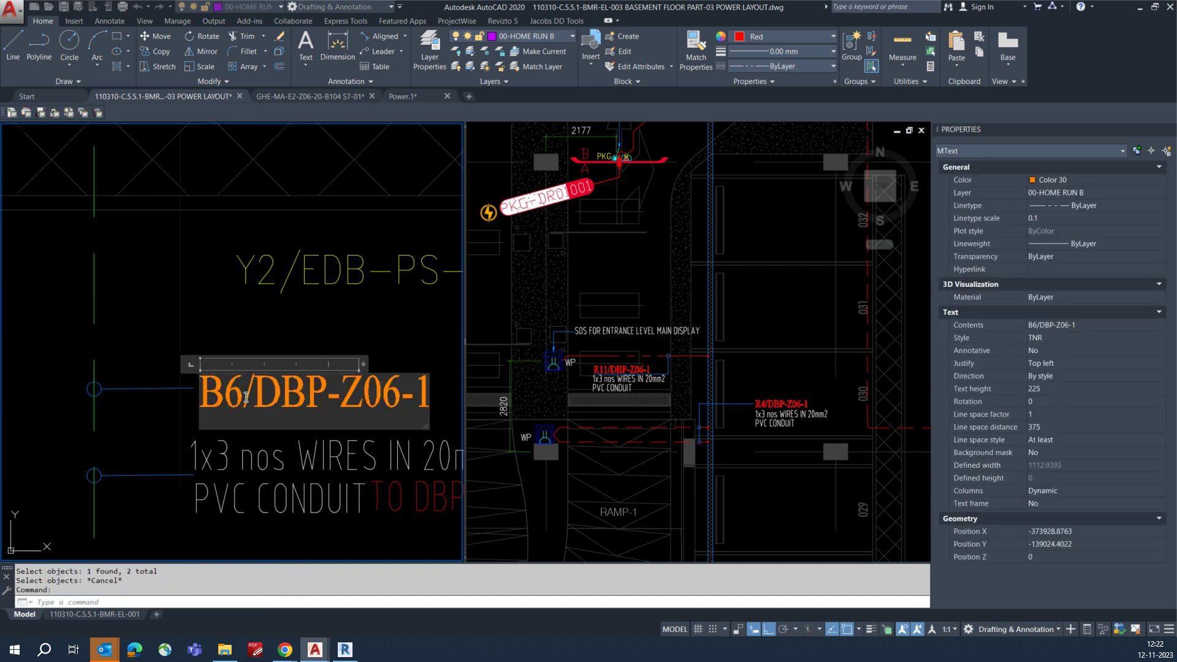
pyautogui.doubleClick(198, 399)
pyautogui.write('Y2/')
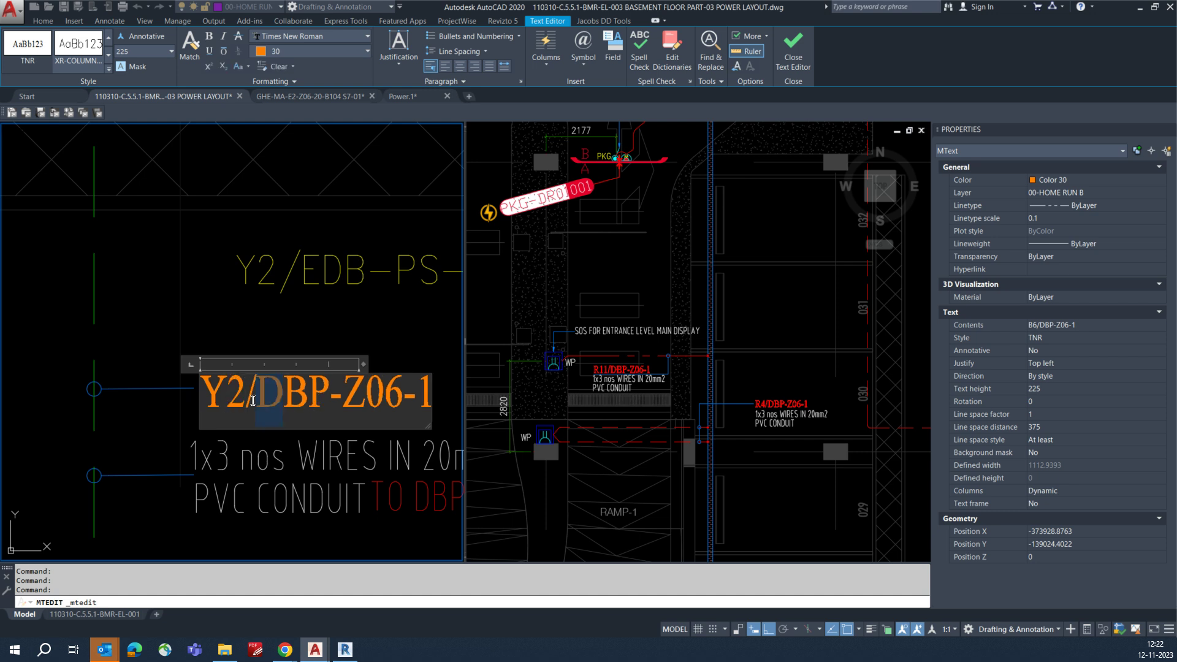
pyautogui.write('E')
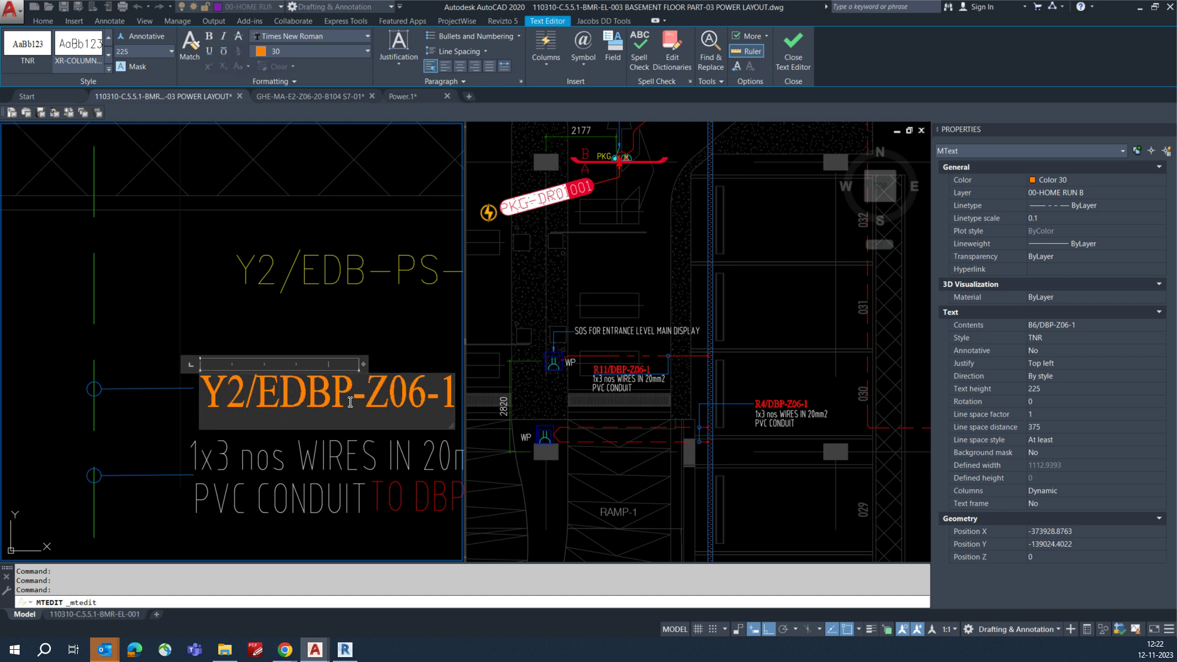
pyautogui.press('BackSpace')
pyautogui.scroll(-1, 334, 401)
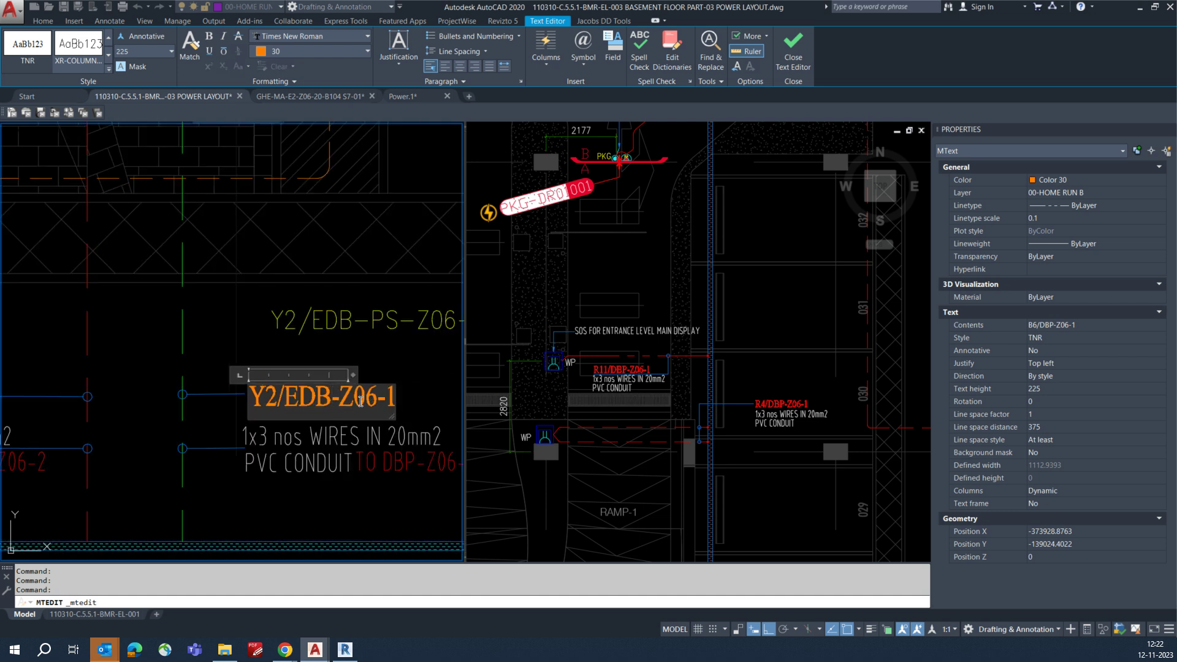
pyautogui.write('PS')
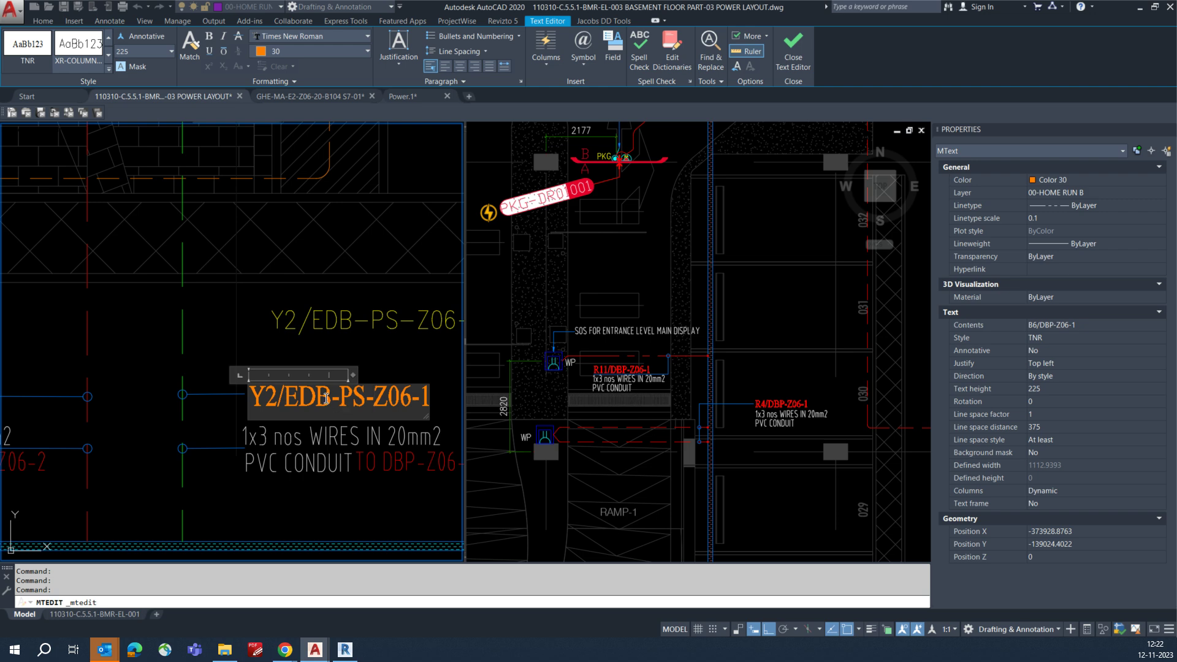
pyautogui.write('-')
pyautogui.scroll(-2, 326, 398)
pyautogui.press('Escape')
pyautogui.press('Escape')
# - Erase the copied Y2/EDB-PS-Z06-1 label above the green home run's circuit tag
pyautogui.write('e')
pyautogui.press('Return')
pyautogui.click(325, 347)
# - Review the home runs, circuit tags and outlets around the lift lobby and across the basement layout
pyautogui.scroll(-8, 344, 356)
pyautogui.scroll(5, 186, 282)
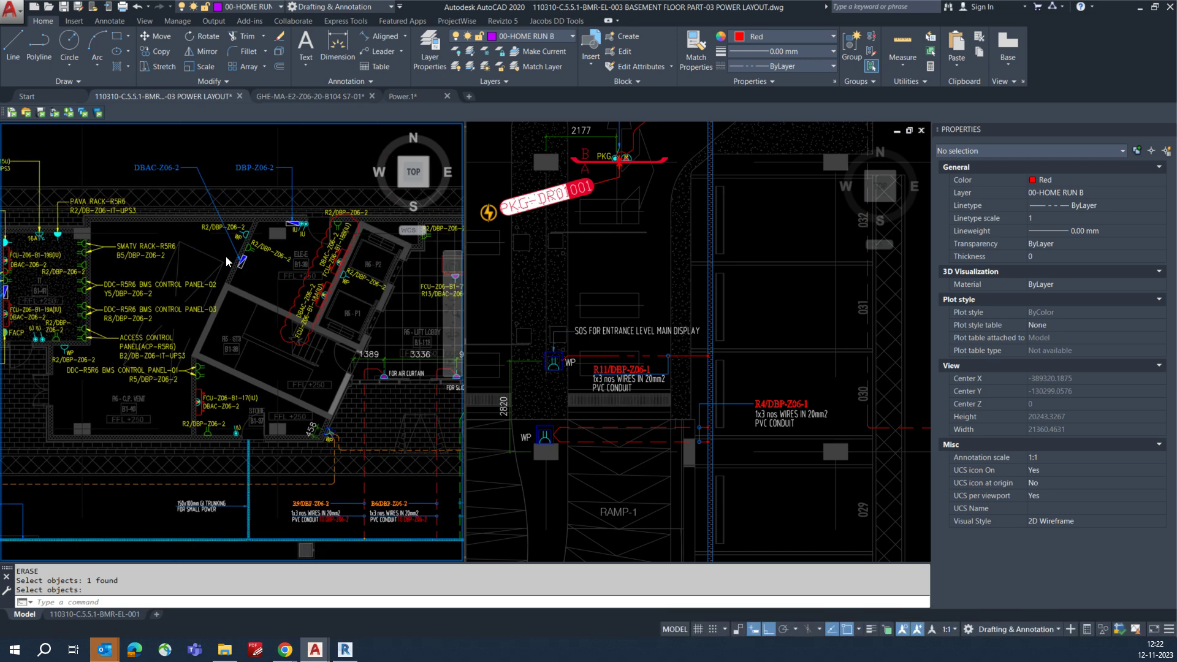
pyautogui.scroll(-4, 214, 368)
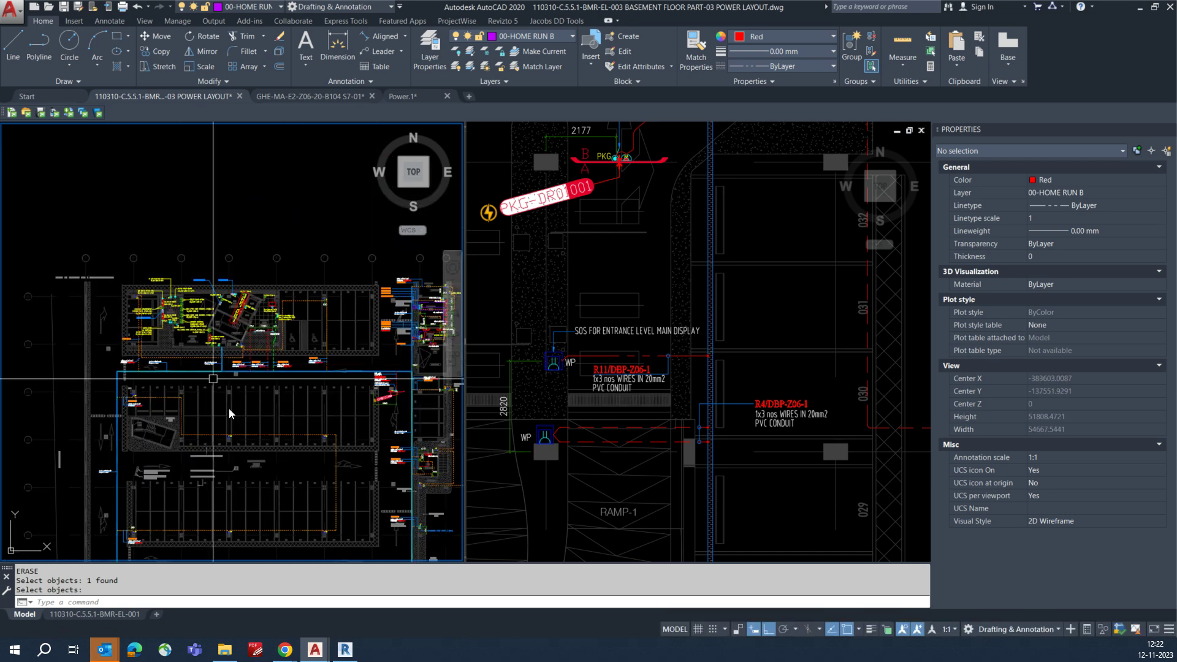
pyautogui.scroll(4, 362, 380)
pyautogui.moveTo(288, 400); pyautogui.dragTo(251, 467, button='middle')
pyautogui.moveTo(313, 291); pyautogui.dragTo(409, 354, button='middle')
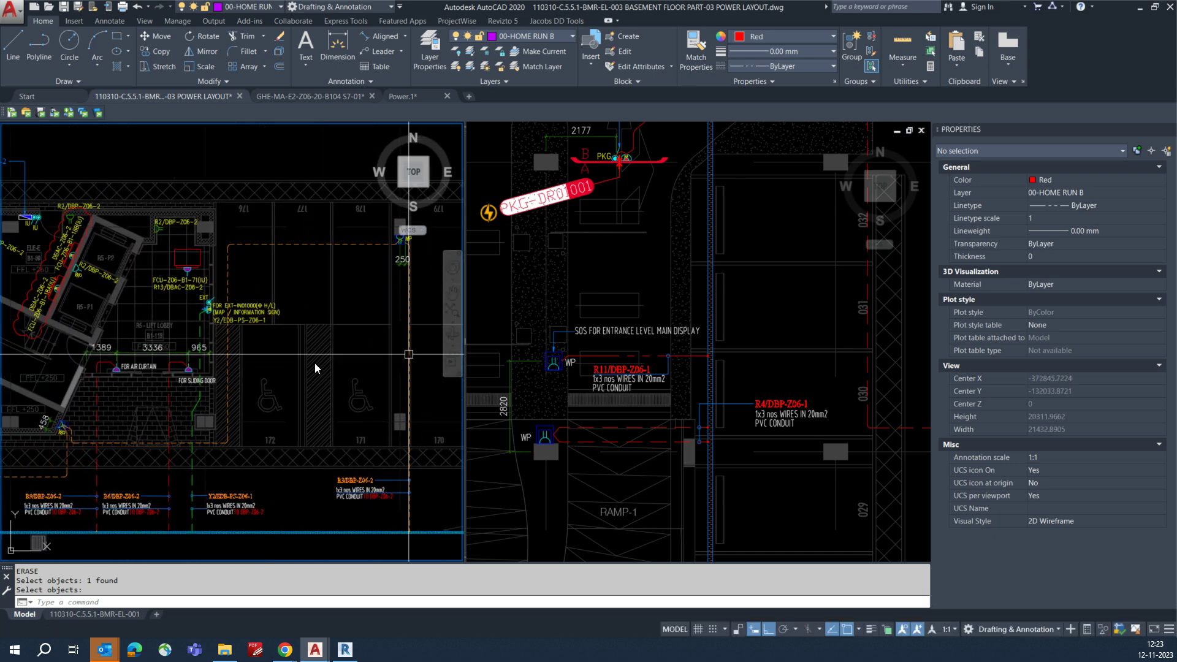
pyautogui.scroll(2, 332, 454)
pyautogui.scroll(-1, 309, 433)
pyautogui.moveTo(206, 467); pyautogui.dragTo(315, 425, button='middle')
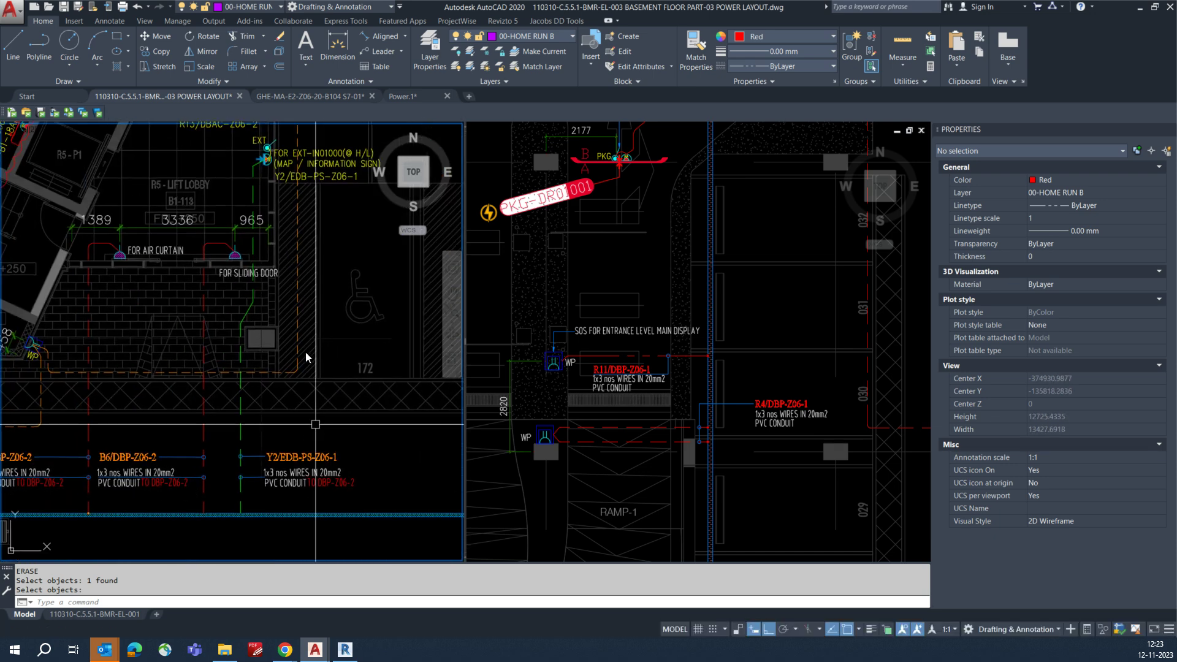
pyautogui.moveTo(305, 361); pyautogui.dragTo(304, 454, button='middle')
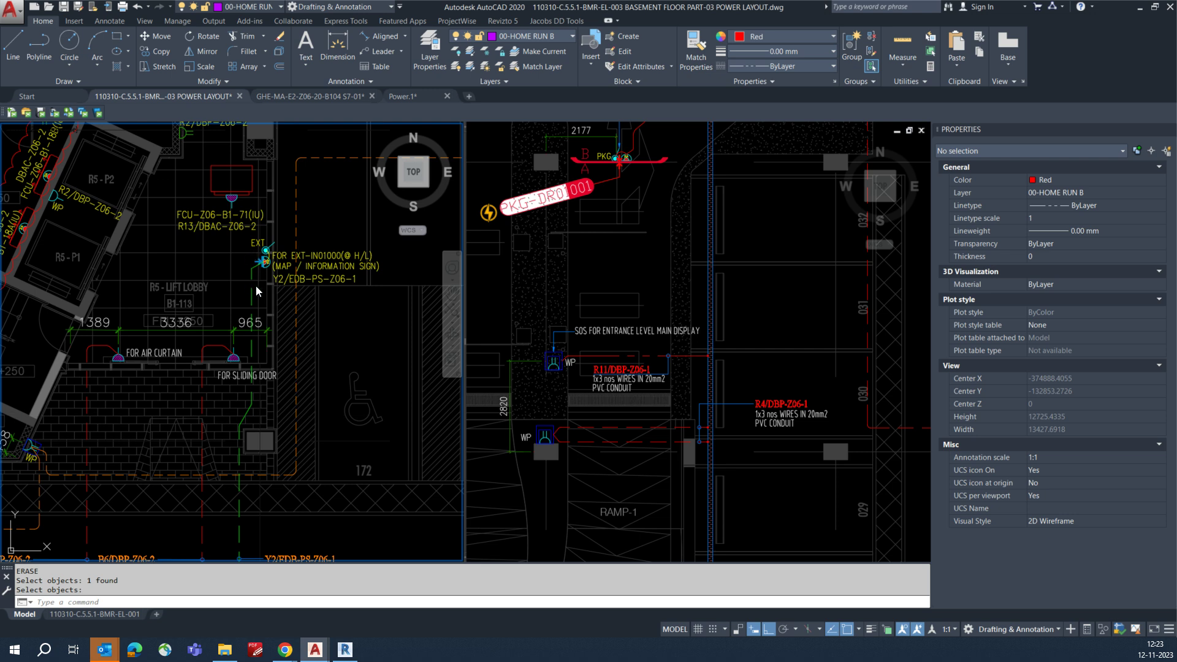
# - Fillet the green home run with a radius of 150 where it bends toward the information sign outlet
pyautogui.press('Return')
pyautogui.scroll(2, 247, 280)
pyautogui.write('f')
pyautogui.press('Return')
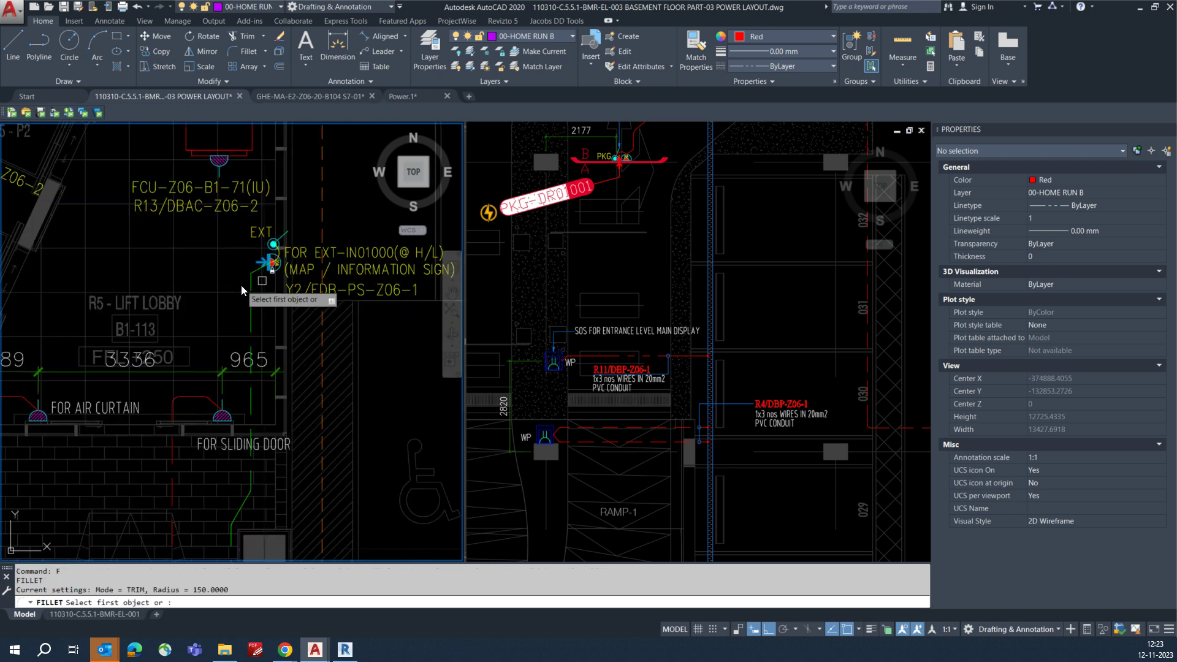
pyautogui.scroll(4, 246, 286)
pyautogui.click(255, 283)
pyautogui.click(265, 263)
pyautogui.press('Escape')
# - Erase the Y2/EDB-PS-Z06-1 label beneath the information sign outlet's description
pyautogui.write('e')
pyautogui.press('Return')
pyautogui.press('Escape')
pyautogui.write('ma')
pyautogui.press('Return')
pyautogui.click(282, 250)
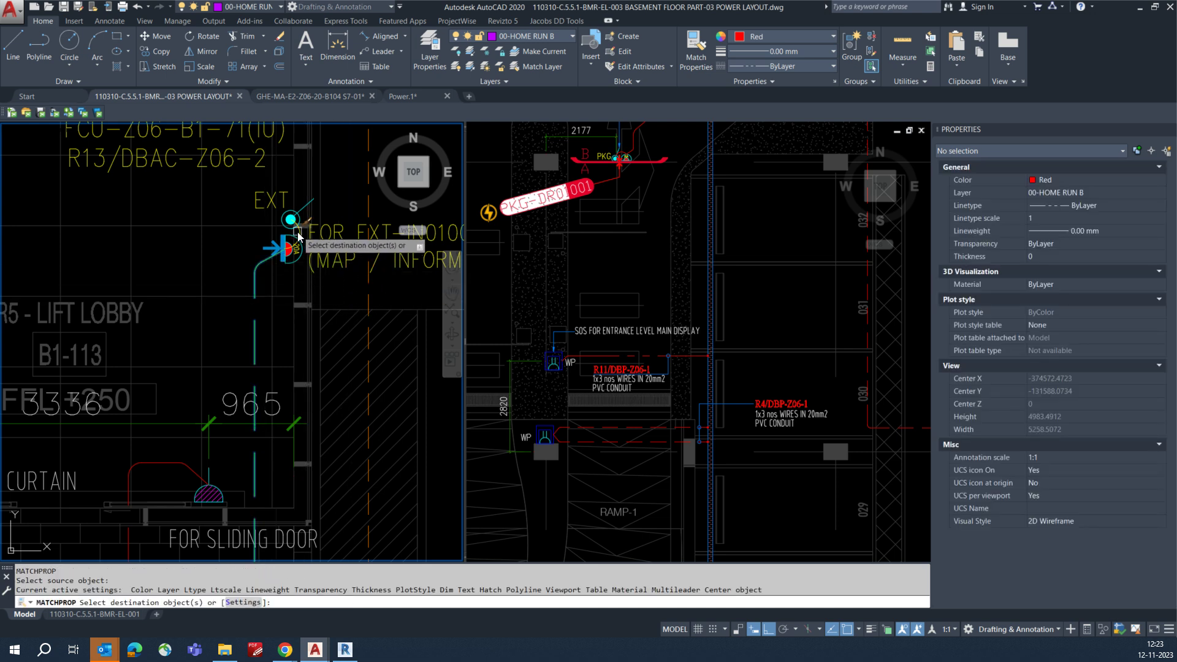
pyautogui.press('Escape')
pyautogui.press('Escape')
pyautogui.press('Escape')
pyautogui.scroll(-2, 252, 282)
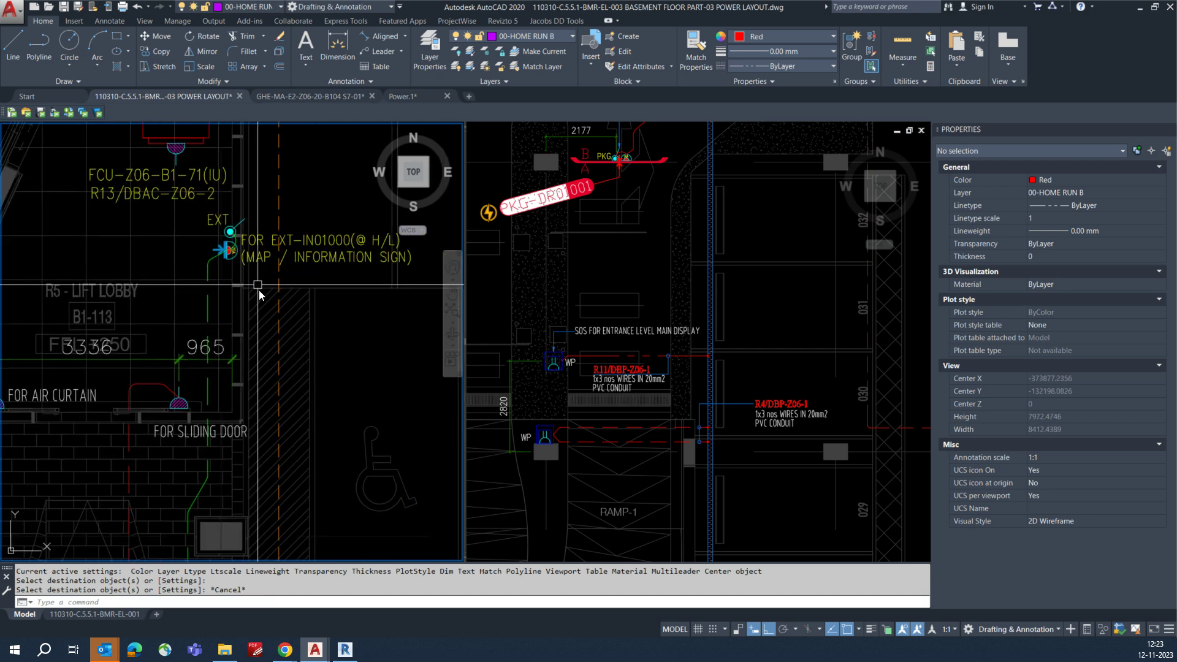
pyautogui.write('co')
pyautogui.press('Return')
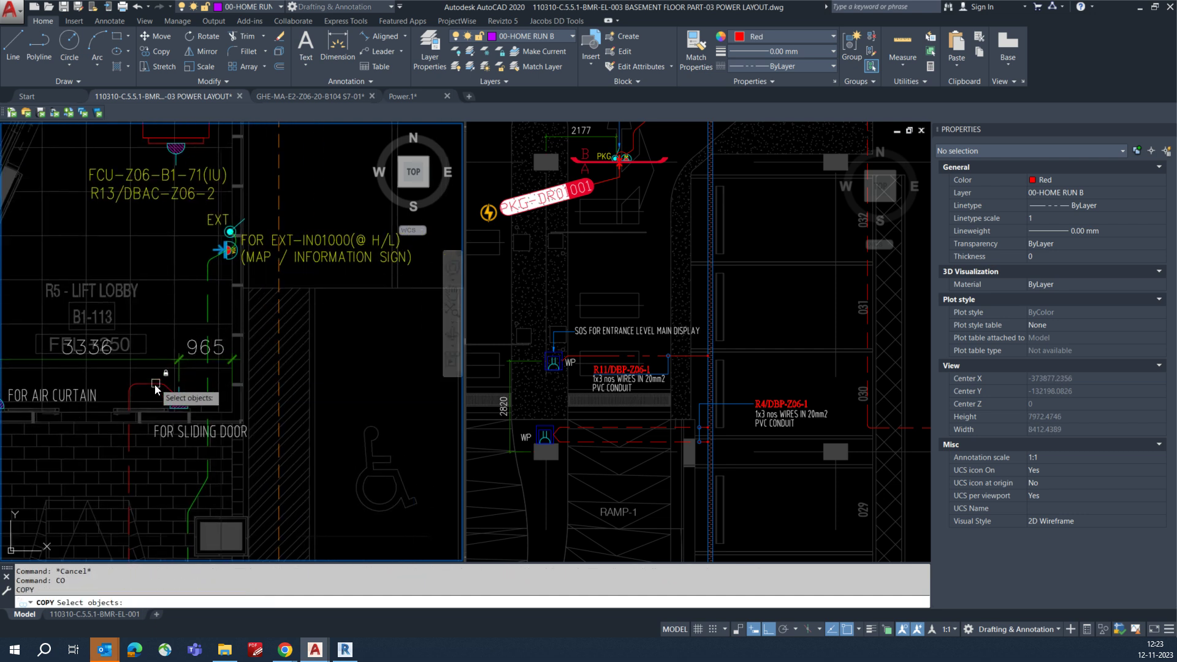
pyautogui.click(59, 394)
pyautogui.press('Return')
pyautogui.click(59, 395)
pyautogui.moveTo(294, 307); pyautogui.dragTo(295, 349, button='middle')
pyautogui.press('Escape')
pyautogui.press('Escape')
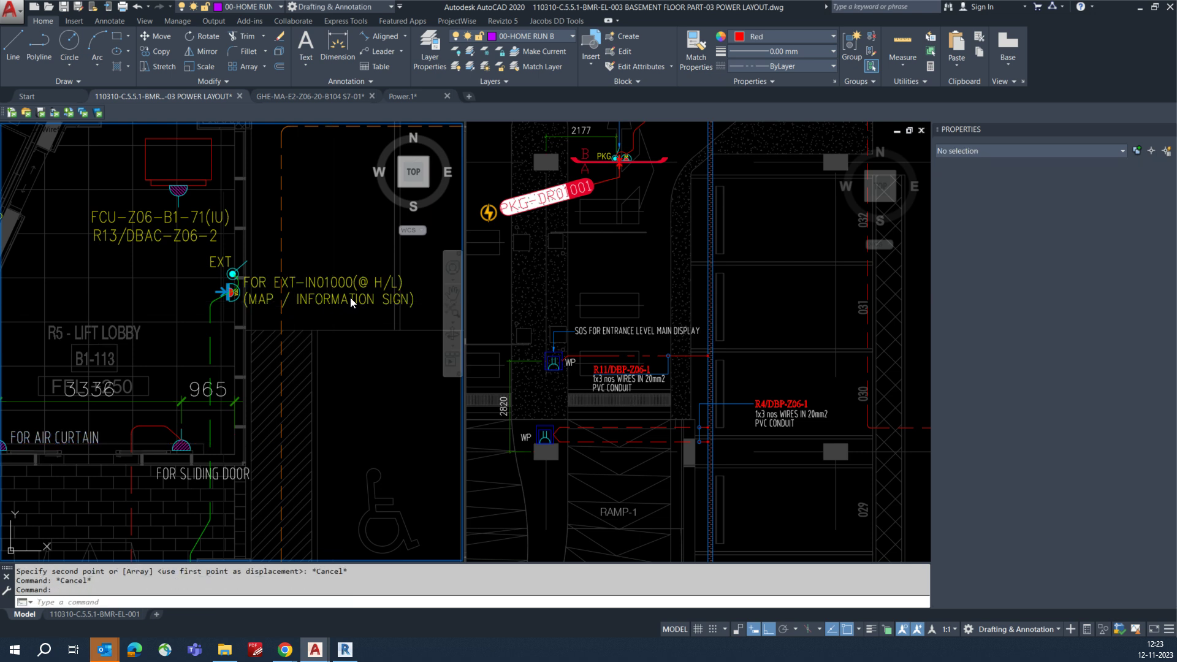
# - Inspect the text style choices for the information sign block's TAG attribute without changing them
pyautogui.doubleClick(347, 302)
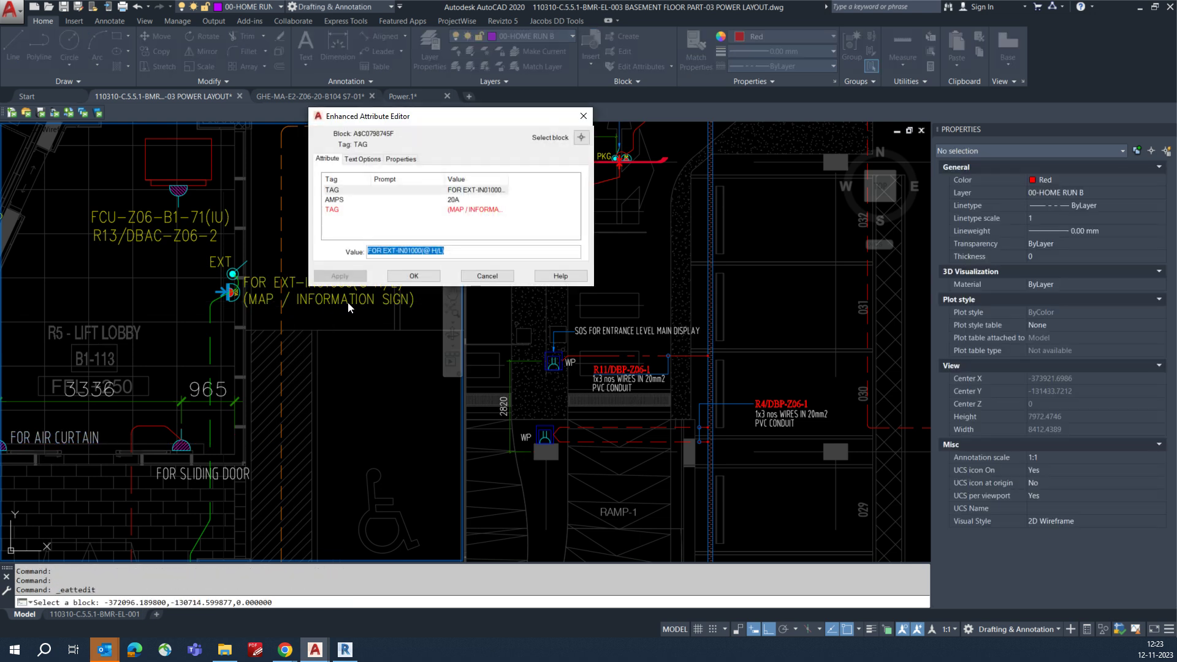
pyautogui.click(363, 158)
pyautogui.click(418, 177)
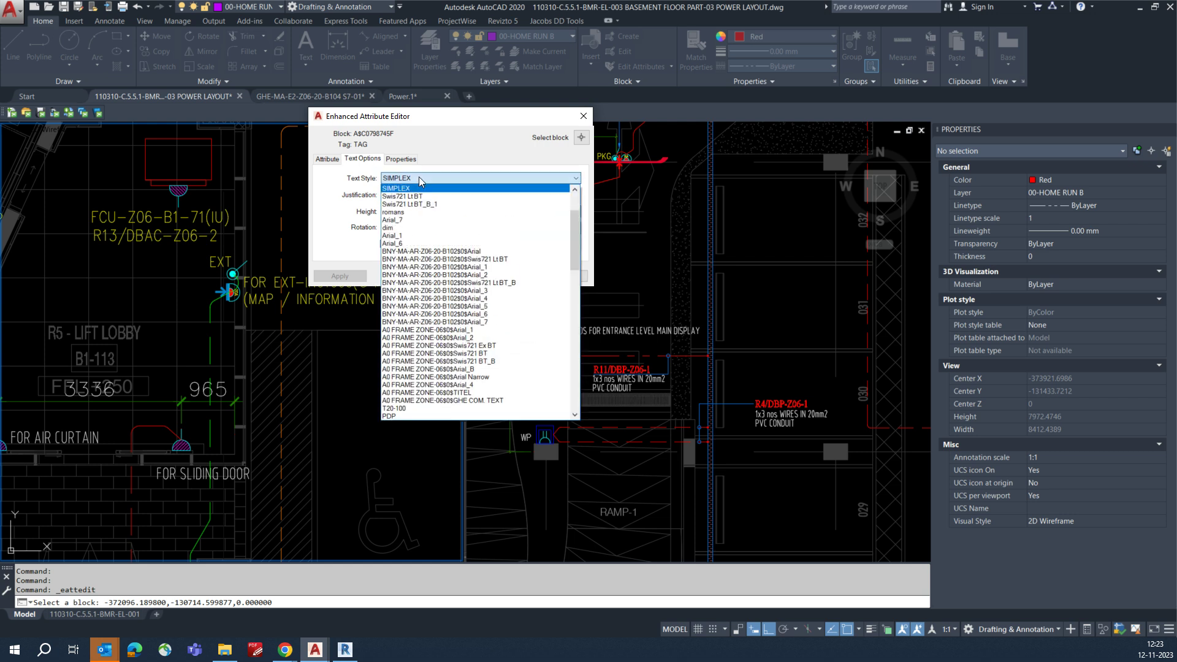
pyautogui.press('Escape')
pyautogui.press('Escape')
pyautogui.press('Escape')
# - Copy the FOR SLIDING DOOR note up to beside the information sign outlet, with Ortho off
pyautogui.write('co')
pyautogui.press('Return')
pyautogui.click(182, 473)
pyautogui.press('Return')
pyautogui.click(182, 470)
pyautogui.scroll(2, 141, 304)
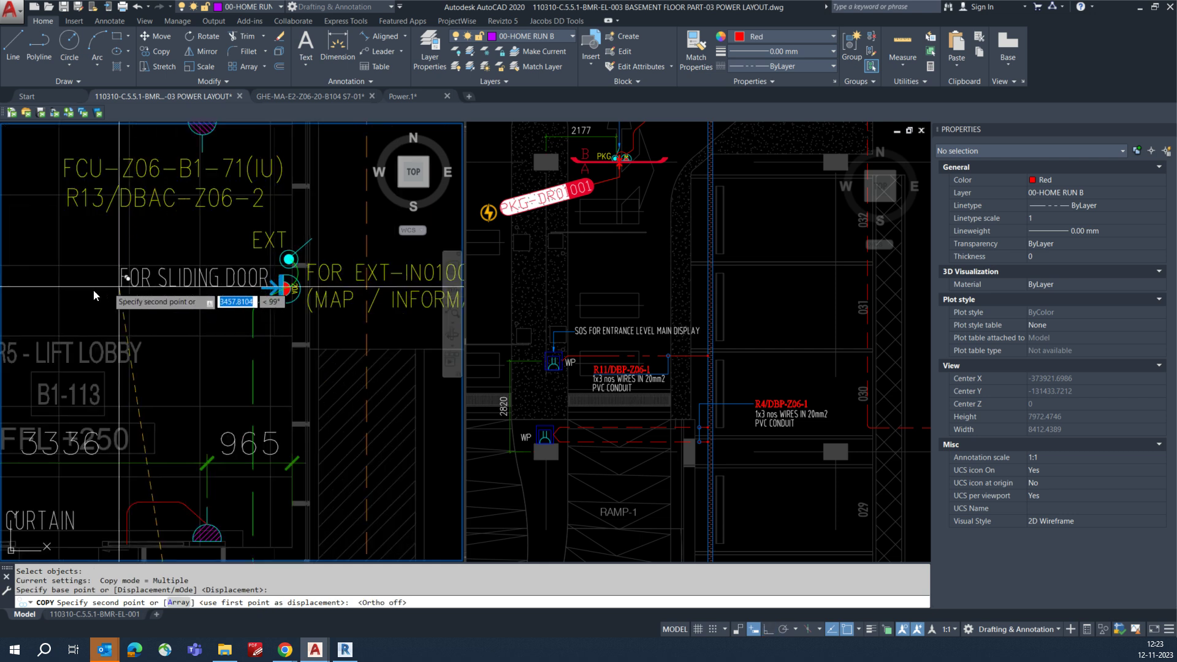
pyautogui.click(42, 287)
pyautogui.scroll(-2, 71, 295)
pyautogui.press('Escape')
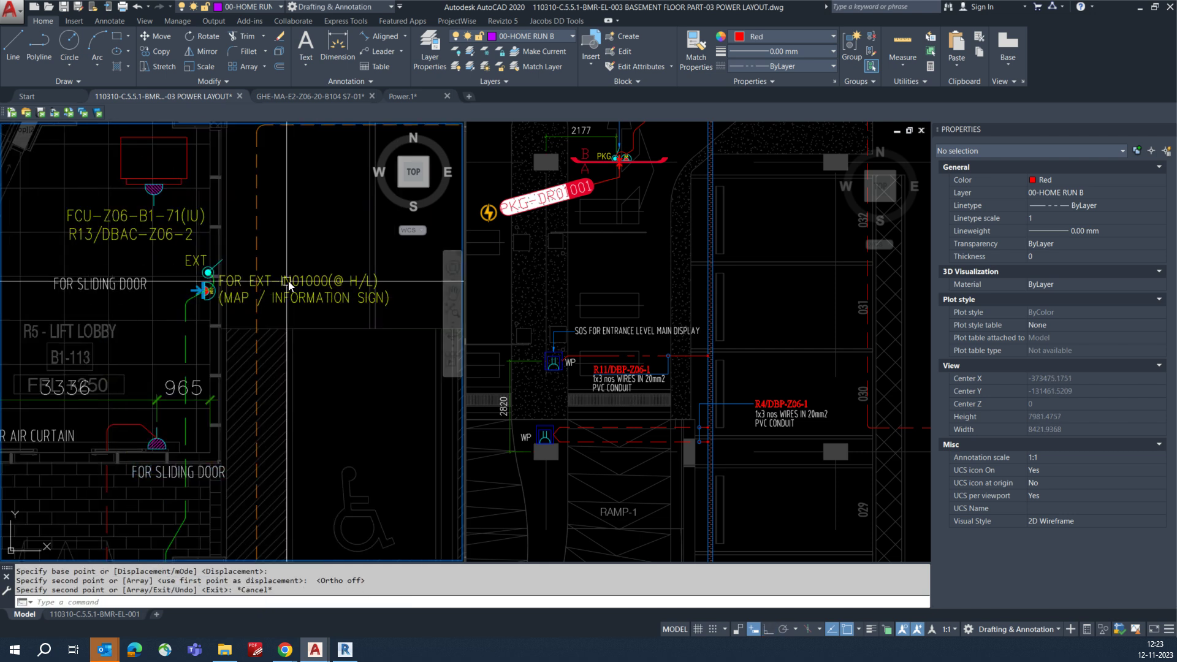
# - Replace the copied note's text beside the sign outlet with "FOR EXT-IN01000(@ H/L)", taken from the sign block's TAG attribute
pyautogui.doubleClick(324, 287)
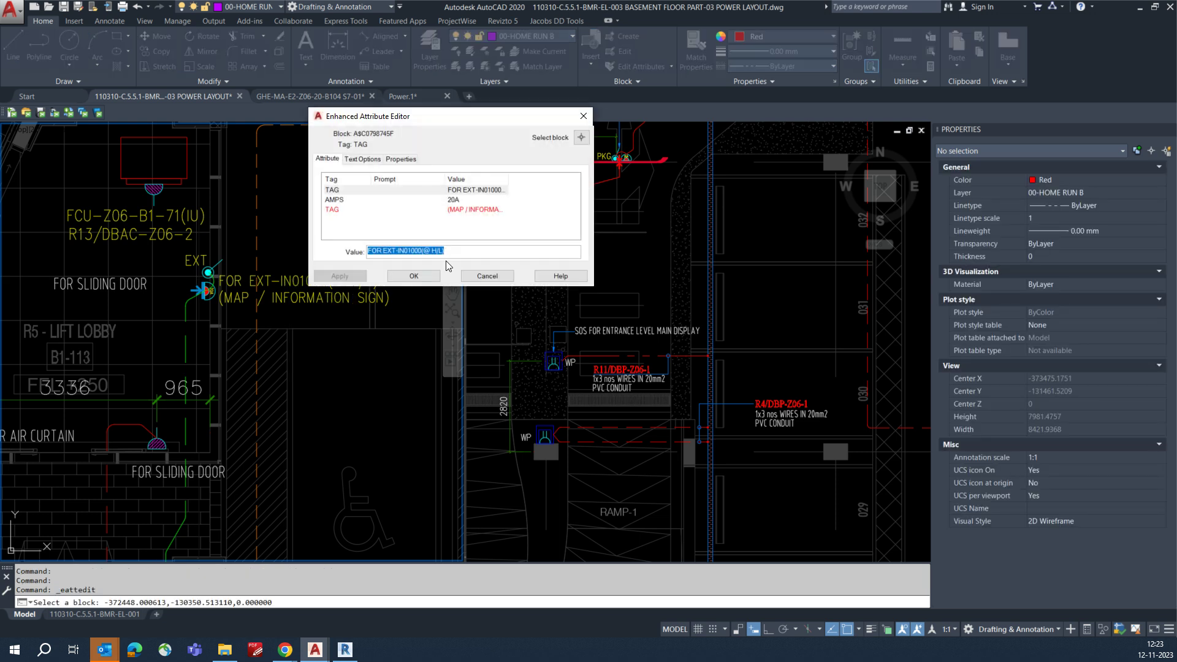
pyautogui.click(470, 209)
pyautogui.click(478, 191)
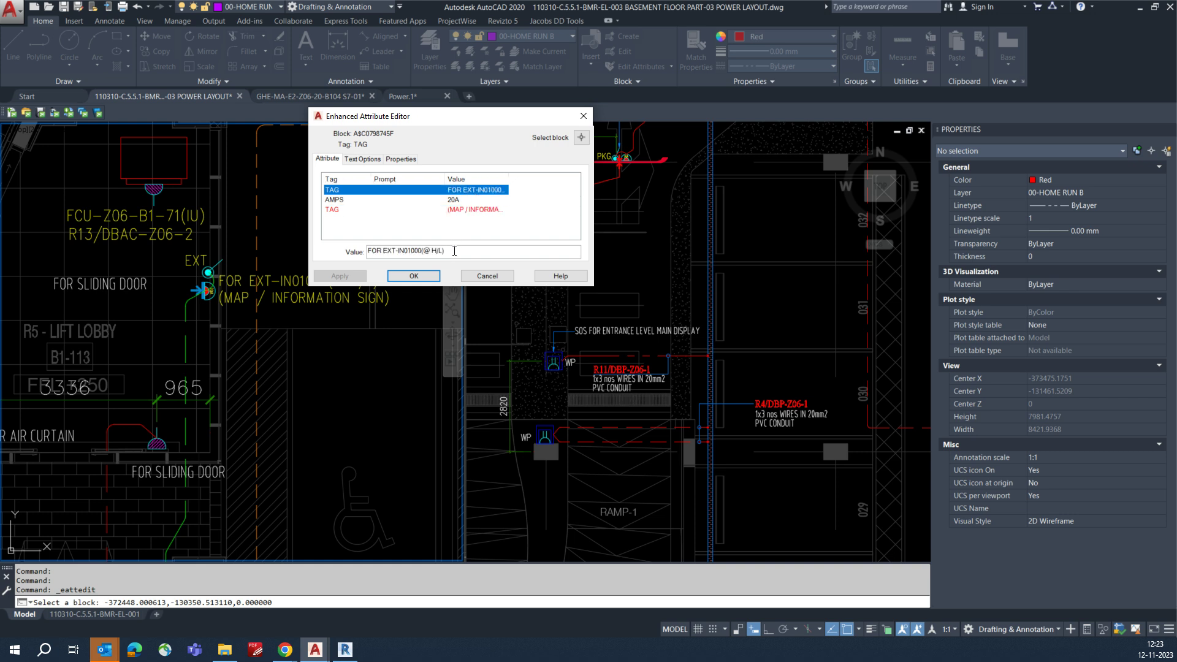
pyautogui.click(412, 276)
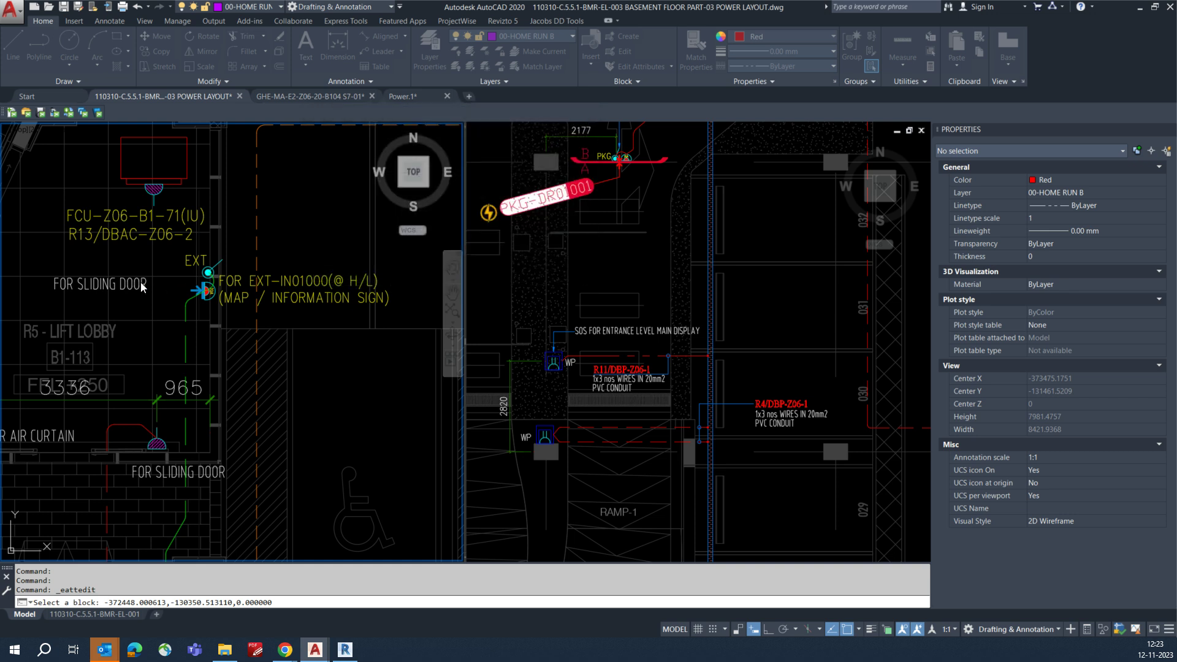
pyautogui.click(134, 284)
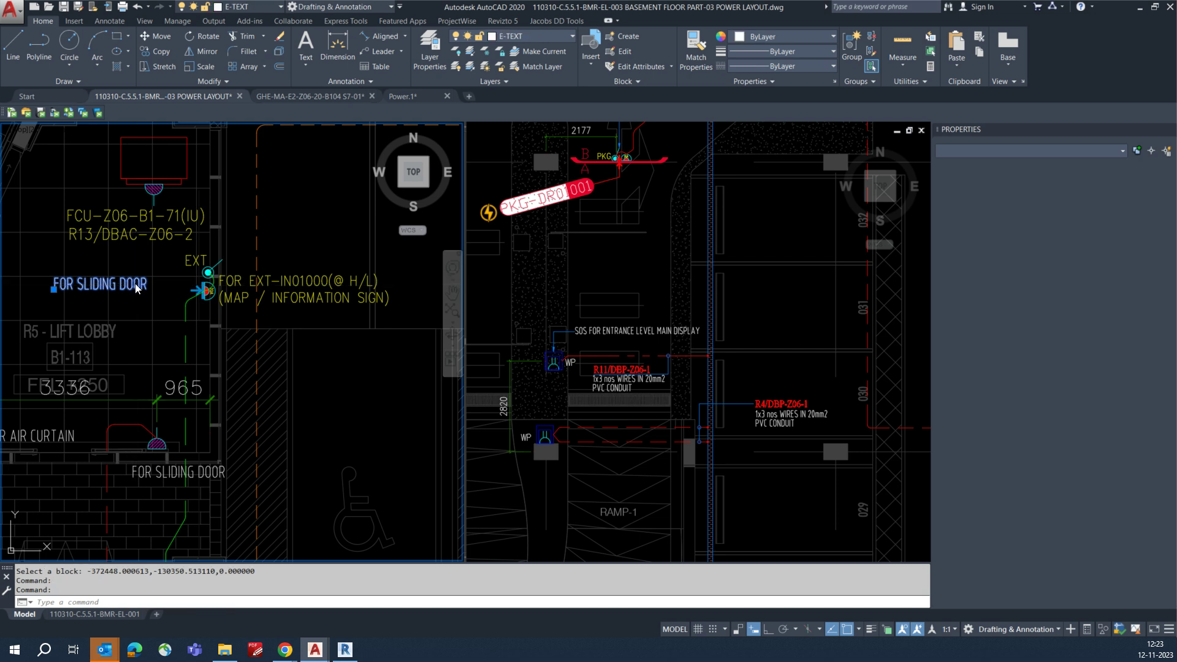
pyautogui.doubleClick(135, 284)
pyautogui.write('FOR EXT-IN01000(@ H/L)')
pyautogui.click(240, 310)
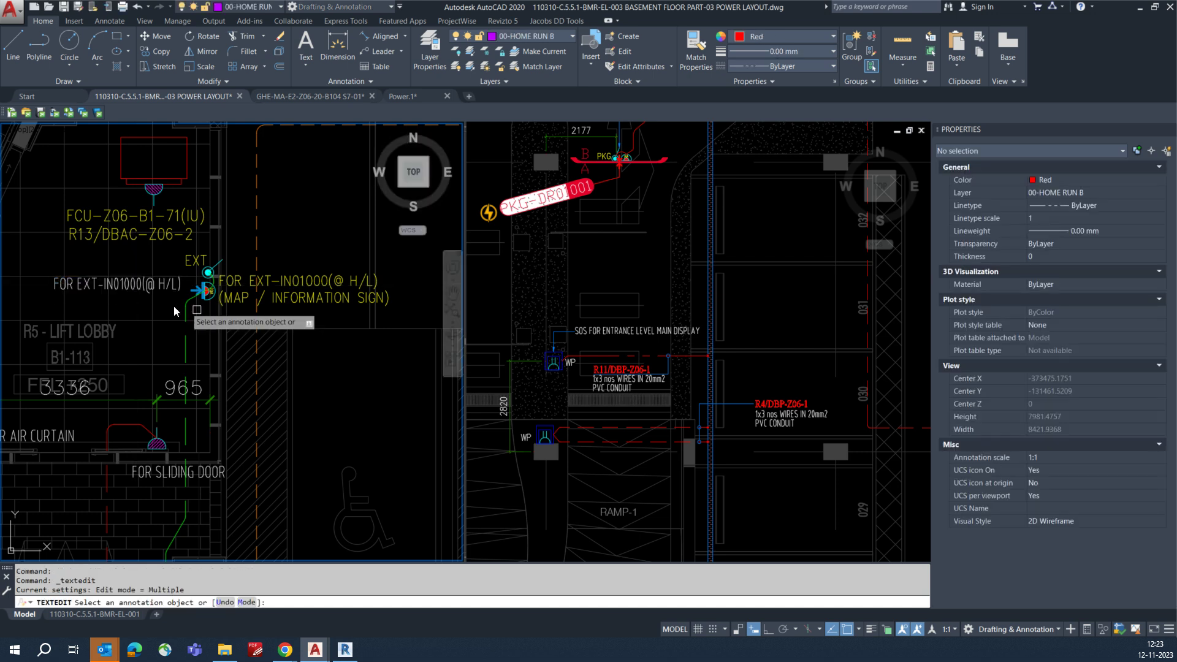
# - Copy the FOR EXT-IN01000(@ H/L) note straight down to a second line beneath itself, with Ortho on
pyautogui.press('Escape')
pyautogui.click(141, 288)
pyautogui.press('Return')
pyautogui.click(330, 202)
pyautogui.press('F8')
pyautogui.click(315, 225)
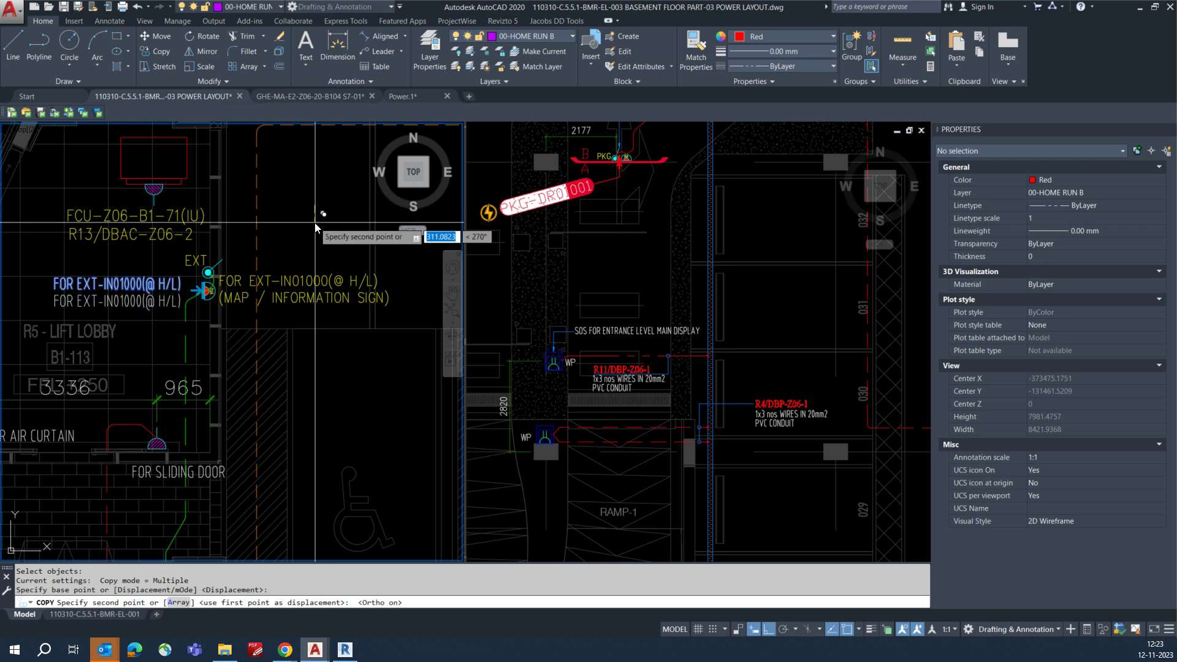
pyautogui.press('Escape')
pyautogui.click(300, 302)
pyautogui.press('Escape')
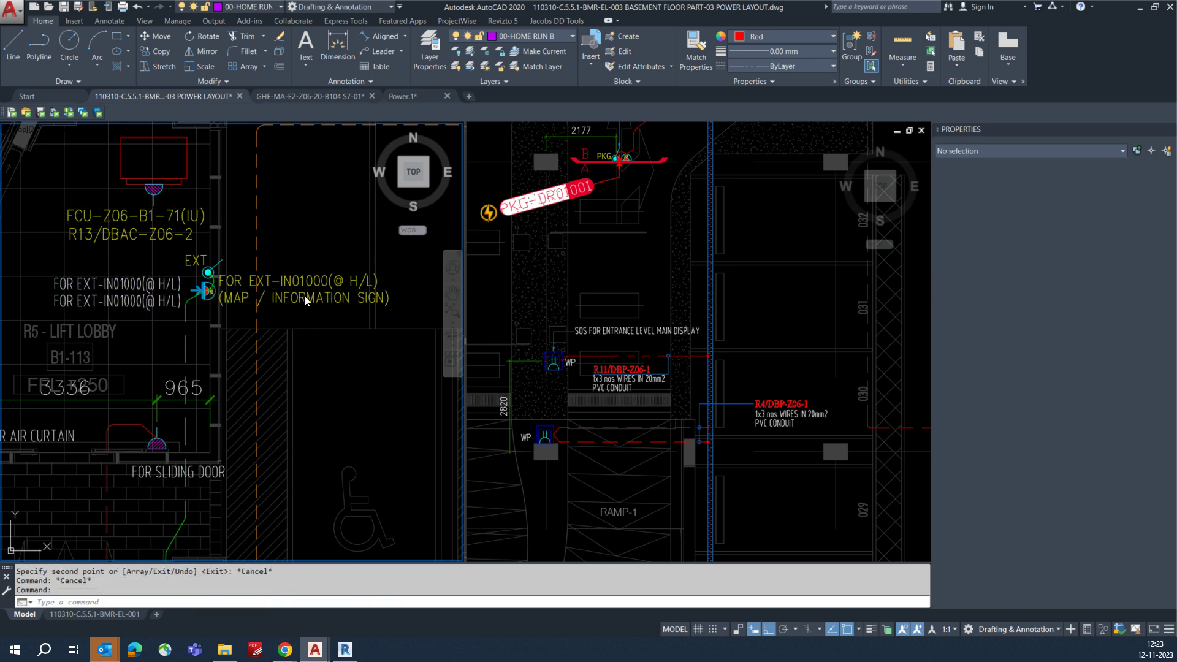
pyautogui.doubleClick(314, 290)
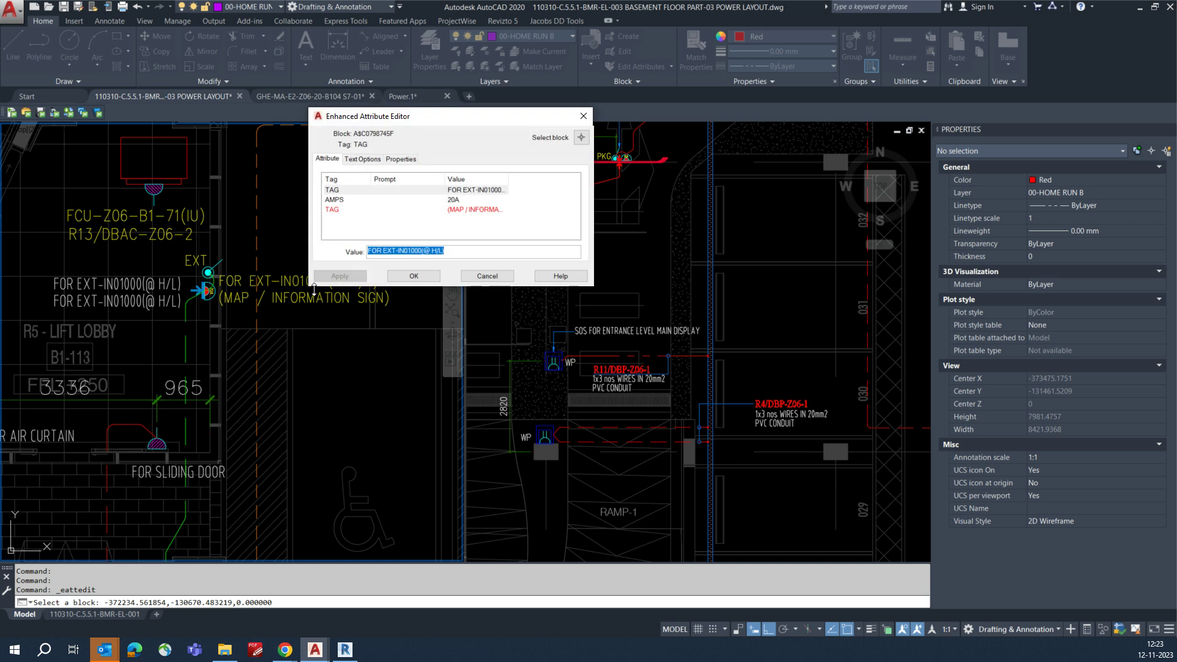
pyautogui.click(405, 276)
pyautogui.doubleClick(136, 303)
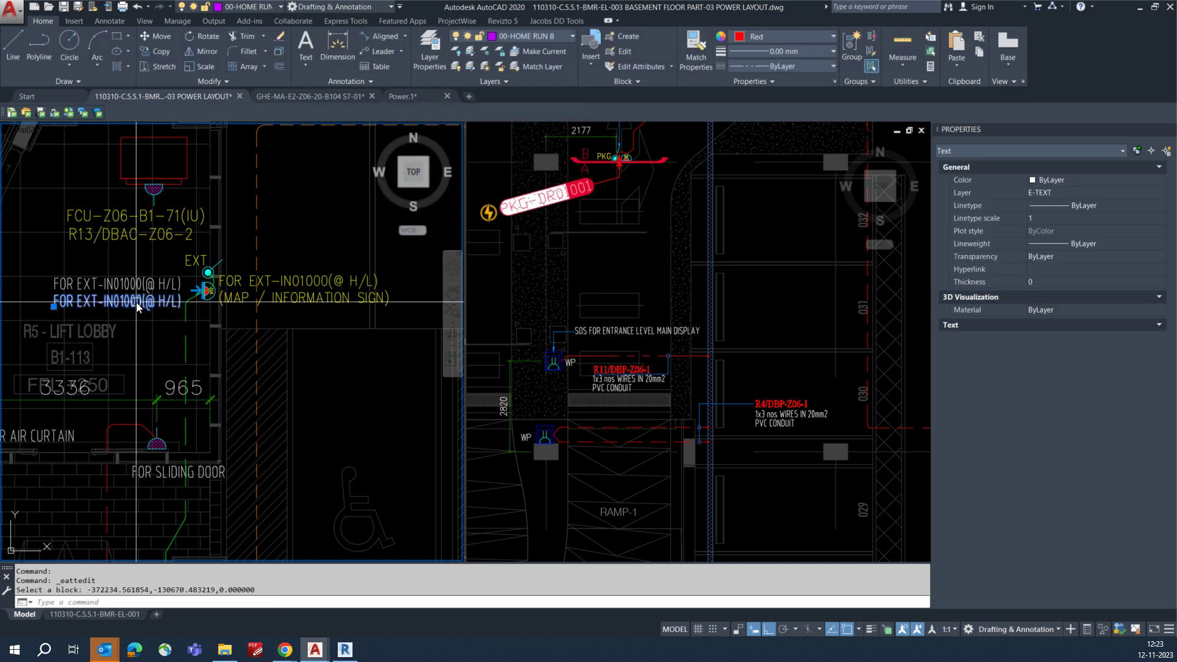
pyautogui.click(284, 328)
pyautogui.press('Escape')
pyautogui.click(325, 299)
pyautogui.press('Escape')
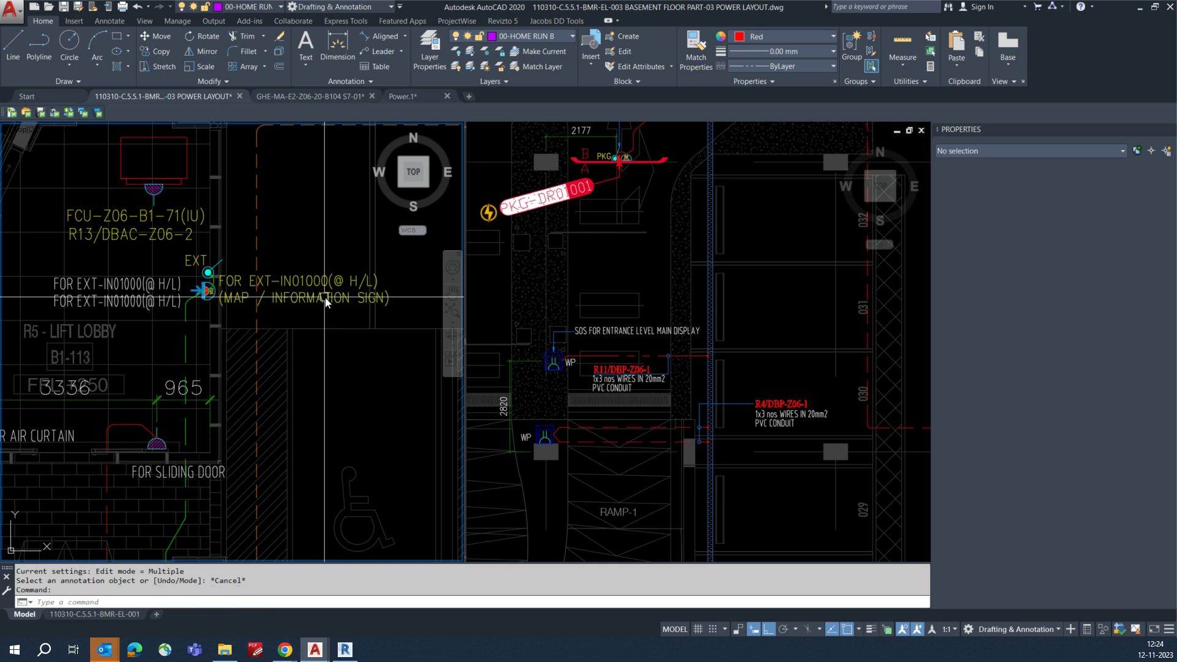
# - Try to replace the lower copied note's text with "(MAP / INFORMATION SIGN)", taken from the sign block's second TAG attribute
pyautogui.doubleClick(433, 251)
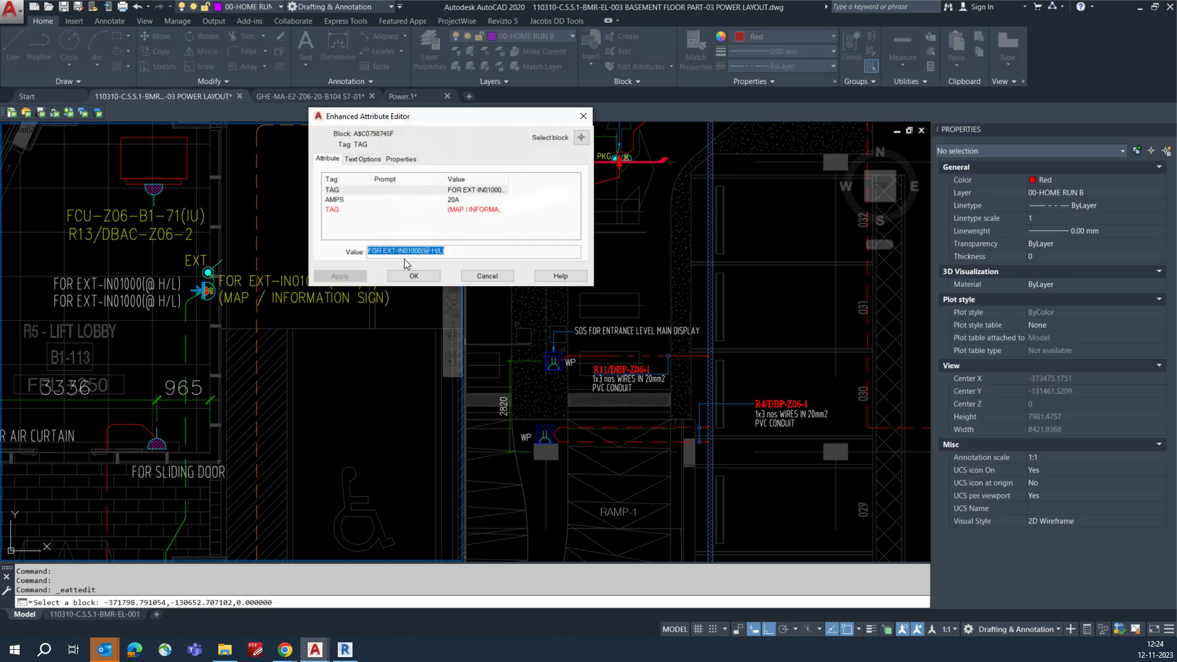
pyautogui.click(470, 211)
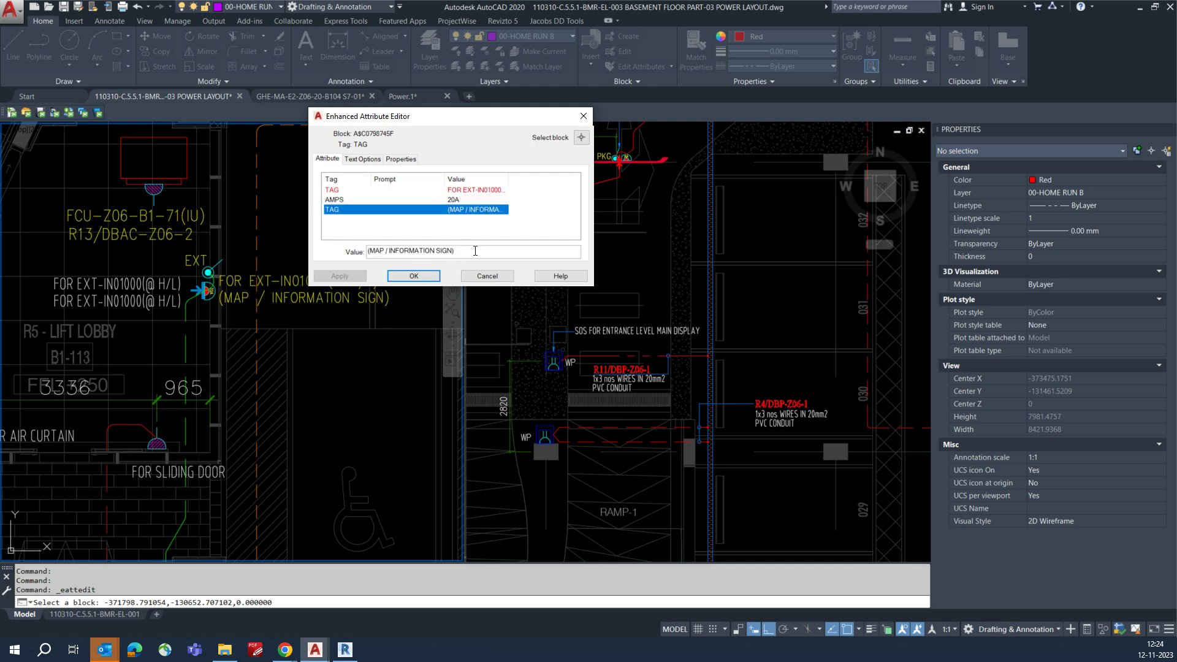
pyautogui.click(414, 276)
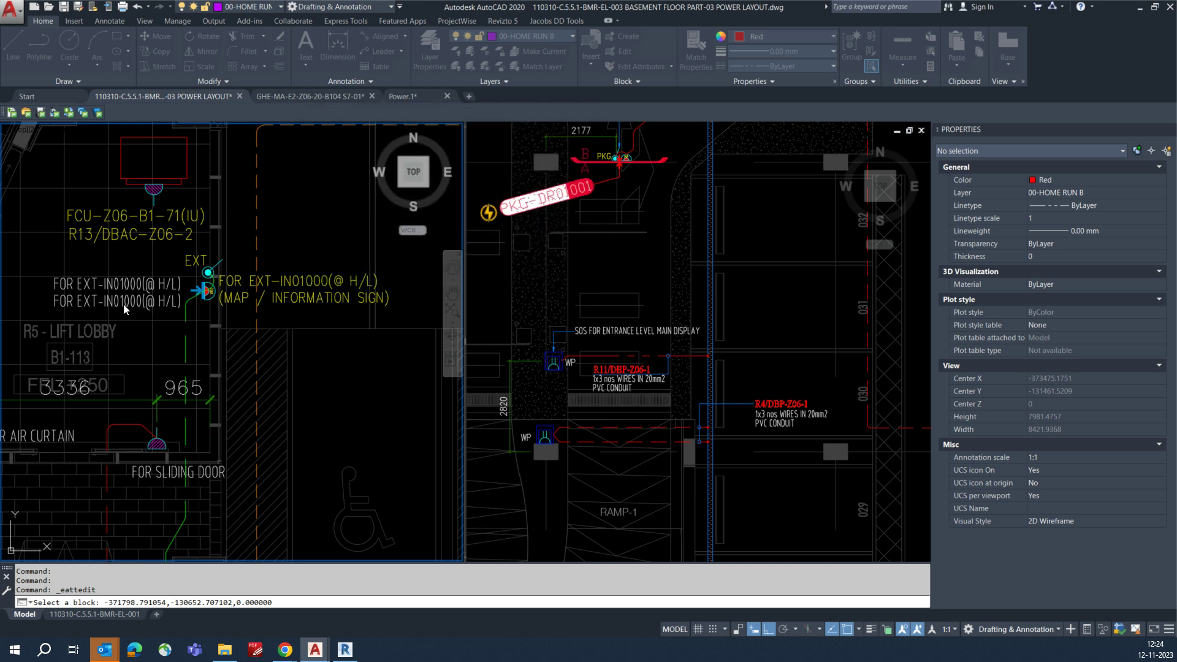
pyautogui.click(123, 304)
pyautogui.press('Delete')
pyautogui.write('(MAP / INFORMATION SIGN)')
pyautogui.rightClick(277, 317)
pyautogui.click(300, 286)
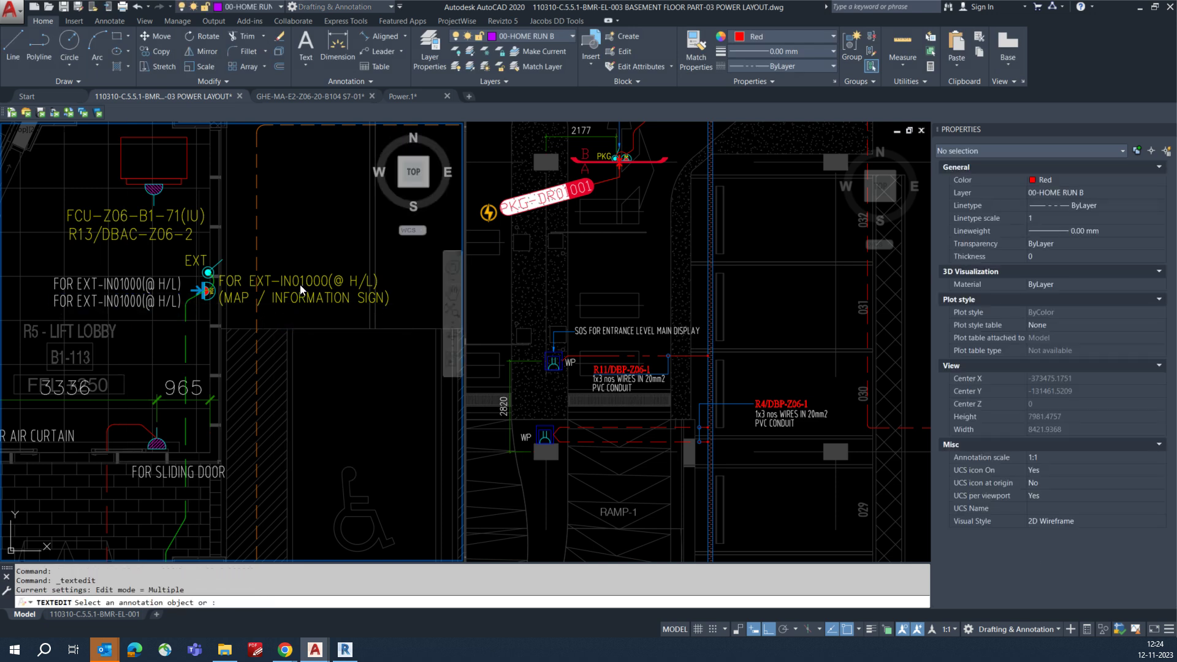
pyautogui.press('Escape')
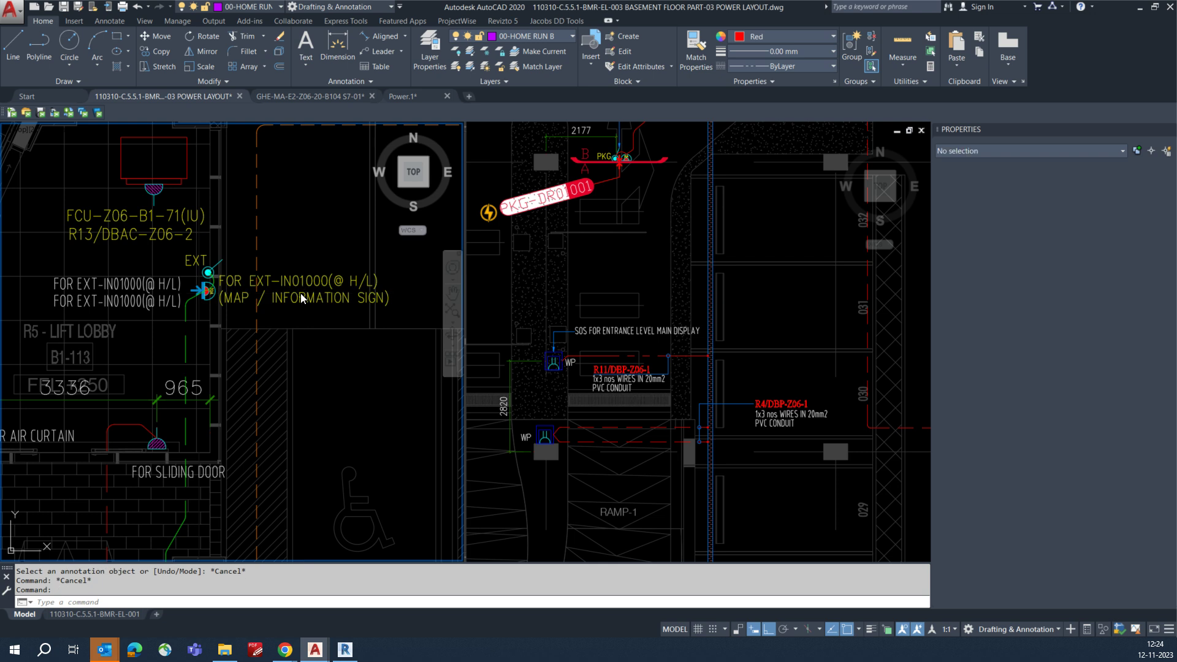
# - Clear the values of both TAG attributes in the information sign outlet block, keeping its AMPS attribute
pyautogui.doubleClick(300, 293)
pyautogui.press('Delete')
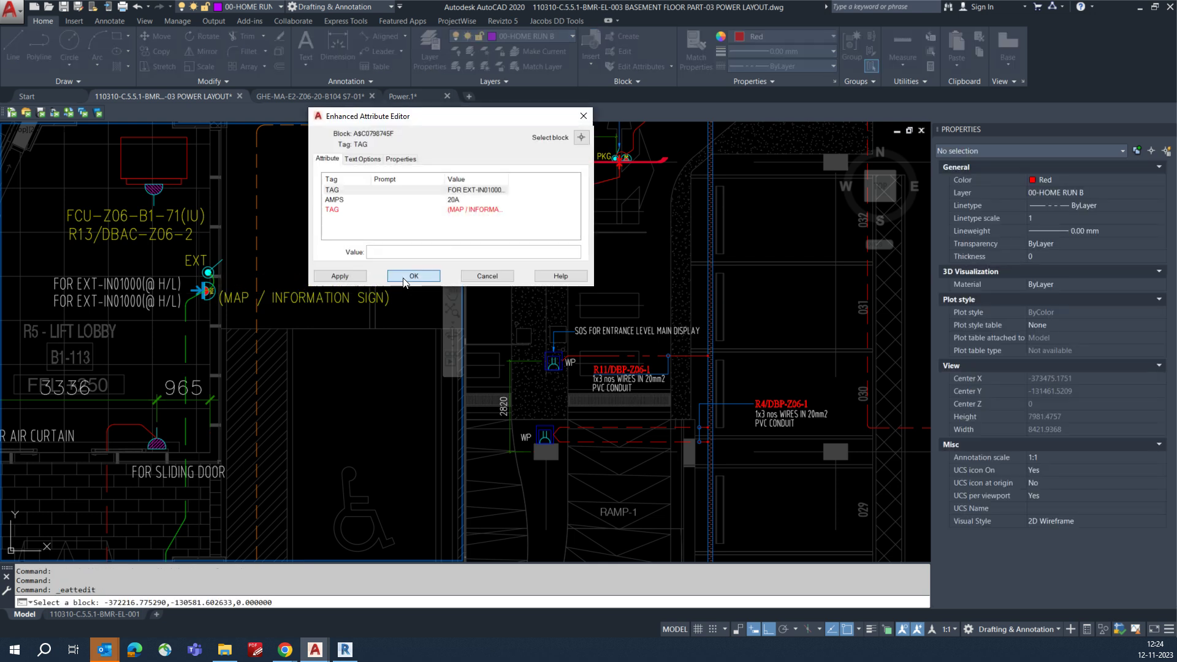
pyautogui.click(405, 277)
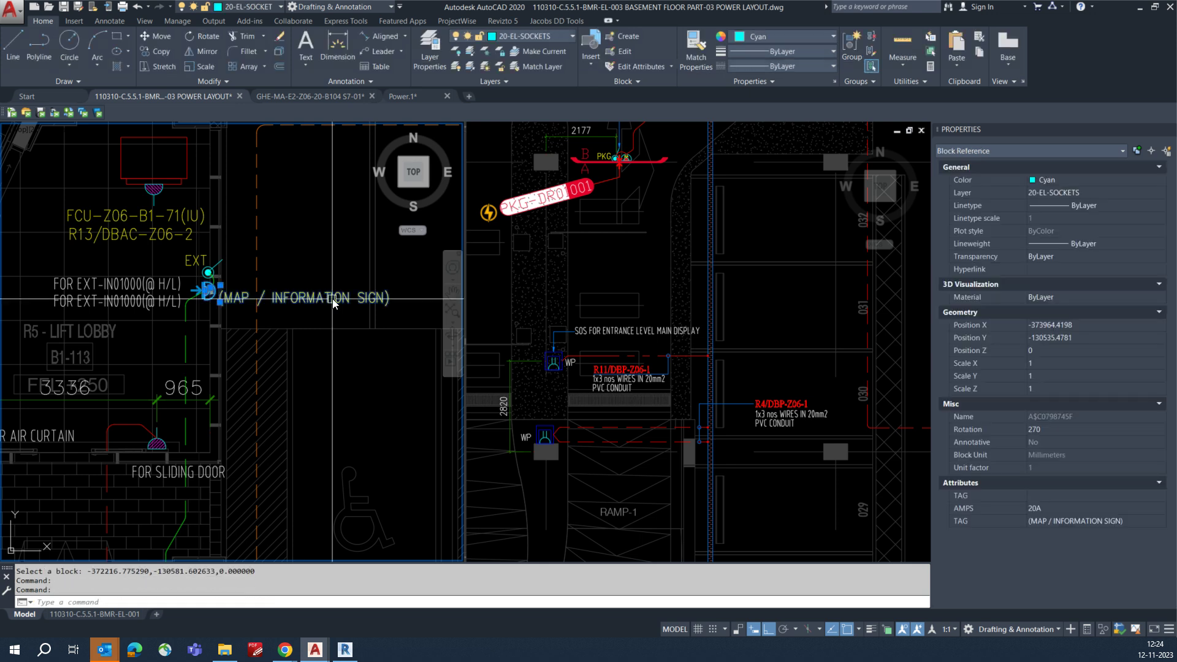
pyautogui.doubleClick(332, 299)
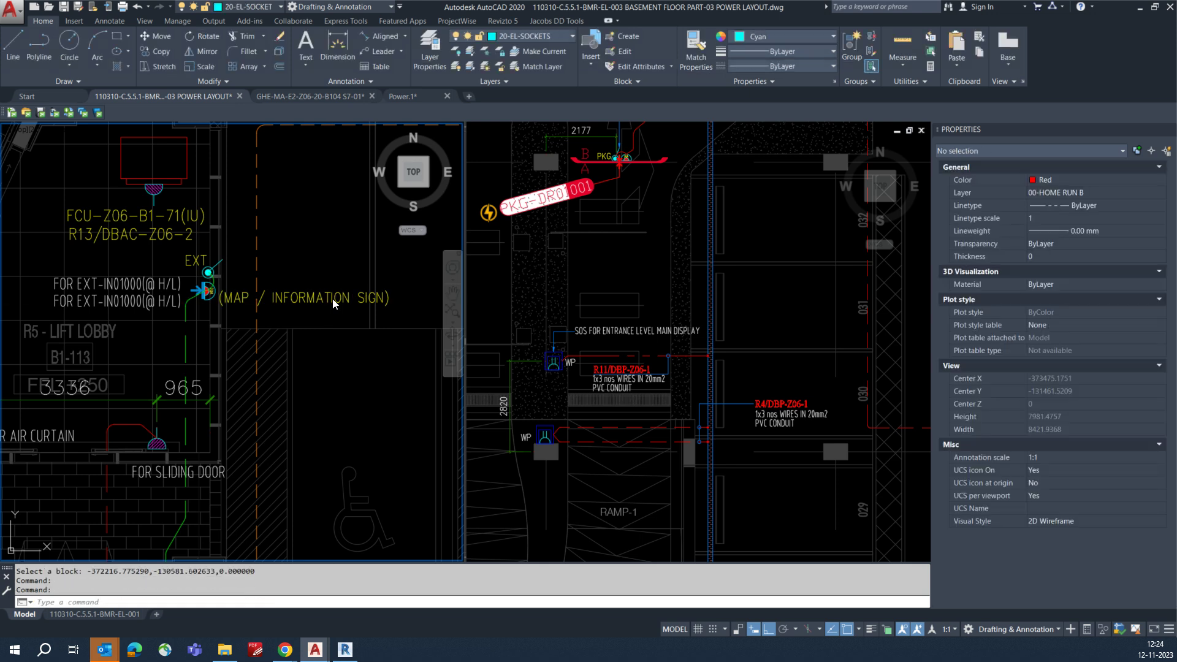
pyautogui.click(471, 211)
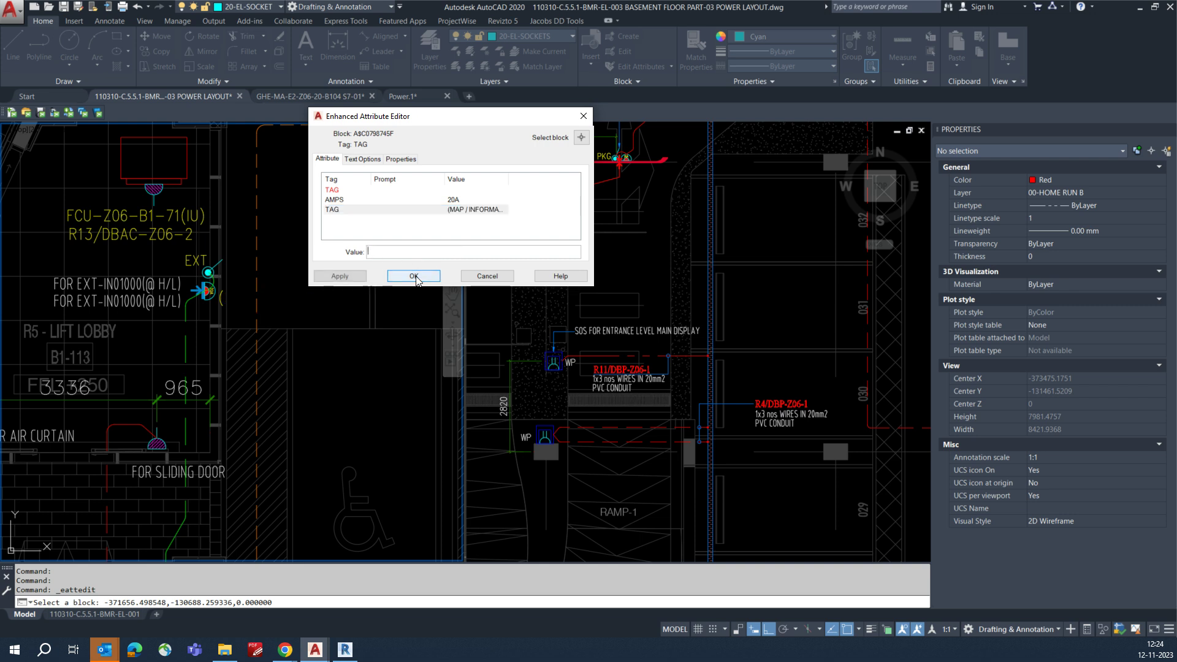
pyautogui.click(414, 276)
# - Add a vertical linear dimension from the information sign outlet up to the wall, placed outside the lift lobby
pyautogui.write('DLI')
pyautogui.press('Return')
pyautogui.scroll(2, 225, 311)
pyautogui.click(232, 314)
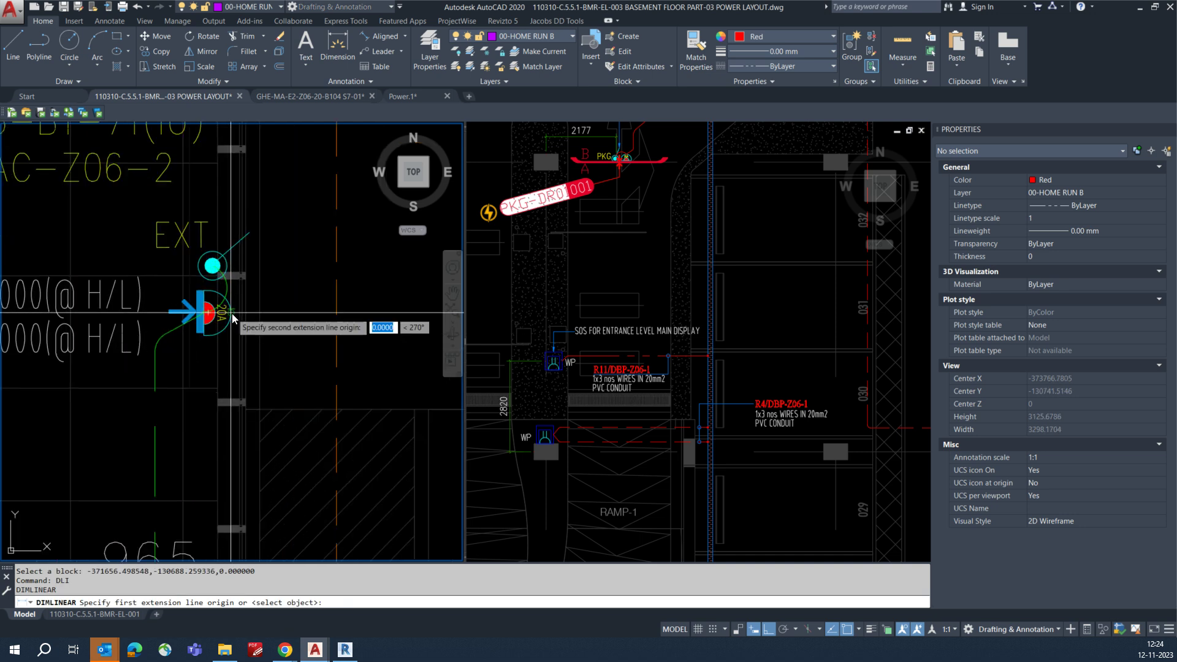
pyautogui.scroll(-2, 232, 316)
pyautogui.click(233, 152)
pyautogui.click(261, 204)
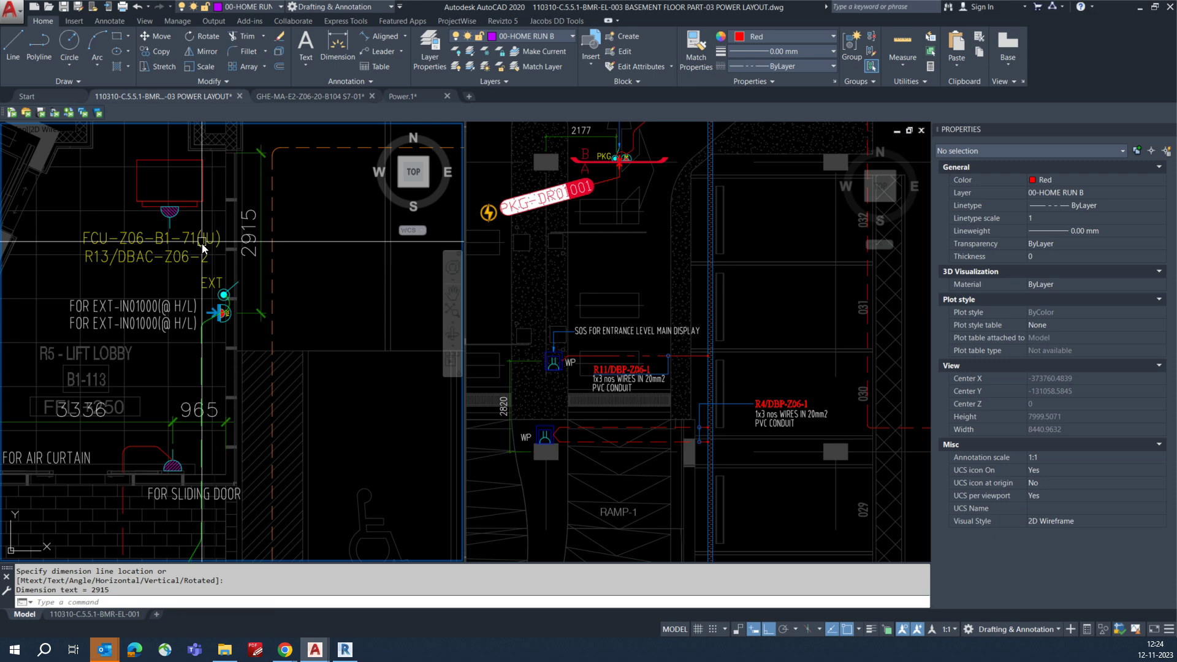
# - Draw a conduit polyline from the DBP-Z06-2 panel down into room ELE-E and across to the R2/DBP-Z06-2 socket on the slanted wall
pyautogui.moveTo(201, 241); pyautogui.dragTo(326, 260, button='middle')
pyautogui.scroll(-4, 326, 260)
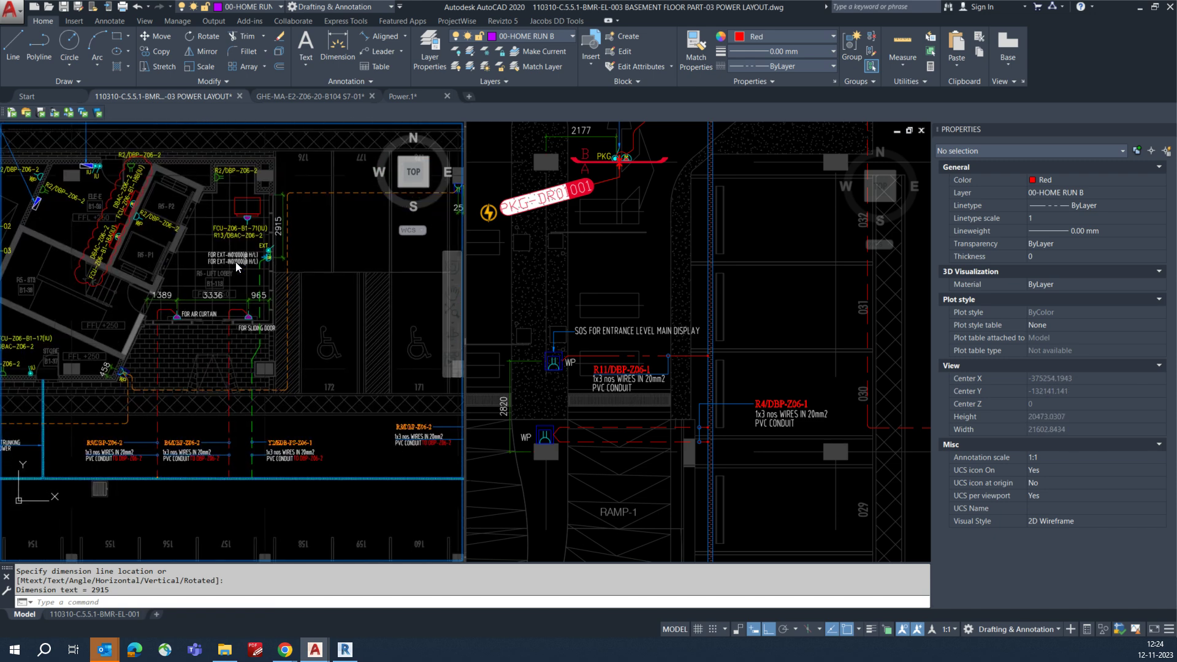
pyautogui.scroll(4, 249, 309)
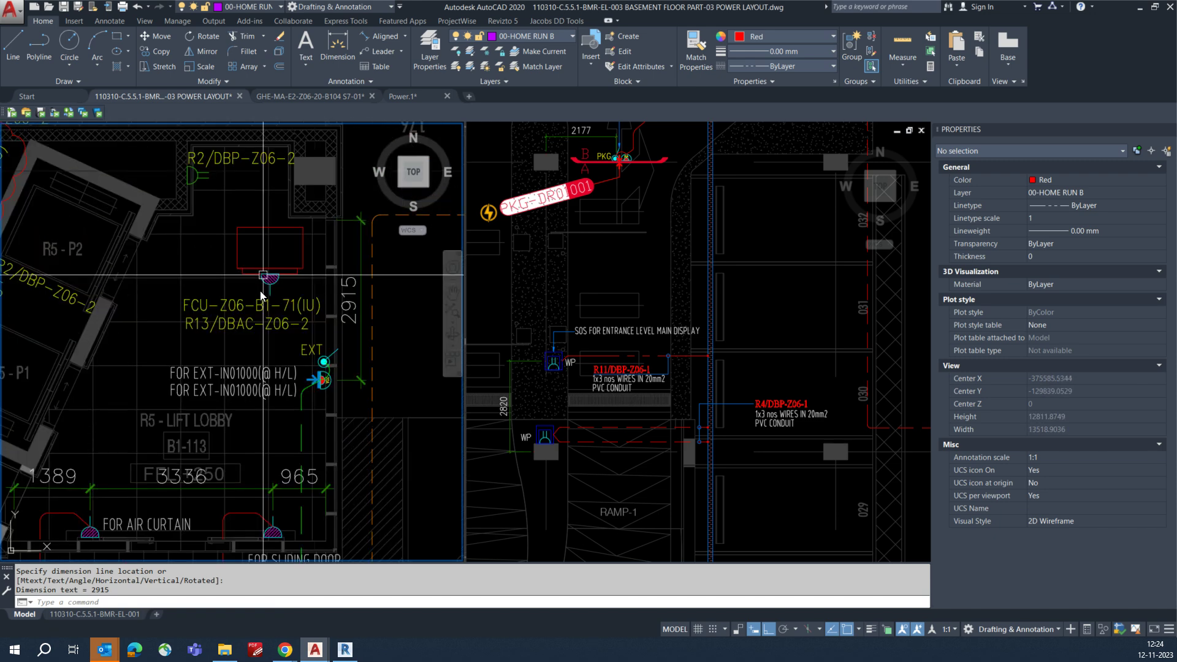
pyautogui.moveTo(232, 283)
pyautogui.mouseDown(button='middle')
pyautogui.moveTo(270, 258)
pyautogui.moveTo(271, 268)
pyautogui.mouseUp(button='middle')
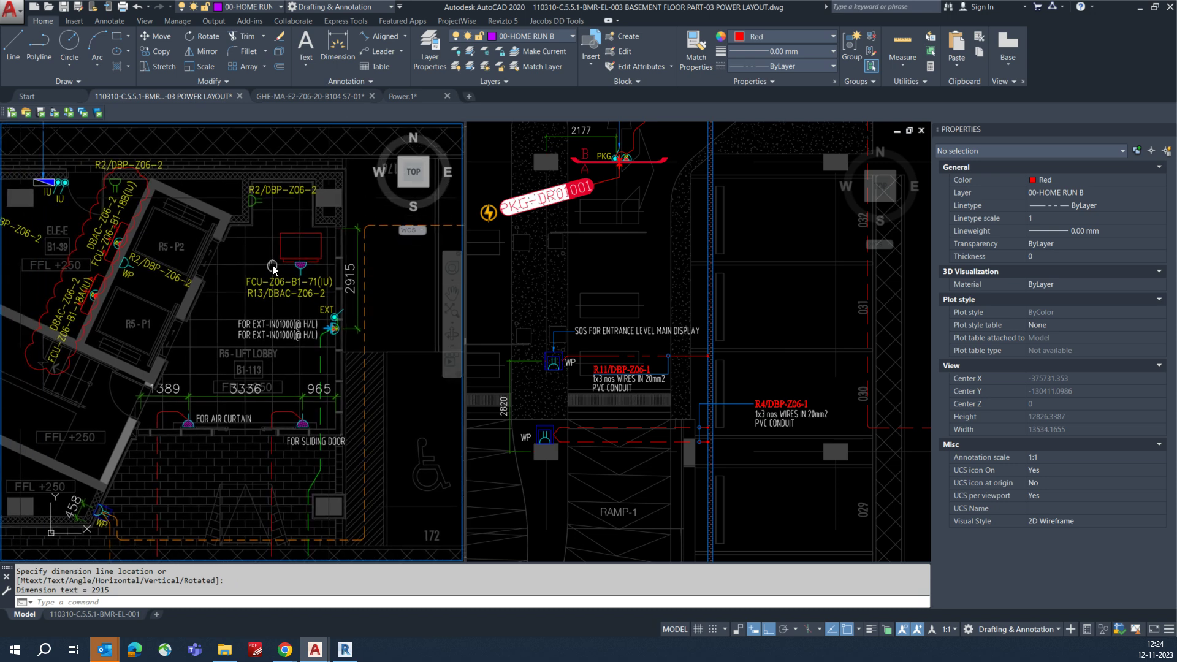
pyautogui.moveTo(168, 302)
pyautogui.mouseDown(button='middle')
pyautogui.moveTo(241, 307)
pyautogui.moveTo(245, 338)
pyautogui.mouseUp(button='middle')
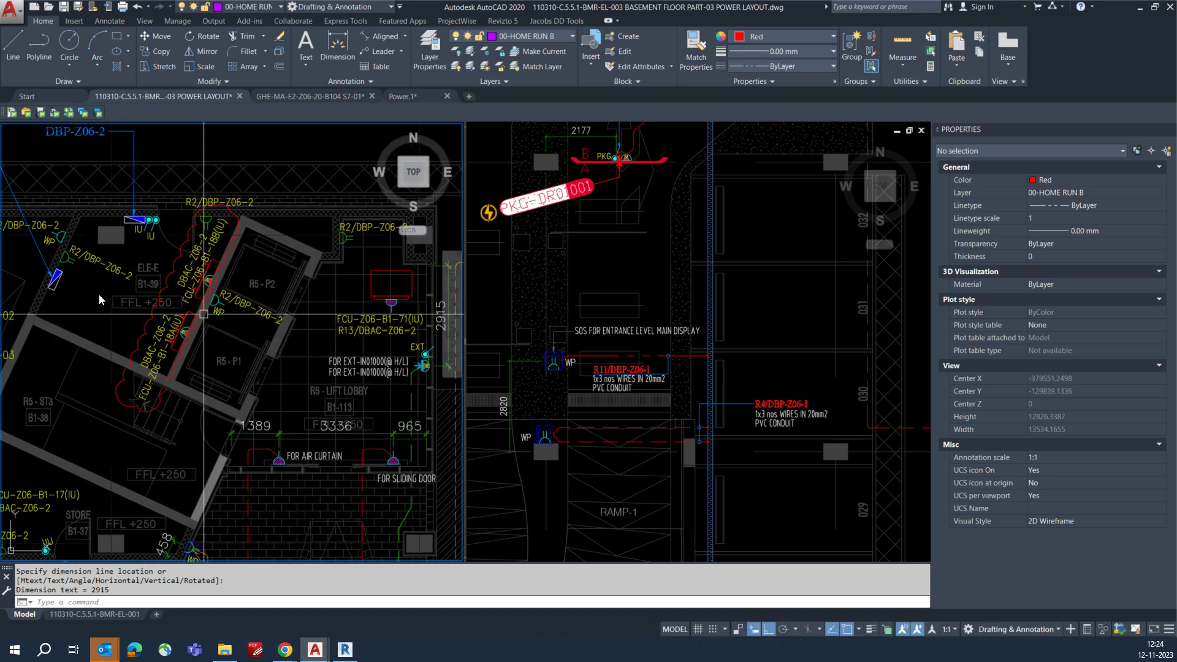
pyautogui.scroll(-2, 104, 299)
pyautogui.scroll(4, 98, 290)
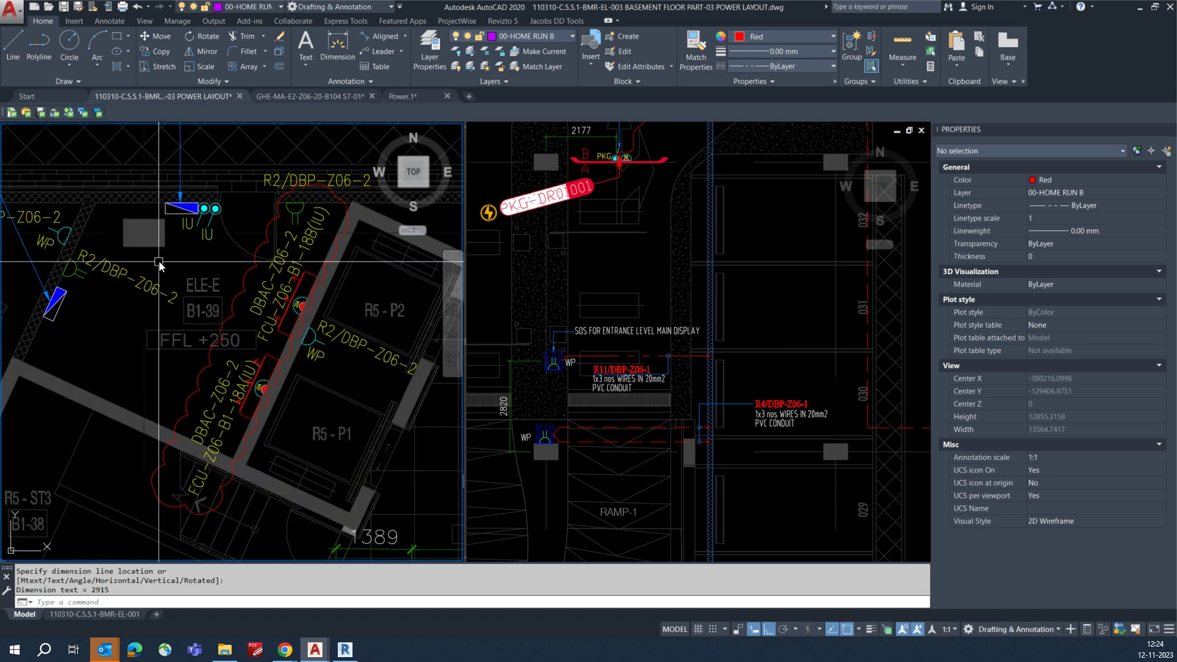
pyautogui.moveTo(160, 263); pyautogui.dragTo(160, 307, button='middle')
pyautogui.scroll(2, 174, 273)
pyautogui.write('pl')
pyautogui.press('Return')
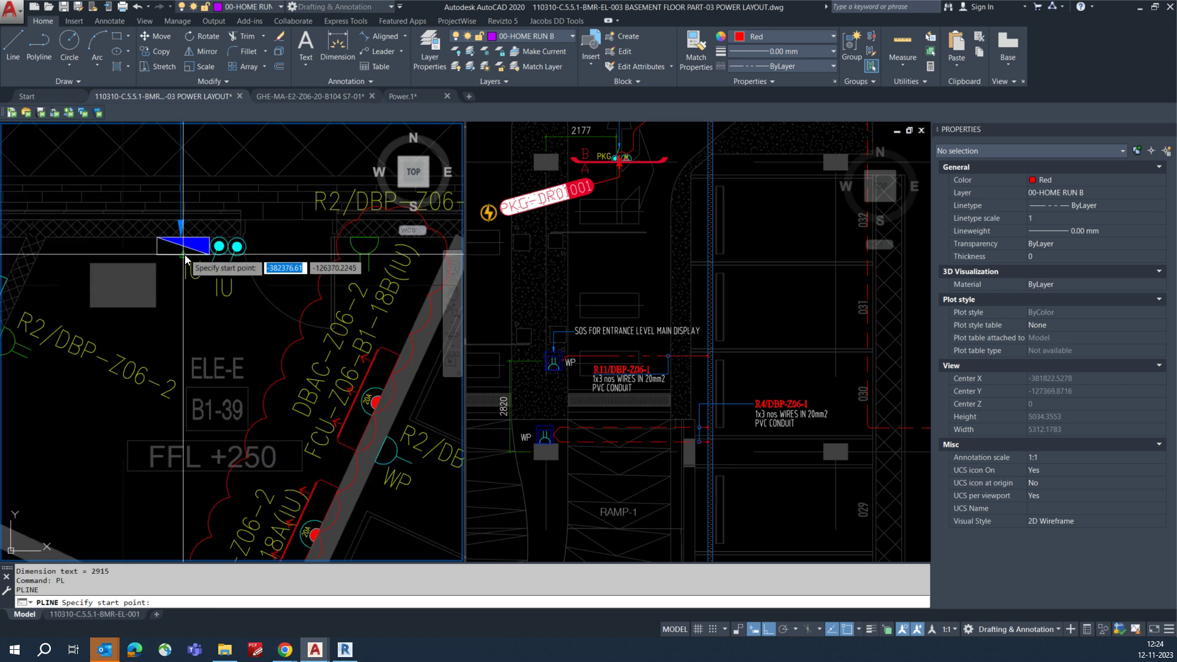
pyautogui.click(184, 254)
pyautogui.click(178, 323)
pyautogui.scroll(-2, 172, 324)
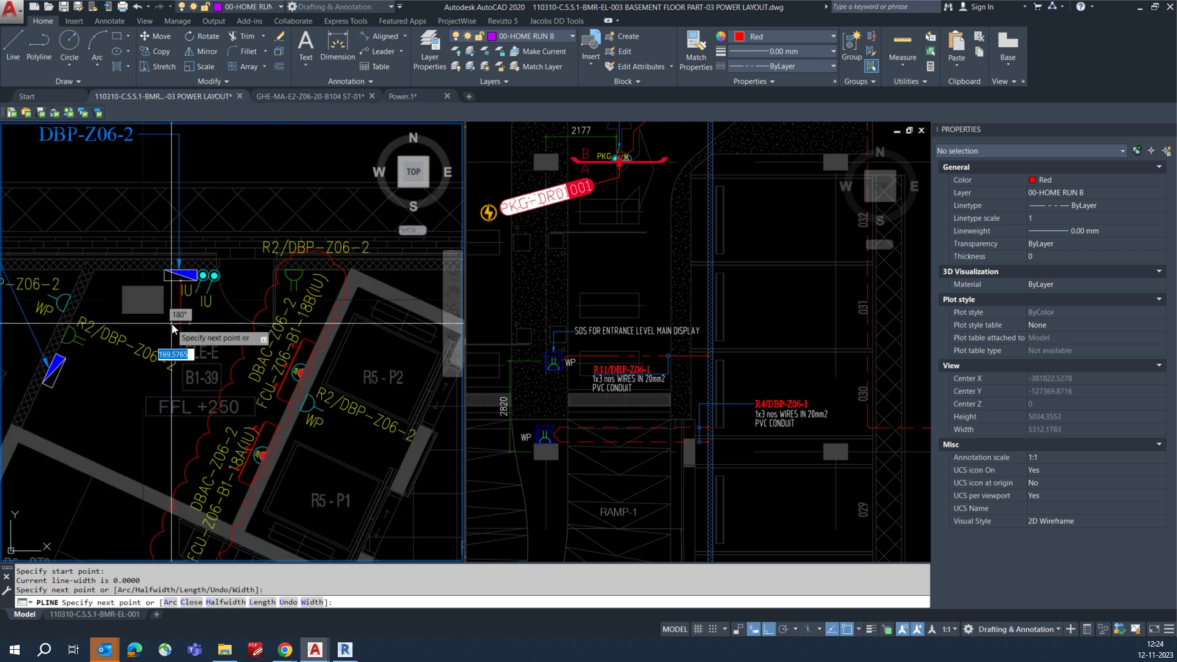
pyautogui.scroll(4, 184, 320)
pyautogui.click(99, 314)
pyautogui.click(32, 354)
pyautogui.press('Escape')
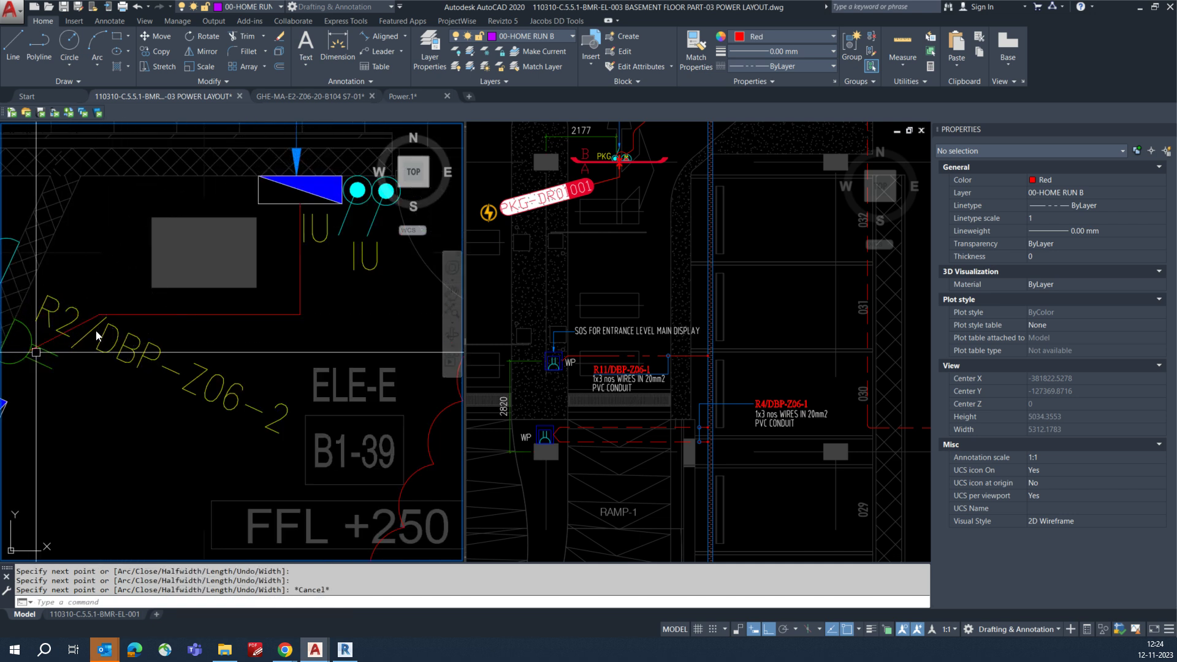
# - Fillet both bends of the new ELE-E conduit polyline with the current 150 radius
pyautogui.press('Escape')
pyautogui.press('space')
pyautogui.press('Escape')
pyautogui.write('f')
pyautogui.press('space')
pyautogui.click(81, 322)
pyautogui.click(154, 315)
pyautogui.press('space')
pyautogui.click(265, 316)
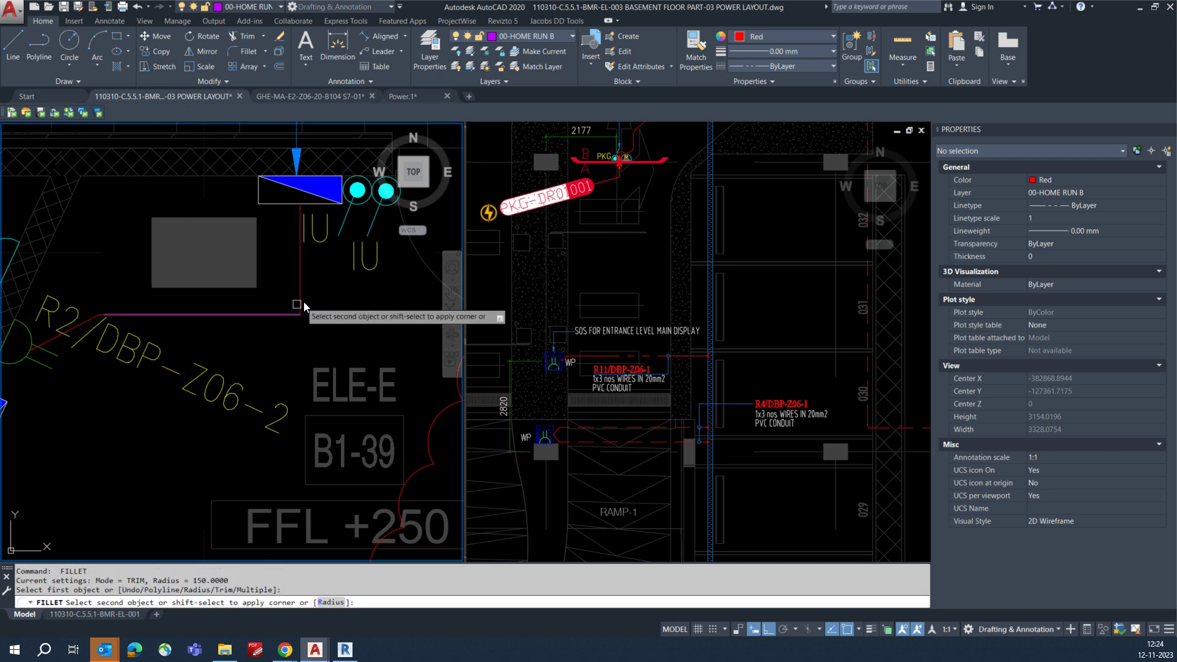
pyautogui.press('Escape')
# - Match the new ELE-E conduit's properties to the dashed red home-run conduit near RAMP-1
pyautogui.click(615, 379)
pyautogui.press('Escape')
pyautogui.write('Ma')
pyautogui.press('Return')
pyautogui.click(627, 428)
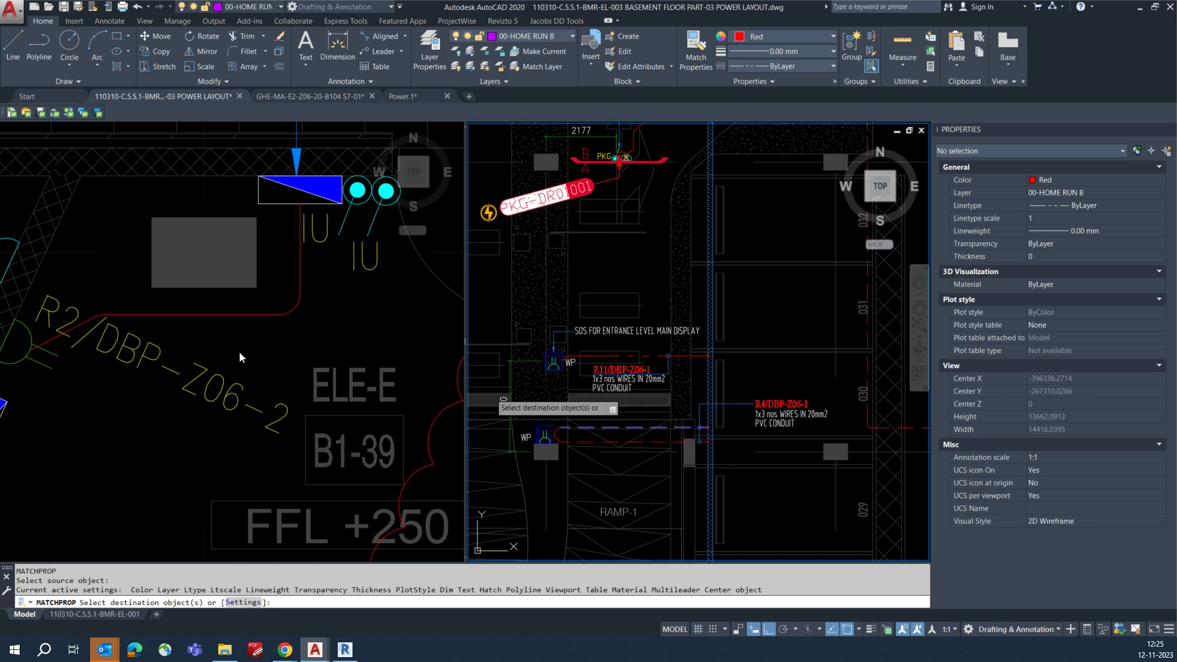
pyautogui.click(255, 332)
pyautogui.click(257, 325)
pyautogui.click(249, 311)
pyautogui.press('Escape')
# - Draw a conduit polyline from the slanted-wall socket across ELE-E and up to the R2/DBP-Z06-2 socket at the revision cloud's upper end
pyautogui.scroll(-2, 227, 339)
pyautogui.moveTo(162, 346); pyautogui.dragTo(163, 328, button='middle')
pyautogui.write('pl')
pyautogui.press('Return')
pyautogui.scroll(3, 162, 341)
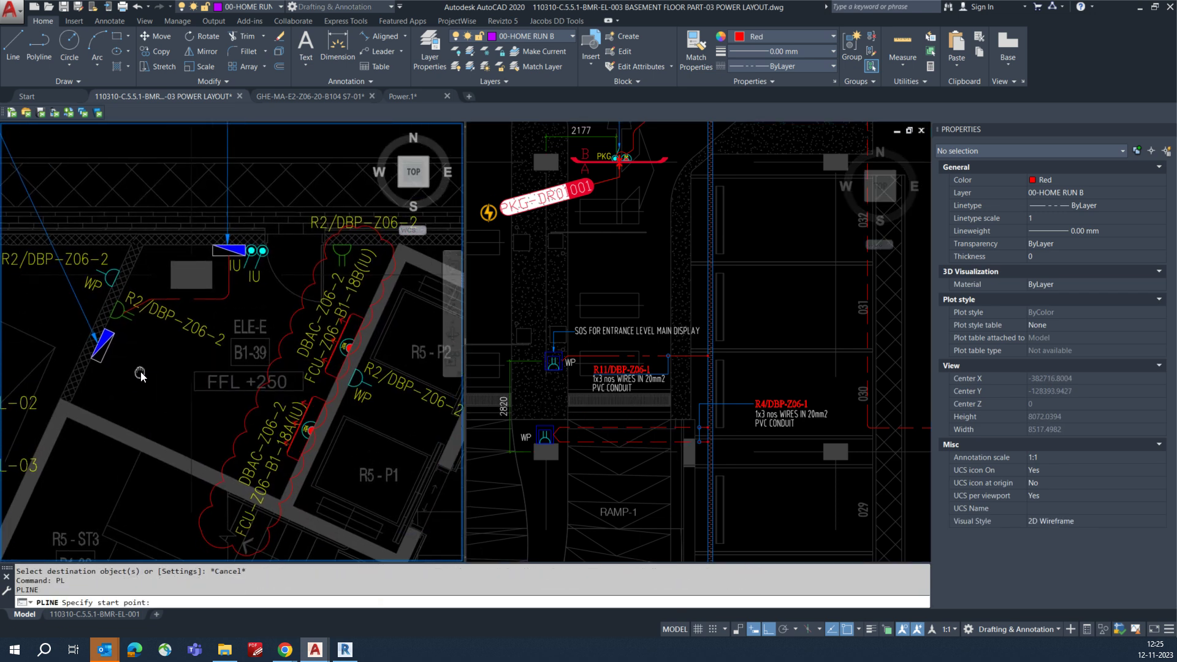
pyautogui.click(123, 296)
pyautogui.press('F8')
pyautogui.press('F8')
pyautogui.scroll(-2, 245, 352)
pyautogui.scroll(5, 233, 347)
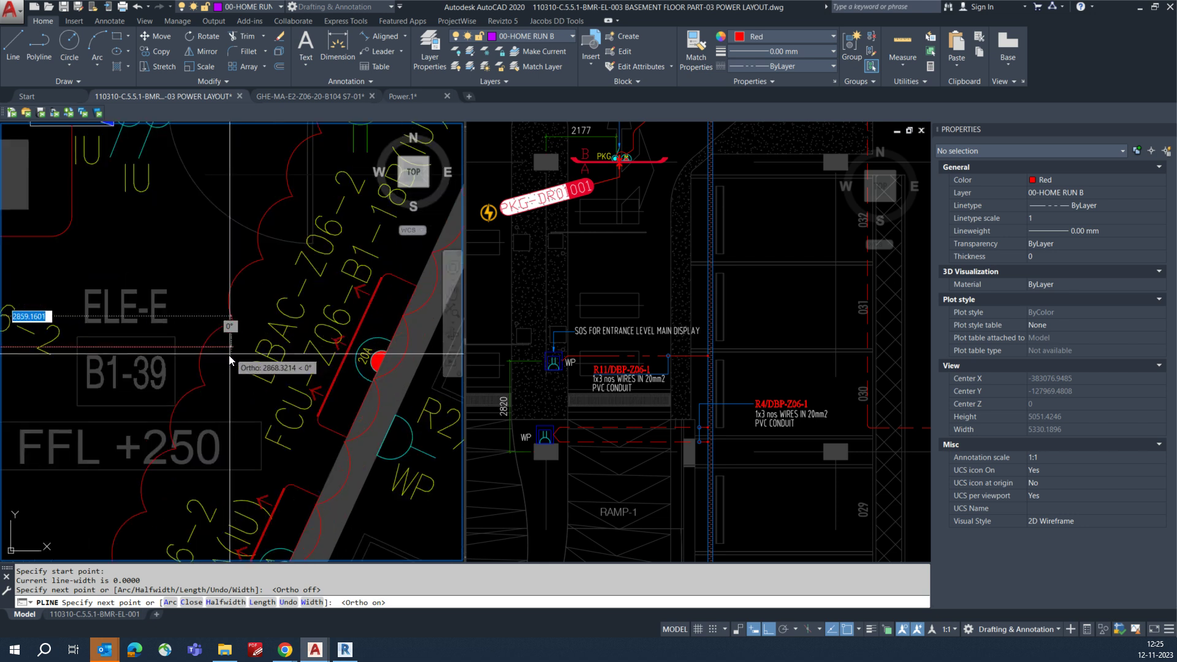
pyautogui.click(229, 355)
pyautogui.moveTo(303, 252); pyautogui.dragTo(180, 439, button='middle')
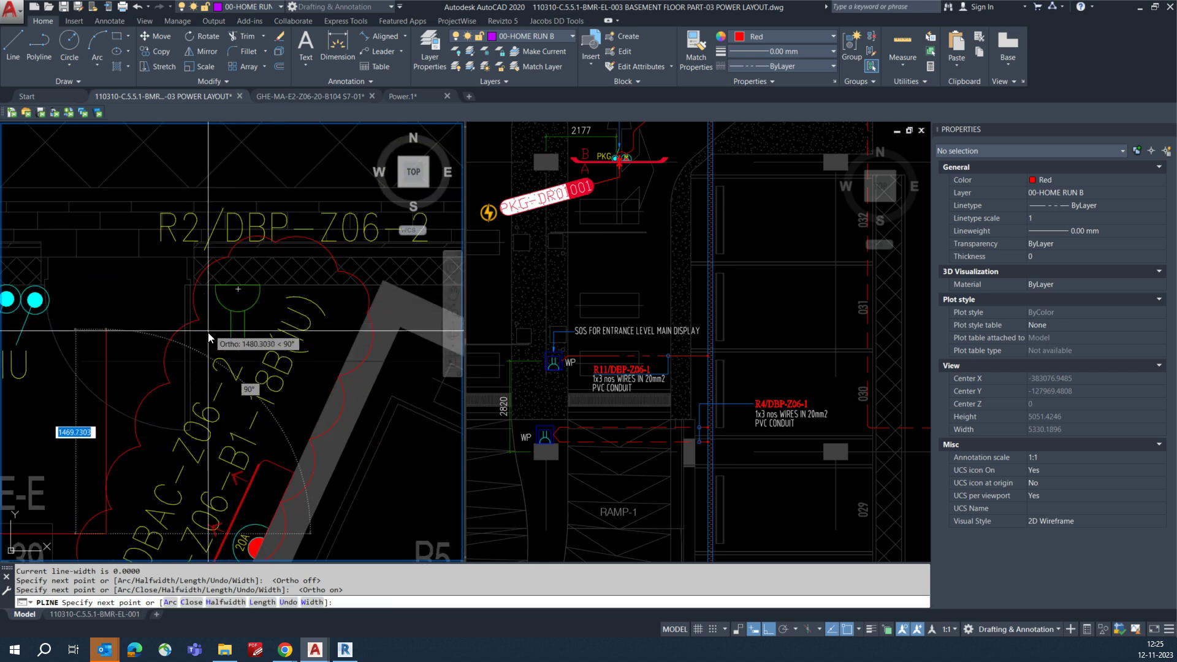
pyautogui.press('F8')
pyautogui.click(213, 330)
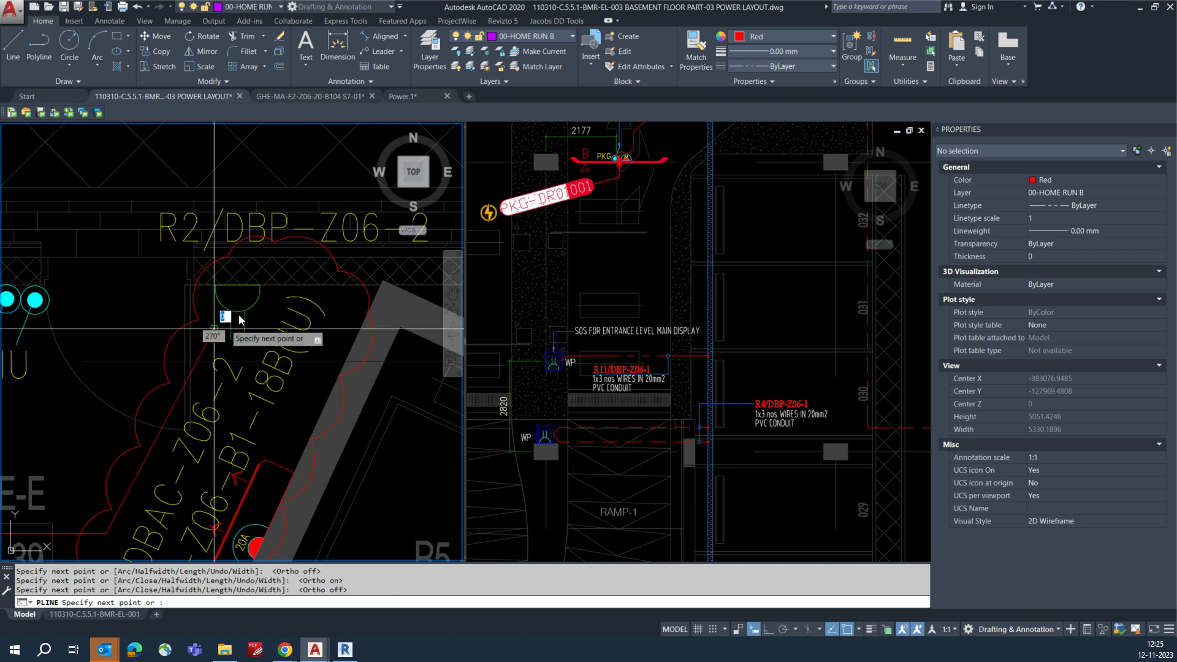
pyautogui.click(235, 326)
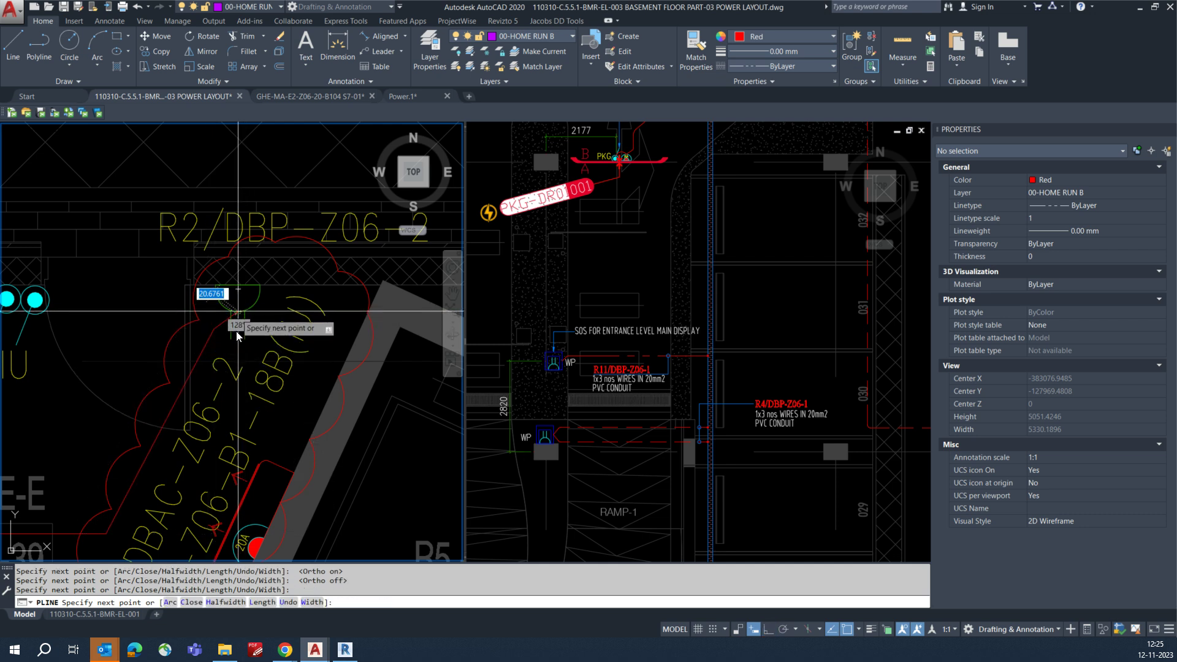
# - Extend the conduit polyline from the socket at the revision cloud's upper end across to the R2/DBP-Z06-2 socket at the lift lobby
pyautogui.moveTo(236, 330); pyautogui.dragTo(233, 265, button='middle')
pyautogui.scroll(-1, 233, 276)
pyautogui.scroll(1, 237, 280)
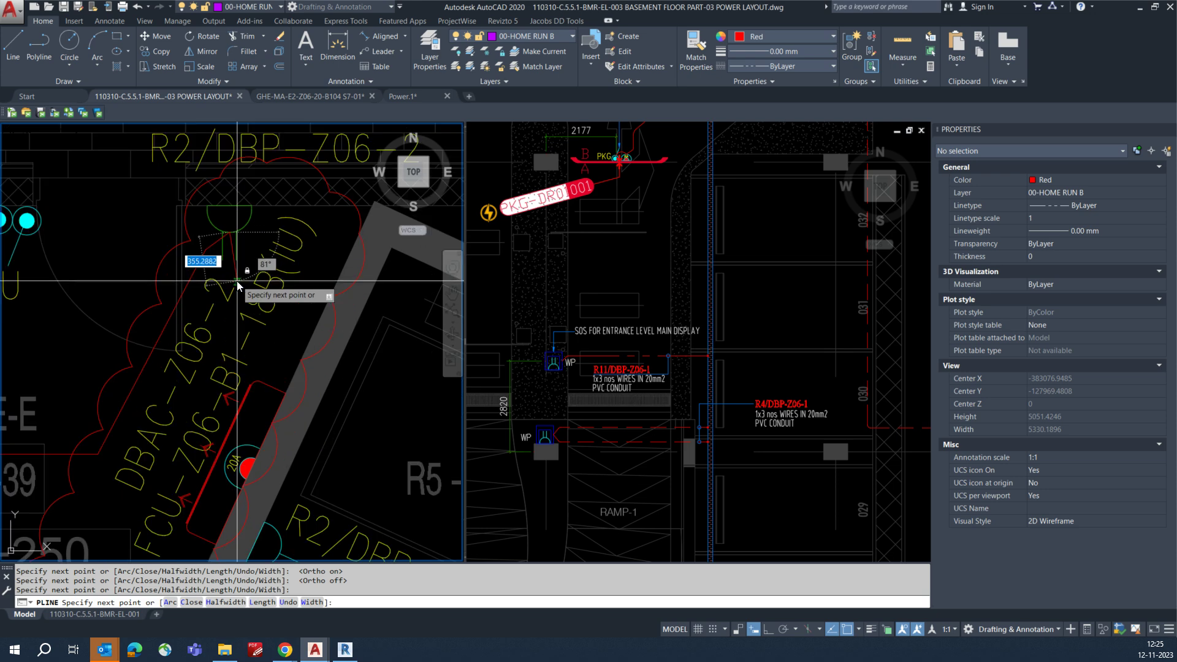
pyautogui.scroll(-1, 228, 290)
pyautogui.moveTo(189, 359); pyautogui.dragTo(225, 296, button='middle')
pyautogui.scroll(-1, 210, 331)
pyautogui.moveTo(199, 345); pyautogui.dragTo(202, 268, button='middle')
pyautogui.scroll(-2, 195, 283)
pyautogui.scroll(1, 271, 253)
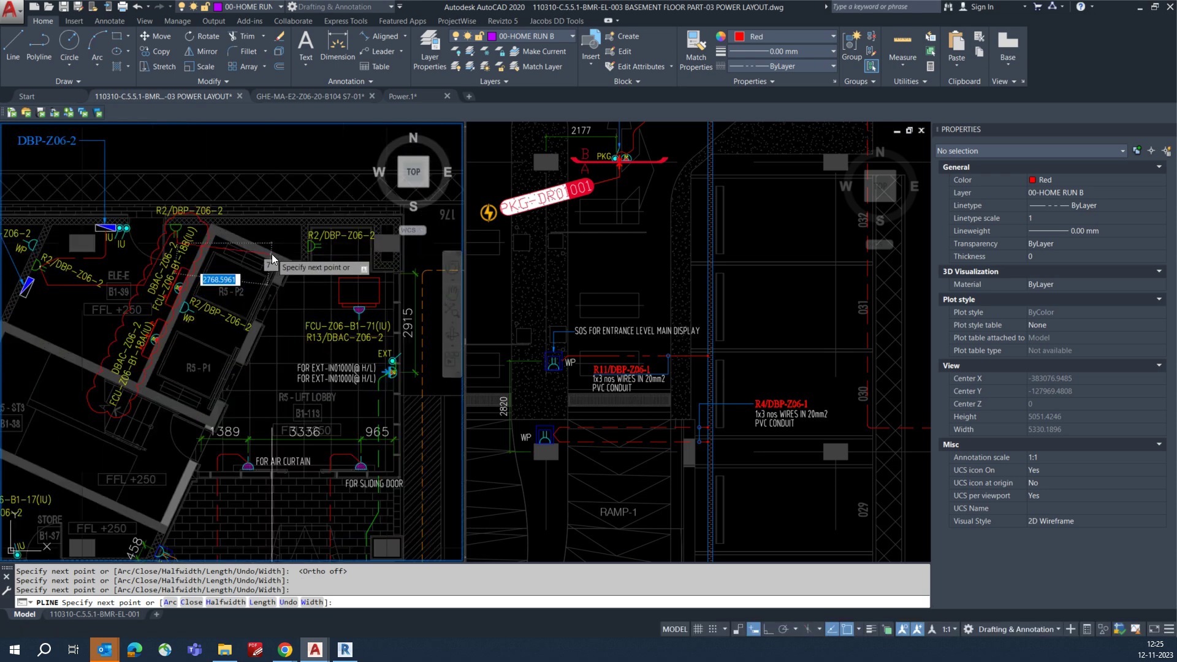
pyautogui.scroll(2, 288, 281)
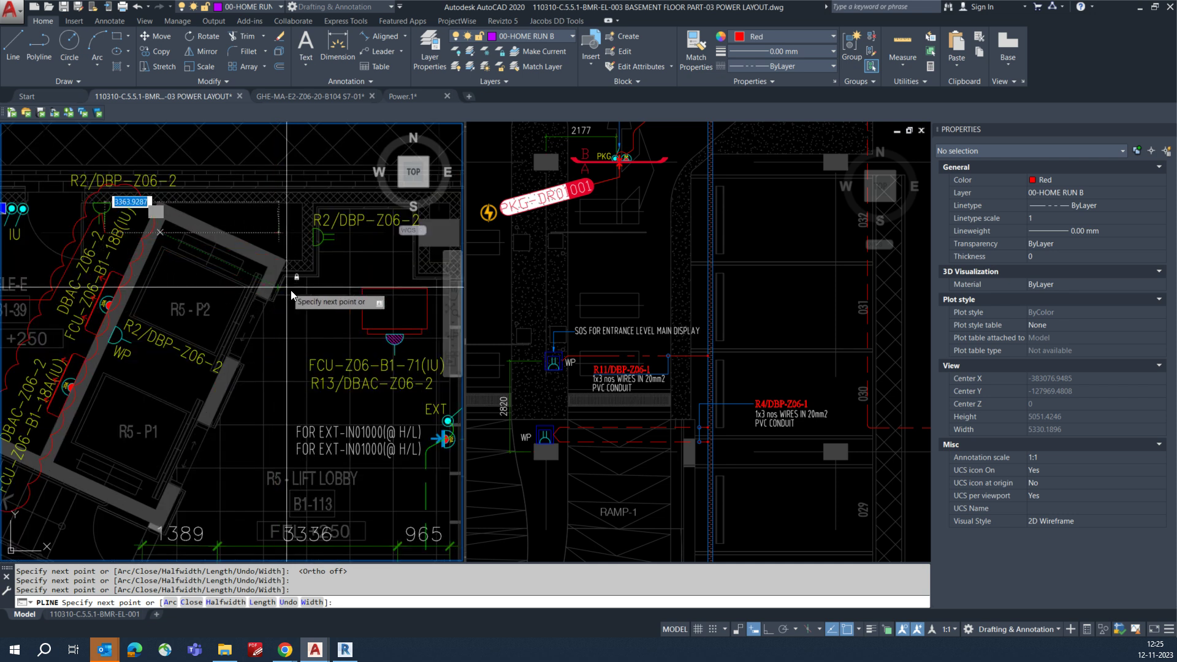
pyautogui.press('F8')
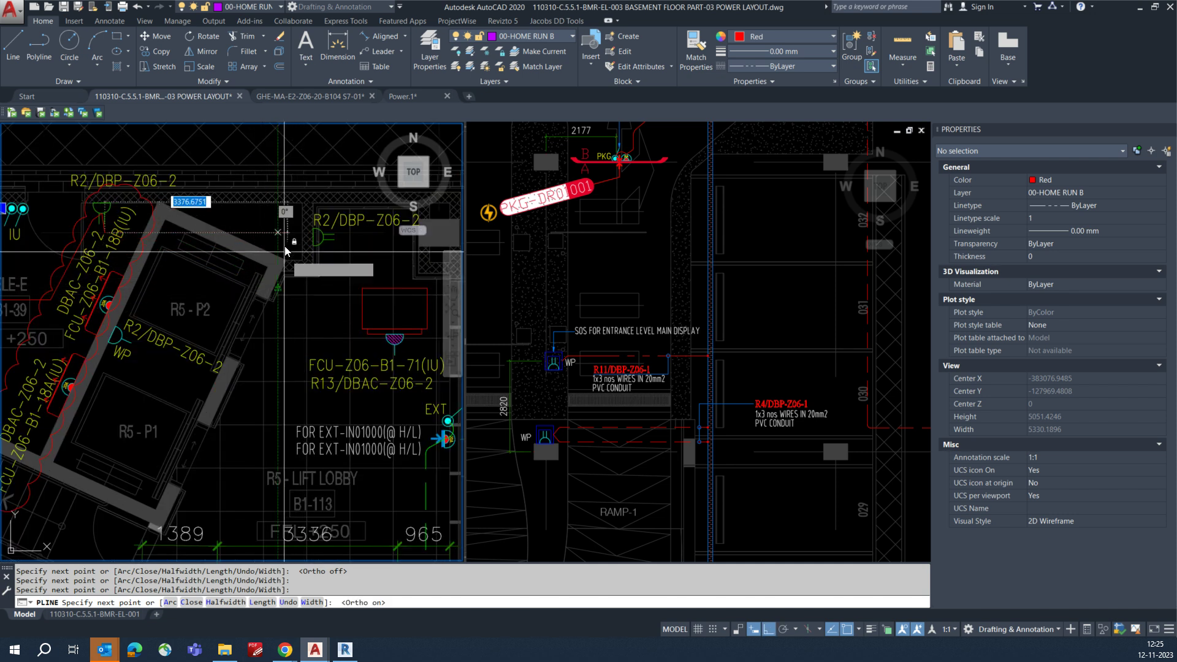
pyautogui.scroll(3, 305, 236)
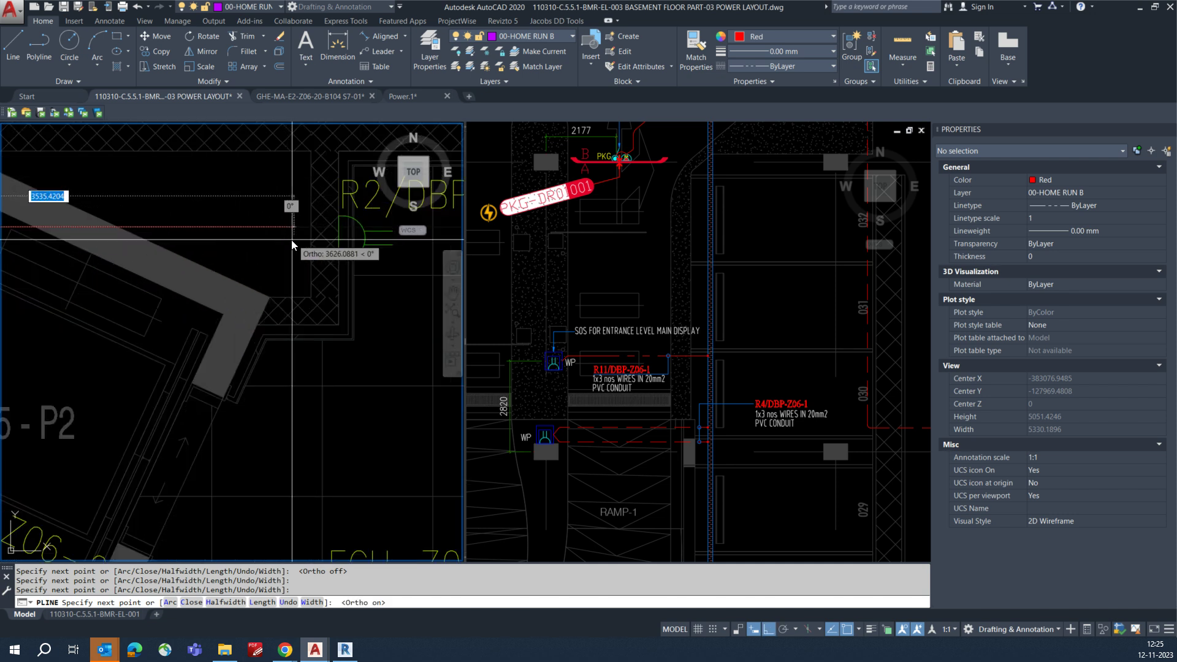
pyautogui.click(341, 243)
pyautogui.scroll(-3, 318, 270)
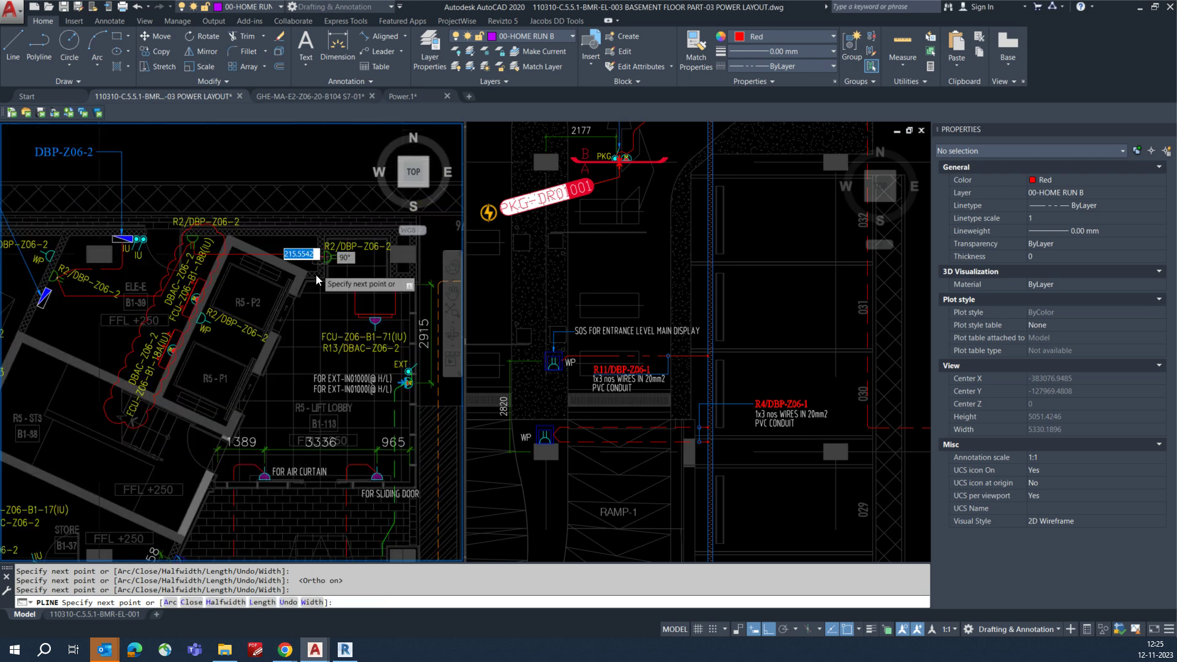
pyautogui.moveTo(224, 270); pyautogui.dragTo(153, 257, button='middle')
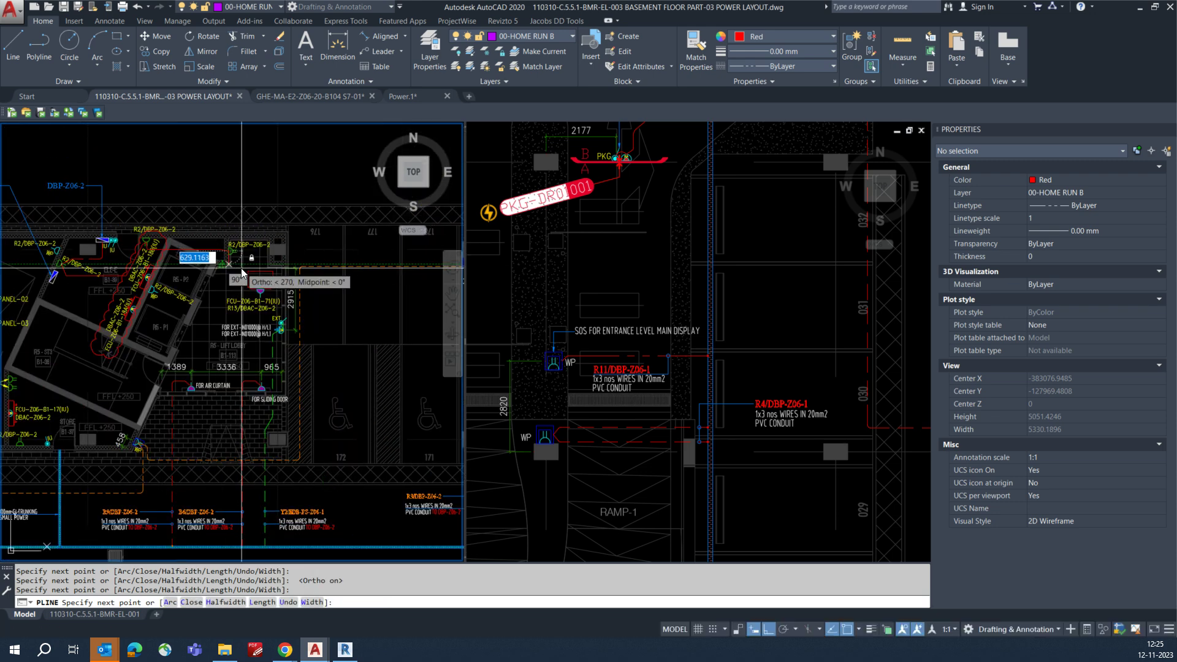
pyautogui.scroll(5, 242, 273)
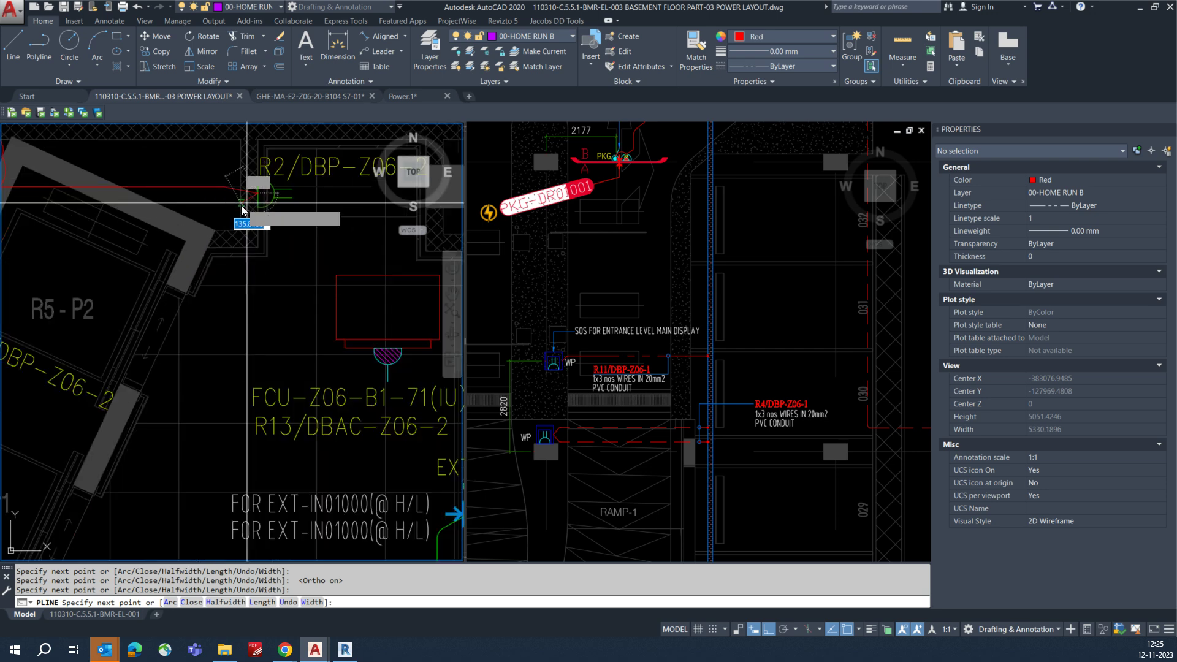
pyautogui.click(241, 207)
# - Continue the conduit polyline down from the lift lobby socket and across to the R2/DBP-Z06-2 WP socket in the R5-P2 lift shaft
pyautogui.scroll(-3, 238, 291)
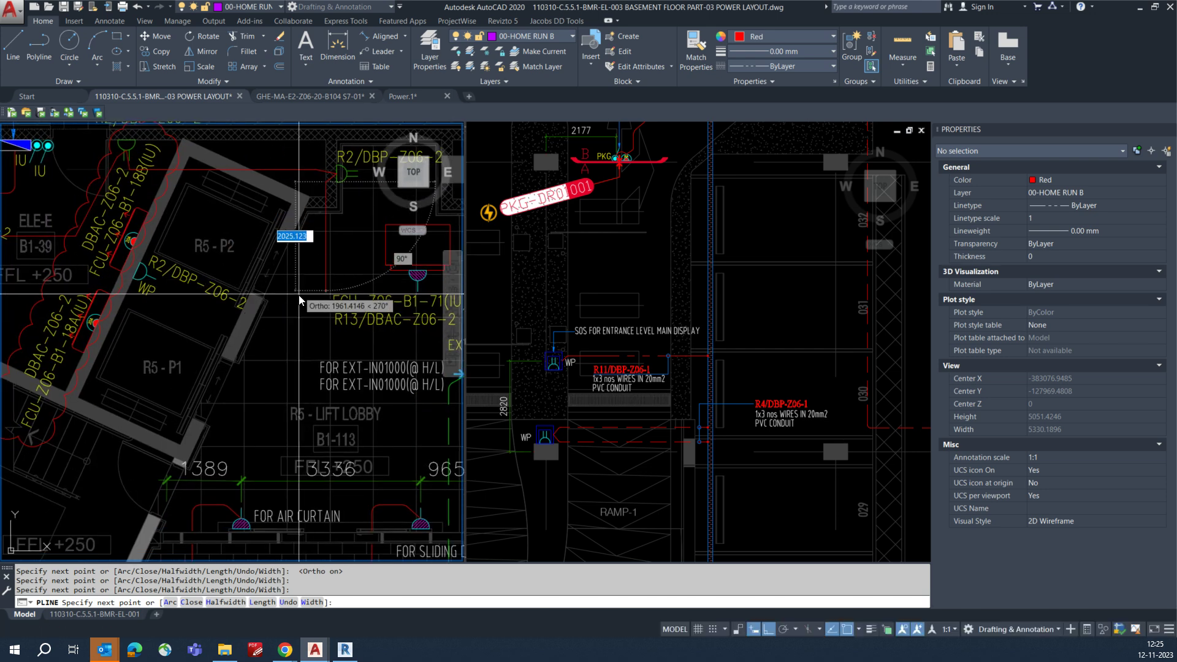
pyautogui.click(306, 304)
pyautogui.scroll(4, 193, 296)
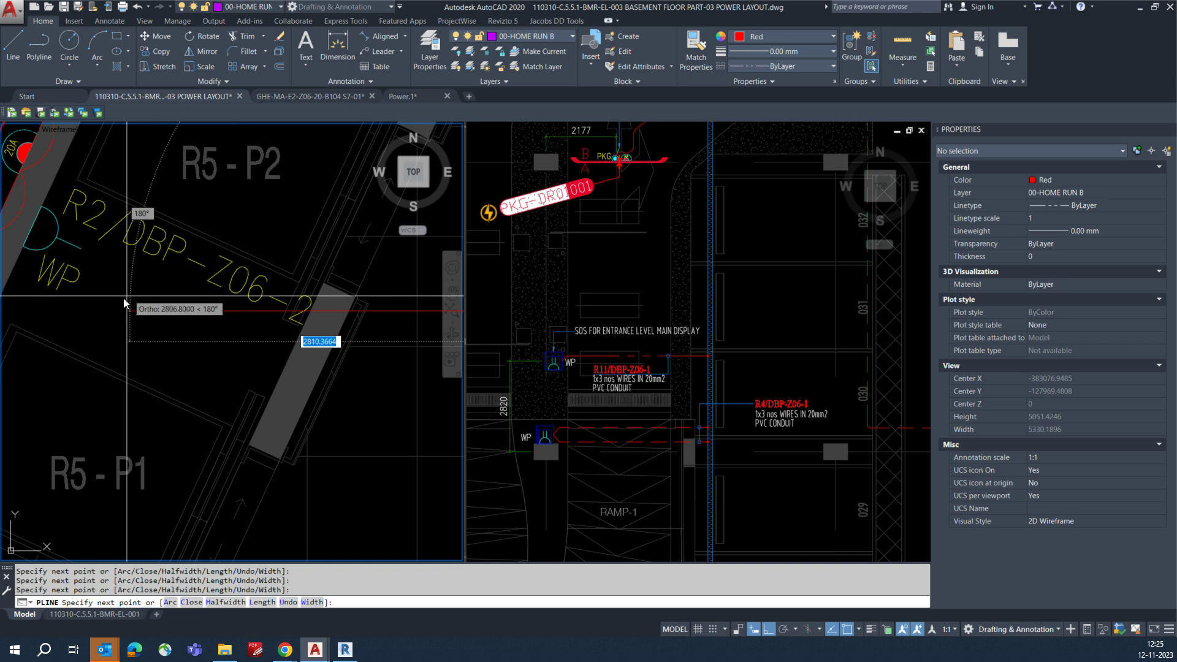
pyautogui.click(103, 299)
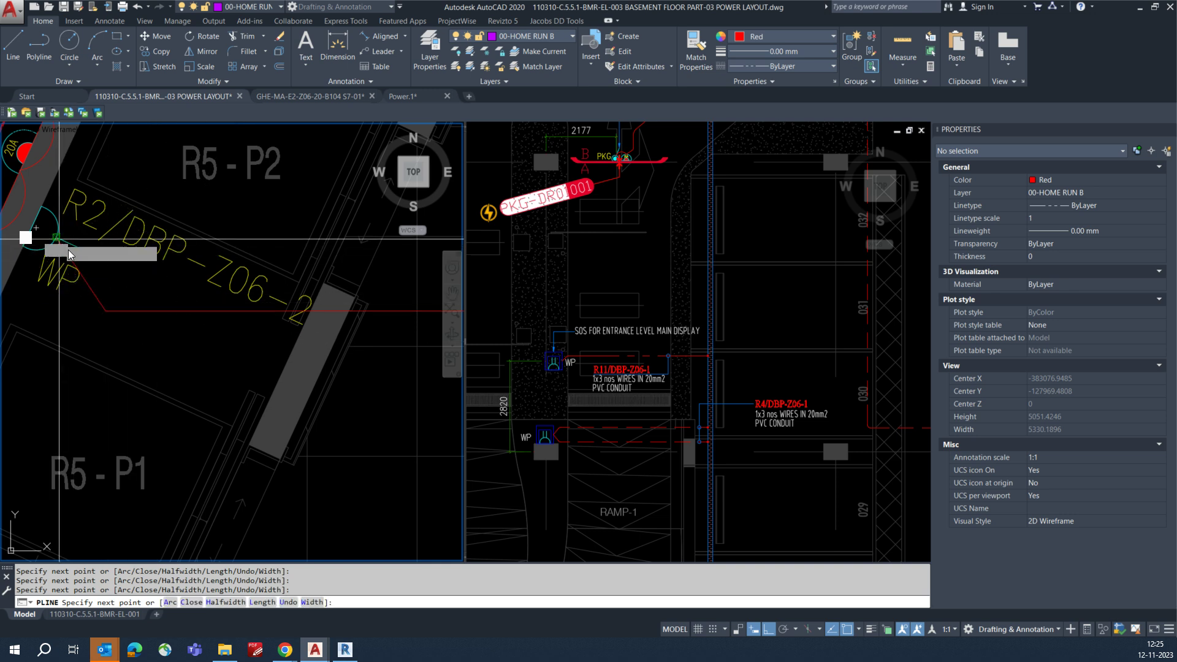
pyautogui.click(61, 241)
pyautogui.press('Return')
# - Fillet the new conduit's bends near the lift shaft WP socket and the lift lobby socket with the current 150 radius
pyautogui.write('f')
pyautogui.press('Return')
pyautogui.click(100, 302)
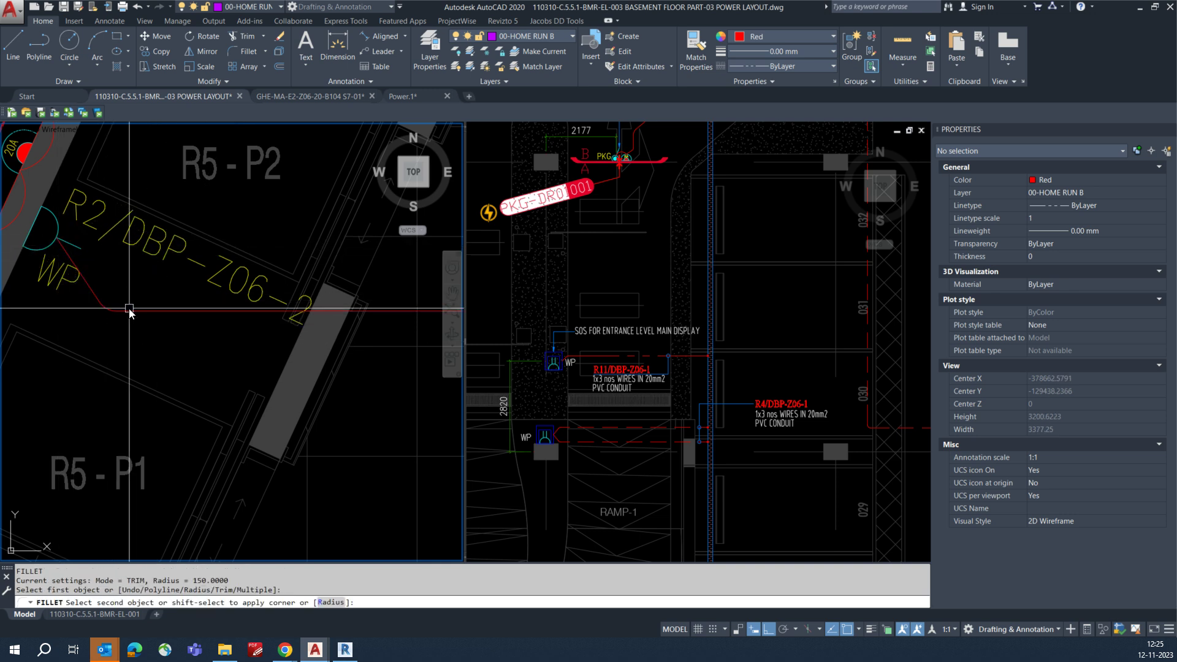
pyautogui.click(129, 311)
pyautogui.scroll(-4, 129, 310)
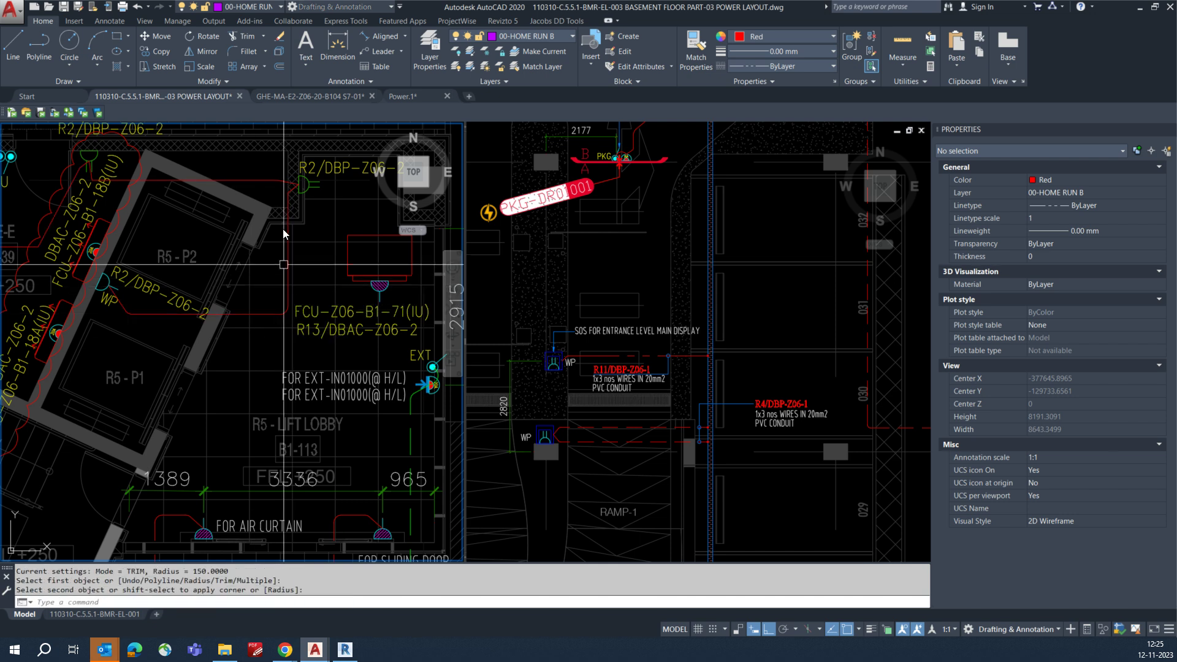
pyautogui.press('Return')
pyautogui.click(294, 187)
pyautogui.click(288, 192)
pyautogui.press('Escape')
pyautogui.scroll(5, 267, 193)
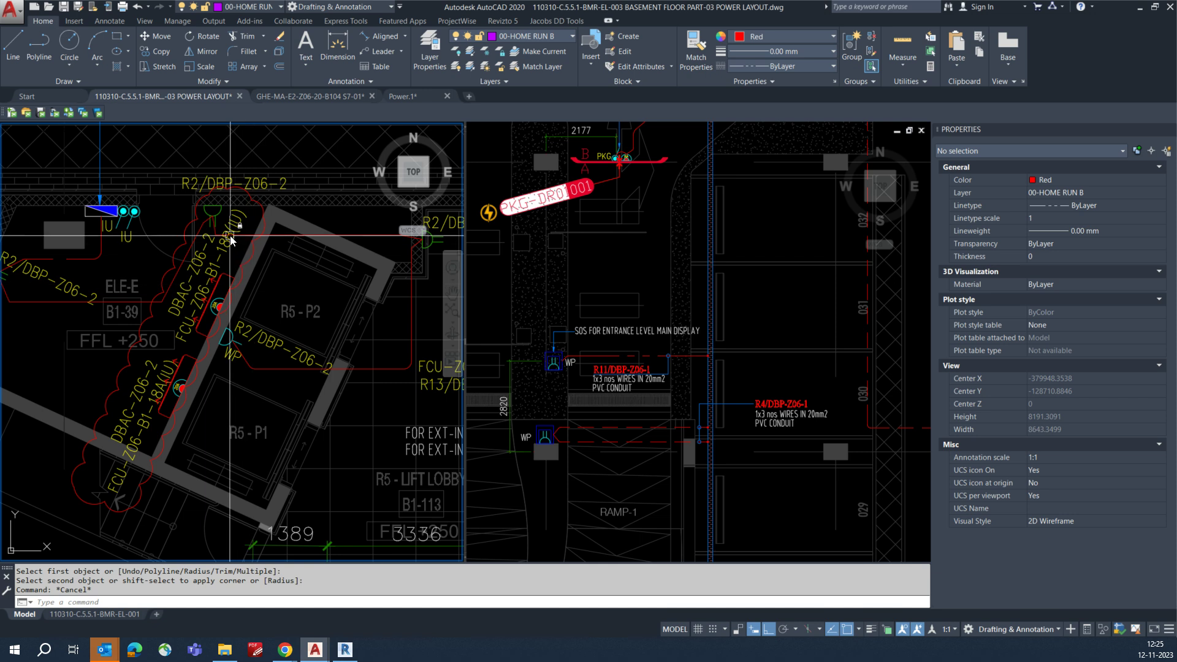
# - Fillet the conduit bends beside the revision cloud's upper socket and in room ELE-E with the current 150 radius
pyautogui.press('Return')
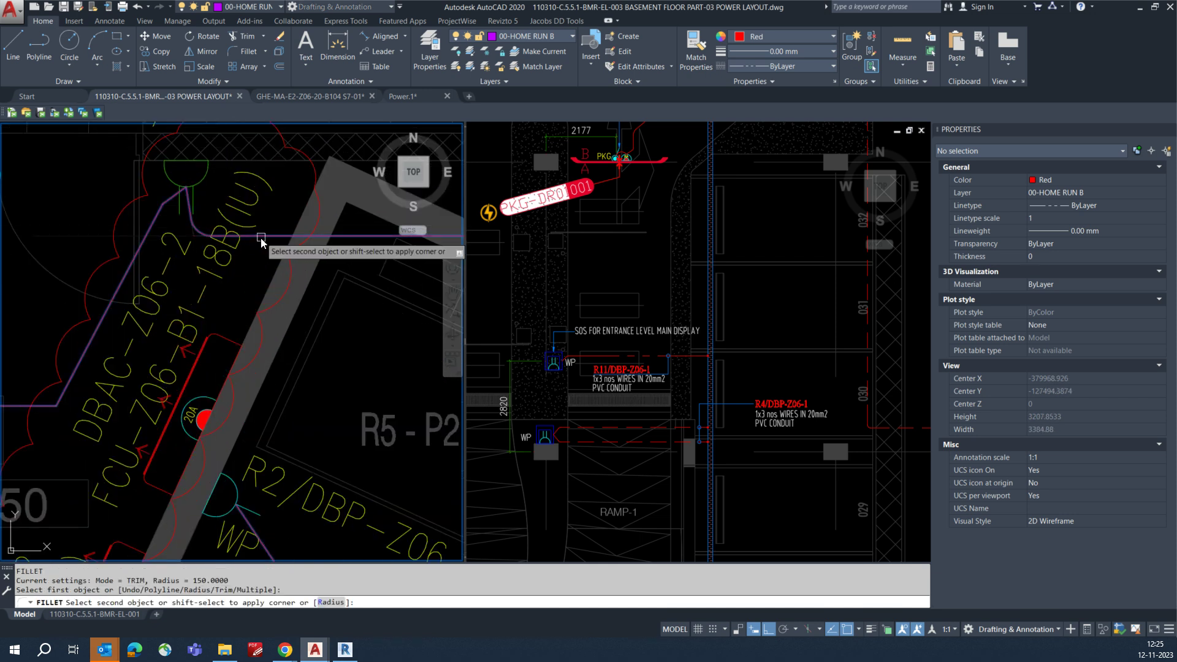
pyautogui.scroll(-3, 247, 263)
pyautogui.press('Return')
pyautogui.click(148, 311)
pyautogui.click(186, 289)
pyautogui.press('Return')
pyautogui.click(20, 304)
pyautogui.click(36, 311)
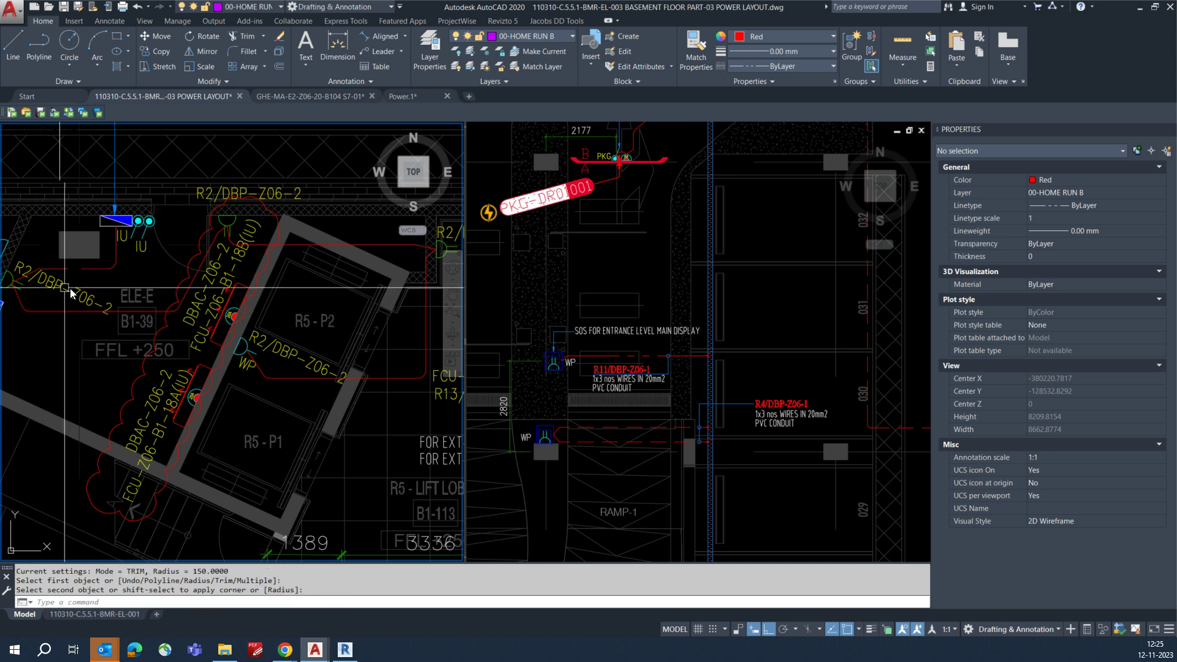
# - Match the new socket-to-socket conduit's properties to the orange dashed conduit beside the lift lobby
pyautogui.scroll(-2, 136, 289)
pyautogui.write('ma')
pyautogui.press('Return')
pyautogui.click(325, 292)
pyautogui.press('Escape')
pyautogui.press('Escape')
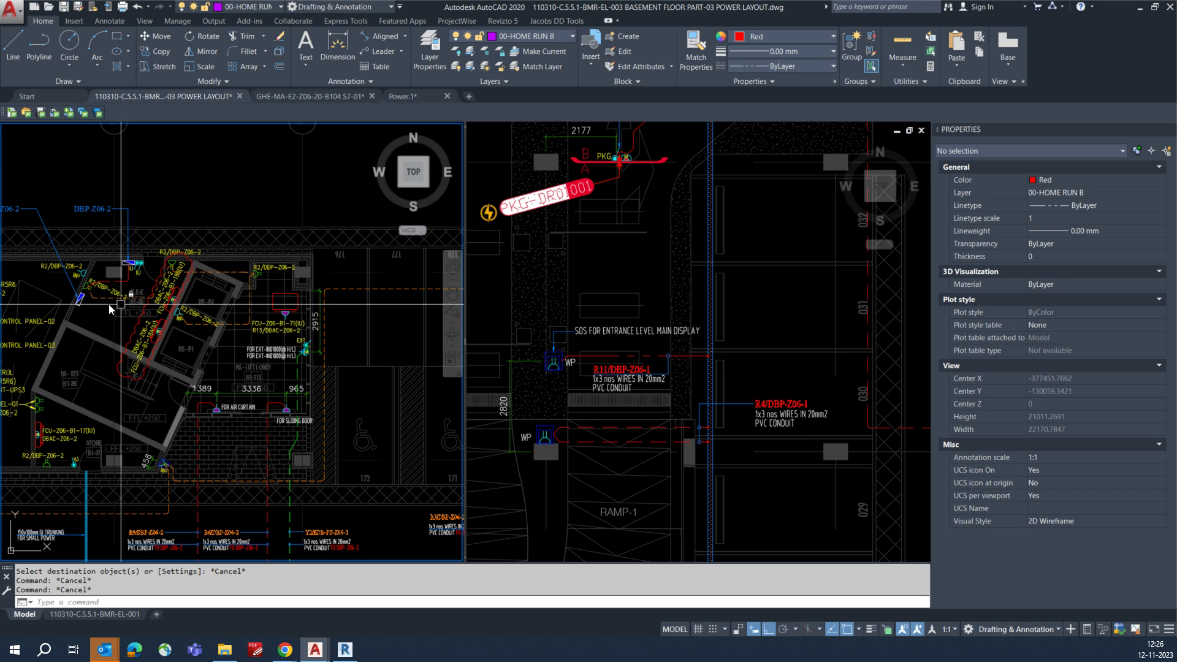
# - Match the DBP-Z06-2 panel conduit in ELE-E to the dashed properties of the socket-to-socket conduit below it
pyautogui.scroll(4, 122, 304)
pyautogui.write('ma')
pyautogui.press('Return')
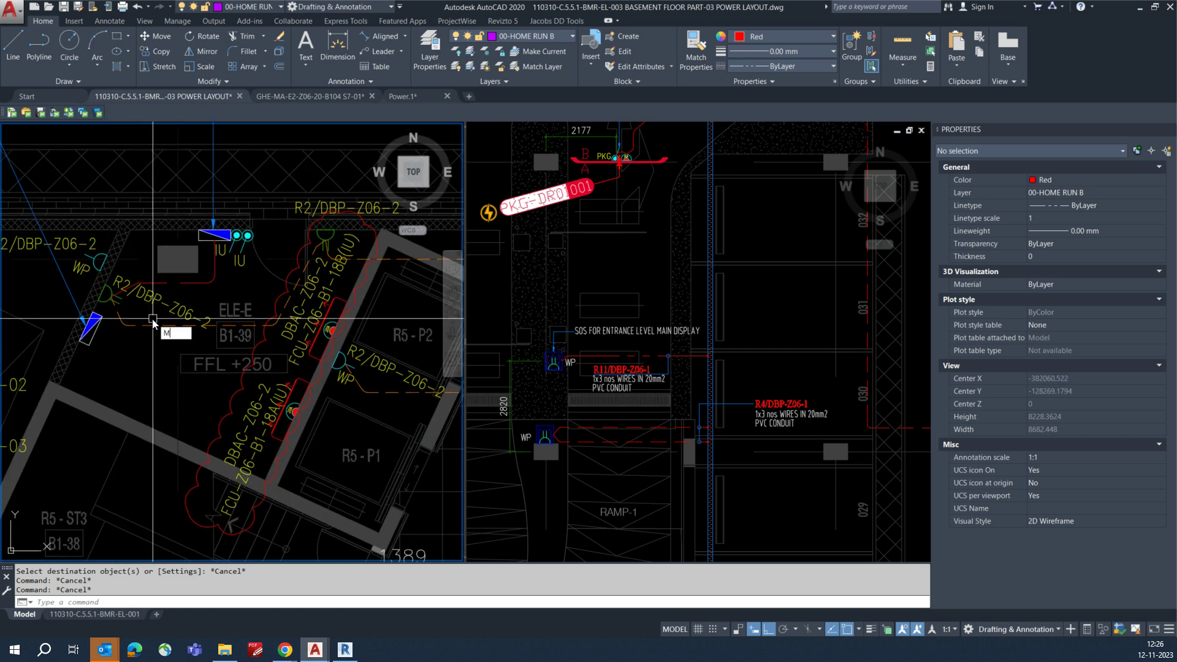
pyautogui.click(149, 325)
pyautogui.click(193, 283)
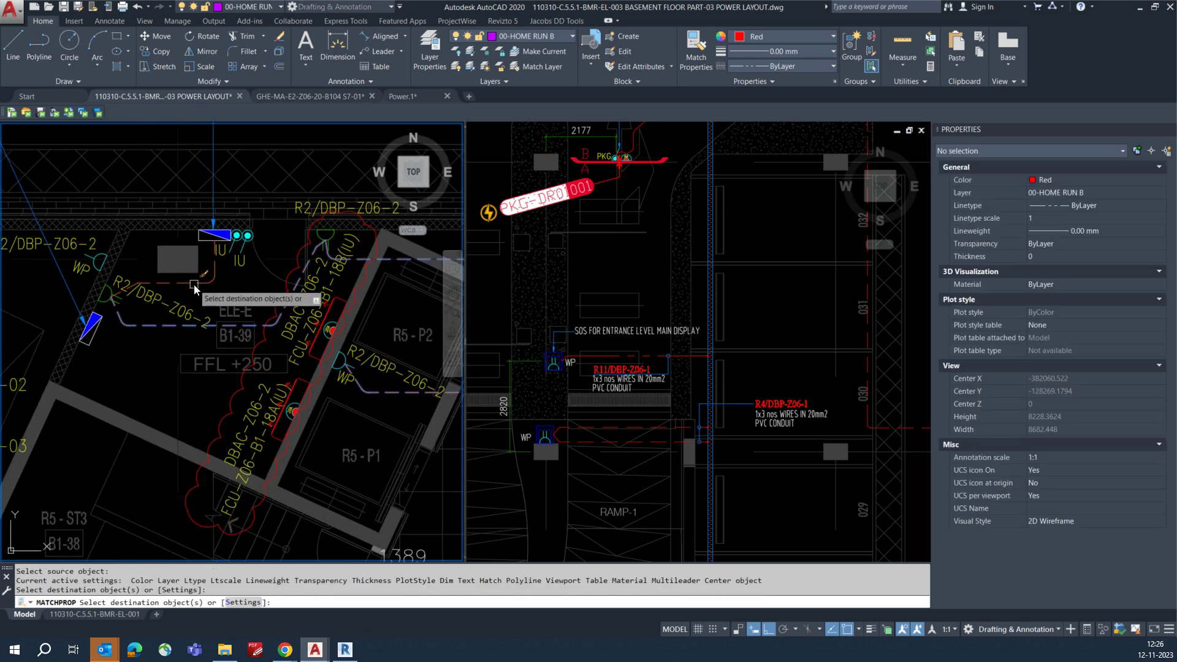
pyautogui.press('Escape')
# - Stretch the DBP-Z06-2 panel label and its leader upward, away from the wall
pyautogui.scroll(-2, 203, 290)
pyautogui.moveTo(188, 309); pyautogui.dragTo(289, 310, button='middle')
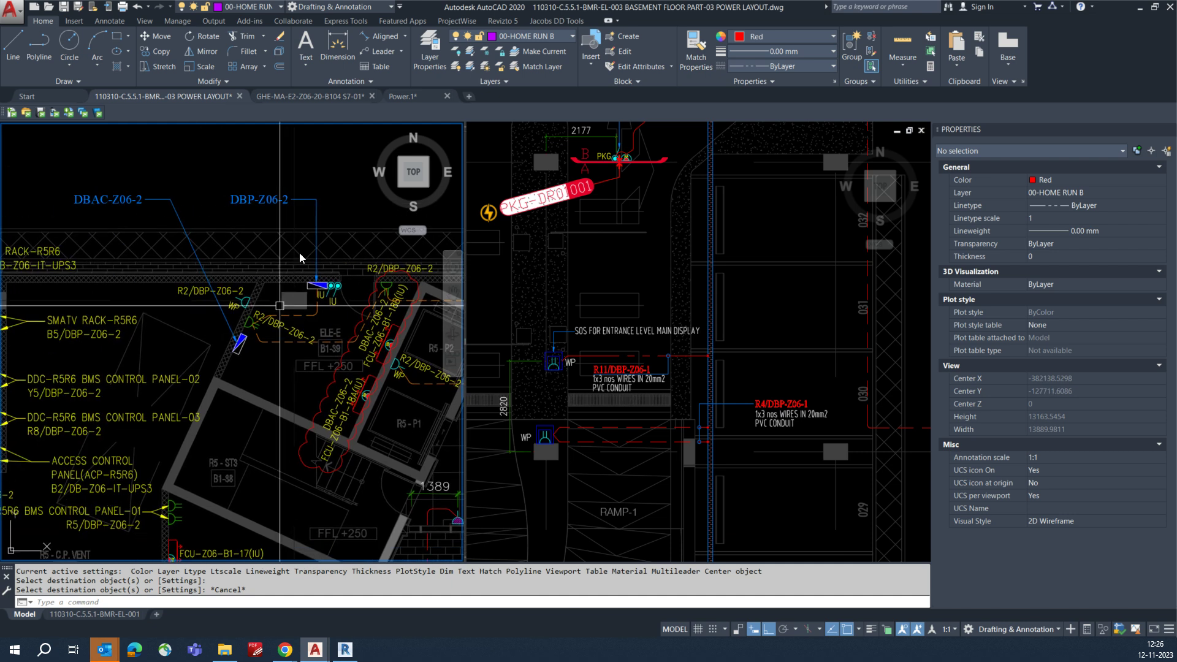
pyautogui.moveTo(305, 241); pyautogui.dragTo(271, 315, button='middle')
pyautogui.write('s')
pyautogui.press('Return')
pyautogui.click(306, 268)
pyautogui.click(193, 288)
pyautogui.press('Return')
pyautogui.click(312, 279)
pyautogui.click(312, 256)
pyautogui.press('Escape')
pyautogui.scroll(2, 215, 368)
pyautogui.scroll(2, 213, 364)
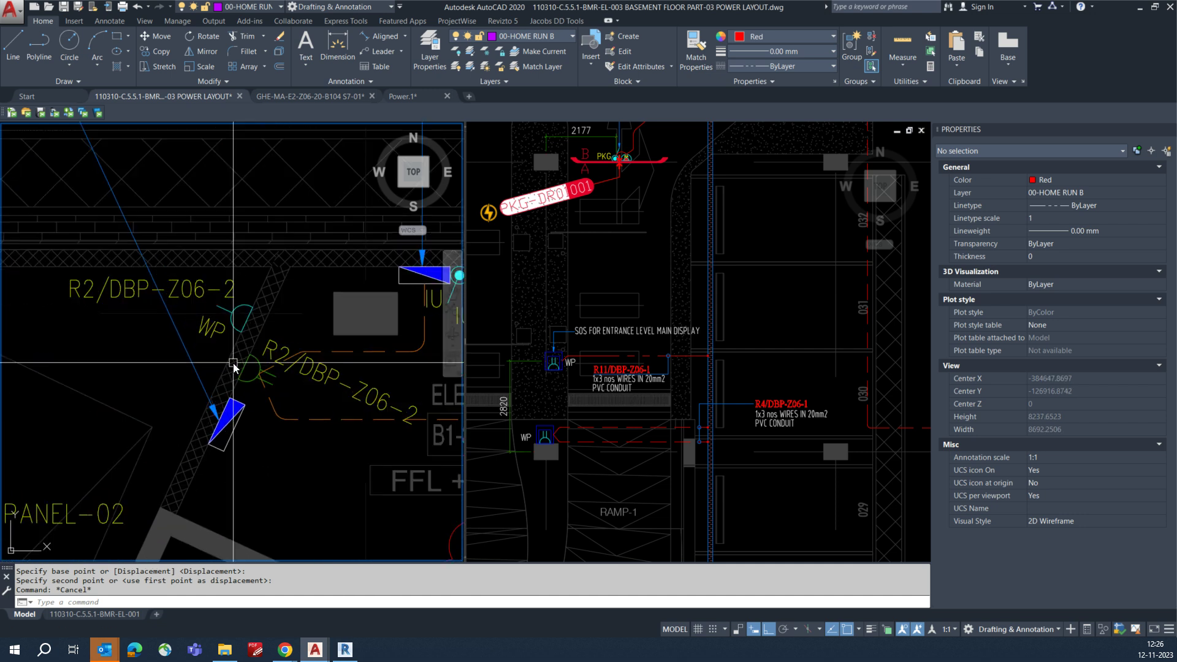
pyautogui.write('A')
pyautogui.press('Return')
pyautogui.click(244, 369)
pyautogui.scroll(2, 229, 354)
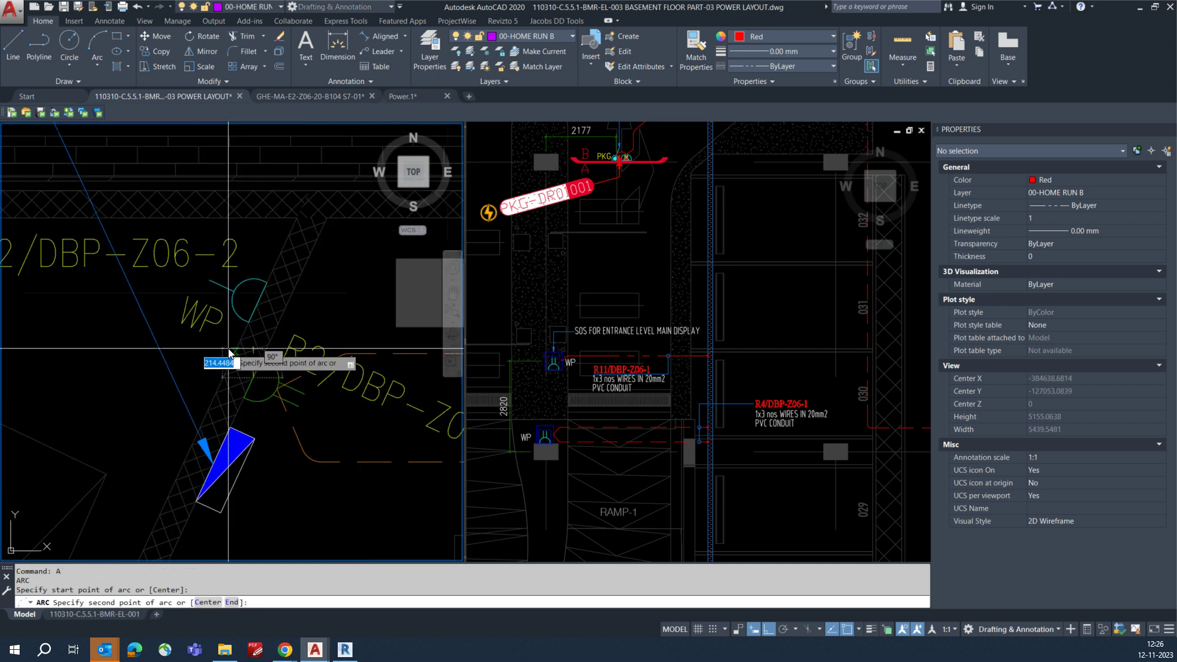
pyautogui.scroll(-3, 224, 349)
pyautogui.scroll(1, 227, 351)
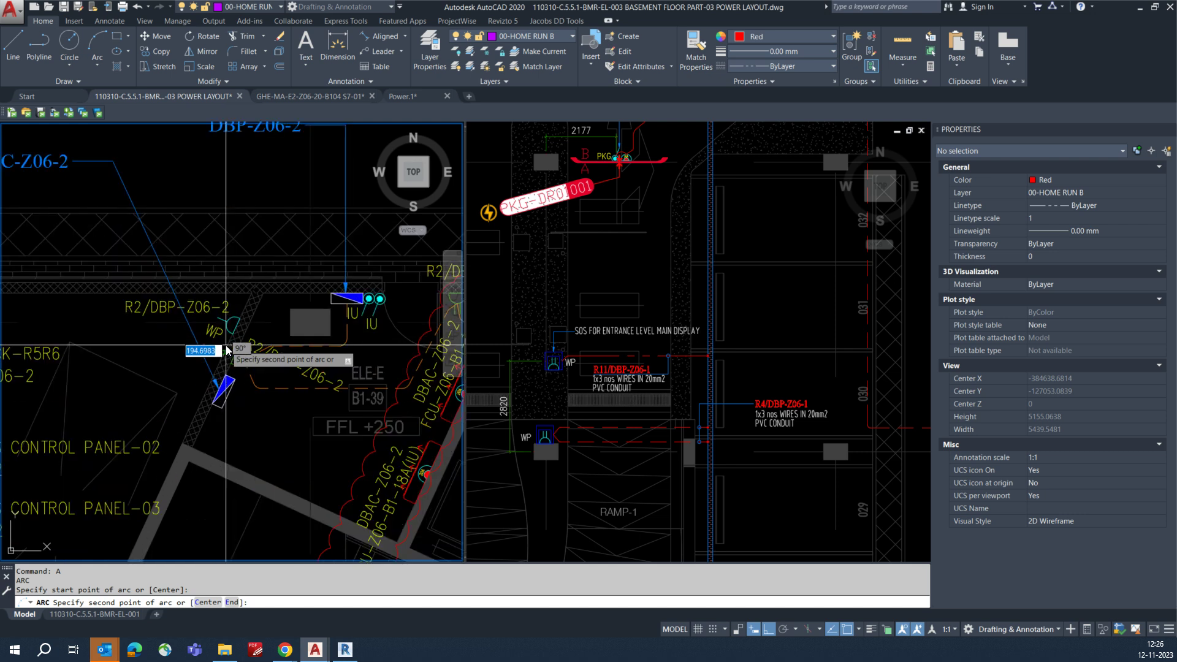
pyautogui.scroll(2, 224, 348)
pyautogui.press('Escape')
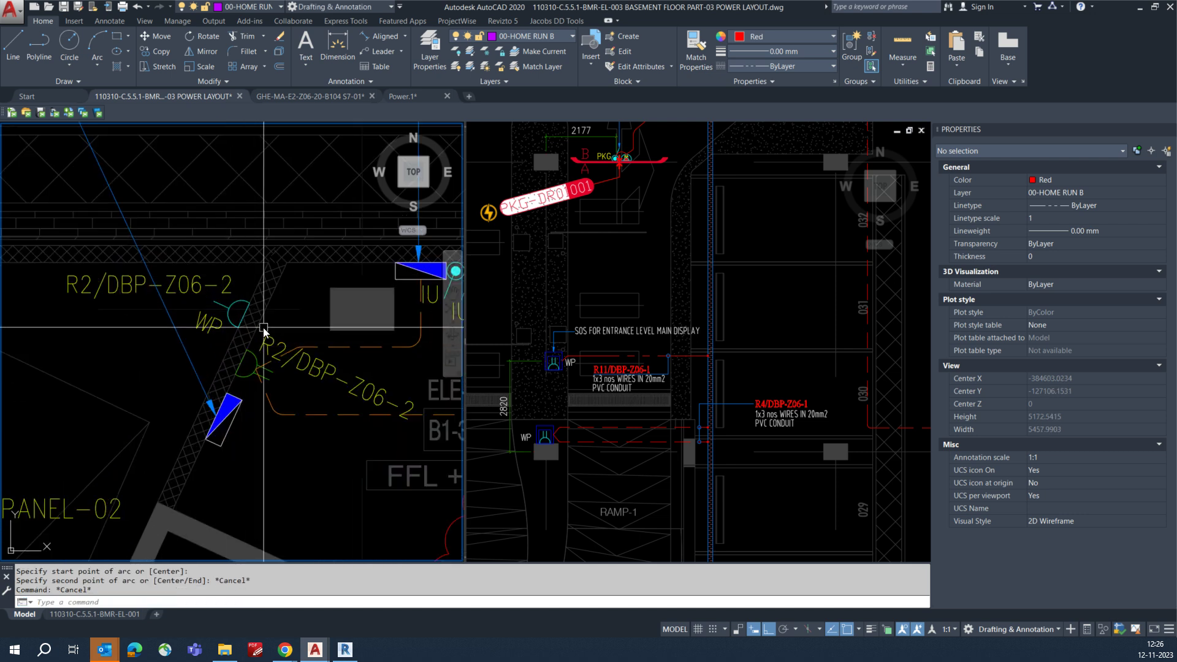
# - Draw a polyline from the slanted wall's WP socket to the DBP-Z06-2 panel conduit and fillet the two together with the current 150 radius
pyautogui.scroll(2, 212, 338)
pyautogui.write('pl')
pyautogui.press('Return')
pyautogui.click(196, 322)
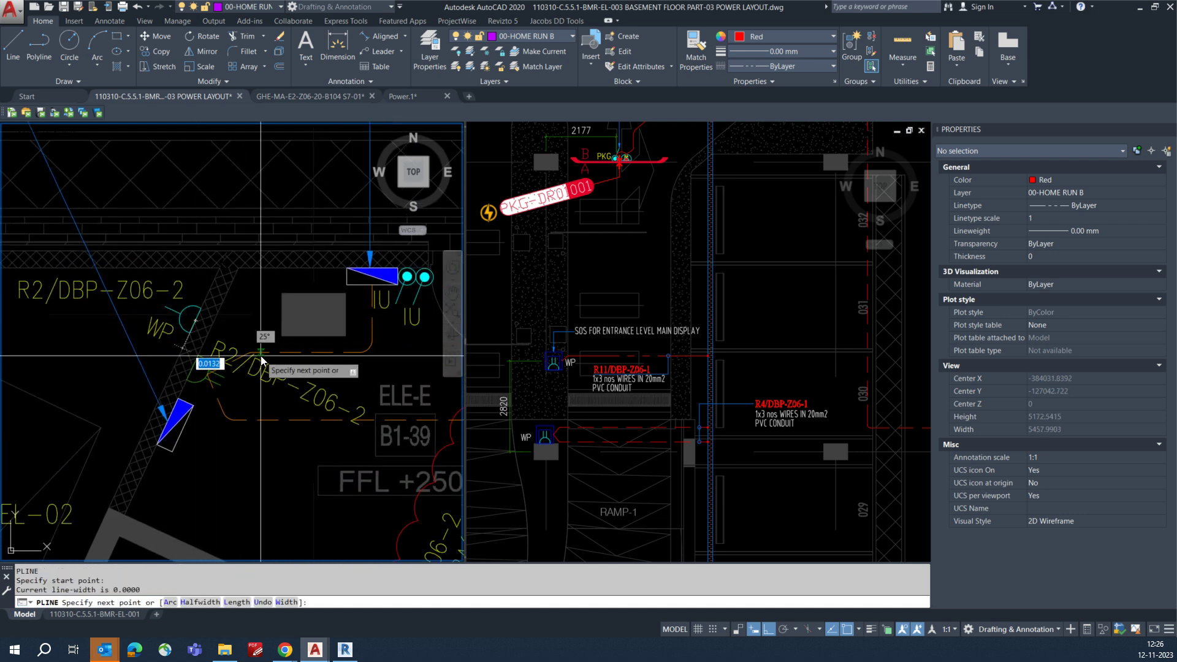
pyautogui.press('Return')
pyautogui.write('f')
pyautogui.press('Return')
pyautogui.click(293, 353)
pyautogui.press('Escape')
# - Draw a three-point arc linking the slanted wall's R2/DBP-Z06-2 socket to the WP socket above it
pyautogui.write('a')
pyautogui.press('Return')
pyautogui.click(194, 366)
pyautogui.scroll(4, 168, 347)
pyautogui.press('F8')
pyautogui.click(168, 347)
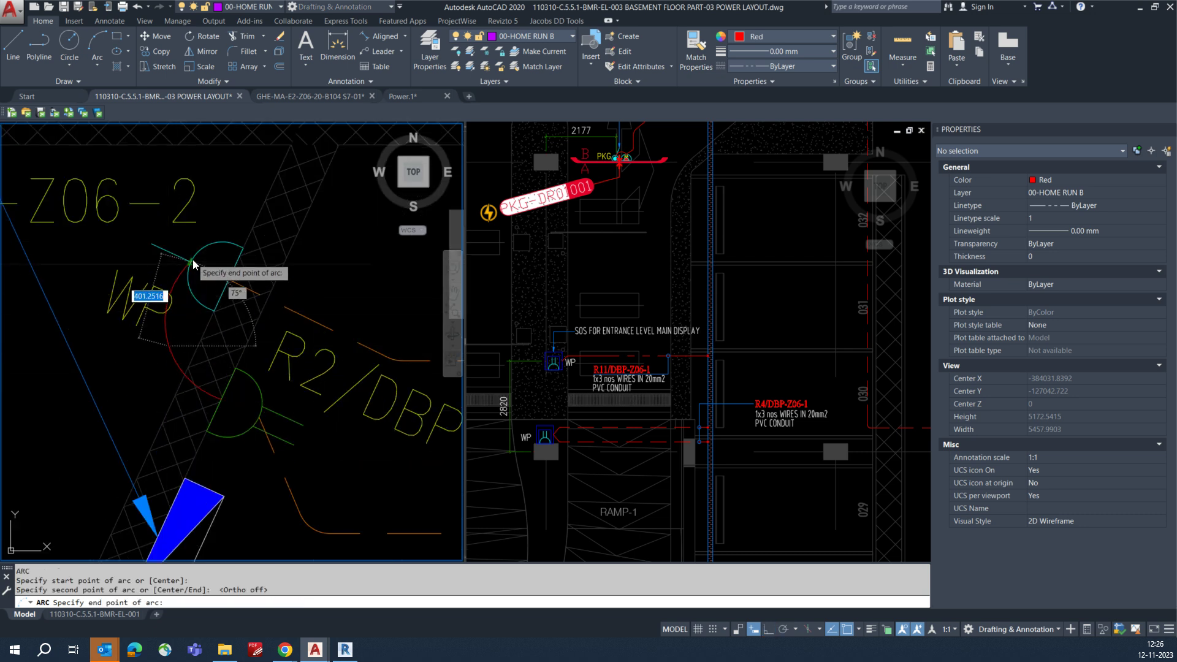
pyautogui.press('Escape')
# - Match the linking arc's properties to the dashed orange panel conduit in ELE-E
pyautogui.write('ma')
pyautogui.press('Return')
pyautogui.click(298, 315)
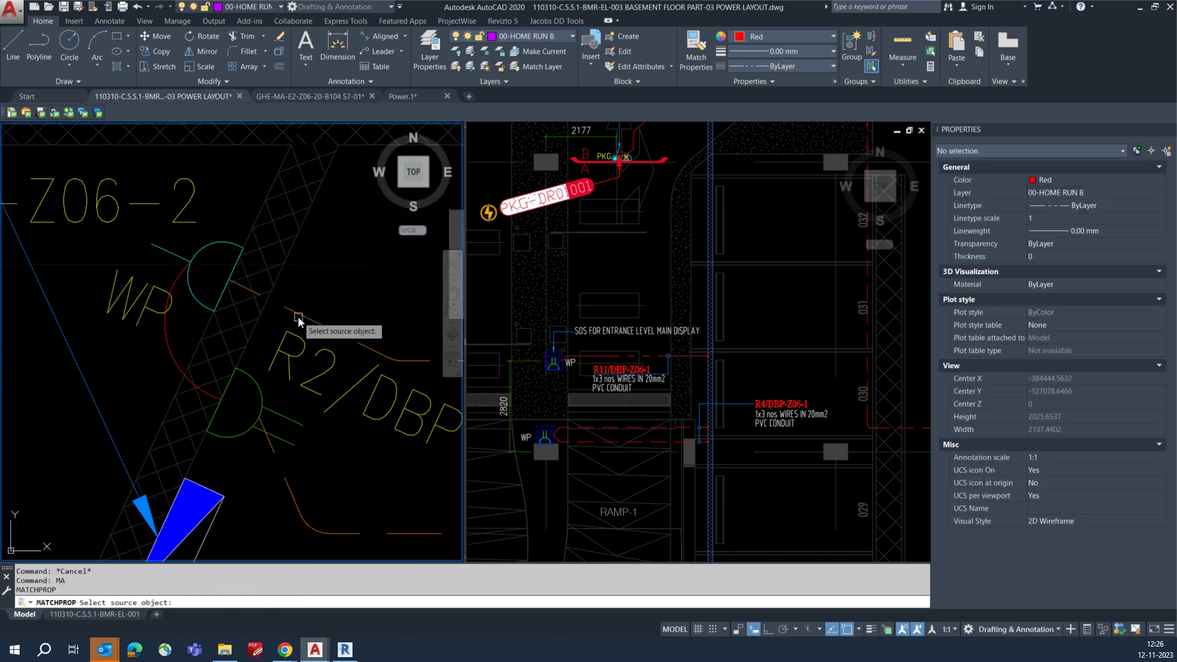
pyautogui.scroll(-4, 307, 359)
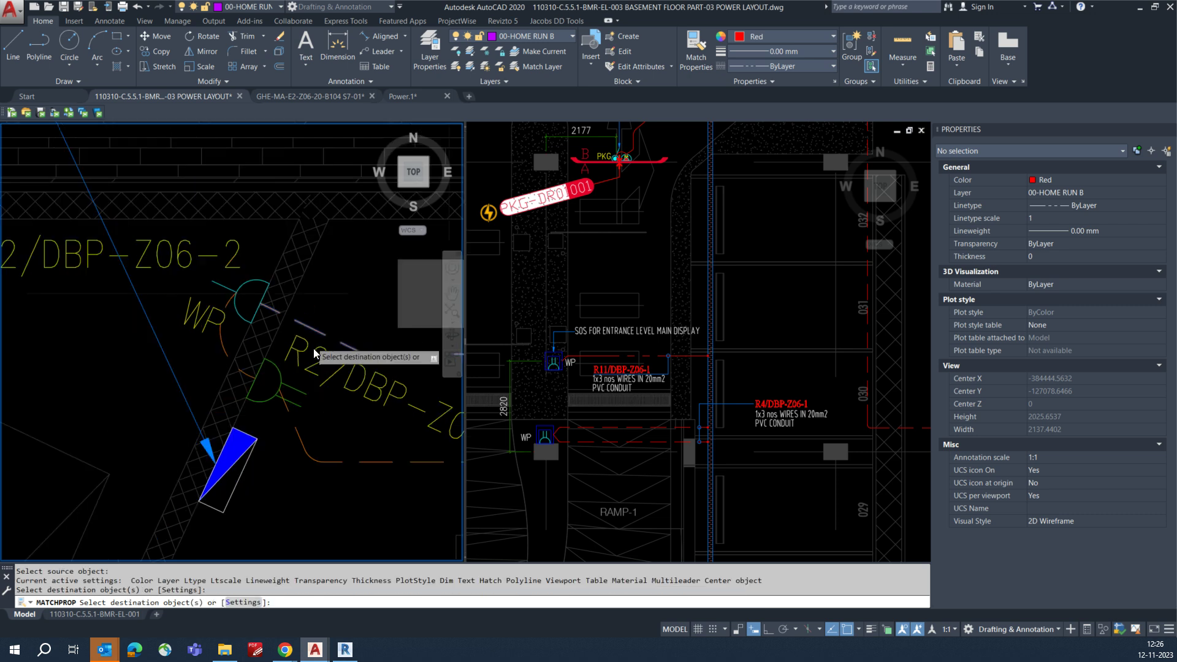
pyautogui.scroll(-5, 294, 368)
pyautogui.press('Escape')
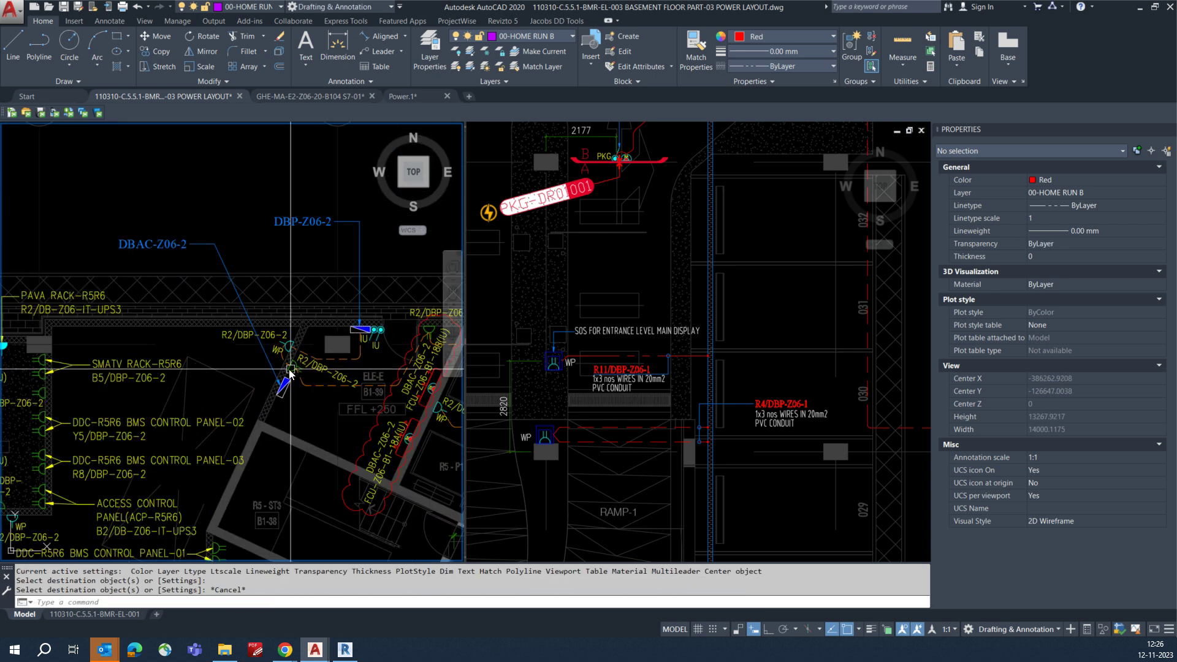
# - Draw a conduit polyline from the R2/DBP-Z06-2 socket near STORE B1-37 straight up and across to the slanted wall's WP socket
pyautogui.moveTo(253, 379)
pyautogui.mouseDown(button='middle')
pyautogui.moveTo(256, 332)
pyautogui.moveTo(238, 292)
pyautogui.moveTo(201, 263)
pyautogui.mouseUp(button='middle')
pyautogui.moveTo(181, 339)
pyautogui.mouseDown(button='middle')
pyautogui.moveTo(176, 307)
pyautogui.moveTo(215, 310)
pyautogui.moveTo(206, 256)
pyautogui.mouseUp(button='middle')
pyautogui.press('Escape')
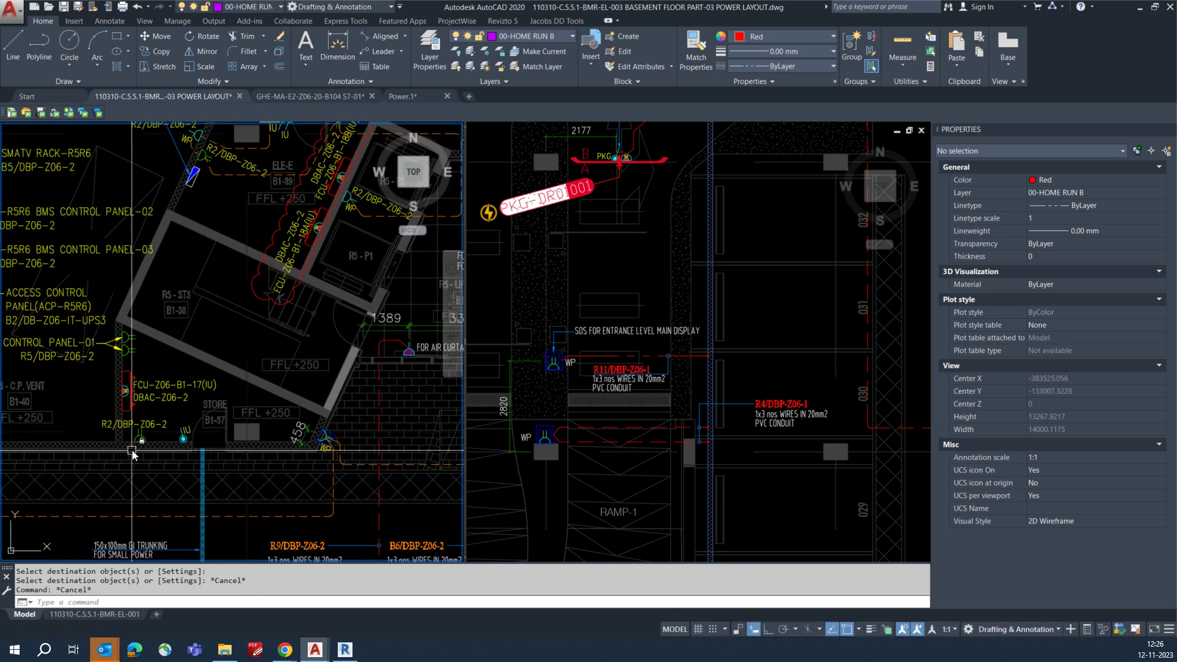
pyautogui.scroll(1, 144, 440)
pyautogui.press('Escape')
pyautogui.scroll(1, 234, 441)
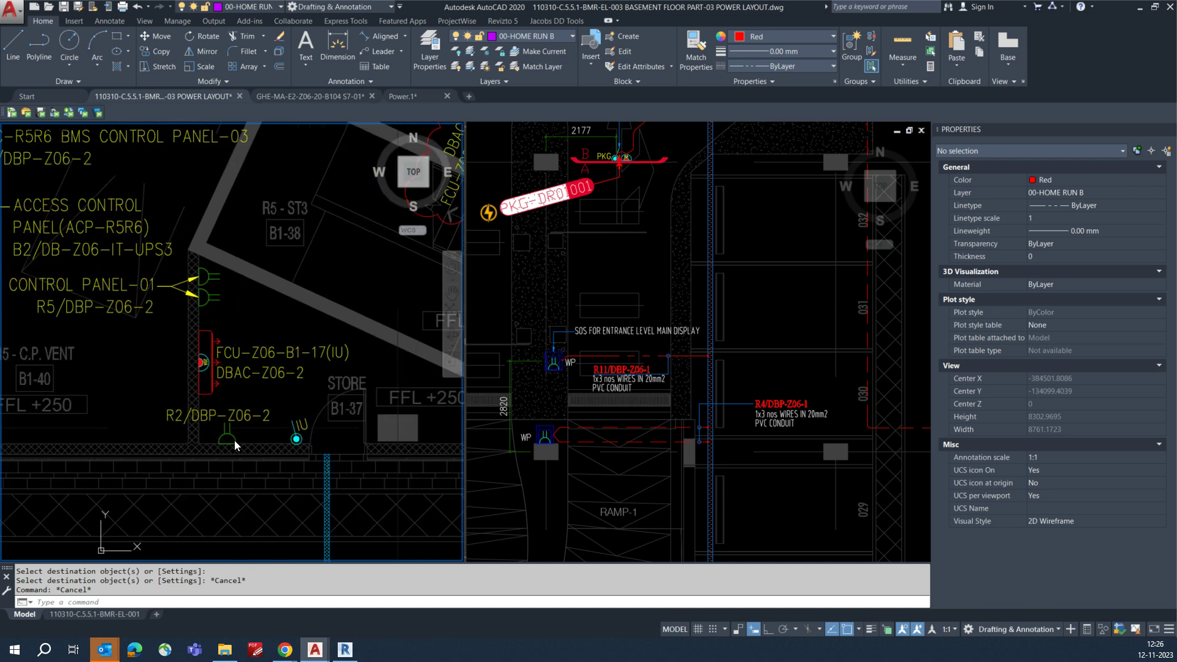
pyautogui.write('pl')
pyautogui.press('Return')
pyautogui.scroll(1, 233, 438)
pyautogui.scroll(1, 226, 438)
pyautogui.click(225, 439)
pyautogui.scroll(2, 226, 438)
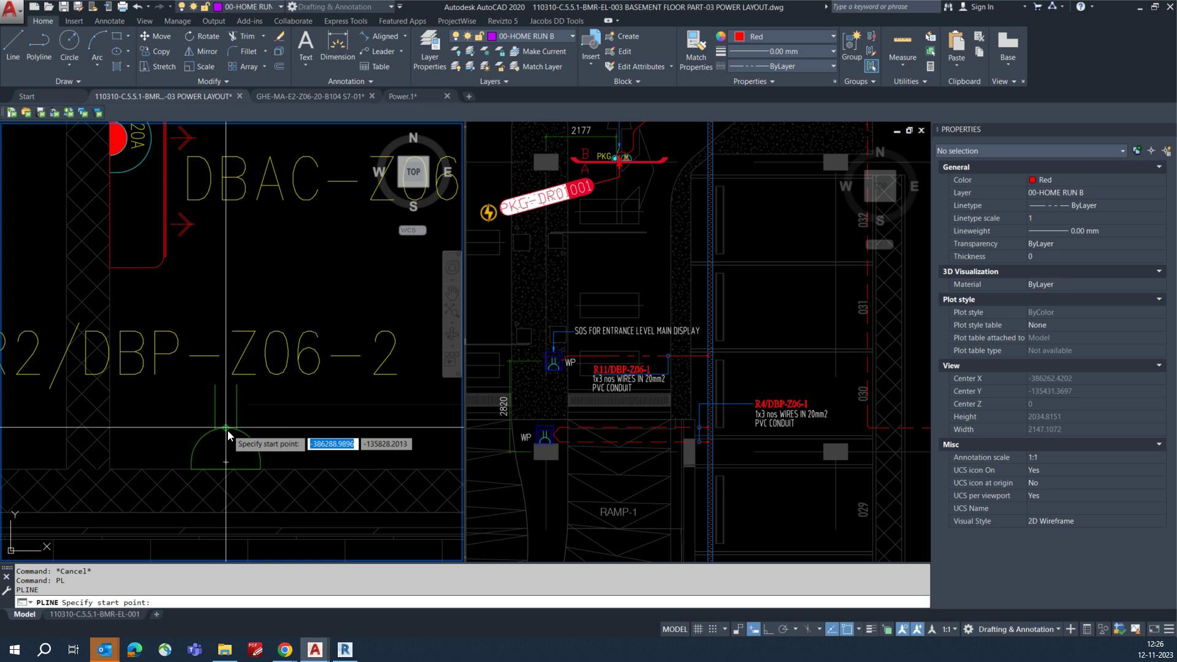
pyautogui.scroll(2, 225, 451)
pyautogui.press('F8')
pyautogui.scroll(-4, 246, 353)
pyautogui.moveTo(239, 241); pyautogui.dragTo(202, 459, button='middle')
pyautogui.moveTo(223, 323); pyautogui.dragTo(209, 422, button='middle')
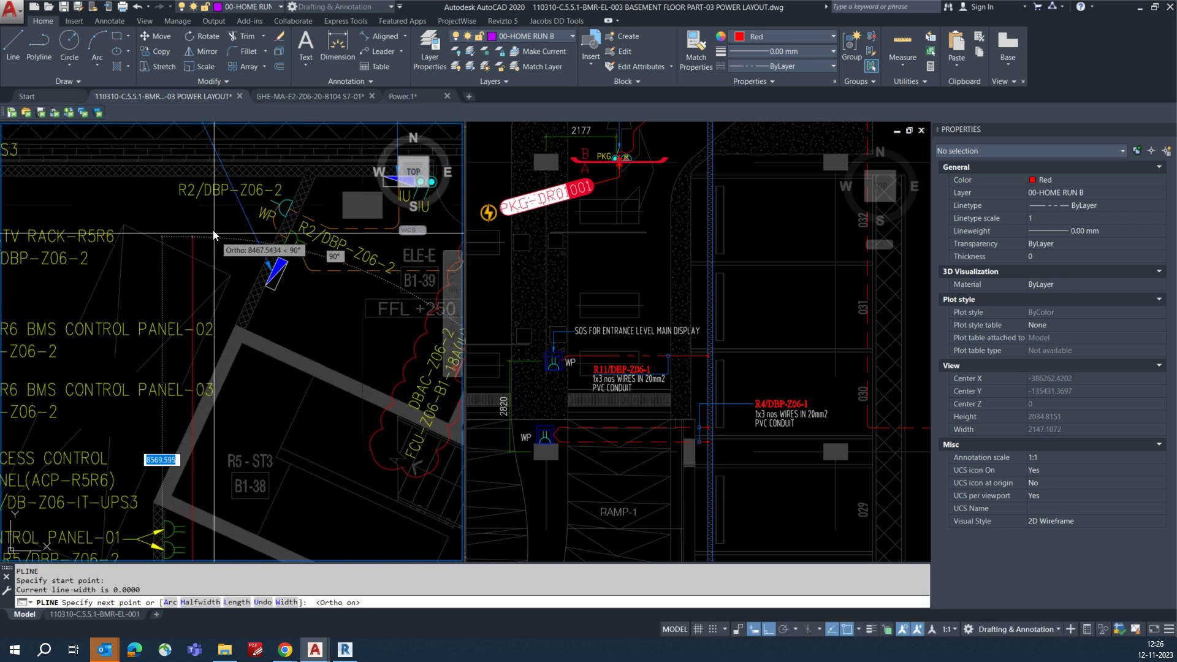
pyautogui.click(216, 215)
pyautogui.scroll(3, 252, 212)
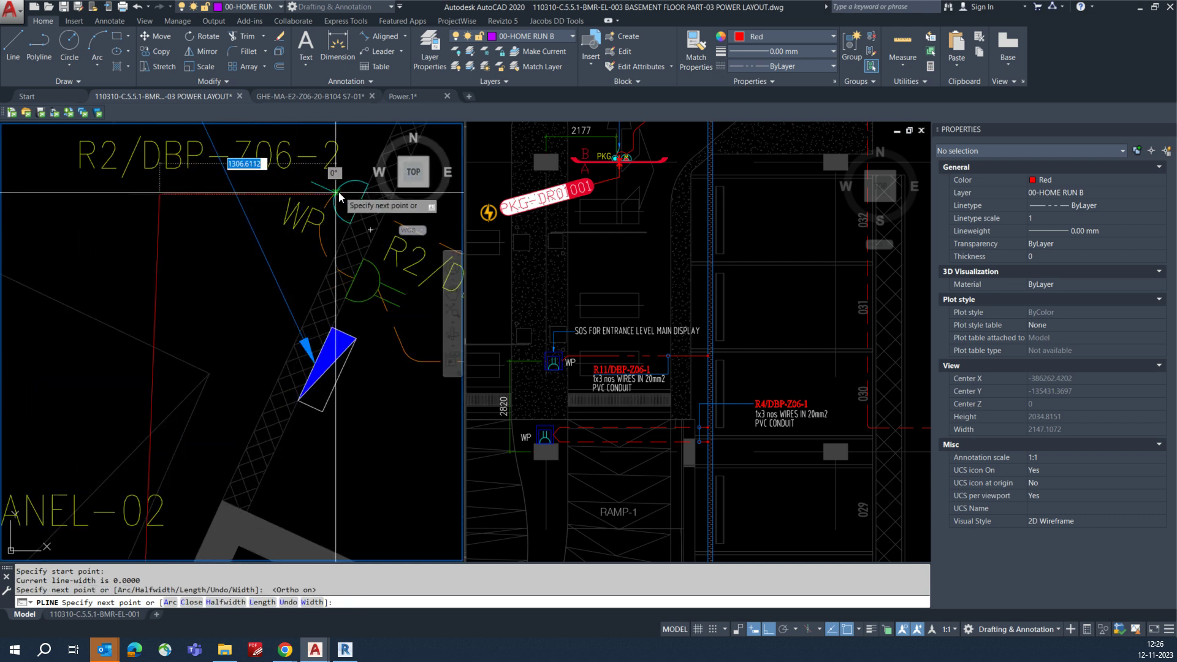
pyautogui.press('Escape')
# - Erase the arc linking the slanted wall's R2/DBP-Z06-2 socket to the WP socket above it
pyautogui.write('e')
pyautogui.press('Return')
pyautogui.click(323, 251)
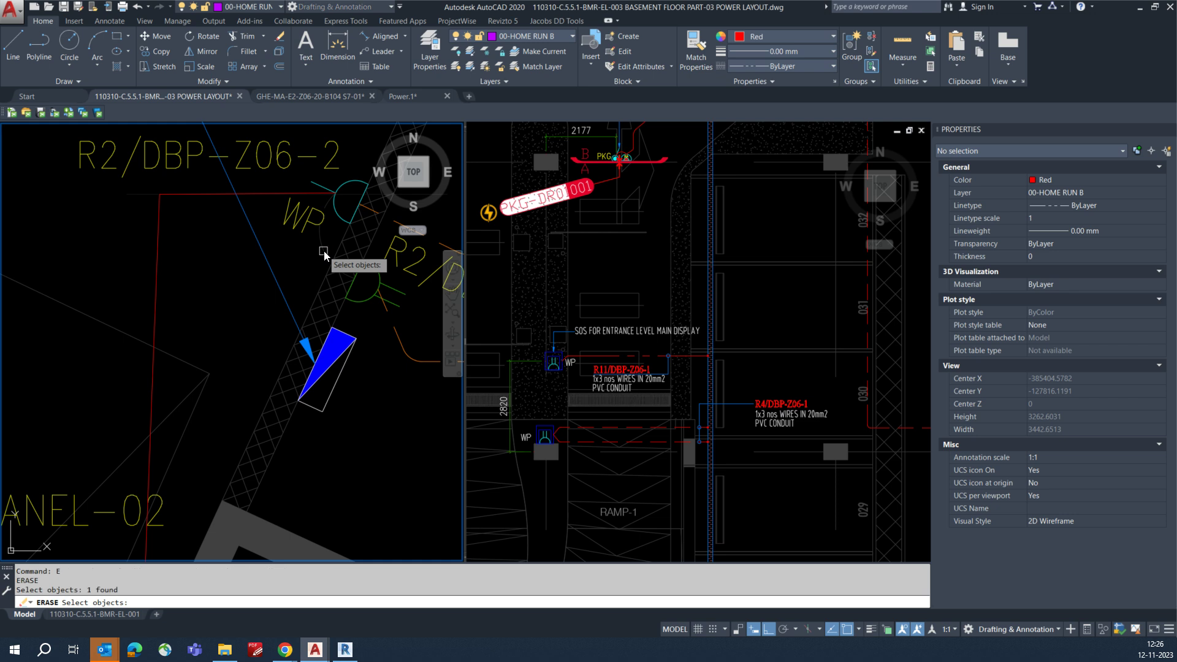
pyautogui.press('Return')
pyautogui.scroll(-6, 274, 286)
pyautogui.scroll(-2, 256, 307)
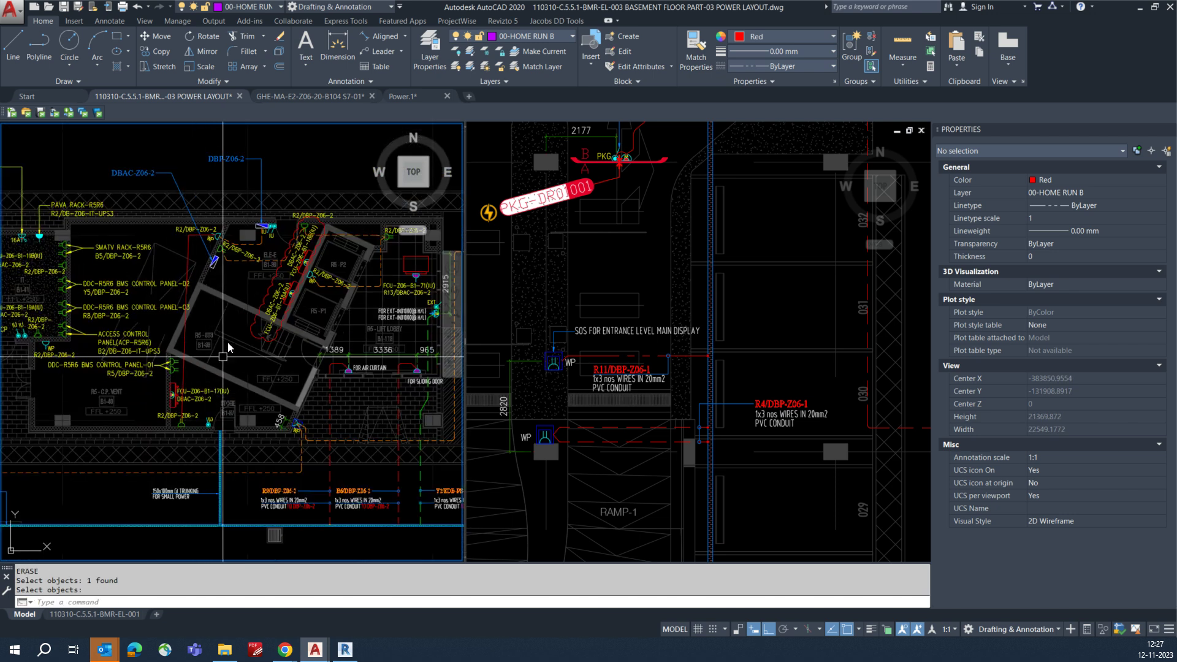
# - Draw a conduit polyline from the R2/DBP-Z06-2 socket near STORE B1-37 via a short slanted segment, straight up and across to the slanted wall's lower socket
pyautogui.write('PL')
pyautogui.press('Return')
pyautogui.scroll(10, 185, 414)
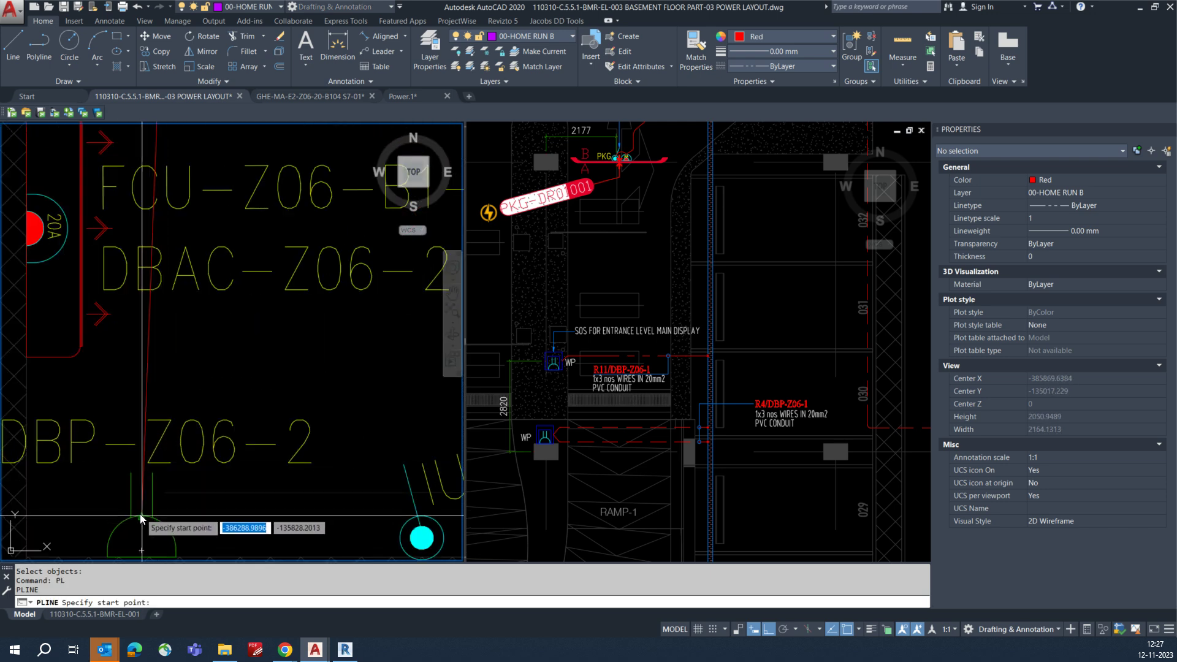
pyautogui.click(140, 514)
pyautogui.click(203, 492)
pyautogui.scroll(-4, 203, 491)
pyautogui.press('F8')
pyautogui.moveTo(234, 244); pyautogui.dragTo(200, 456, button='middle')
pyautogui.moveTo(208, 267); pyautogui.dragTo(175, 481, button='middle')
pyautogui.moveTo(175, 282); pyautogui.dragTo(168, 358, button='middle')
pyautogui.scroll(1, 165, 284)
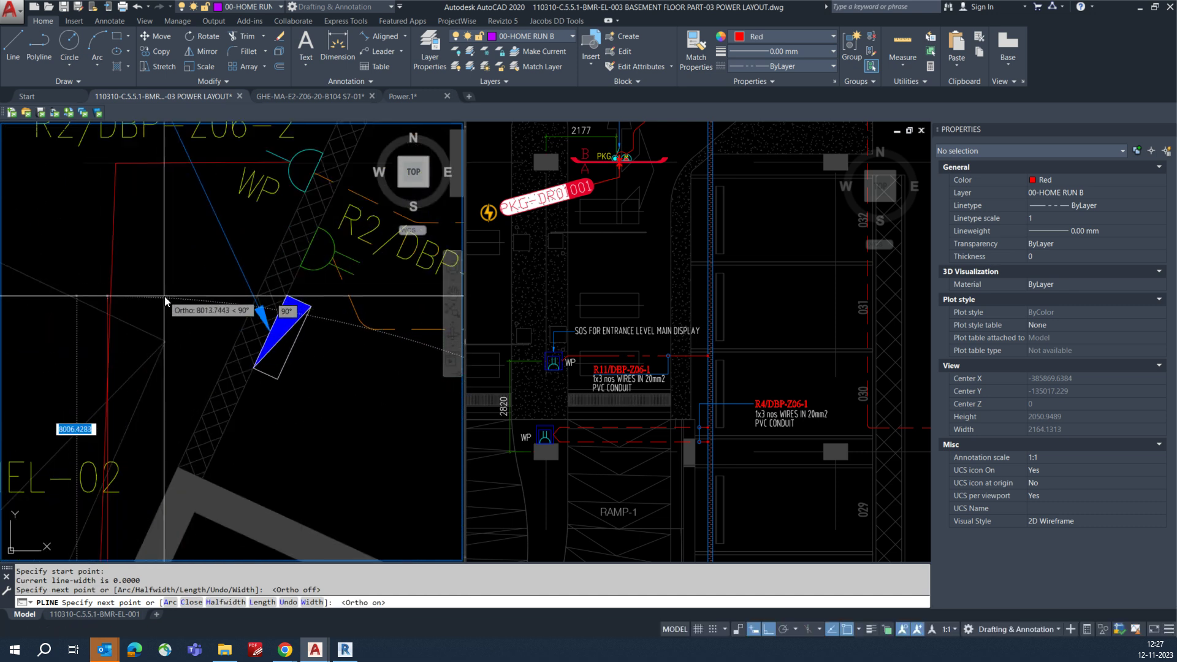
pyautogui.click(172, 250)
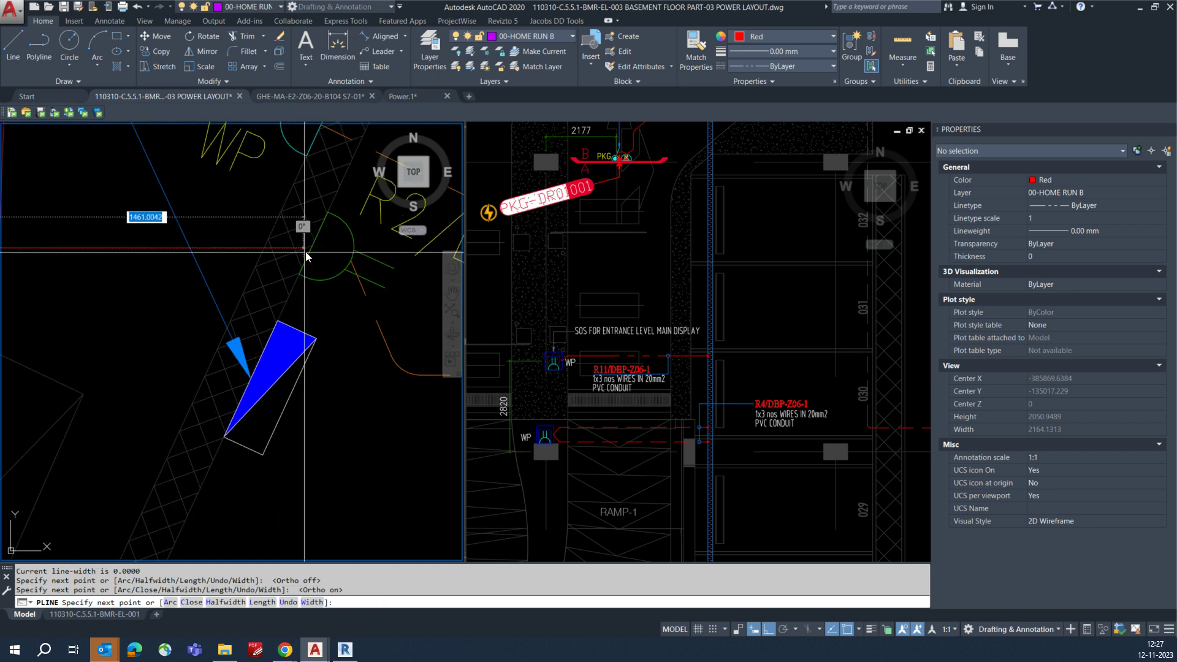
pyautogui.scroll(4, 279, 255)
pyautogui.click(242, 256)
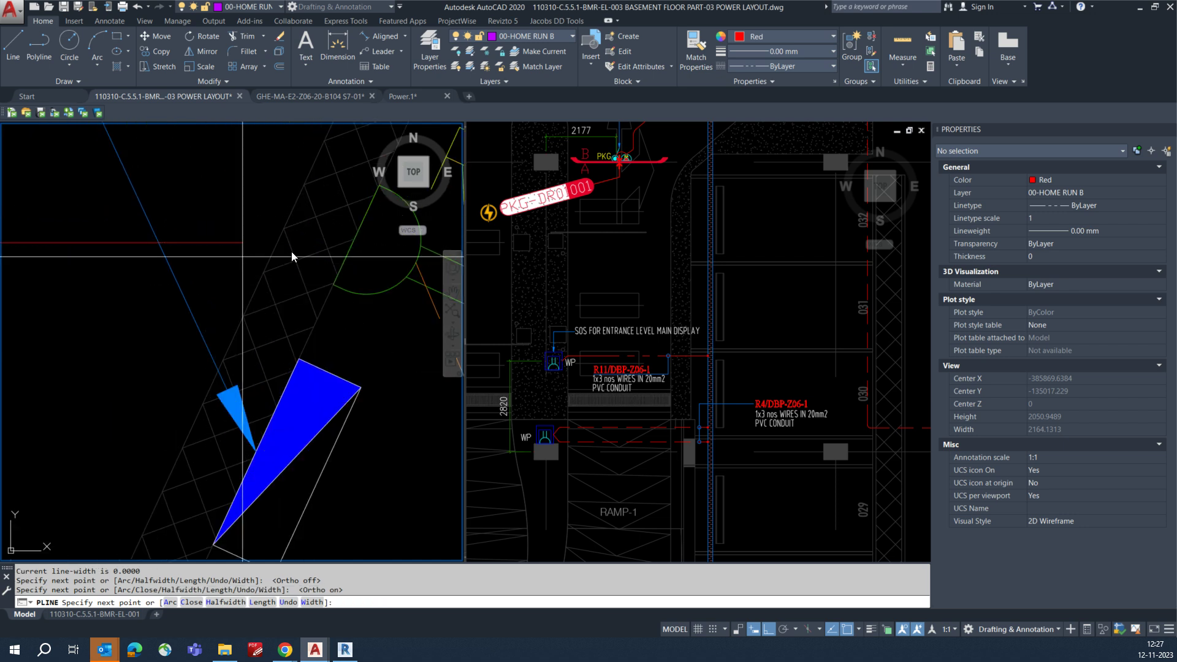
pyautogui.press('Escape')
pyautogui.scroll(-4, 340, 278)
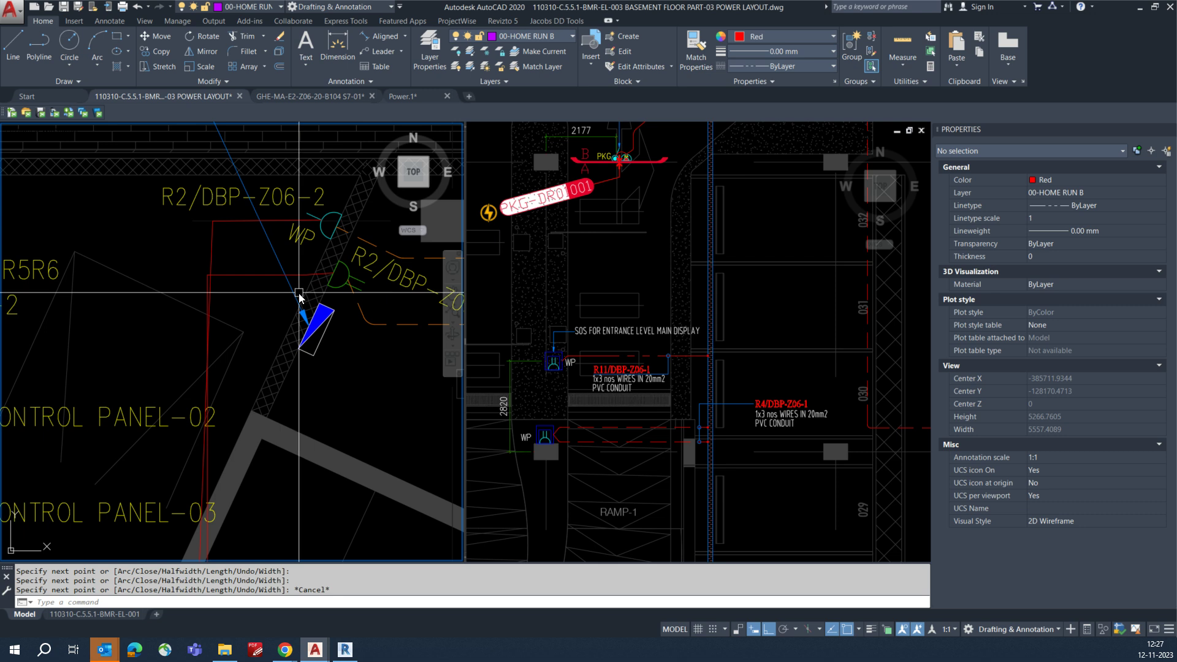
# - Match the new lower-socket conduit's properties to the dashed orange panel conduit in ELE-E
pyautogui.press('Return')
pyautogui.click(384, 324)
pyautogui.click(258, 276)
pyautogui.press('Escape')
# - Erase the earlier red conduit polyline that runs to the slanted wall's WP socket
pyautogui.write('e')
pyautogui.press('Return')
pyautogui.click(211, 247)
pyautogui.scroll(-4, 211, 247)
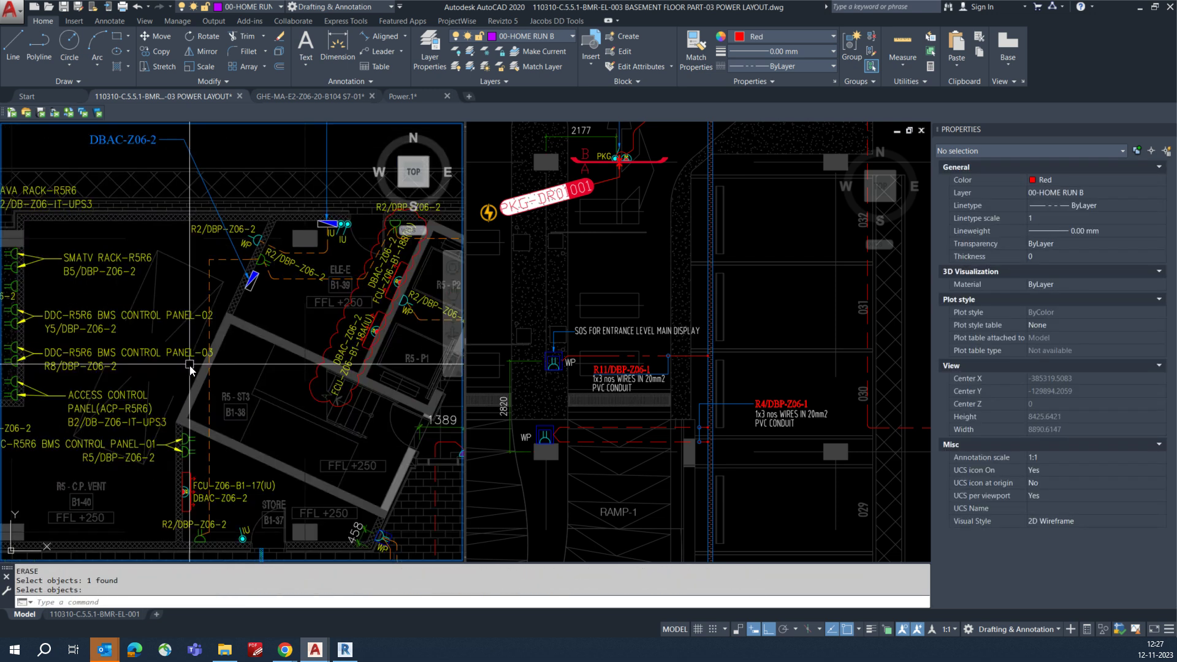
# - Start a conduit polyline at the R2/DBP-Z06-2 socket near STORE B1-37 with a short slanted segment and a horizontal run past the wall beside the FCU
pyautogui.scroll(5, 191, 450)
pyautogui.press('Return')
pyautogui.write('PL')
pyautogui.press('Return')
pyautogui.click(209, 370)
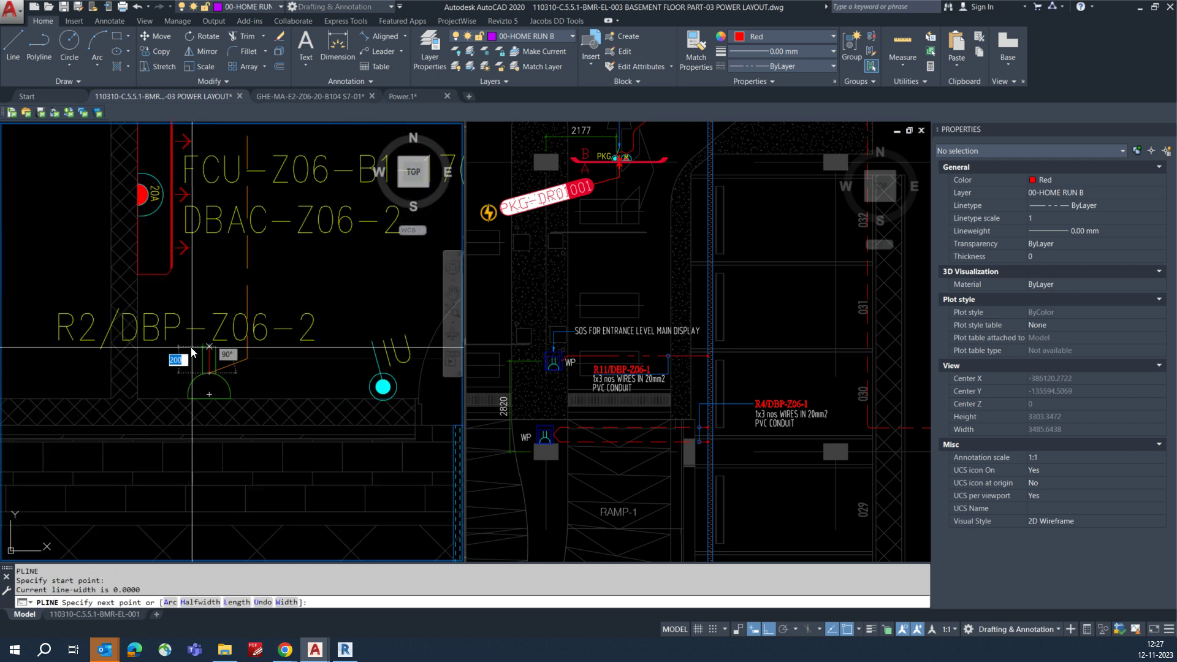
pyautogui.click(186, 343)
pyautogui.scroll(-2, 167, 355)
pyautogui.press('F8')
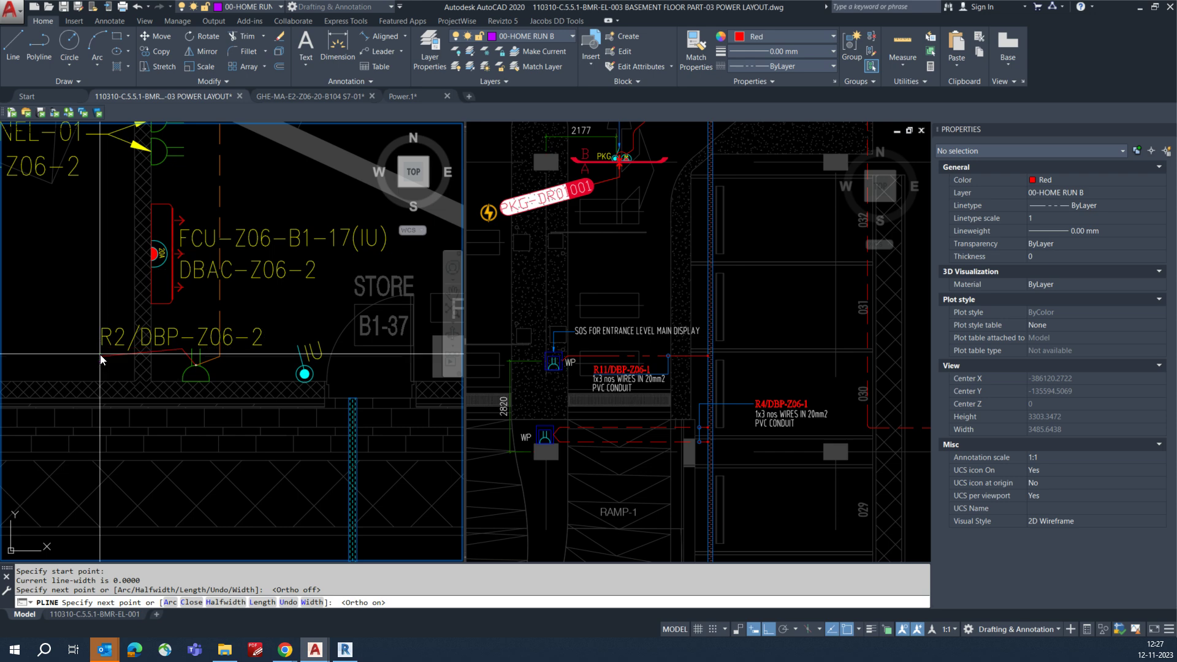
pyautogui.hotkey('ctrl', 'z')
pyautogui.scroll(2, 114, 356)
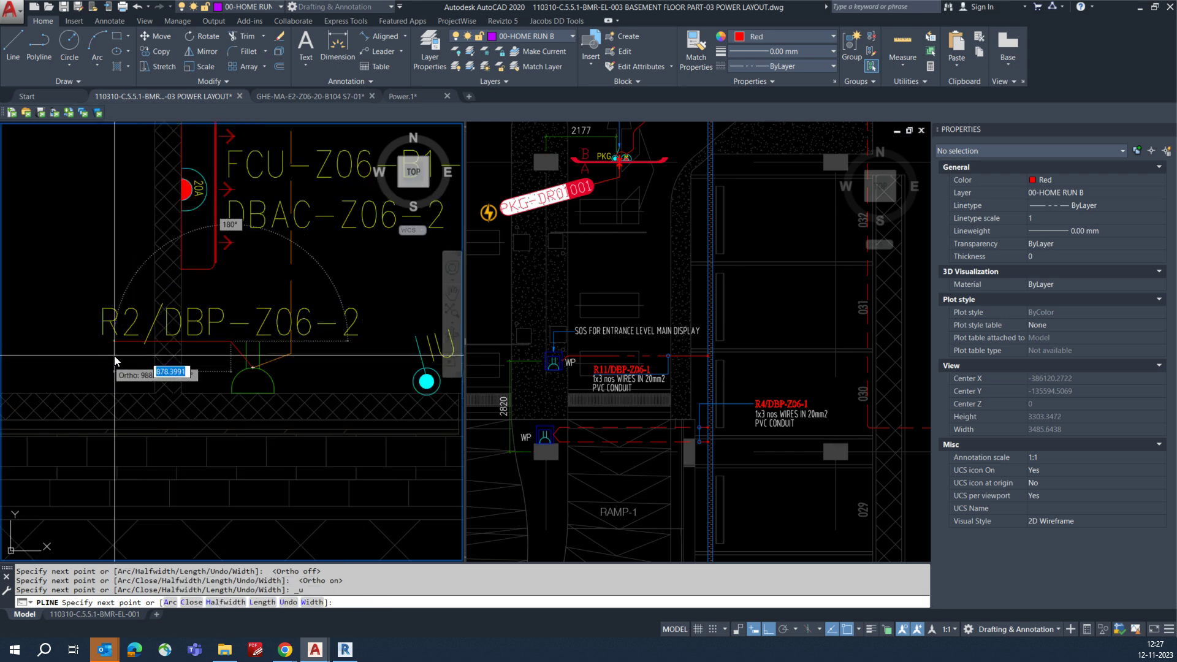
# - Continue the polyline straight up through the R5 - C.P. VENT room and across to the slanted wall's WP socket
pyautogui.scroll(-4, 119, 346)
pyautogui.moveTo(163, 242); pyautogui.dragTo(121, 442, button='middle')
pyautogui.scroll(2, 131, 280)
pyautogui.scroll(1, 131, 278)
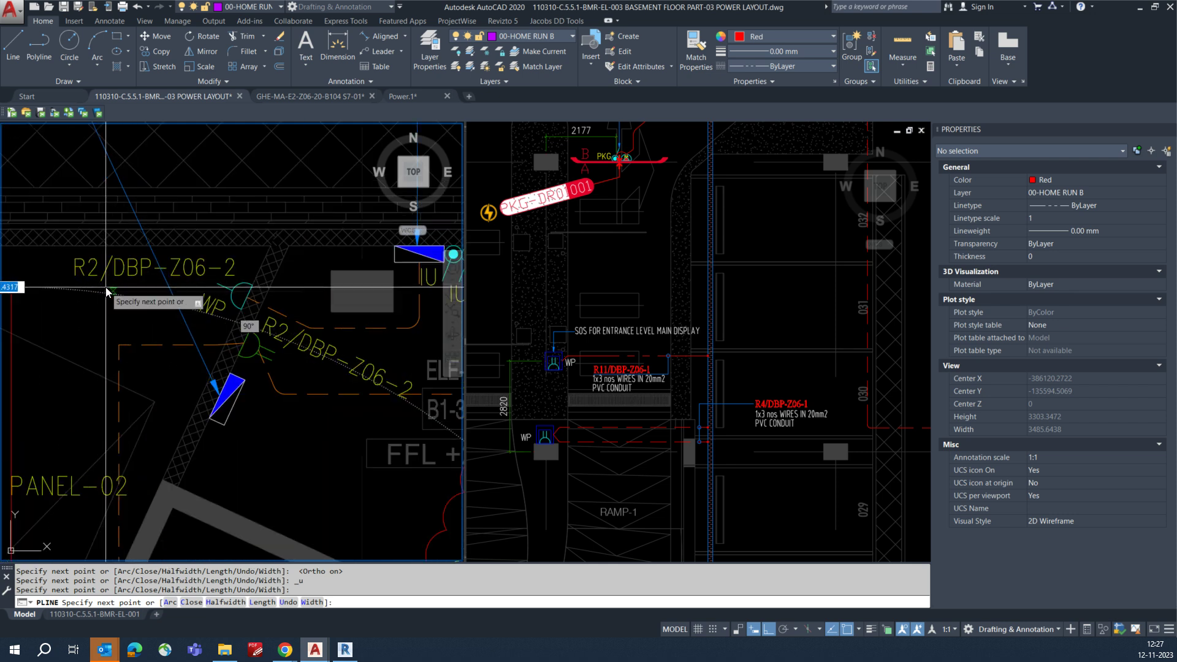
pyautogui.click(115, 287)
pyautogui.hotkey('ctrl', 'z')
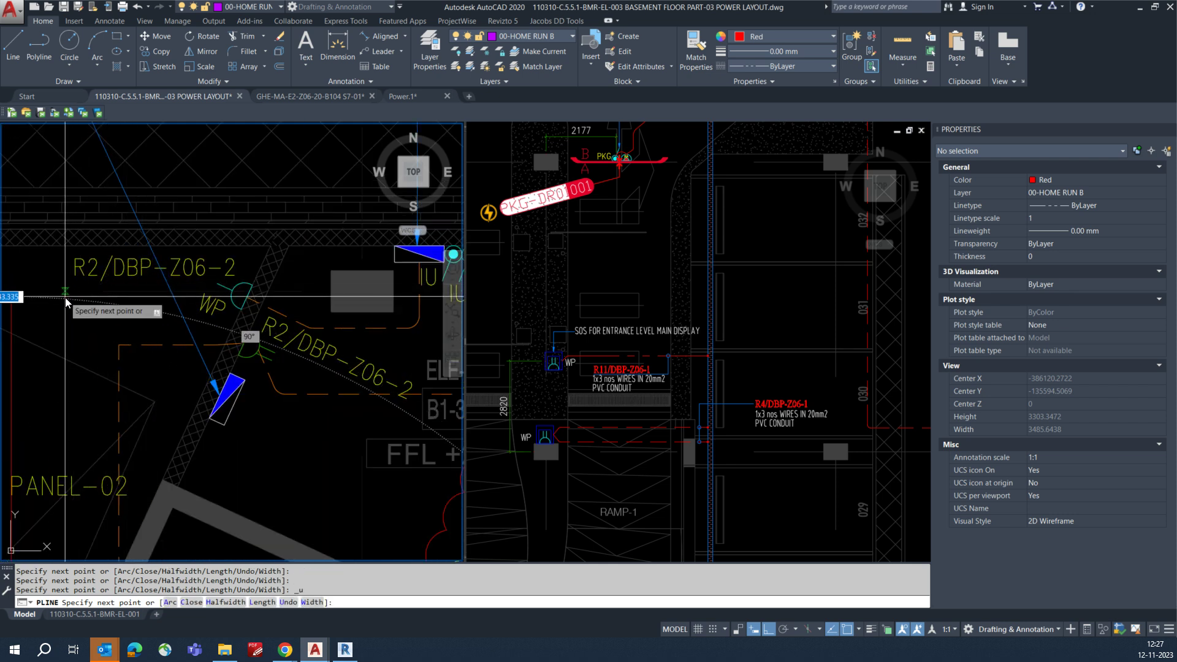
pyautogui.press('F3')
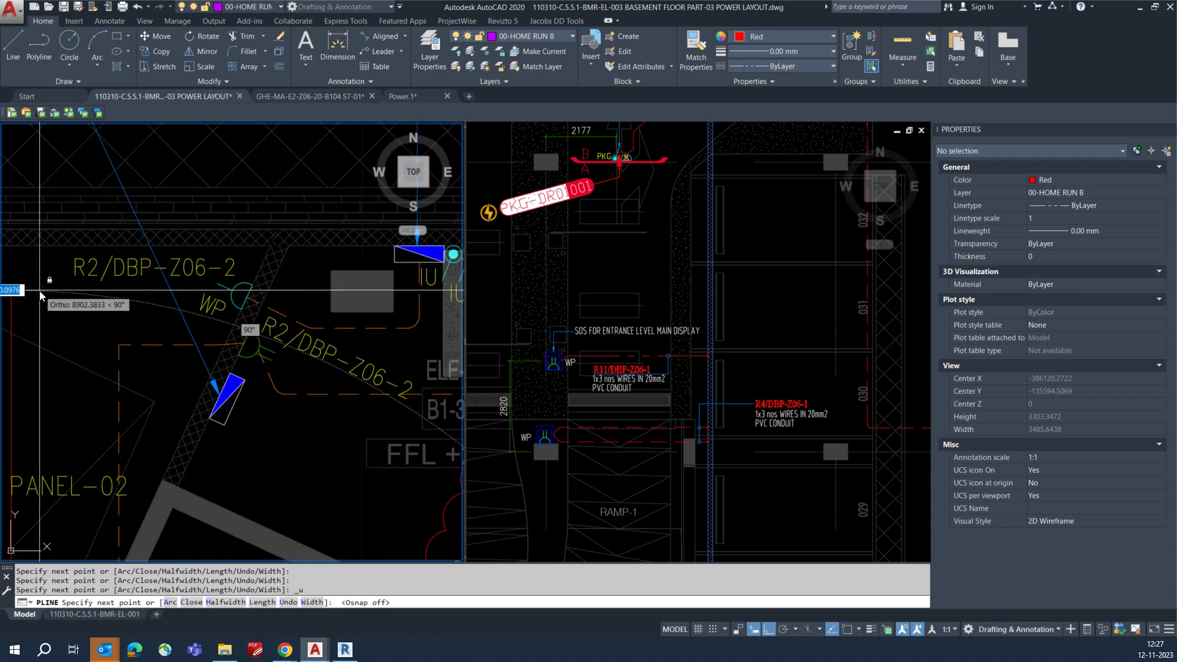
pyautogui.scroll(3, 214, 307)
pyautogui.press('F3')
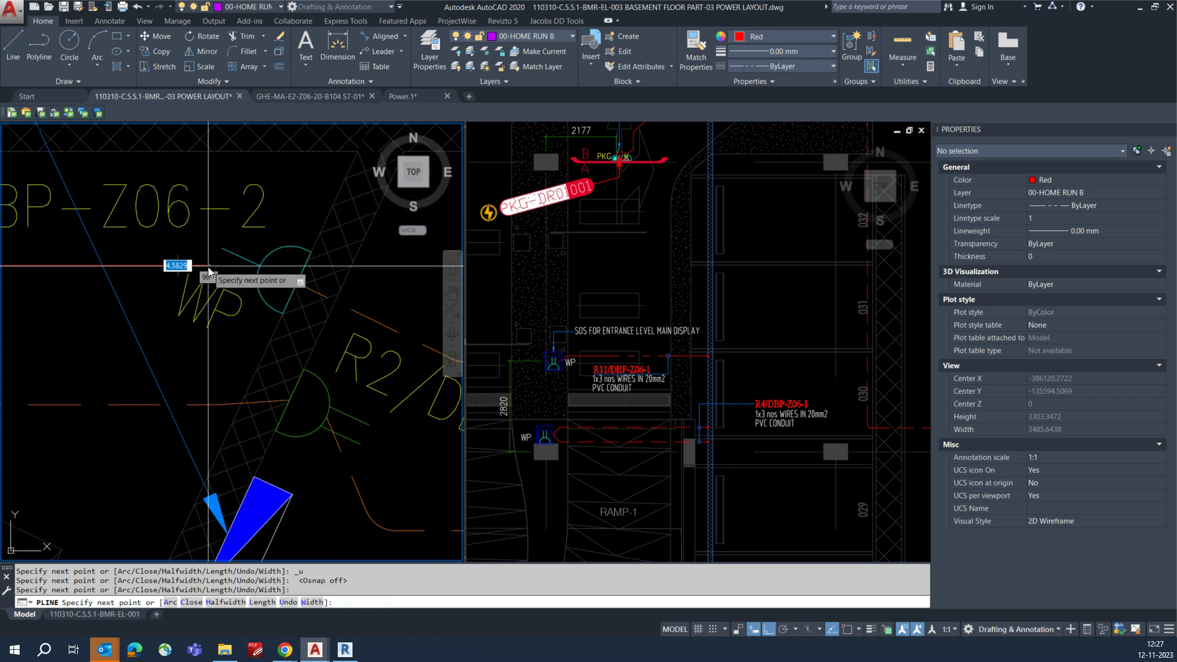
pyautogui.press('Escape')
pyautogui.press('Escape')
pyautogui.scroll(-3, 264, 273)
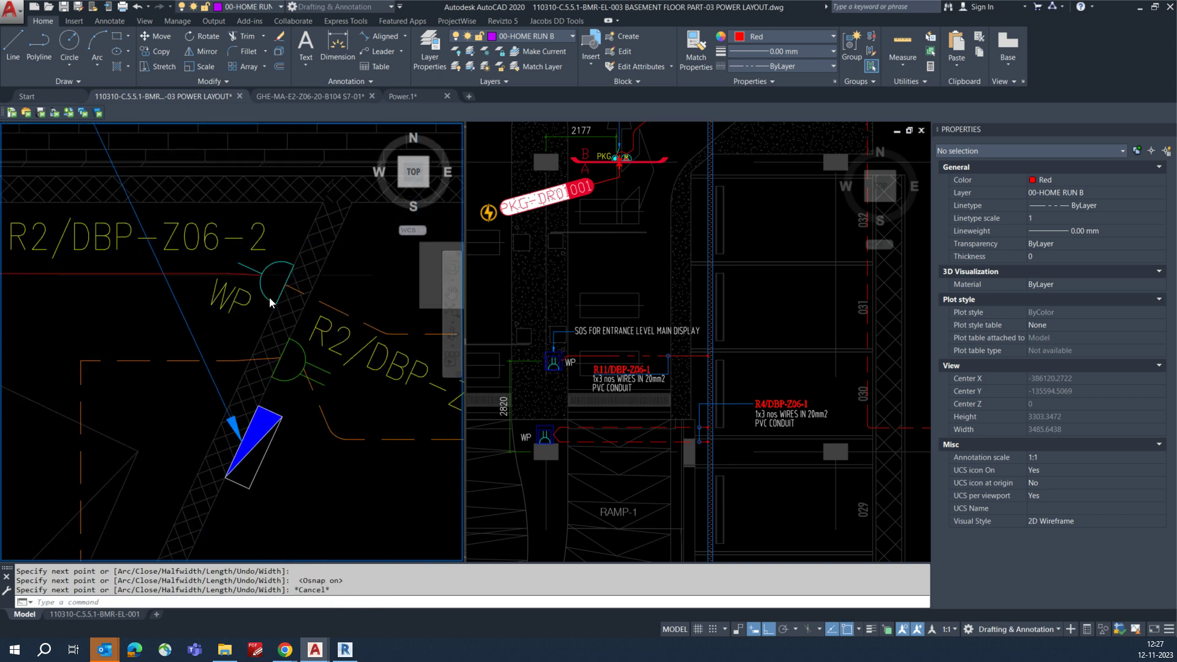
# - Match the new WP socket conduit's properties to the dashed orange panel conduit
pyautogui.write('ma')
pyautogui.press('Return')
pyautogui.click(318, 310)
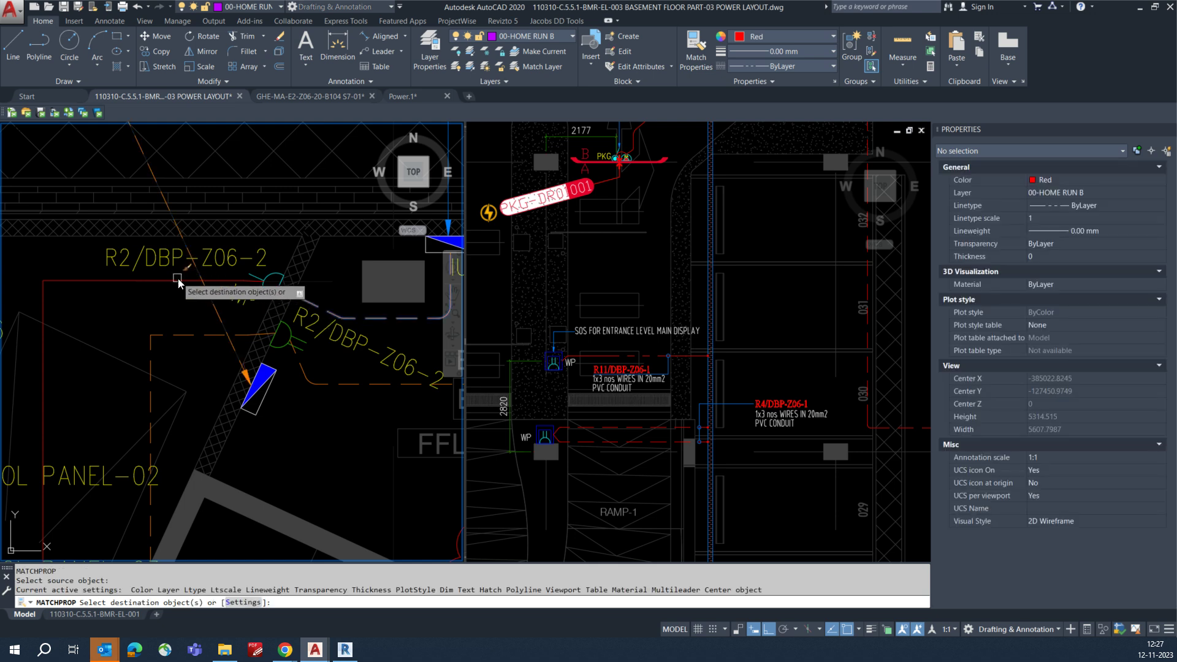
pyautogui.press('Escape')
# - Fillet the upper corners of both new conduits beside the slanted wall with the current 150 radius
pyautogui.write('f')
pyautogui.press('Return')
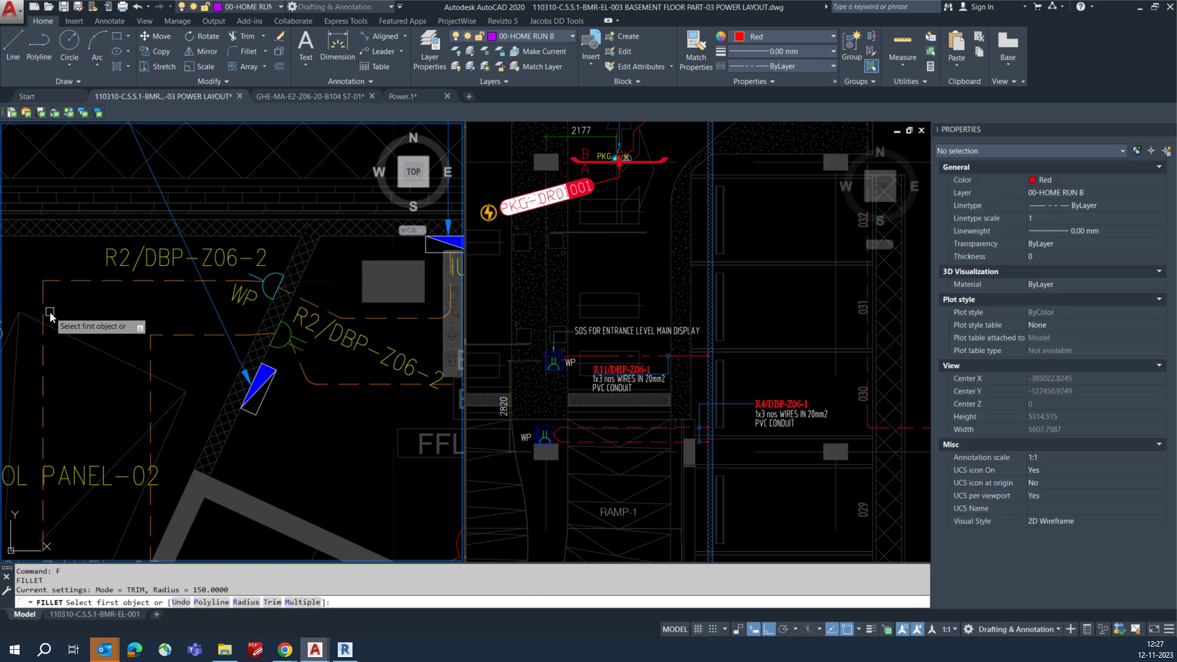
pyautogui.click(46, 313)
pyautogui.click(73, 280)
pyautogui.press('space')
pyautogui.click(150, 356)
pyautogui.click(150, 356)
pyautogui.click(164, 336)
pyautogui.scroll(-6, 178, 352)
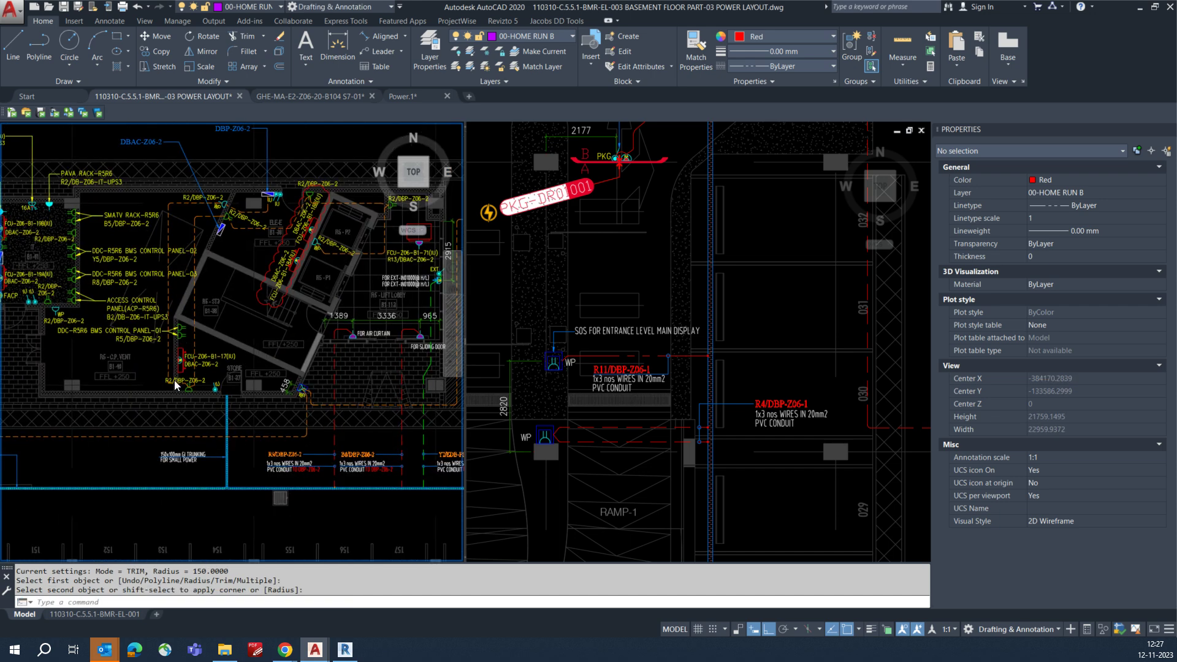
# - Fillet the outer conduit's lower corner near the STORE B1-37 socket with the current 150 radius
pyautogui.scroll(6, 175, 381)
pyautogui.press('space')
pyautogui.click(159, 400)
pyautogui.click(149, 351)
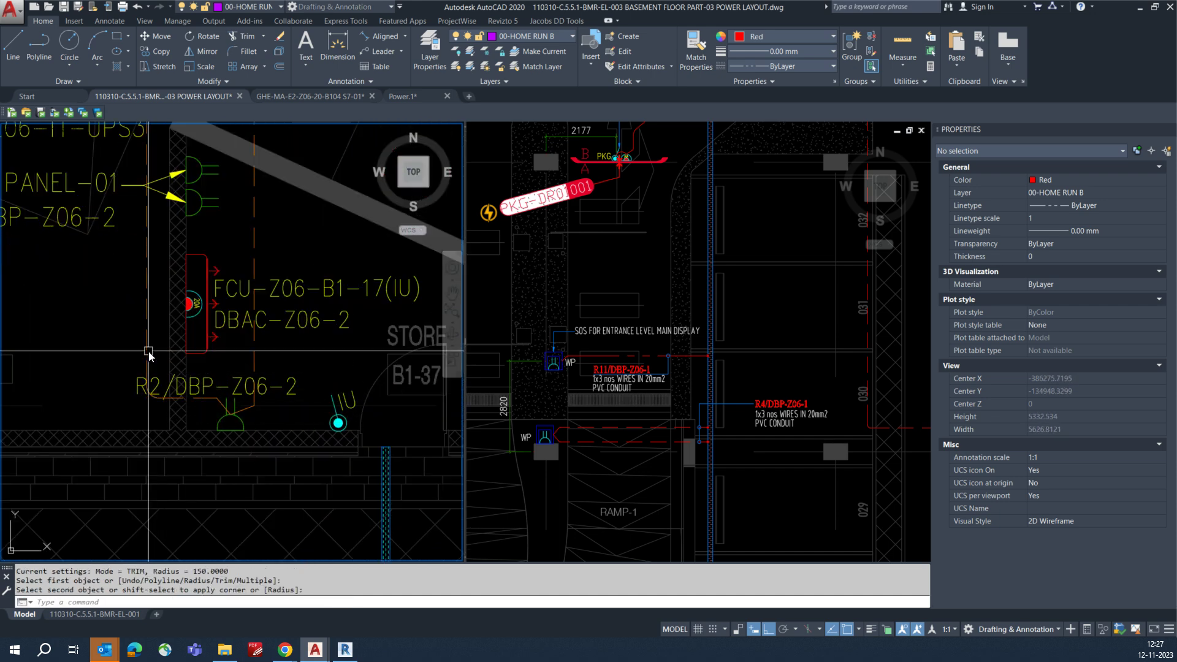
pyautogui.click(217, 404)
pyautogui.press('Return')
pyautogui.click(244, 409)
pyautogui.press('Escape')
pyautogui.scroll(-6, 251, 392)
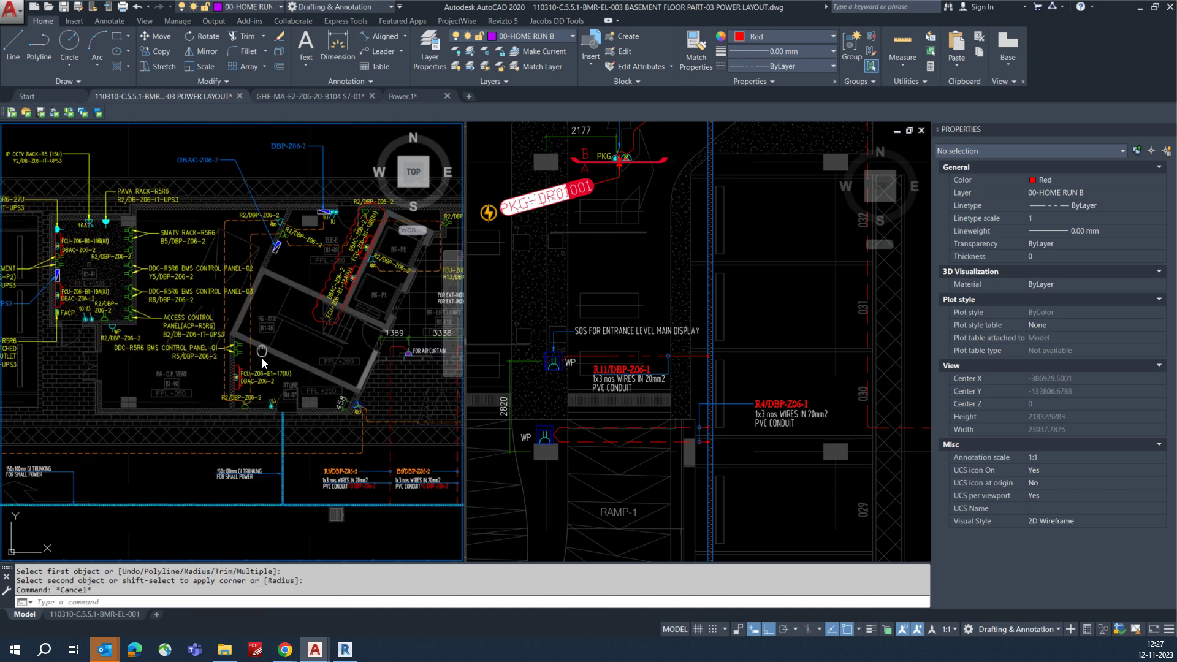
# - Copy the R9/DBP-Z06-2 label with its wire and PVC conduit note to the space just below the DBP-Z06-2 panel tag
pyautogui.press('Escape')
pyautogui.scroll(-2, 276, 385)
pyautogui.moveTo(285, 478); pyautogui.dragTo(123, 437, button='middle')
pyautogui.scroll(2, 248, 403)
pyautogui.moveTo(288, 408); pyautogui.dragTo(378, 354, button='middle')
pyautogui.press('Escape')
pyautogui.write('c')
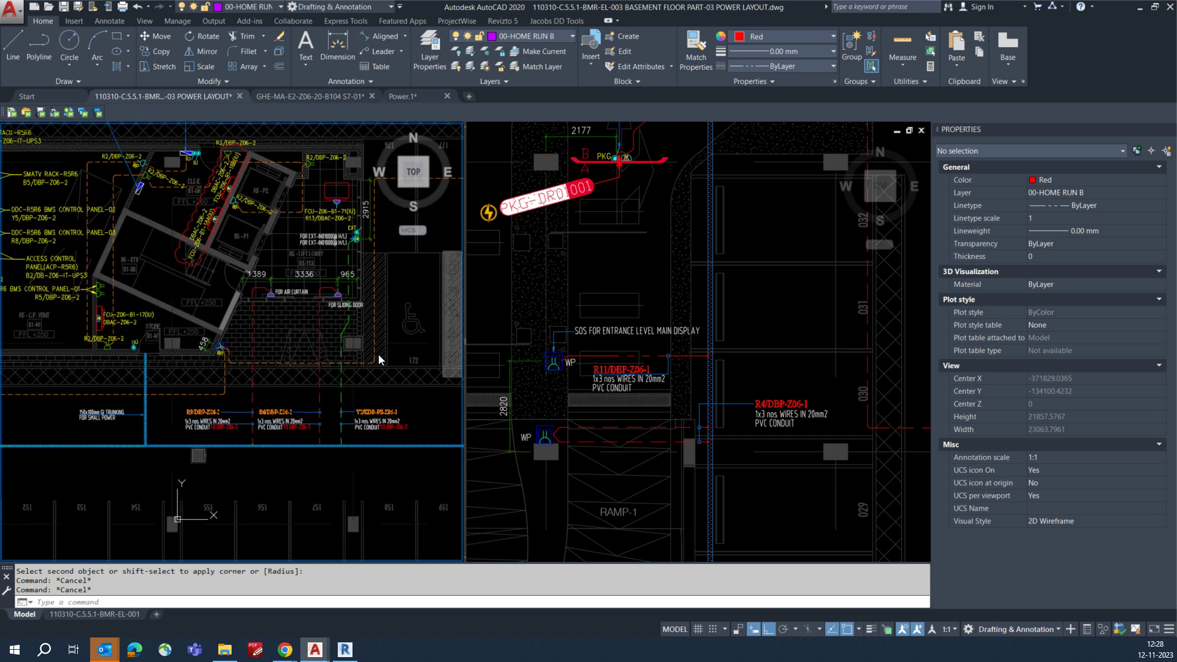
pyautogui.write('o')
pyautogui.press('Return')
pyautogui.scroll(4, 227, 417)
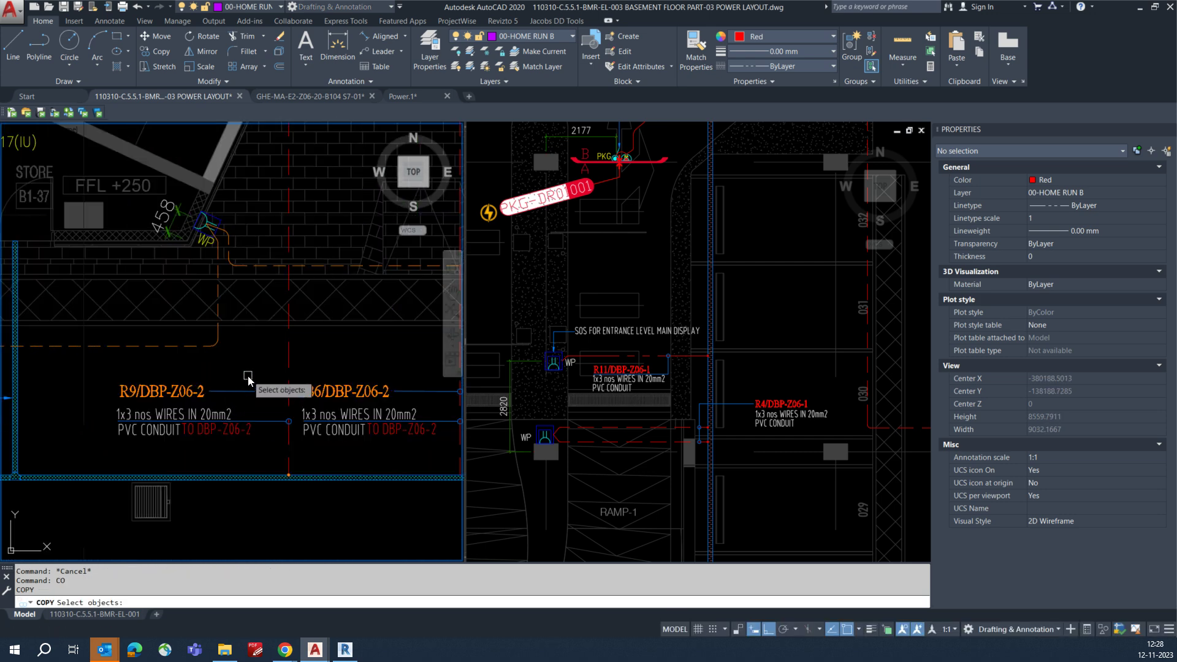
pyautogui.click(248, 375)
pyautogui.press('Return')
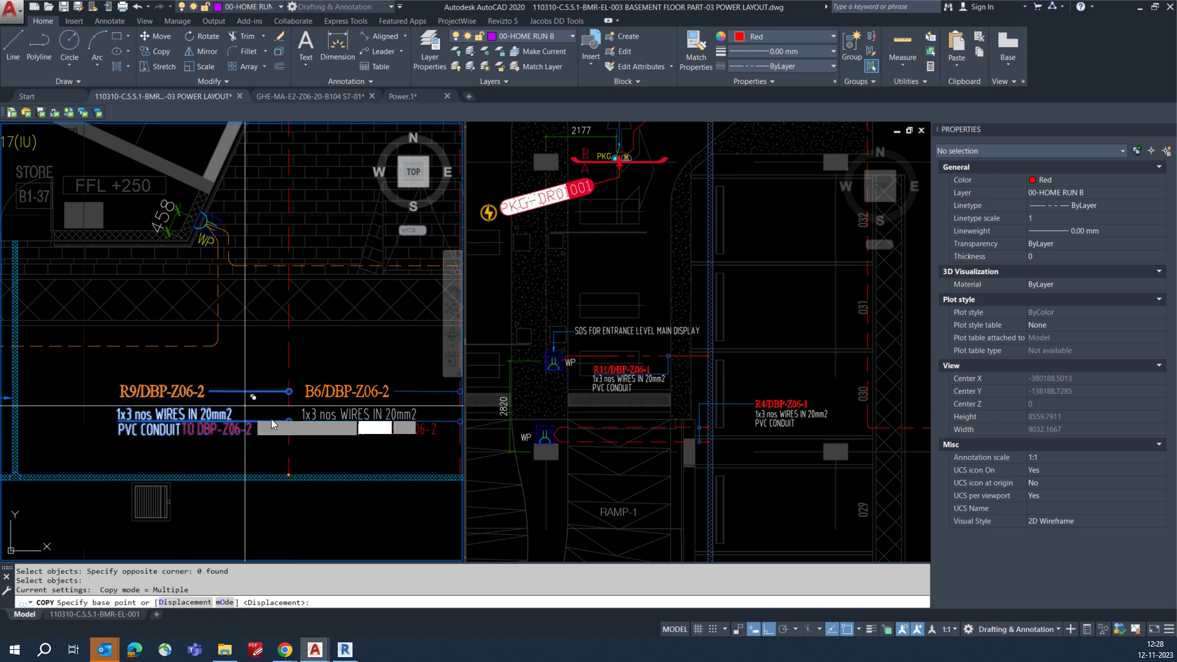
pyautogui.click(252, 401)
pyautogui.scroll(-4, 255, 399)
pyautogui.press('F8')
pyautogui.moveTo(236, 341); pyautogui.dragTo(361, 503, button='middle')
pyautogui.scroll(5, 226, 284)
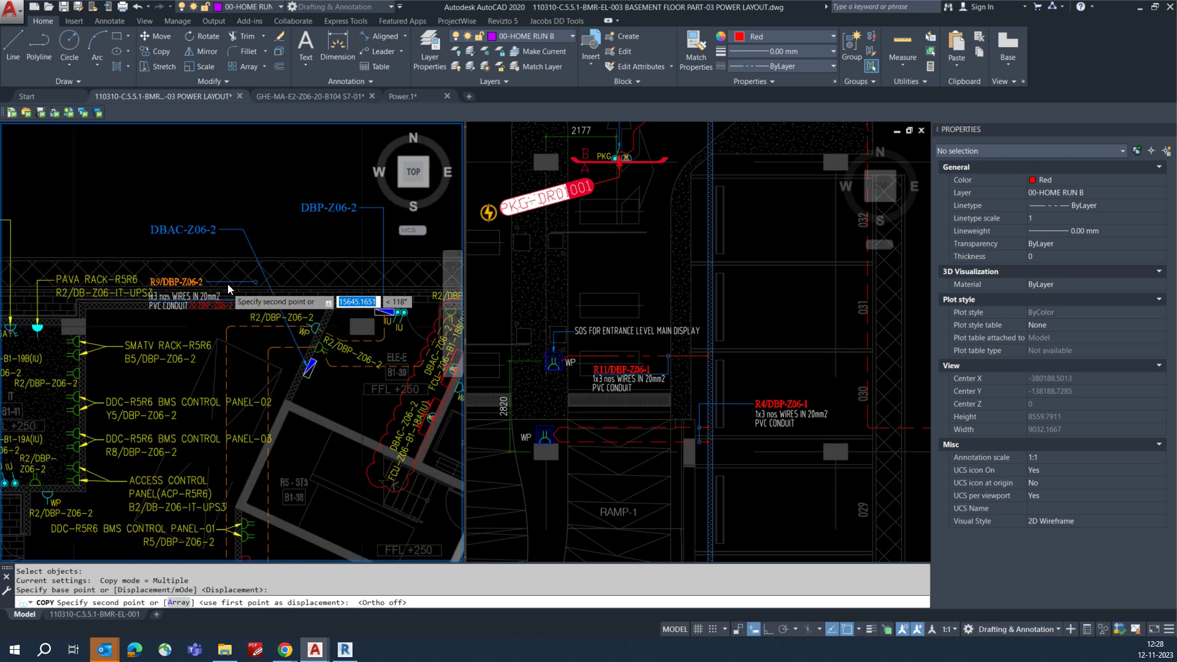
pyautogui.moveTo(301, 328); pyautogui.dragTo(382, 334, button='middle')
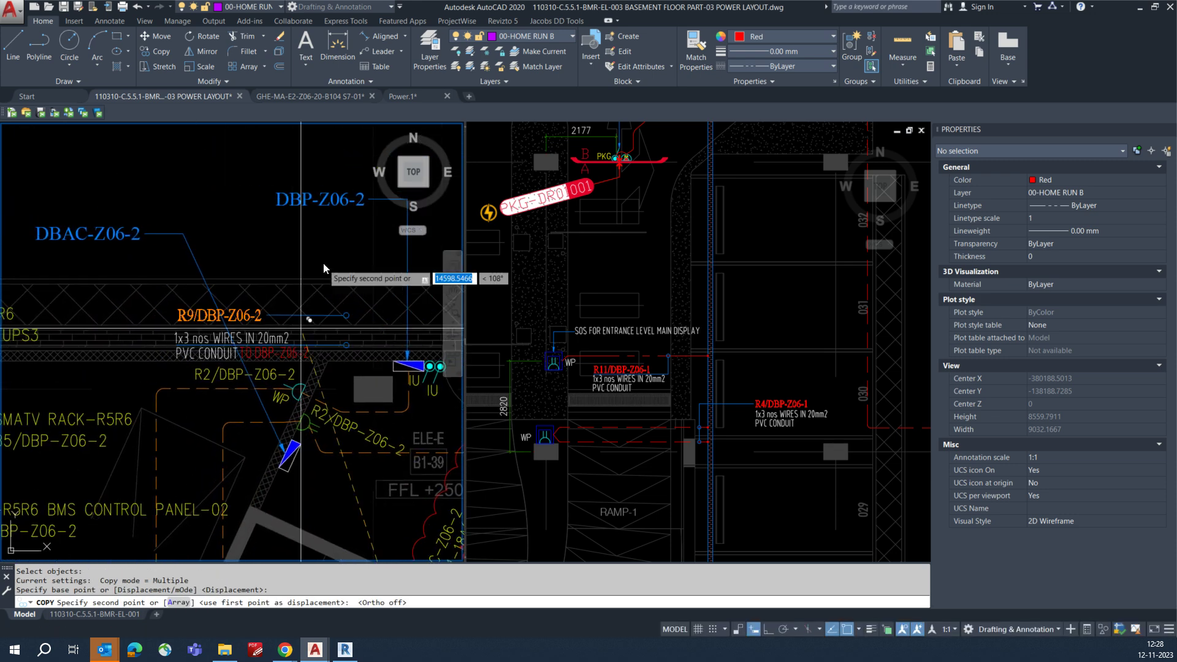
pyautogui.click(340, 246)
pyautogui.press('Escape')
# - Draw a leader from the orange panel conduit in ELE-E straight up and across to the copied PVC conduit note
pyautogui.write('le')
pyautogui.press('Return')
pyautogui.scroll(2, 361, 419)
pyautogui.click(362, 419)
pyautogui.scroll(-2, 361, 419)
pyautogui.press('F8')
pyautogui.click(358, 255)
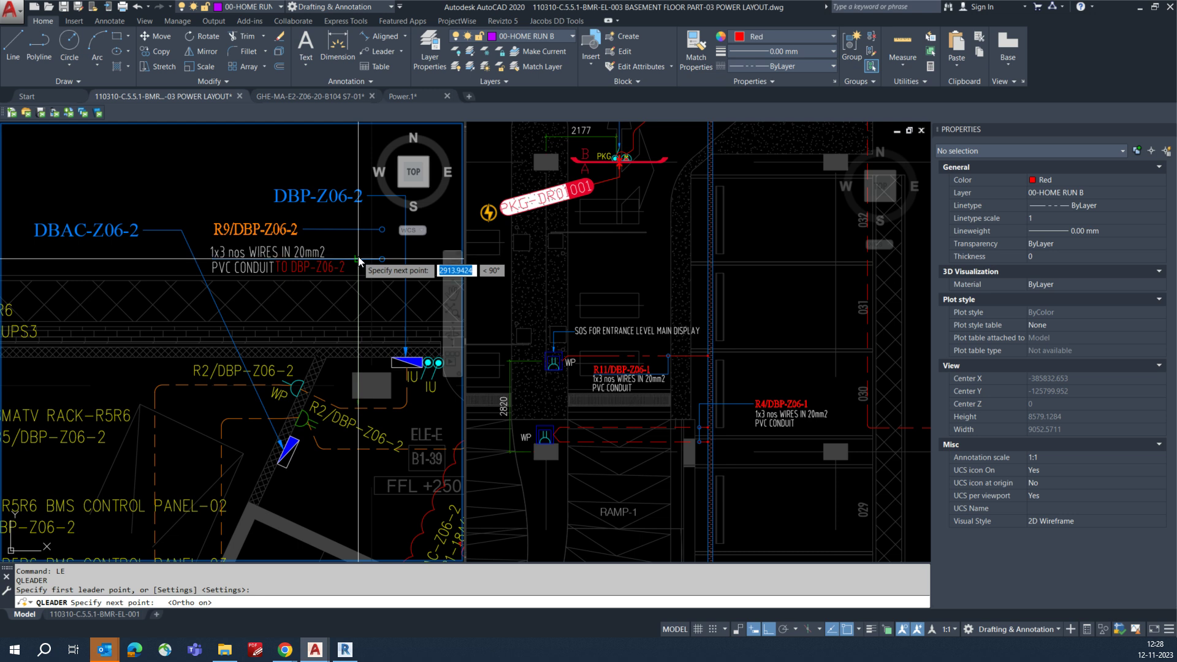
pyautogui.press('Return')
pyautogui.press('Escape')
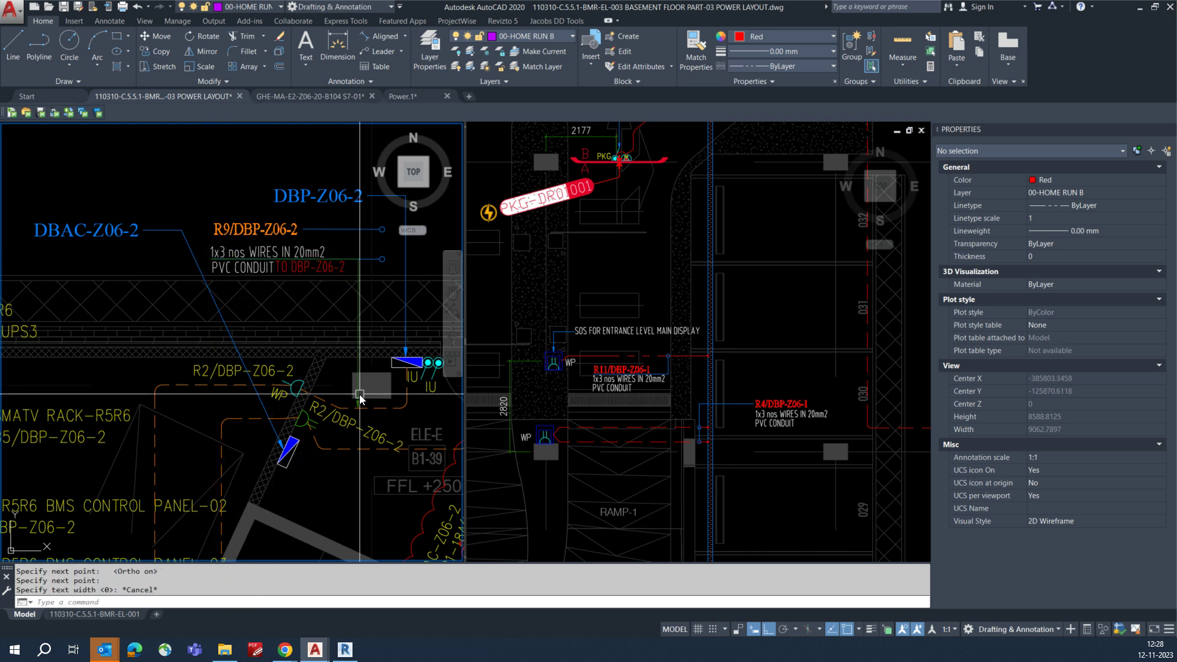
pyautogui.write('LE')
pyautogui.press('Return')
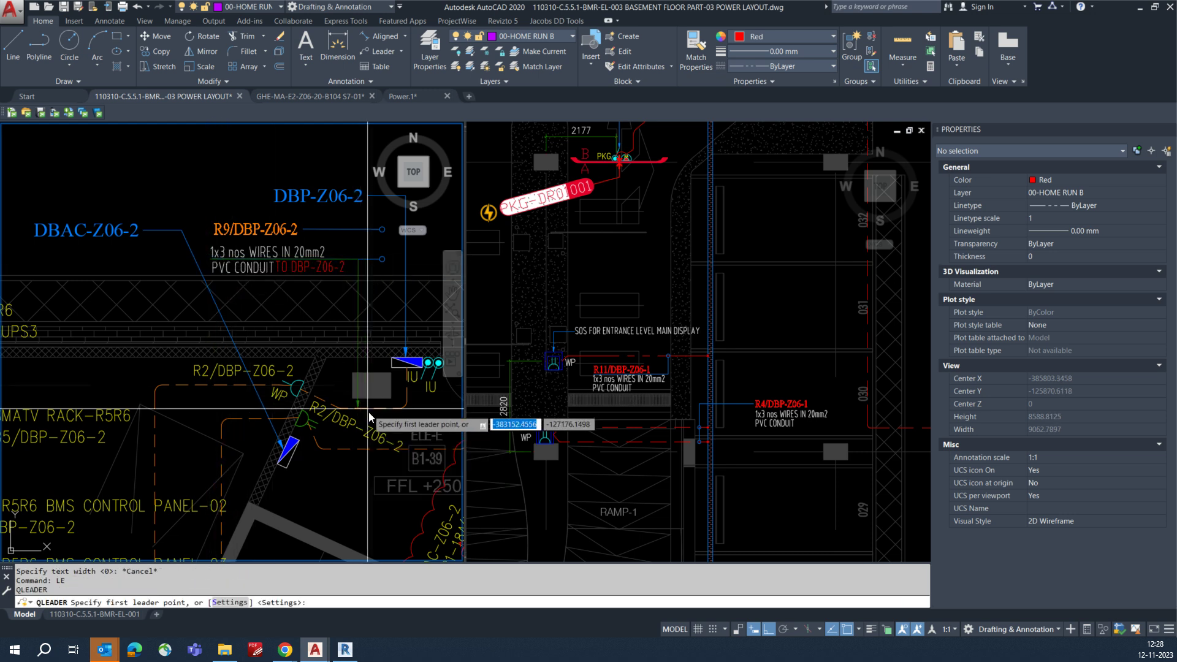
pyautogui.click(377, 408)
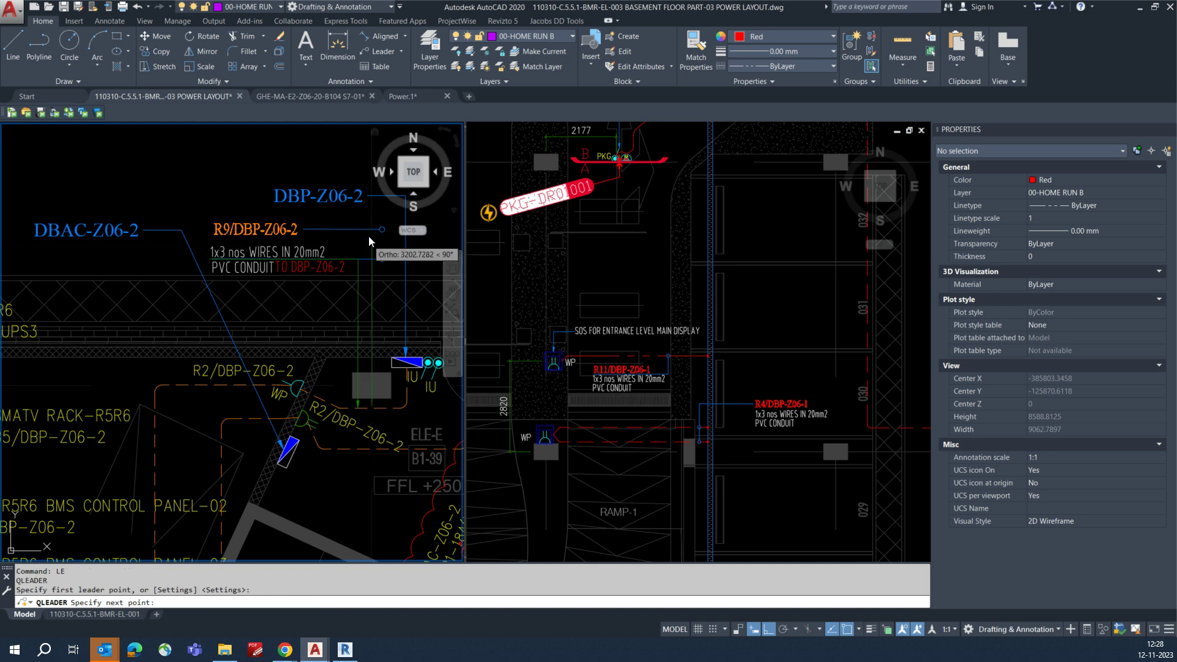
pyautogui.press('Escape')
# - Draw a second leader from the orange panel conduit straight up and across to the copied R9/DBP-Z06-2 label
pyautogui.press('Return')
pyautogui.click(378, 407)
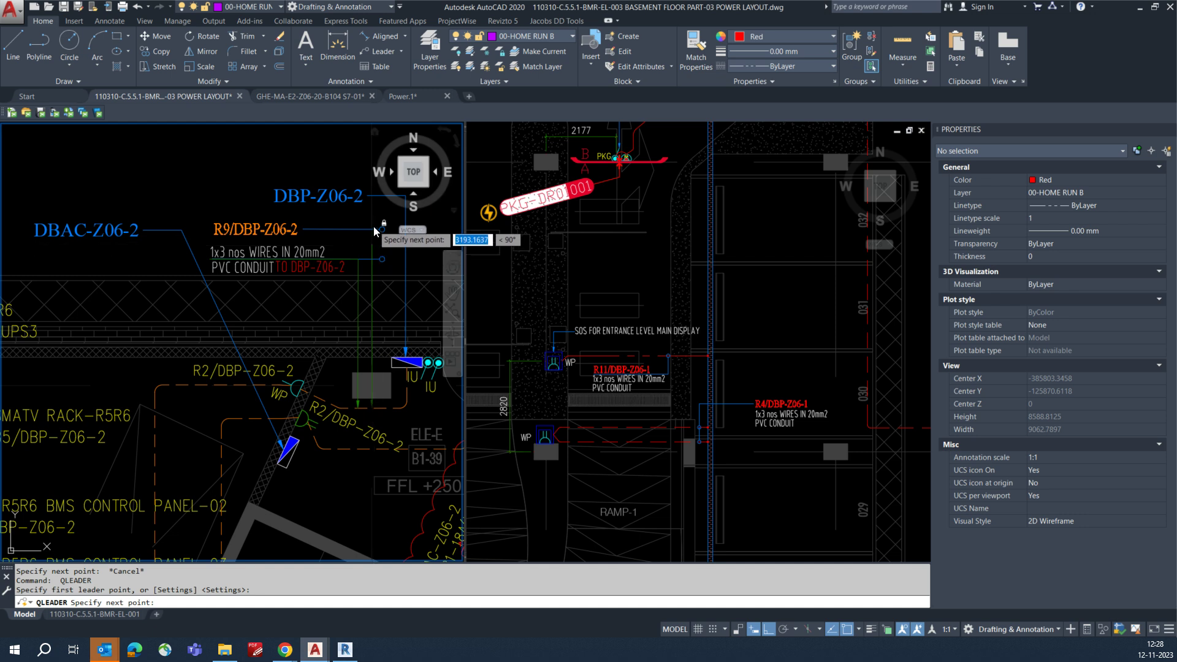
pyautogui.scroll(4, 355, 252)
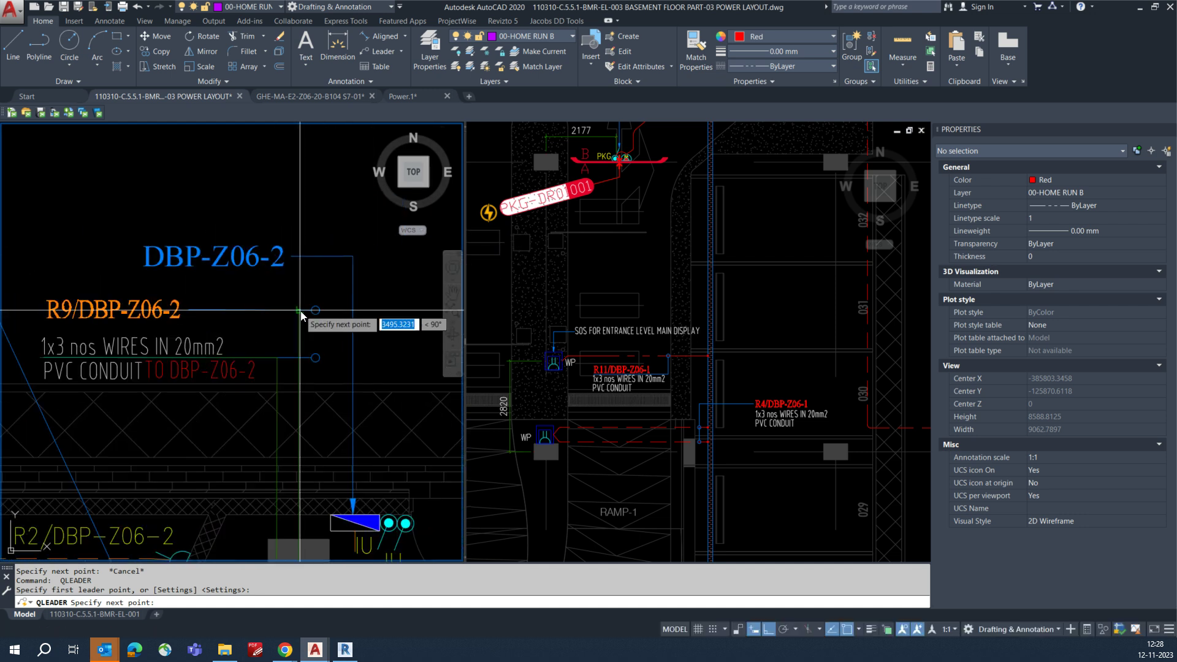
pyautogui.click(299, 310)
pyautogui.click(189, 310)
pyautogui.press('Escape')
# - Match both new leaders' properties to the copied label's original blue leader
pyautogui.write('M')
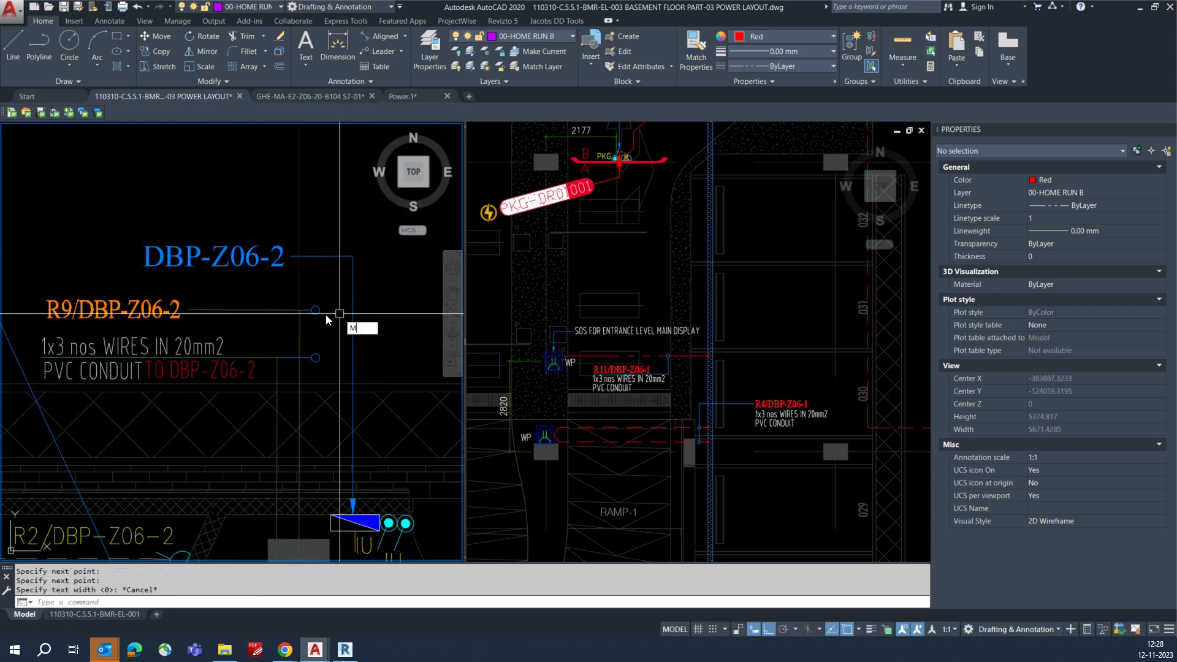
pyautogui.write('A')
pyautogui.press('Return')
pyautogui.click(317, 313)
pyautogui.click(312, 332)
pyautogui.click(285, 339)
pyautogui.press('Return')
# - Erase the original circle-ended leader lines that came with the copied R9/DBP-Z06-2 label
pyautogui.write('E')
pyautogui.press('Return')
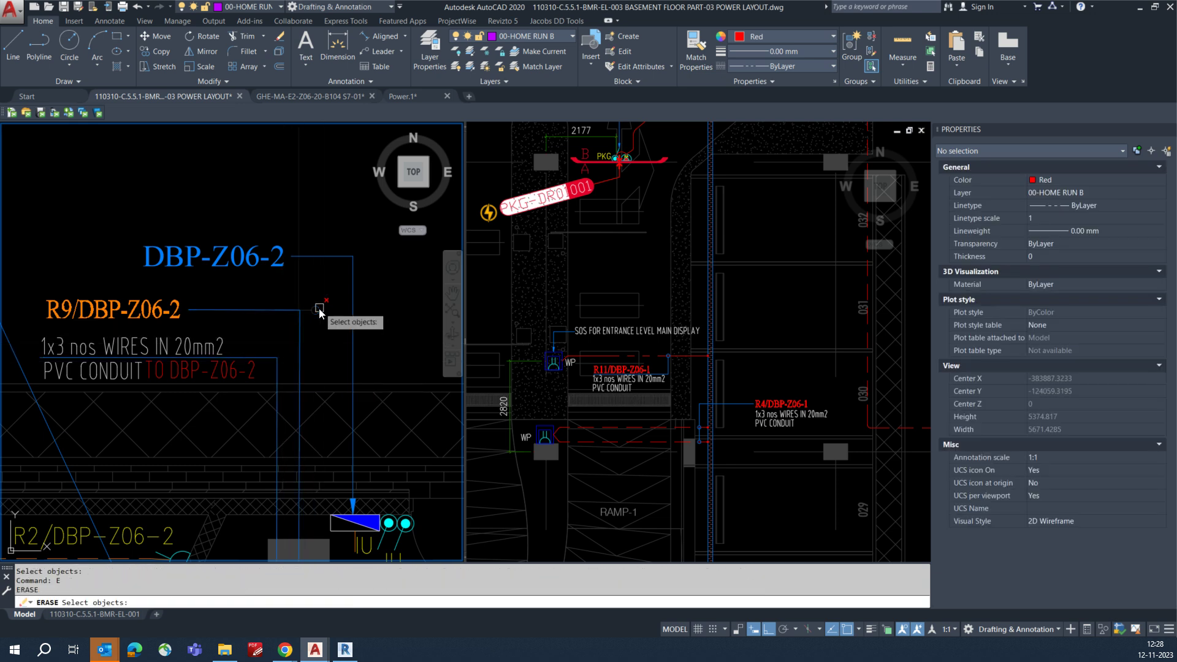
pyautogui.scroll(-2, 319, 313)
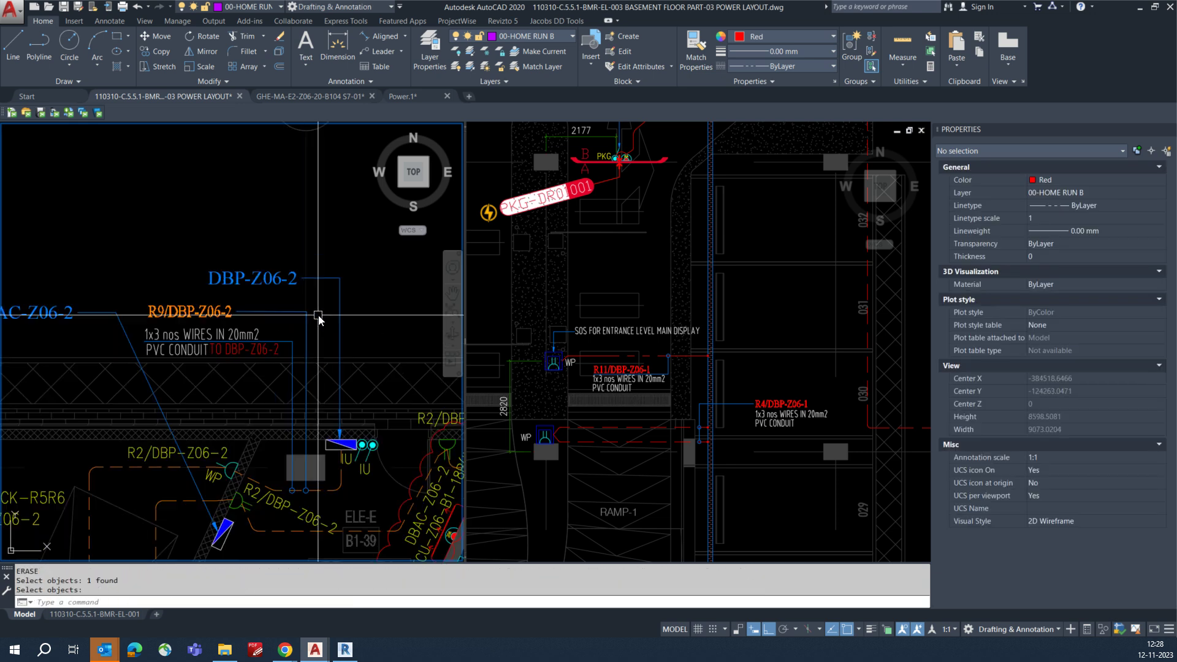
# - Change the copied panel label above ELE-E to read R2/DBP-Z06-2
pyautogui.doubleClick(157, 311)
pyautogui.scroll(2, 158, 312)
pyautogui.scroll(2, 157, 313)
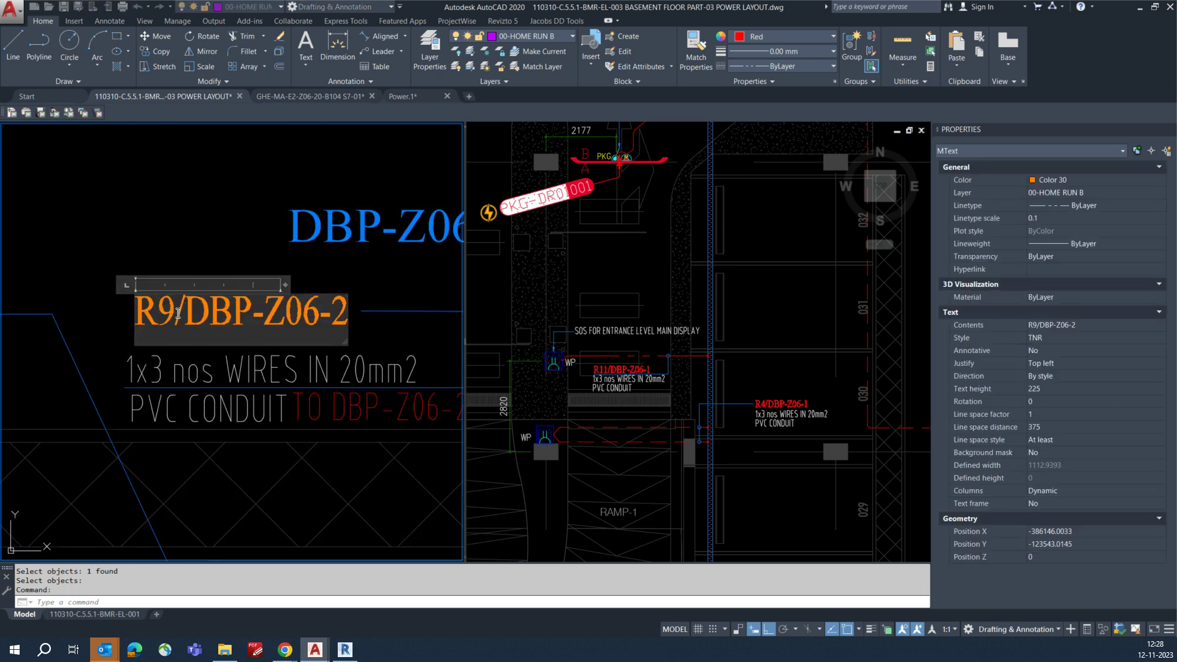
pyautogui.write('2')
pyautogui.click(212, 275)
pyautogui.scroll(-3, 208, 296)
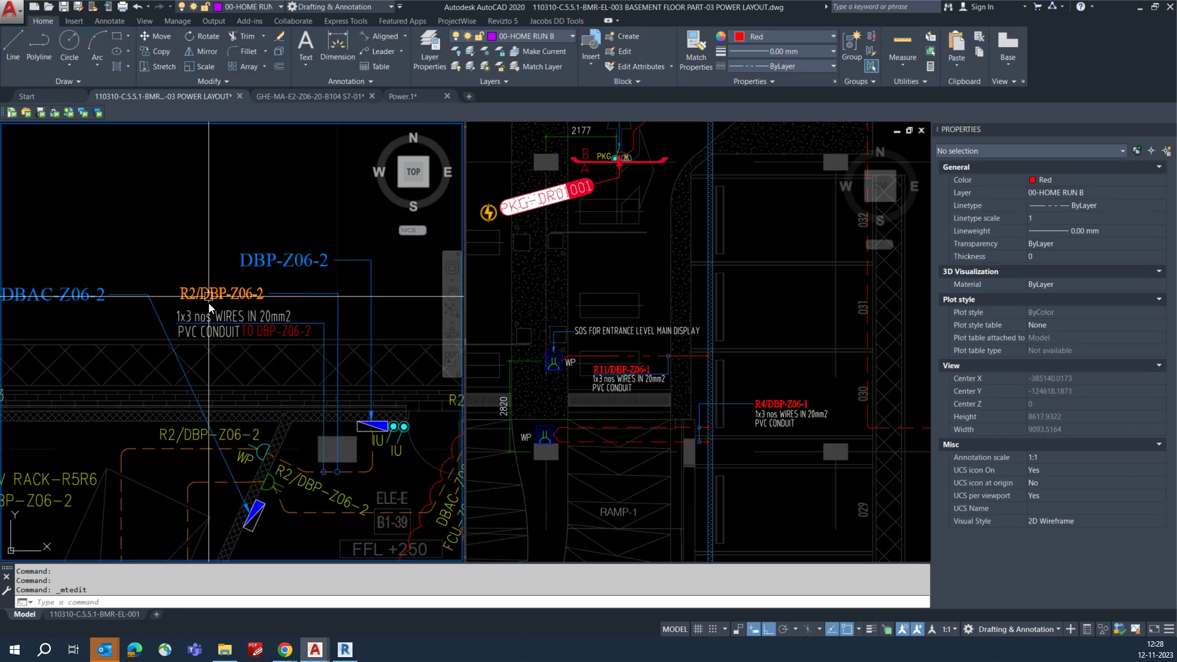
# - Erase the individual R2/DBP-Z06-2 labels beside the sockets in ELE-E, STORE and the R5-P1/R5-P2 lift shafts
pyautogui.moveTo(195, 450); pyautogui.dragTo(260, 404, button='middle')
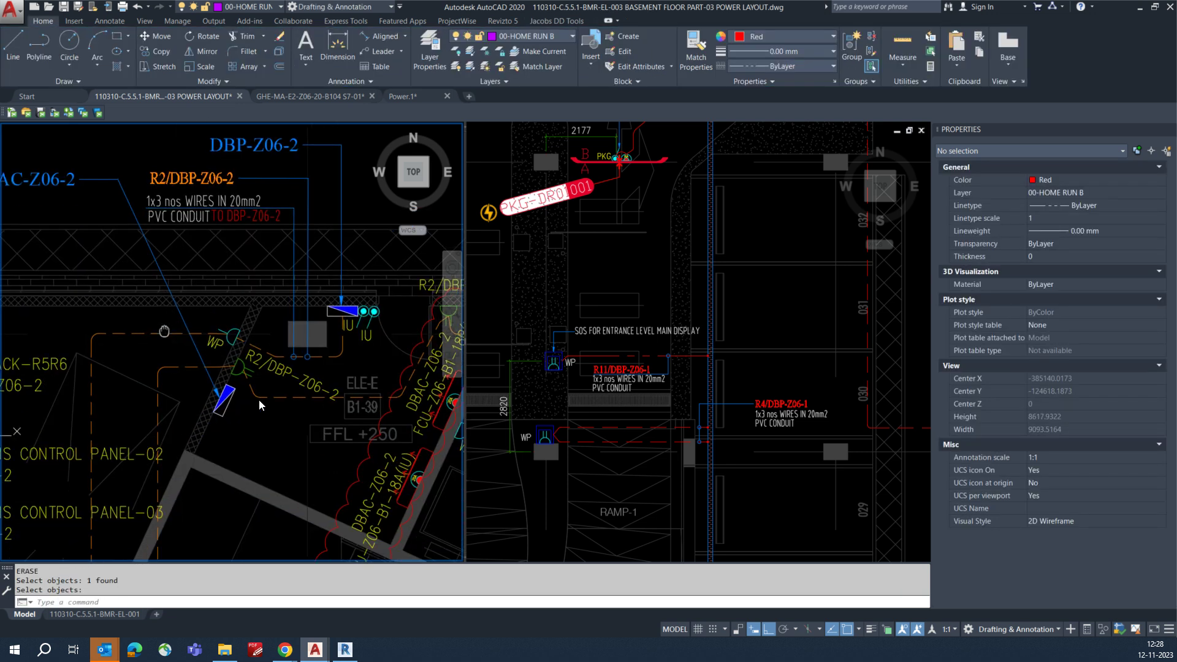
pyautogui.click(308, 389)
pyautogui.press('space')
pyautogui.moveTo(238, 483); pyautogui.dragTo(296, 244, button='middle')
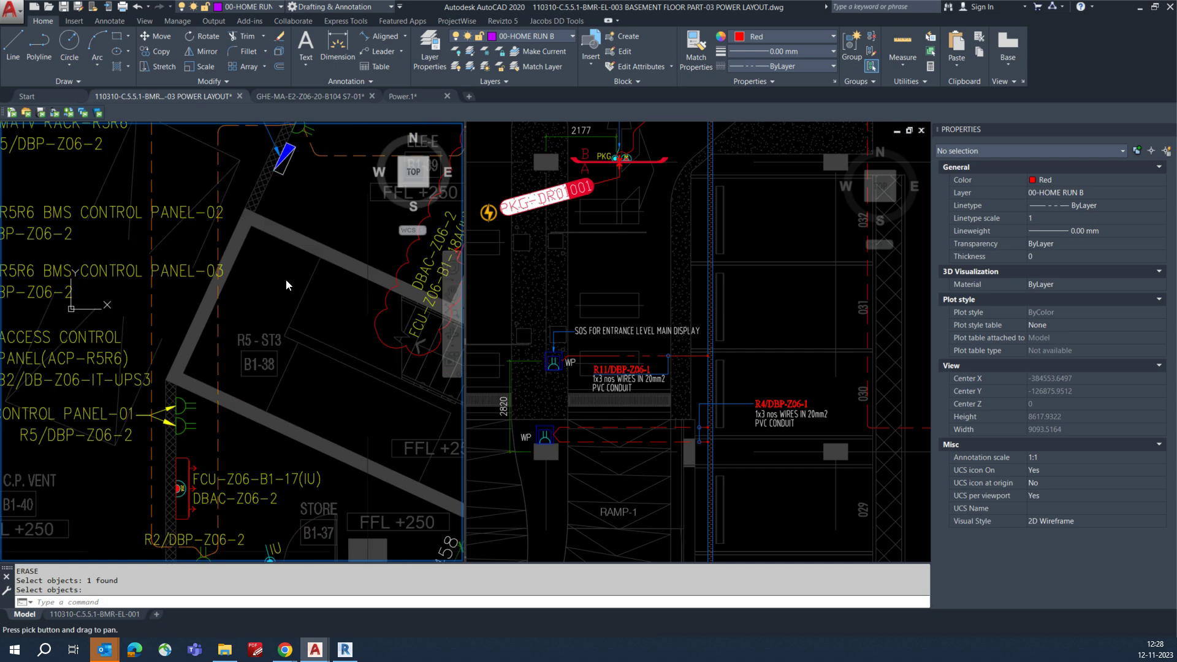
pyautogui.moveTo(257, 385); pyautogui.dragTo(276, 244, button='middle')
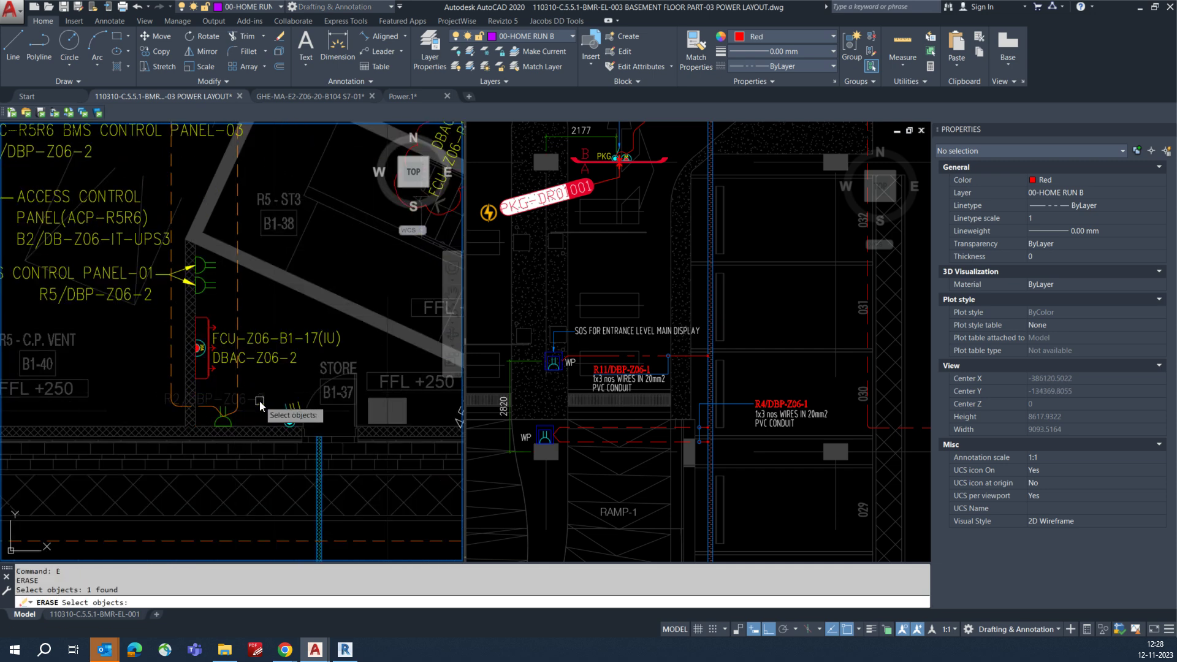
pyautogui.press('space')
pyautogui.scroll(-1, 259, 401)
pyautogui.moveTo(368, 278); pyautogui.dragTo(235, 369, button='middle')
pyautogui.moveTo(337, 285); pyautogui.dragTo(266, 347, button='middle')
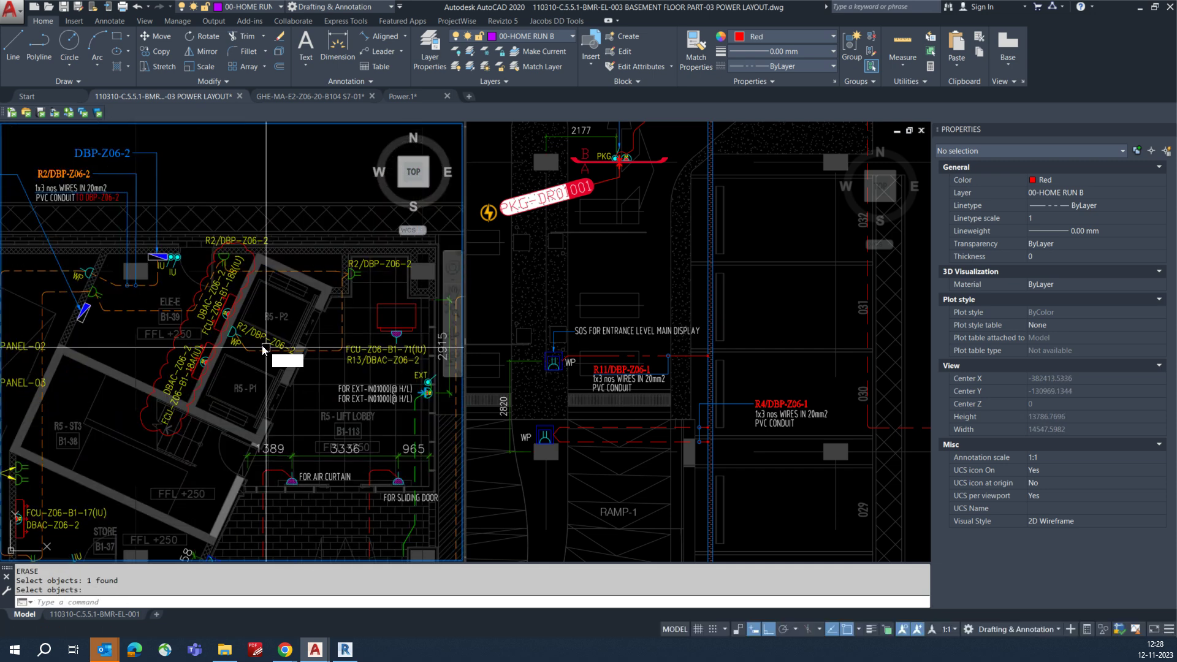
pyautogui.write('e')
pyautogui.press('Return')
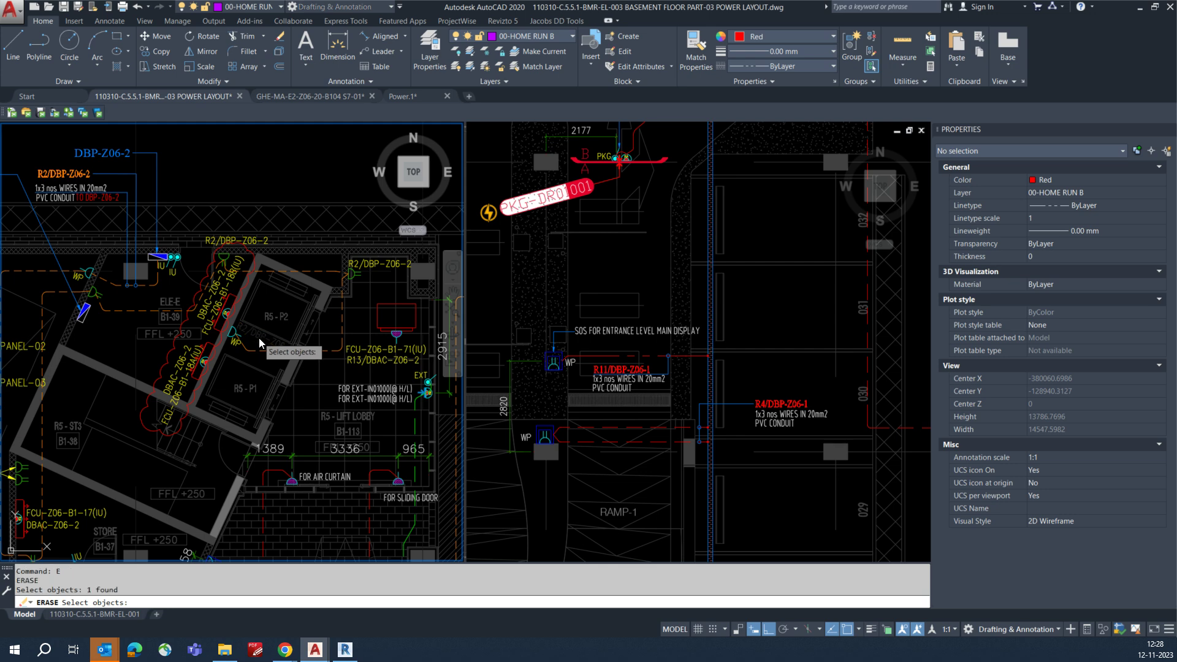
pyautogui.press('space')
# - Draw a polyline from the WP socket between R5-P1 and R5-P2 straight down to the blue trunking
pyautogui.scroll(-2, 226, 370)
pyautogui.moveTo(226, 370)
pyautogui.mouseDown(button='middle')
pyautogui.moveTo(250, 277)
pyautogui.moveTo(237, 311)
pyautogui.mouseUp(button='middle')
pyautogui.scroll(2, 241, 275)
pyautogui.write('pl')
pyautogui.press('Return')
pyautogui.scroll(4, 241, 277)
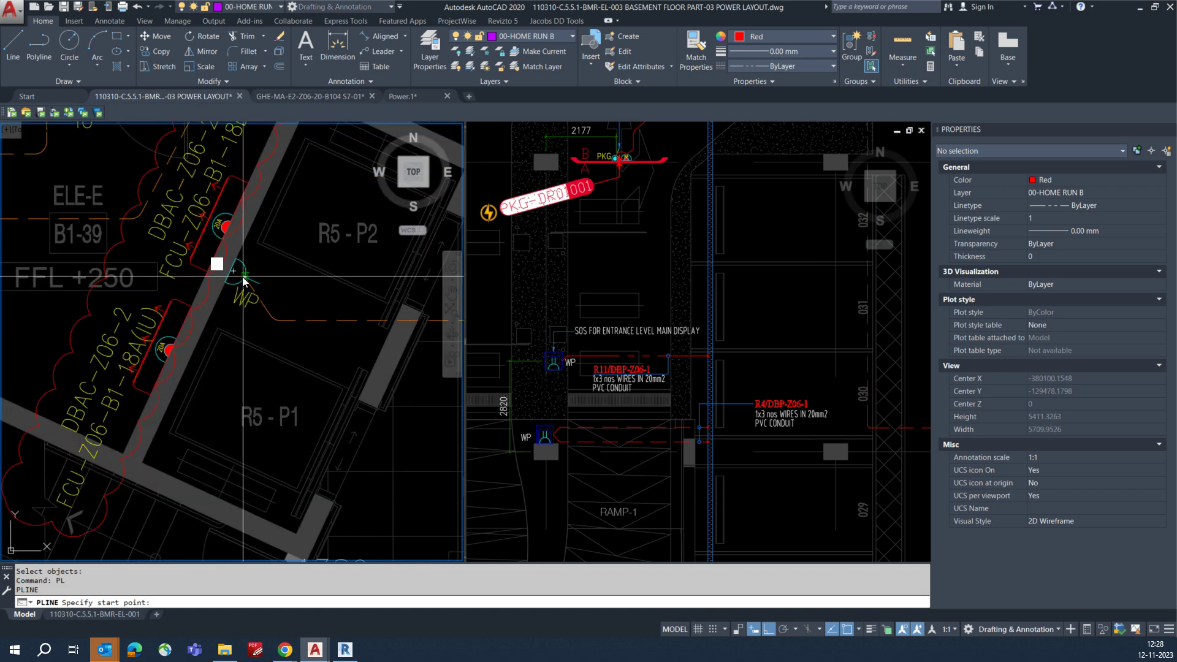
pyautogui.click(243, 279)
pyautogui.scroll(-5, 247, 334)
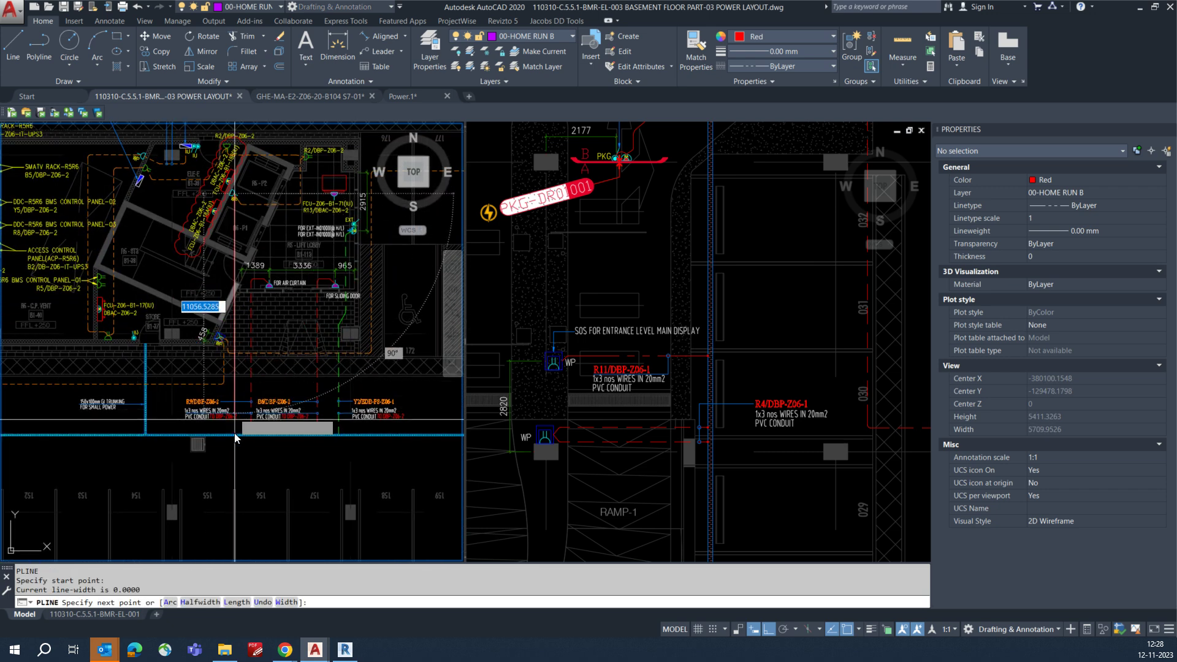
pyautogui.click(234, 434)
pyautogui.press('Escape')
pyautogui.press('Escape')
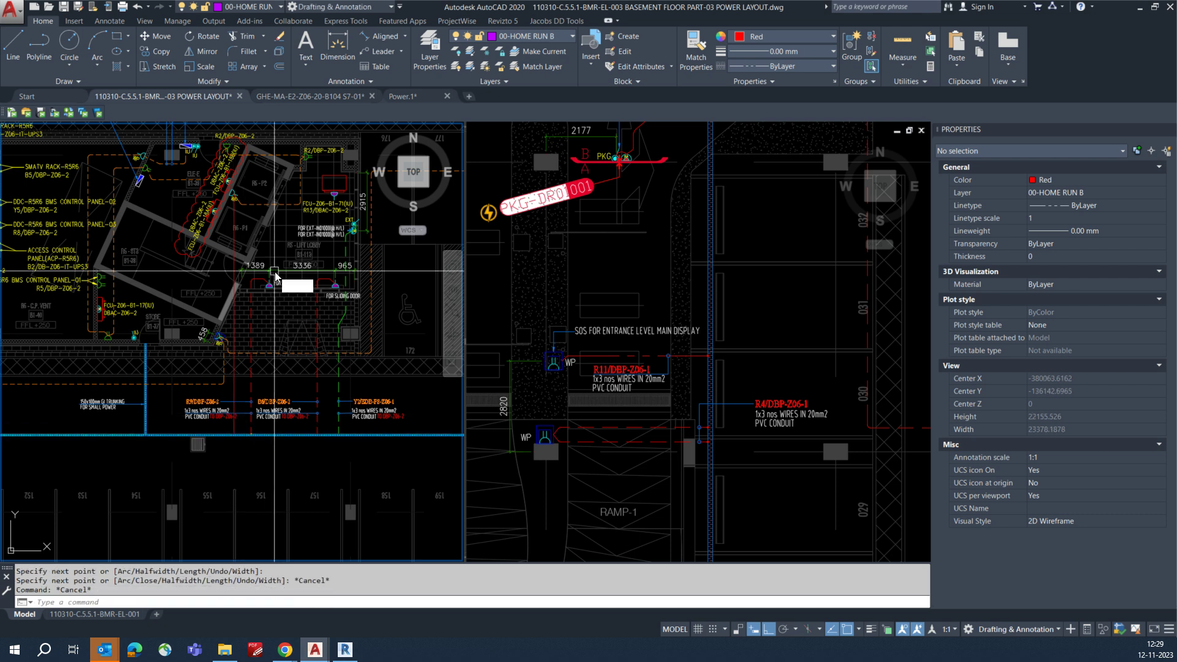
# - Match the new vertical conduit's properties to the existing orange dashed conduit
pyautogui.write('ma')
pyautogui.press('Return')
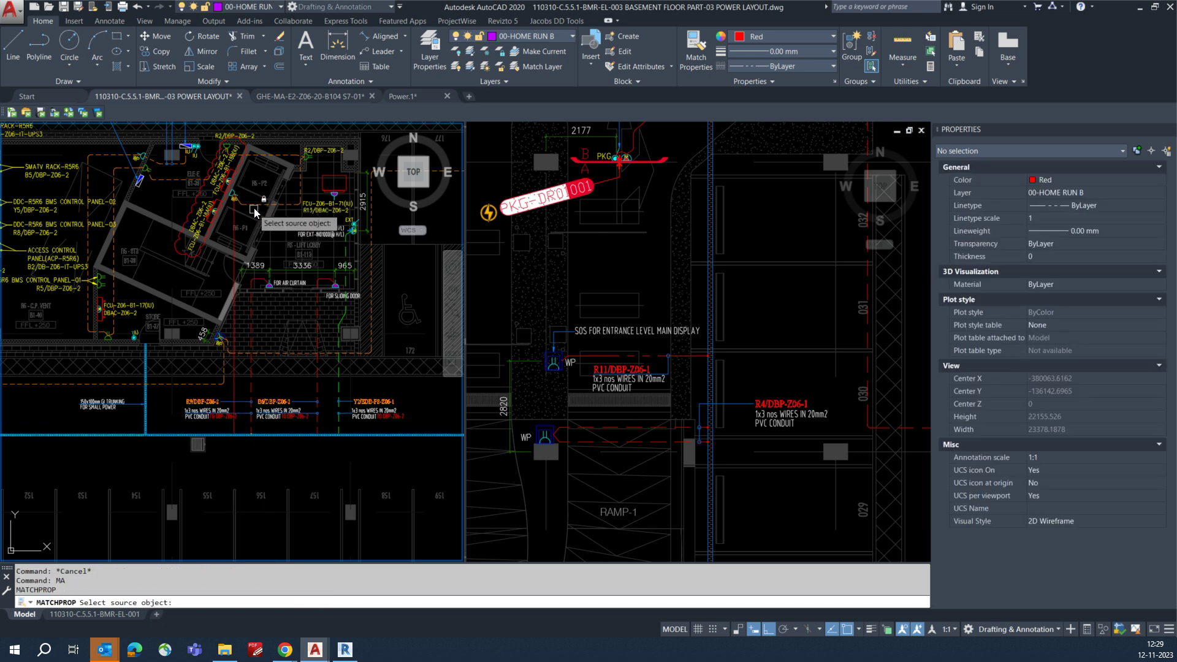
pyautogui.click(254, 211)
pyautogui.press('Escape')
pyautogui.scroll(6, 232, 208)
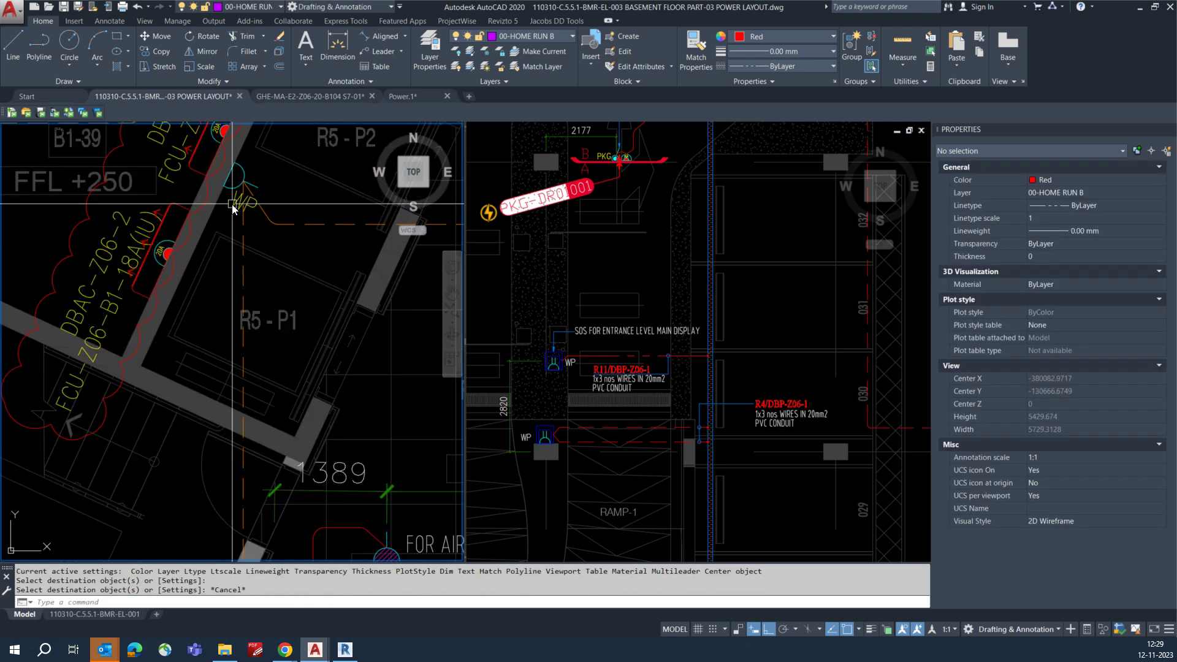
pyautogui.click(229, 206)
pyautogui.click(229, 203)
pyautogui.scroll(2, 255, 179)
pyautogui.press('F8')
pyautogui.scroll(-5, 258, 230)
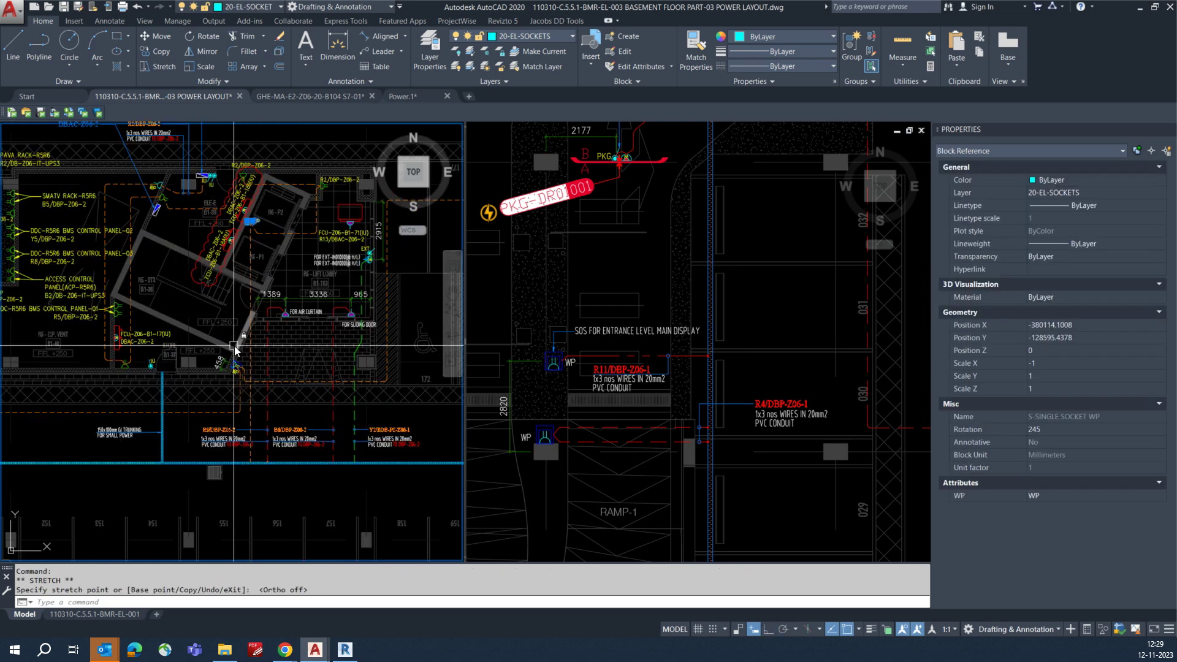
pyautogui.moveTo(236, 343); pyautogui.dragTo(231, 248, button='middle')
pyautogui.press('Escape')
# - Stretch the R9/DBP-Z06-2 label and its PVC conduit note horizontally away from the new conduit, keeping the leader circles in place
pyautogui.scroll(6, 242, 350)
pyautogui.press('space')
pyautogui.click(282, 375)
pyautogui.click(43, 269)
pyautogui.press('space')
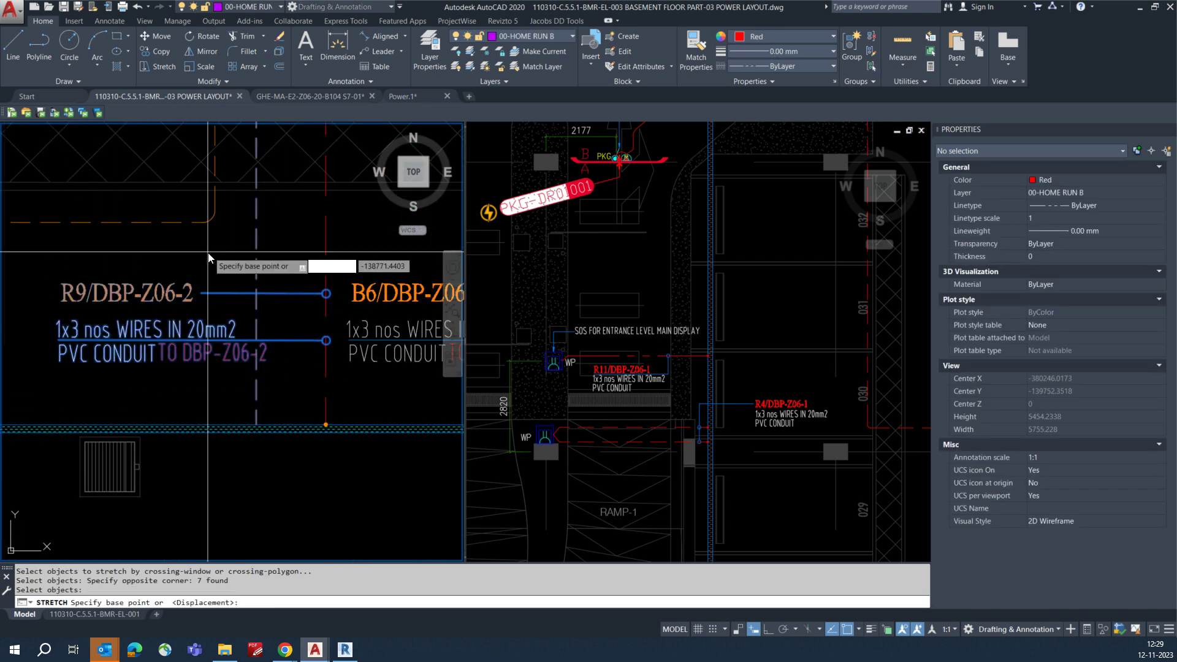
pyautogui.click(209, 257)
pyautogui.press('F8')
pyautogui.click(177, 251)
pyautogui.press('Escape')
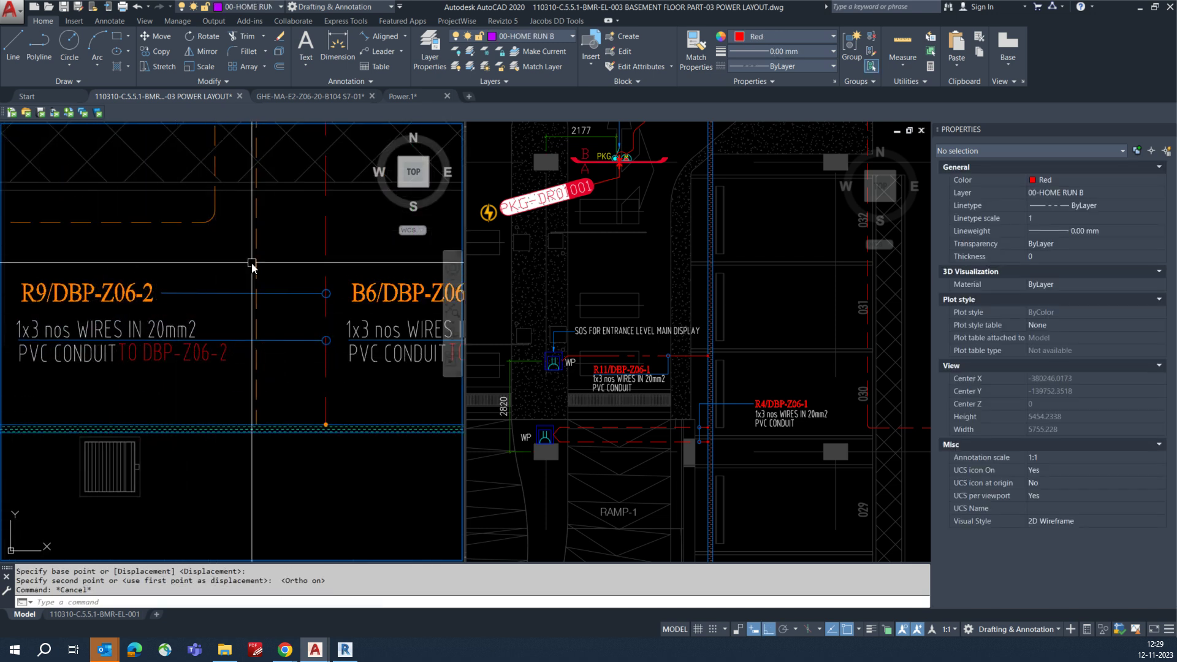
# - Copy the R9/DBP-Z06-2 label with its leader directly above the original
pyautogui.write('co')
pyautogui.press('space')
pyautogui.click(183, 278)
pyautogui.click(135, 308)
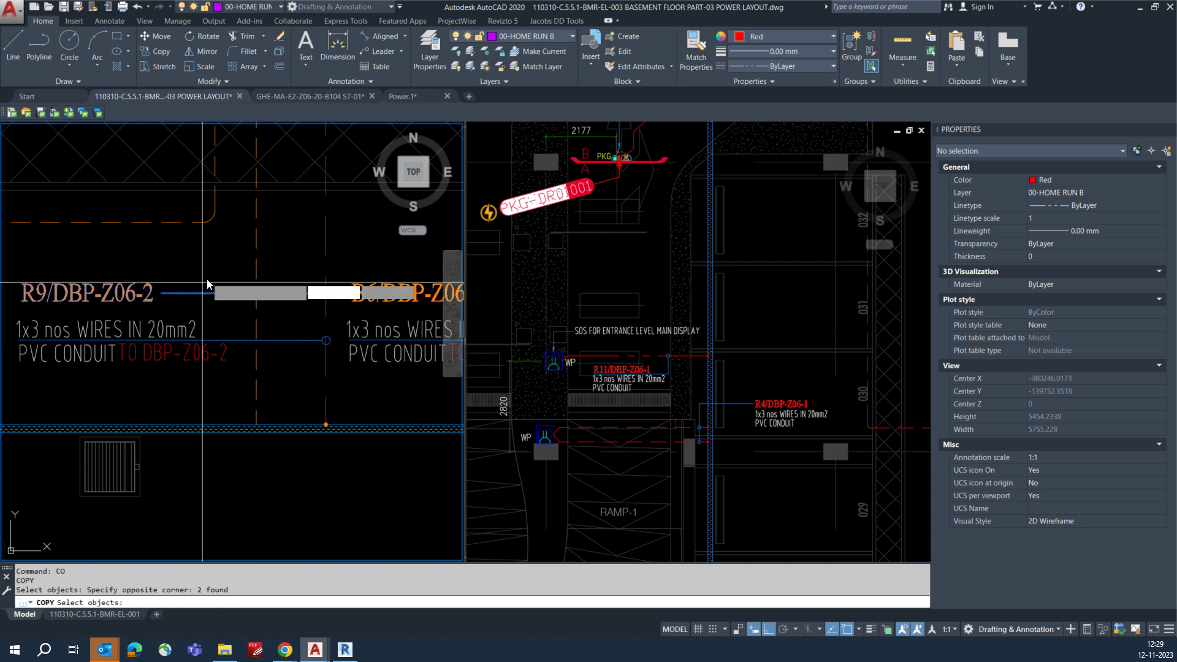
pyautogui.press('space')
pyautogui.click(204, 279)
pyautogui.click(208, 245)
pyautogui.press('Escape')
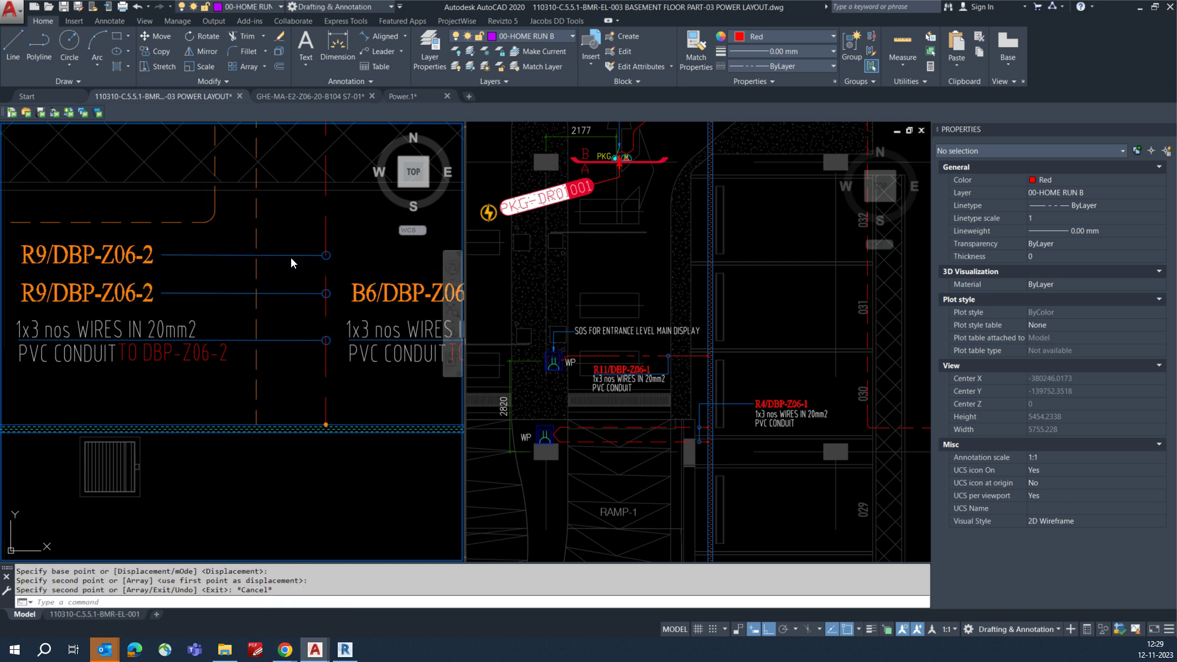
# - Shorten the copied label's leader so its circle end sits on the new orange conduit
pyautogui.click(290, 255)
pyautogui.click(326, 255)
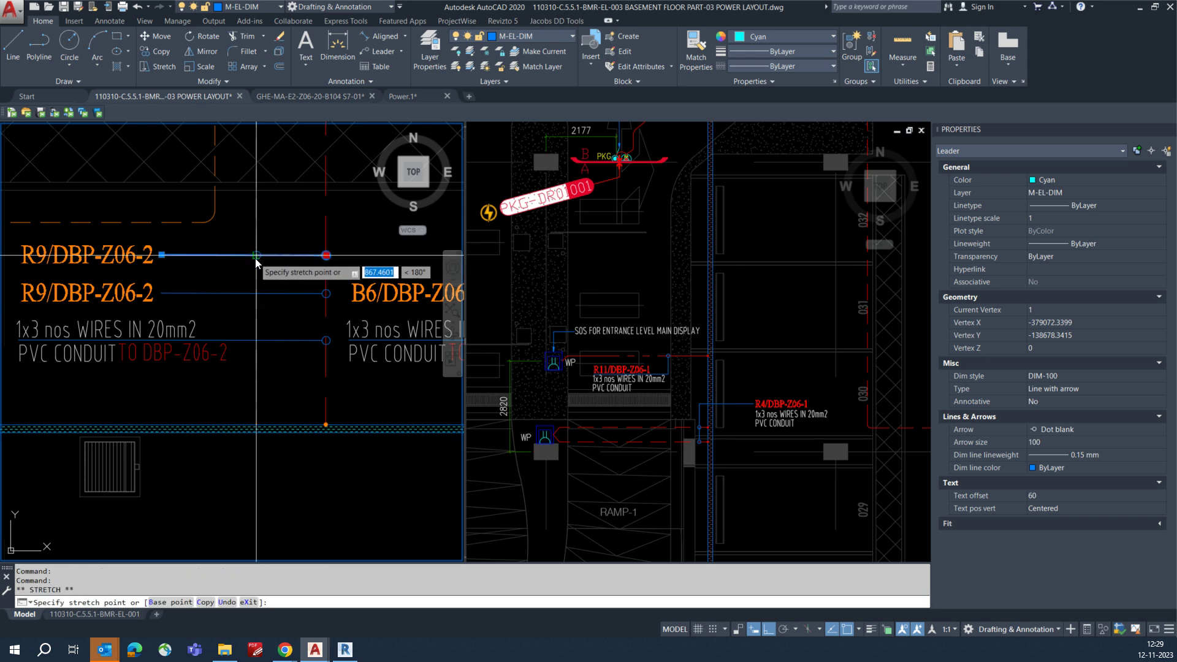
pyautogui.click(255, 255)
pyautogui.press('Escape')
pyautogui.scroll(-2, 288, 301)
pyautogui.scroll(-1, 288, 301)
pyautogui.moveTo(288, 302); pyautogui.dragTo(307, 399, button='middle')
pyautogui.moveTo(260, 287); pyautogui.dragTo(278, 330, button='middle')
pyautogui.moveTo(219, 275); pyautogui.dragTo(211, 401, button='middle')
pyautogui.write('CO')
pyautogui.press('Return')
pyautogui.press('Escape')
pyautogui.moveTo(311, 446); pyautogui.dragTo(288, 241, button='middle')
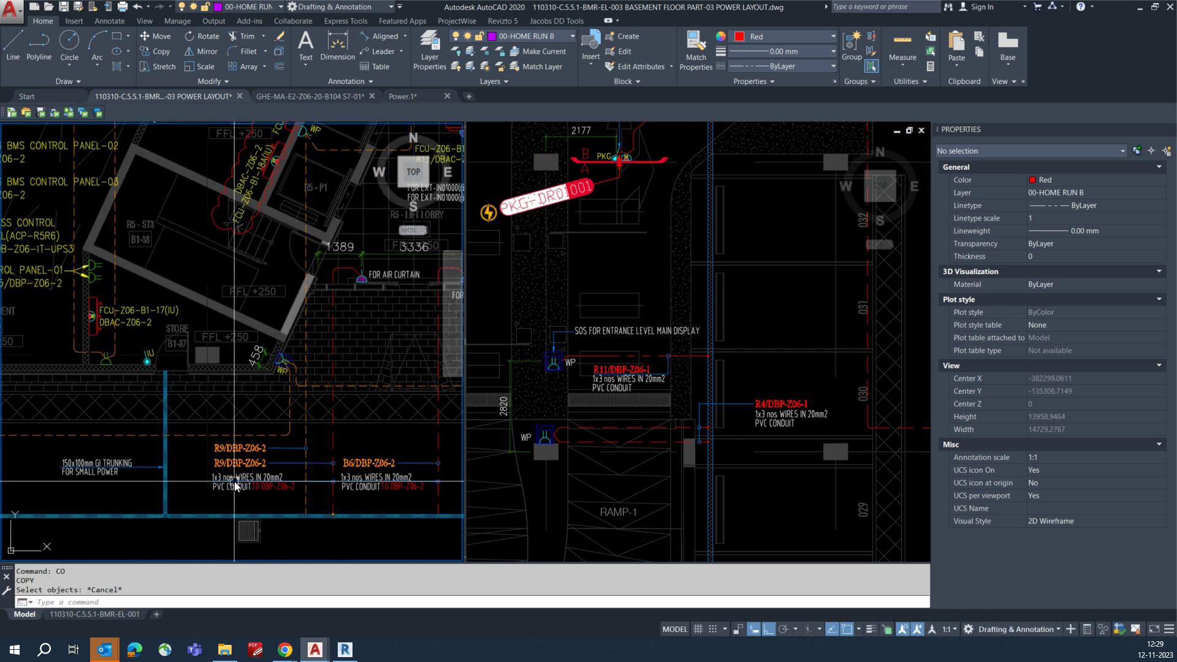
# - Change the upper copied R9/DBP-Z06-2 label to read R2/DBP-Z06-2
pyautogui.scroll(1, 238, 487)
pyautogui.click(216, 429)
pyautogui.scroll(8, 214, 429)
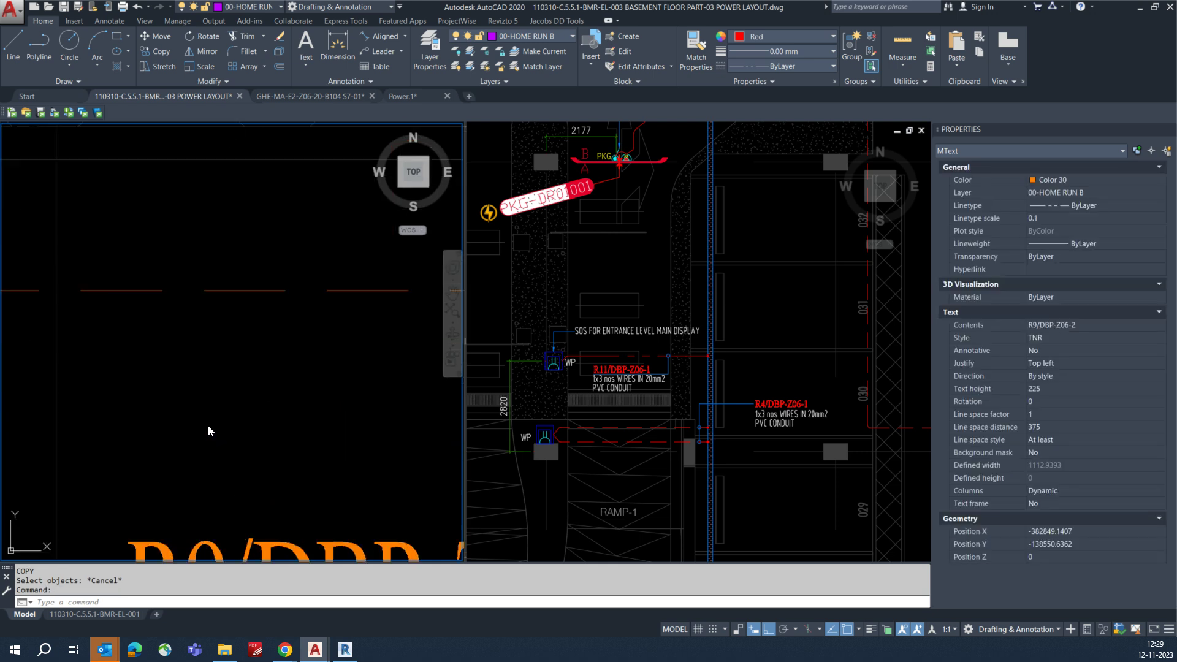
pyautogui.doubleClick(212, 425)
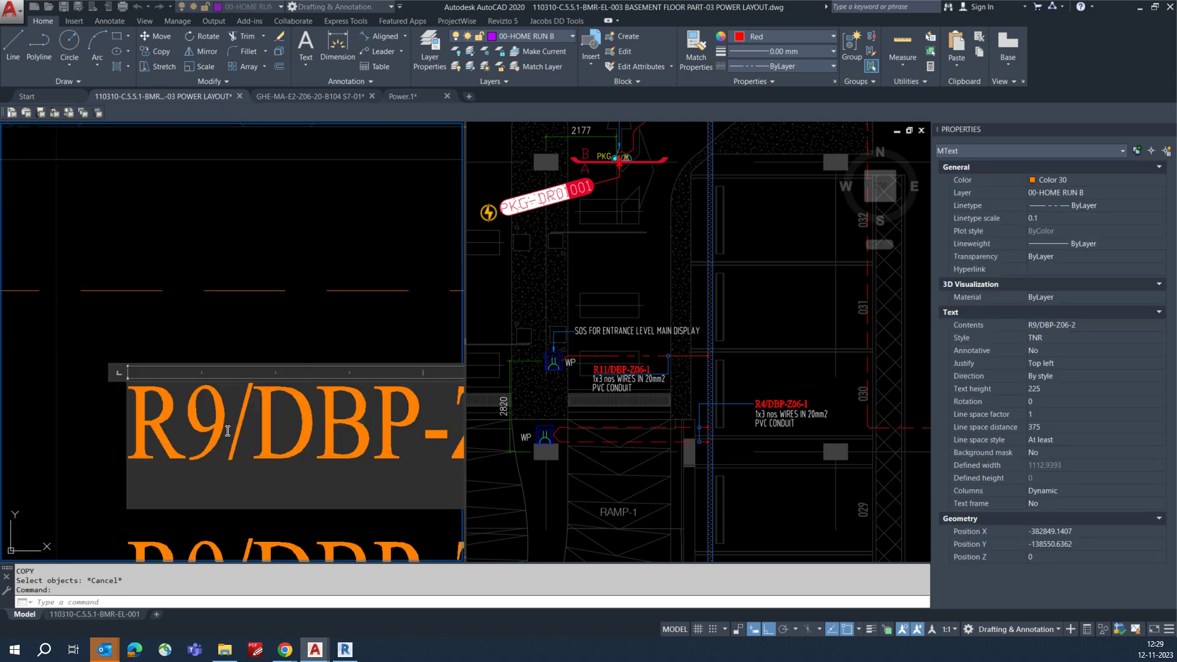
pyautogui.moveTo(228, 431); pyautogui.dragTo(210, 429)
pyautogui.write('2')
pyautogui.click(273, 362)
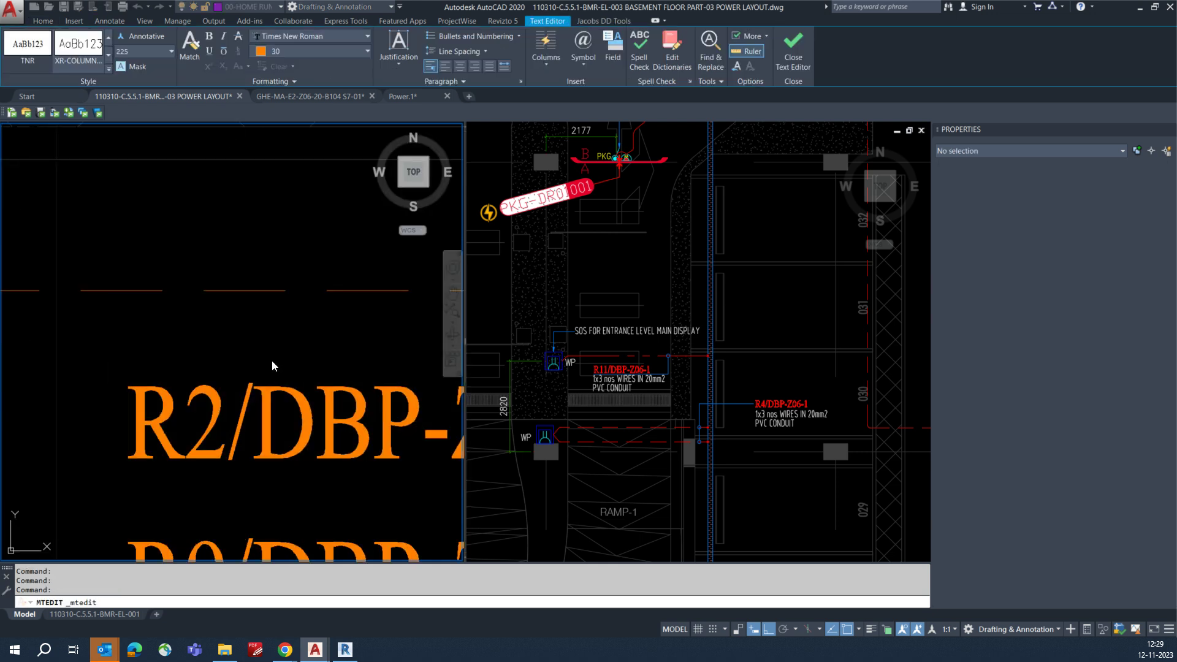
# - Review the sockets and conduits from the plant rooms down to the parking bays
pyautogui.scroll(-8, 264, 369)
pyautogui.moveTo(329, 374); pyautogui.dragTo(323, 455, button='middle')
pyautogui.scroll(1, 327, 314)
pyautogui.scroll(1, 284, 384)
pyautogui.scroll(1, 282, 337)
pyautogui.scroll(1, 277, 291)
pyautogui.scroll(-5, 253, 363)
pyautogui.moveTo(239, 369); pyautogui.dragTo(239, 250, button='middle')
pyautogui.scroll(3, 118, 428)
pyautogui.scroll(2, 142, 418)
pyautogui.scroll(-1, 143, 418)
pyautogui.moveTo(275, 424); pyautogui.dragTo(230, 488, button='middle')
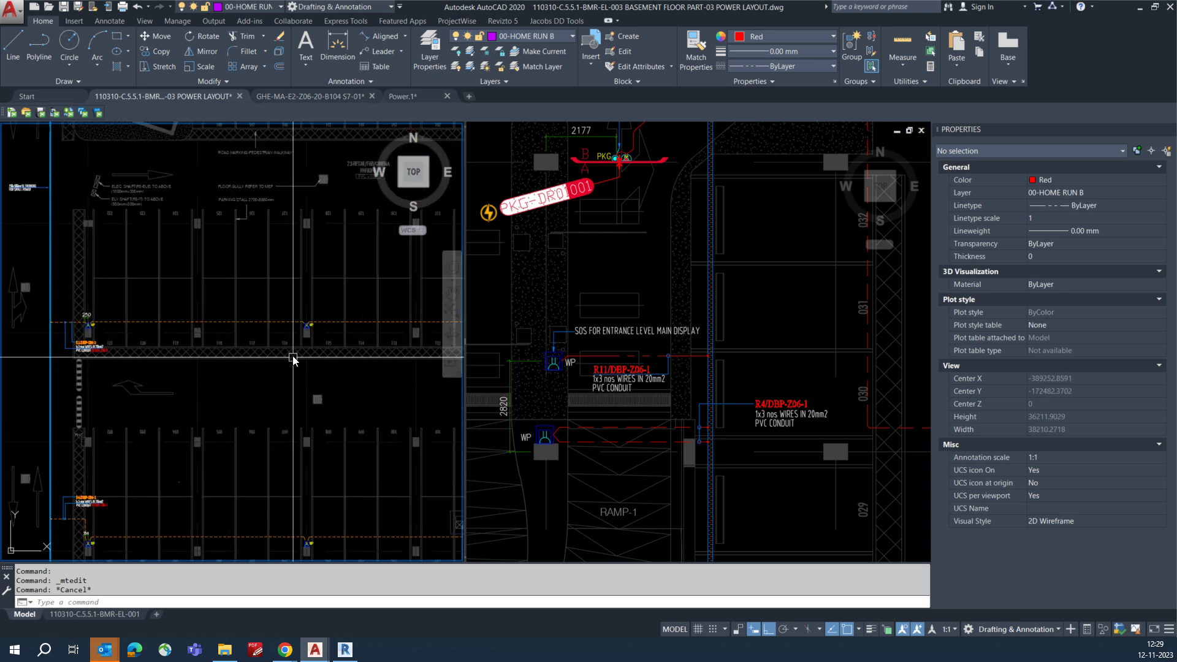
# - Add a linear dimension from the centre of the WP socket near bay 116 to its column's edge
pyautogui.scroll(10, 303, 334)
pyautogui.write('DLI')
pyautogui.press('Return')
pyautogui.click(264, 363)
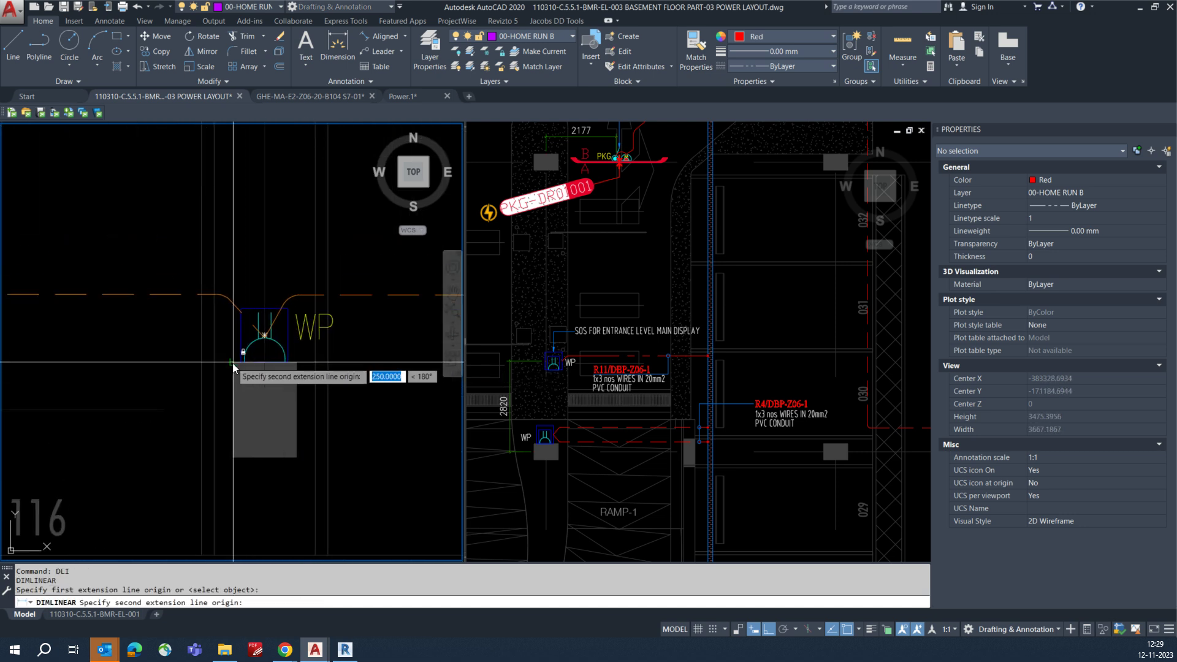
pyautogui.click(232, 363)
pyautogui.click(256, 245)
# - Try to dimension the WP socket between bays 110 and 109 horizontally to its column's edge
pyautogui.scroll(-4, 202, 352)
pyautogui.scroll(-1, 222, 377)
pyautogui.moveTo(346, 382); pyautogui.dragTo(127, 383, button='middle')
pyautogui.moveTo(351, 383); pyautogui.dragTo(122, 377, button='middle')
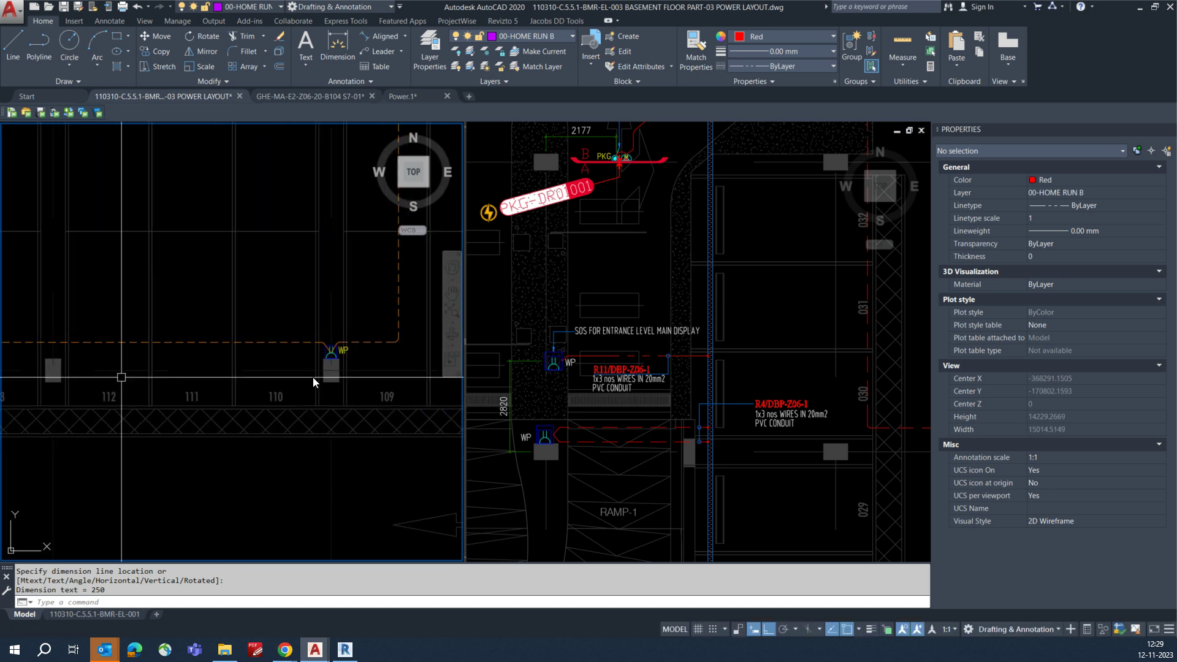
pyautogui.scroll(4, 357, 362)
pyautogui.write('DLI')
pyautogui.press('Return')
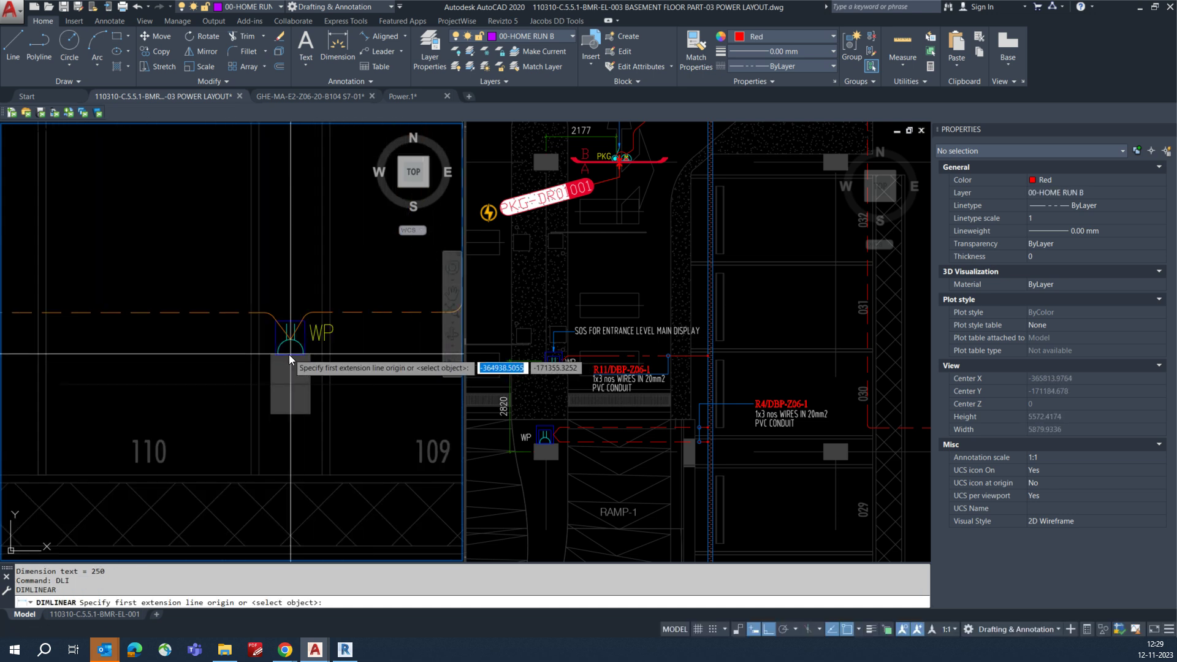
pyautogui.click(287, 355)
pyautogui.scroll(2, 279, 357)
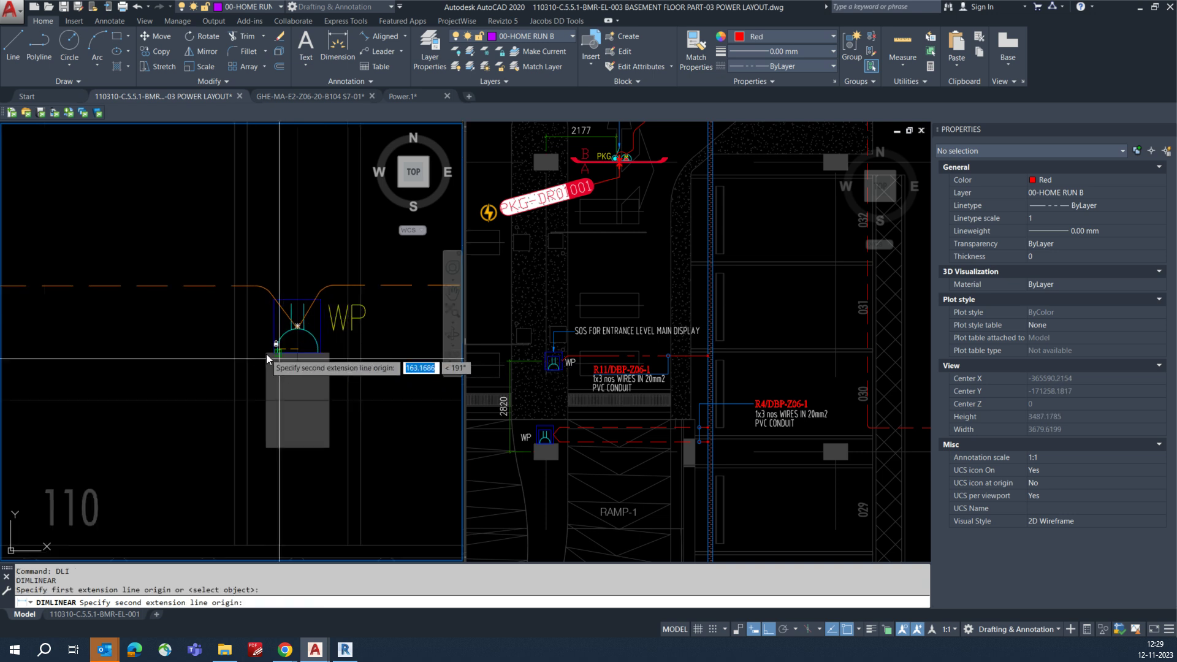
pyautogui.click(266, 354)
pyautogui.click(282, 219)
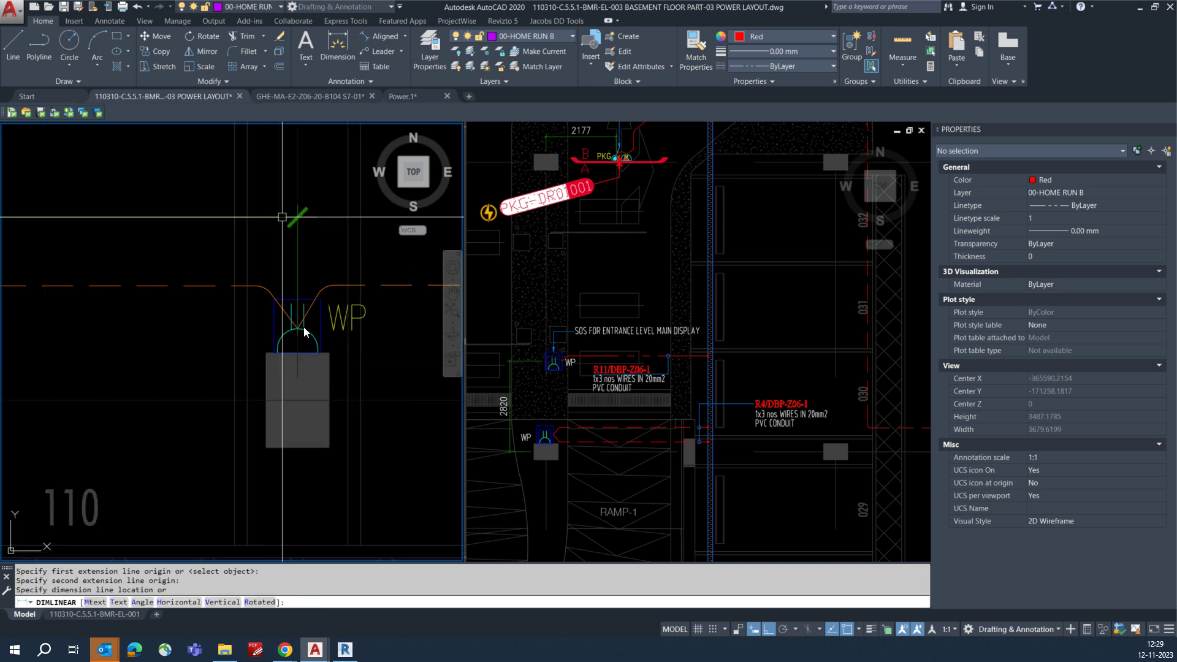
pyautogui.press('Escape')
# - Review the power layout from the parking bays back up to the IT room sockets and labels
pyautogui.scroll(-12, 238, 429)
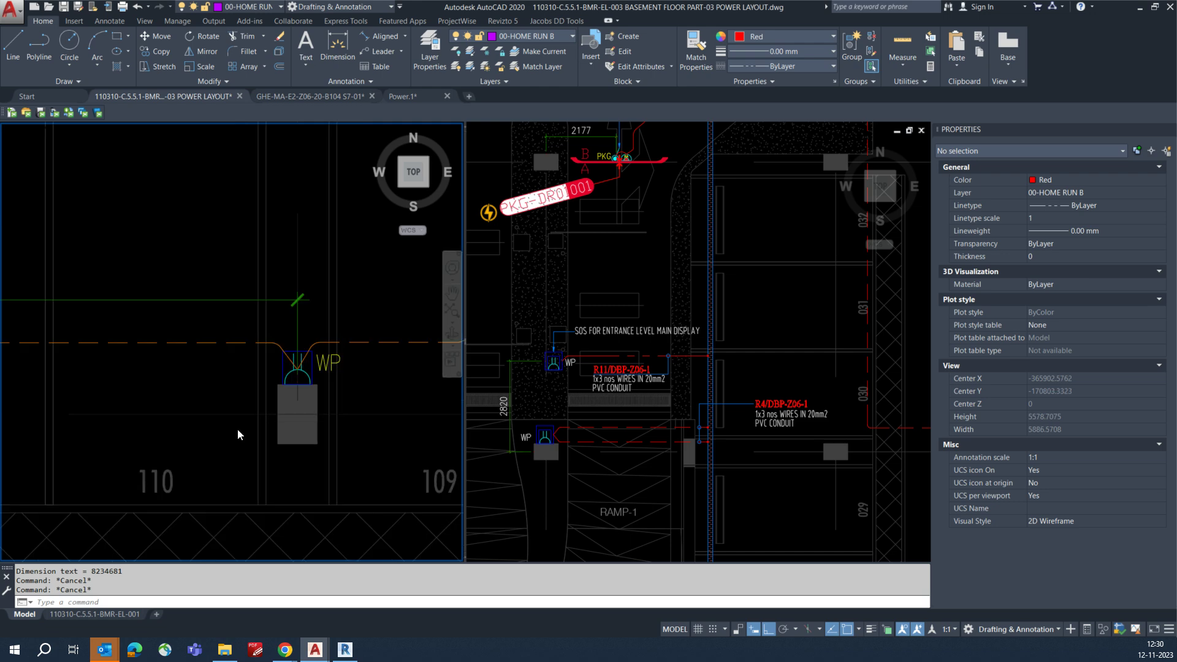
pyautogui.scroll(4, 300, 335)
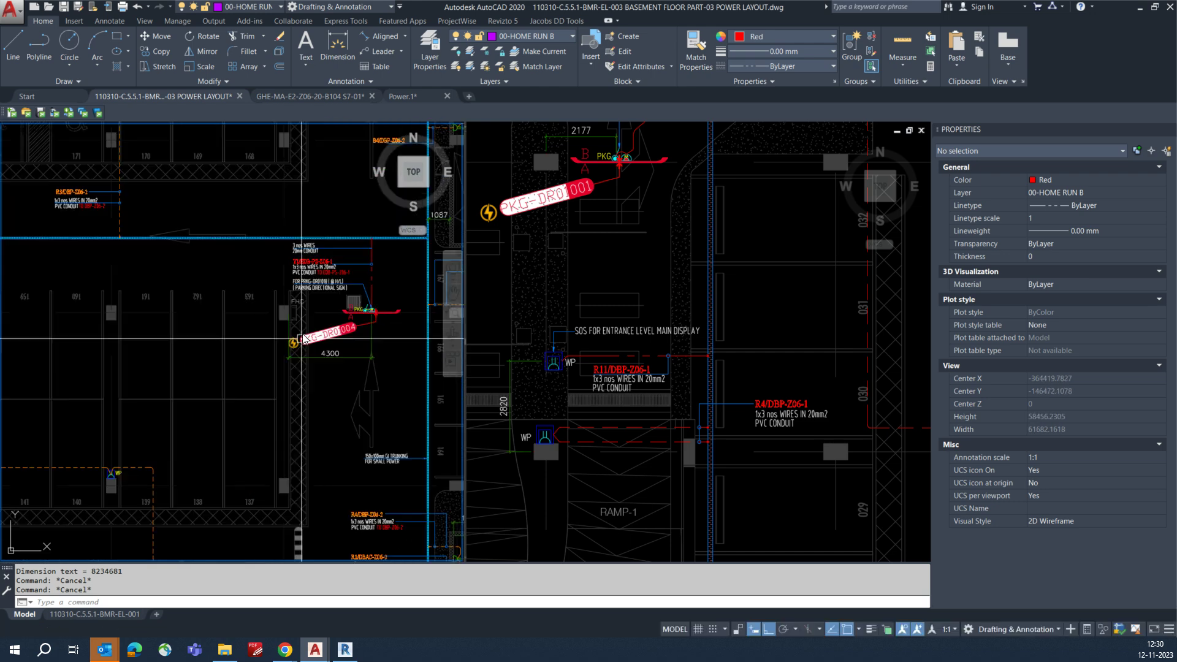
pyautogui.moveTo(318, 355); pyautogui.dragTo(551, 513, button='middle')
pyautogui.moveTo(243, 390); pyautogui.dragTo(347, 466, button='middle')
pyautogui.scroll(4, 275, 267)
pyautogui.scroll(-4, 351, 315)
pyautogui.scroll(-1, 235, 347)
pyautogui.moveTo(236, 347); pyautogui.dragTo(339, 311, button='middle')
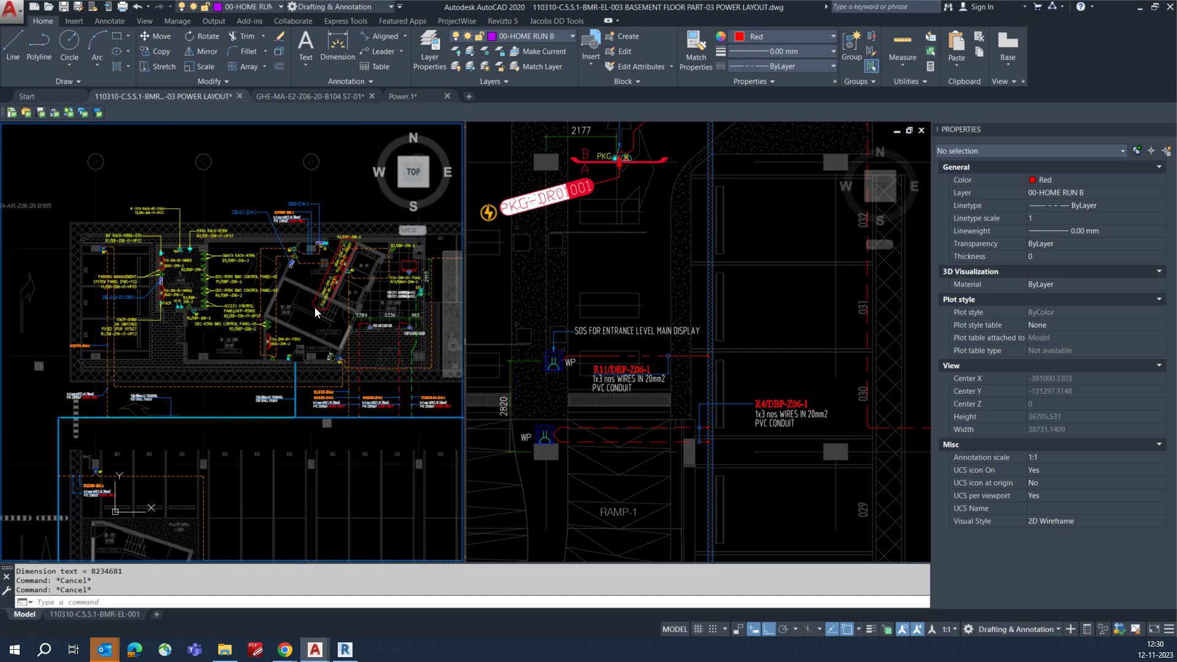
pyautogui.scroll(1, 155, 246)
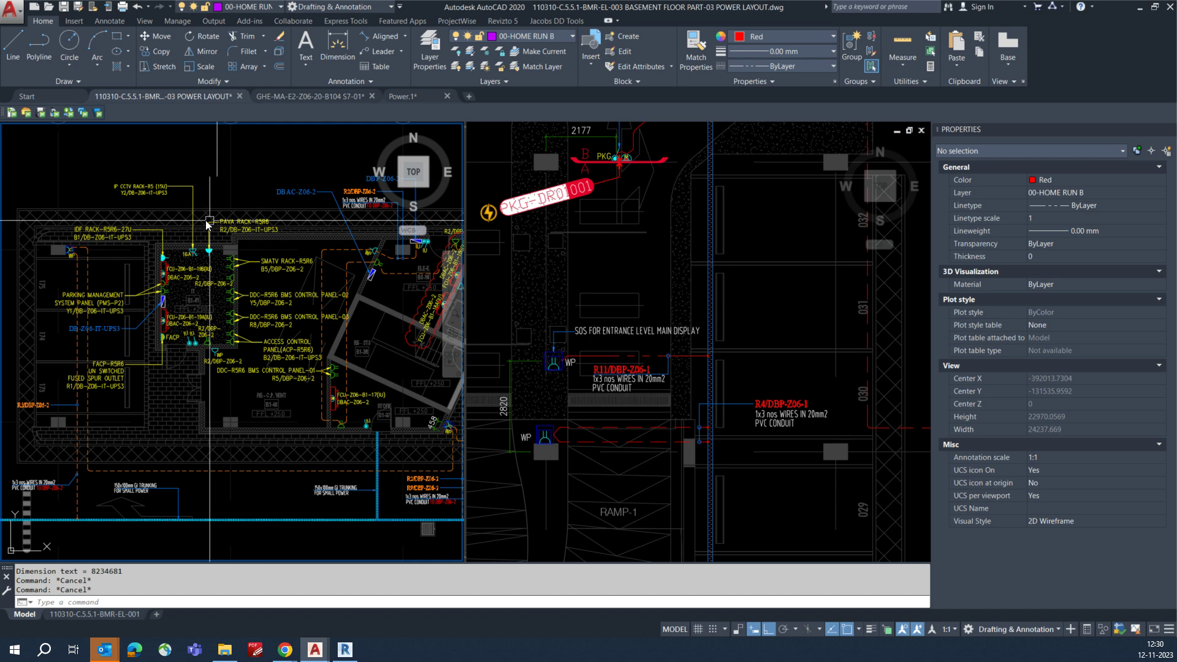
pyautogui.scroll(2, 239, 285)
pyautogui.moveTo(248, 298); pyautogui.dragTo(319, 309, button='middle')
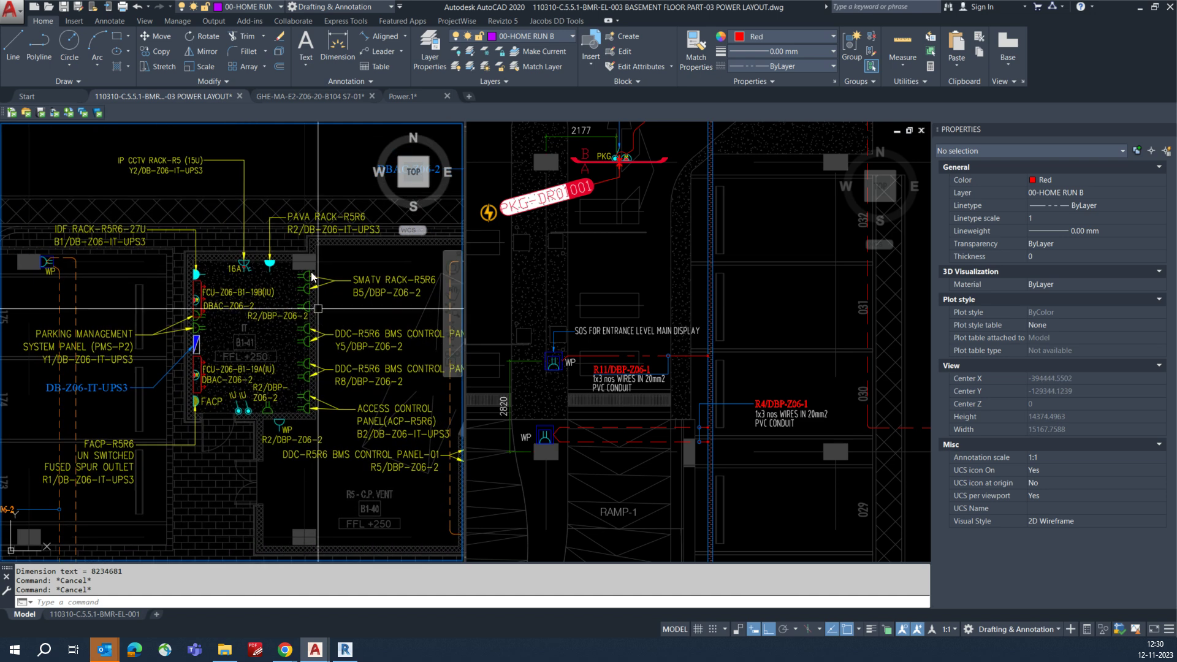